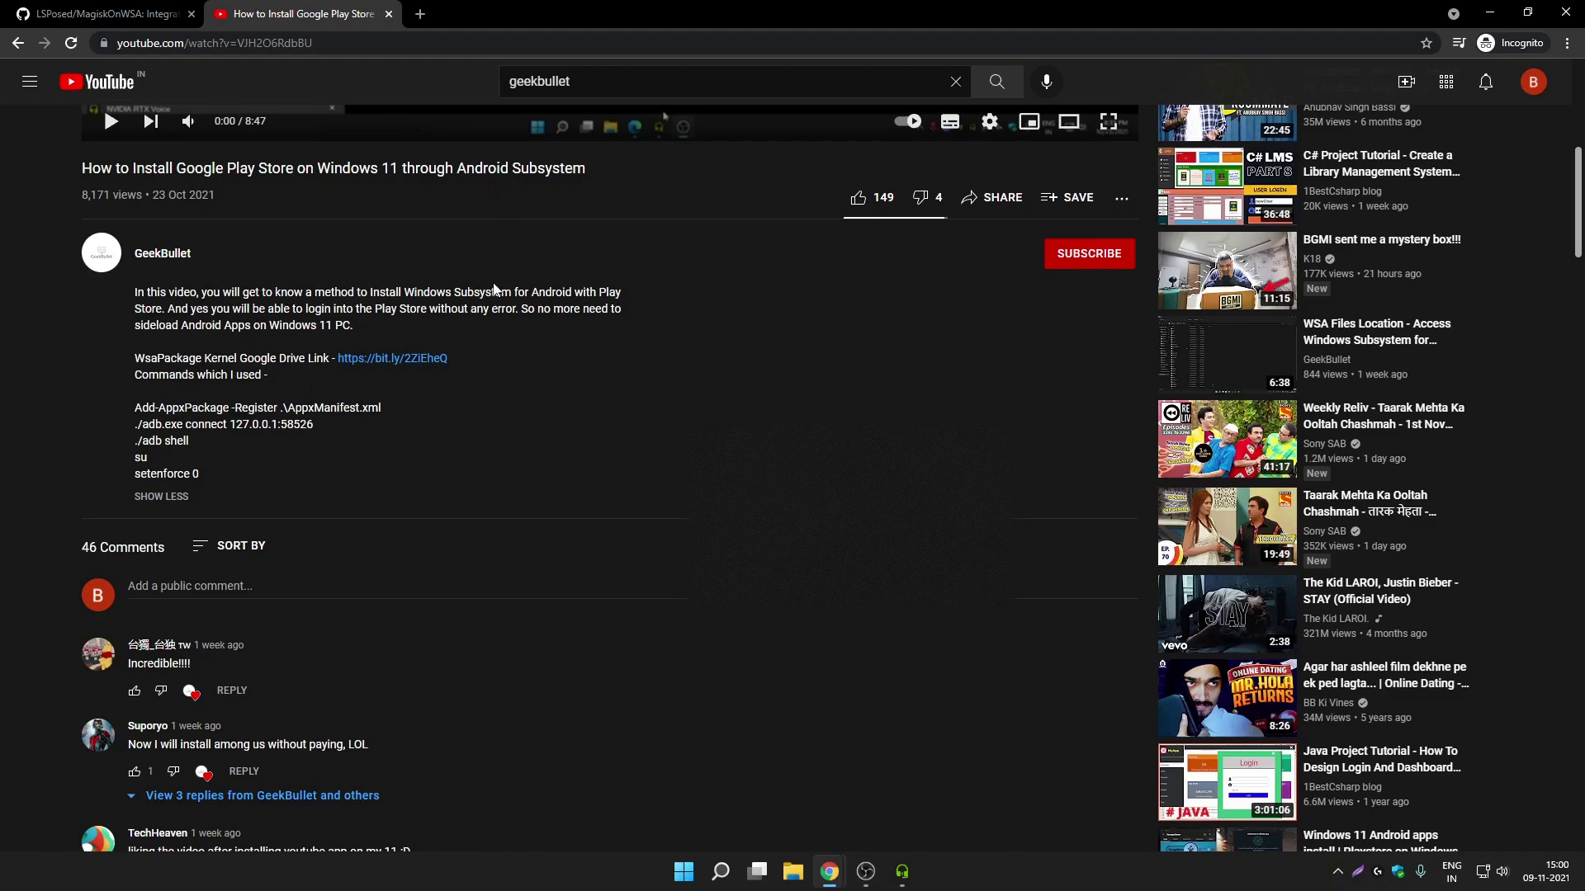
Step: Scroll through the Play Store tutorial's comments and back, then switch to the MagiskOnWSA repository tab
{"action": "scroll", "coordinate": [545, 375], "scroll_direction": "down", "scroll_amount": 4}
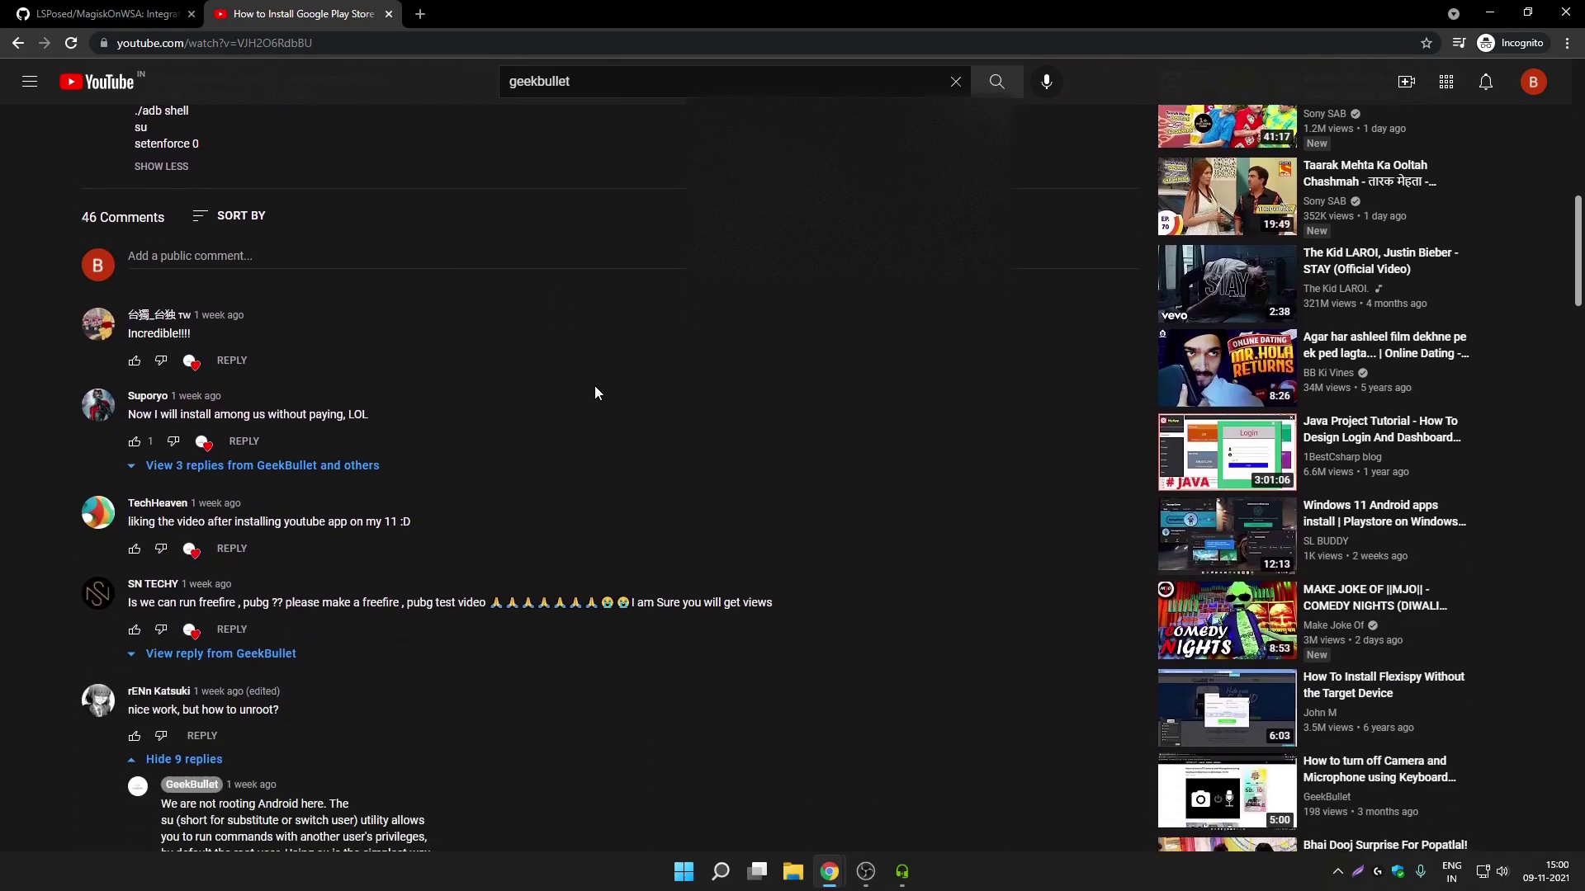
{"action": "scroll", "coordinate": [564, 464], "scroll_direction": "down", "scroll_amount": 5}
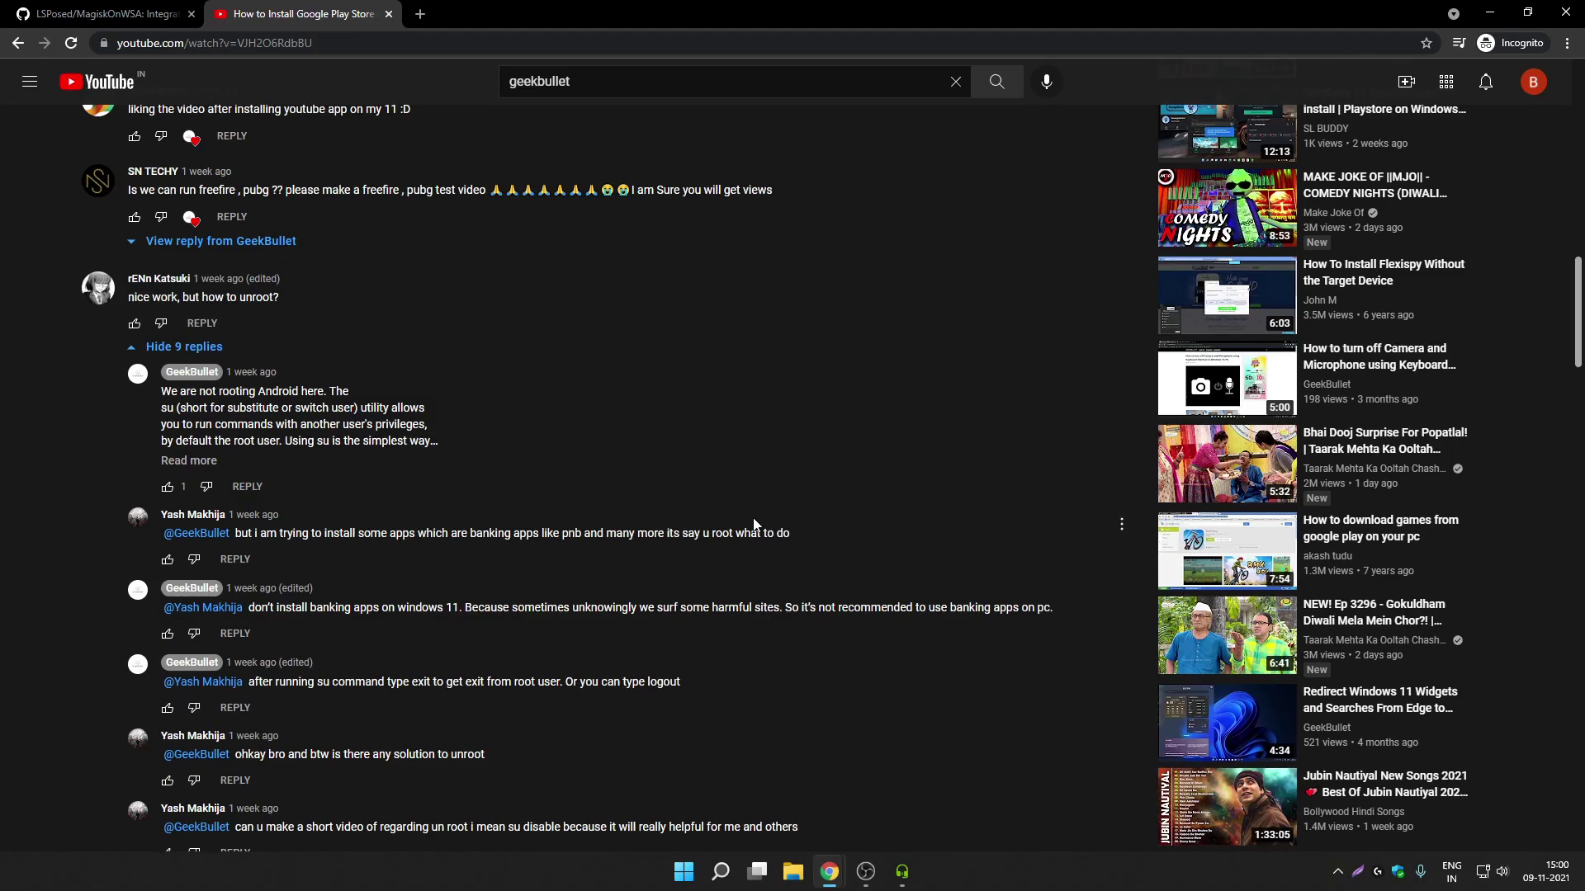
{"action": "scroll", "coordinate": [752, 522], "scroll_direction": "up", "scroll_amount": 9}
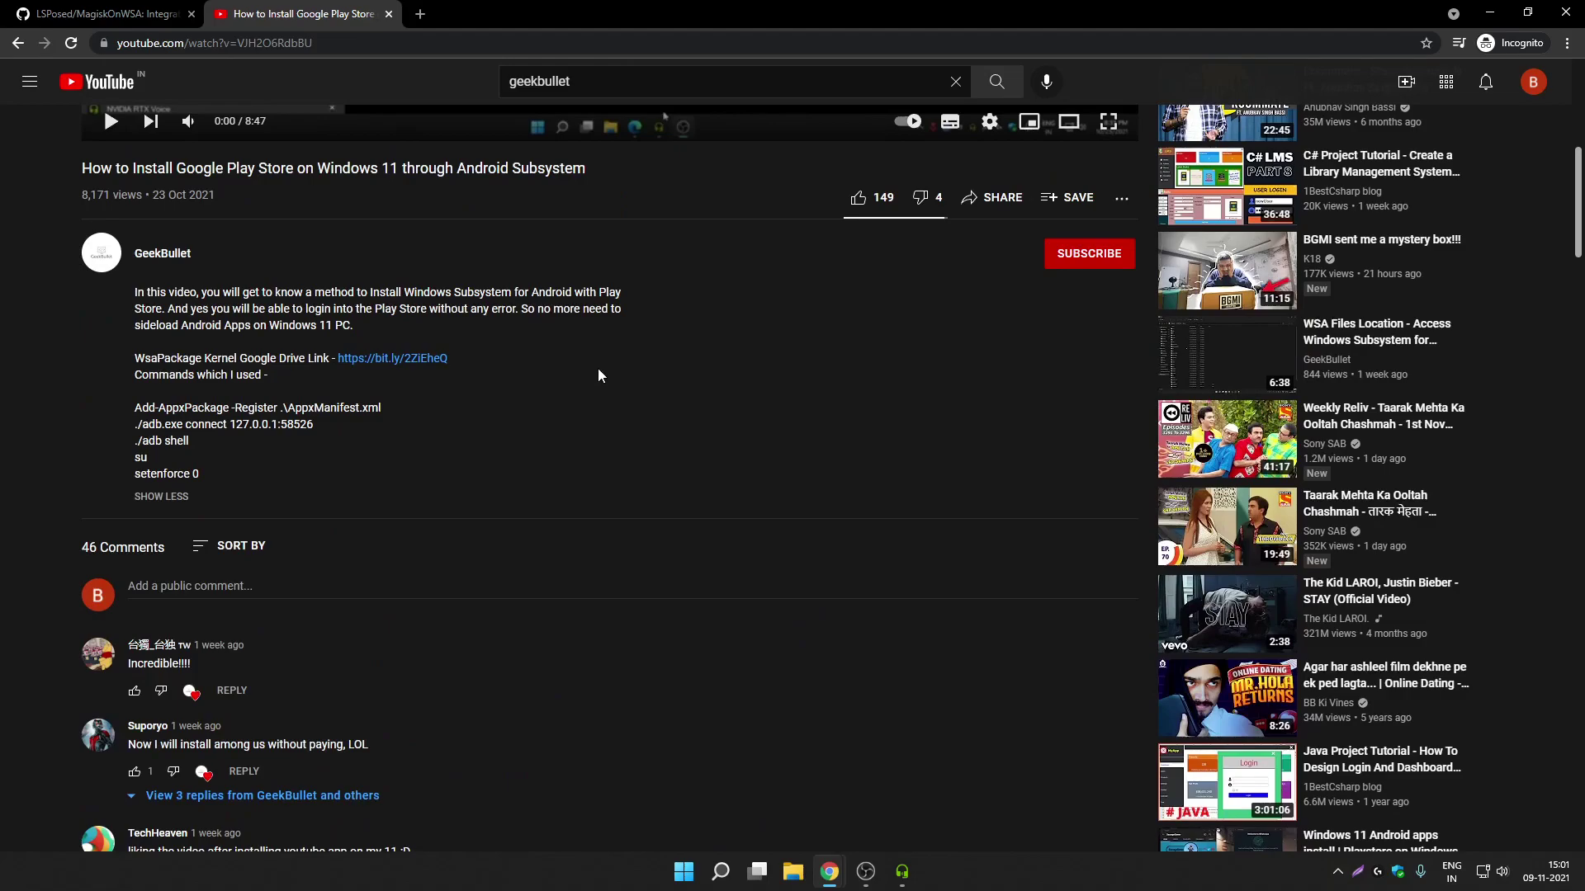
{"action": "key", "text": "ctrl+Tab"}
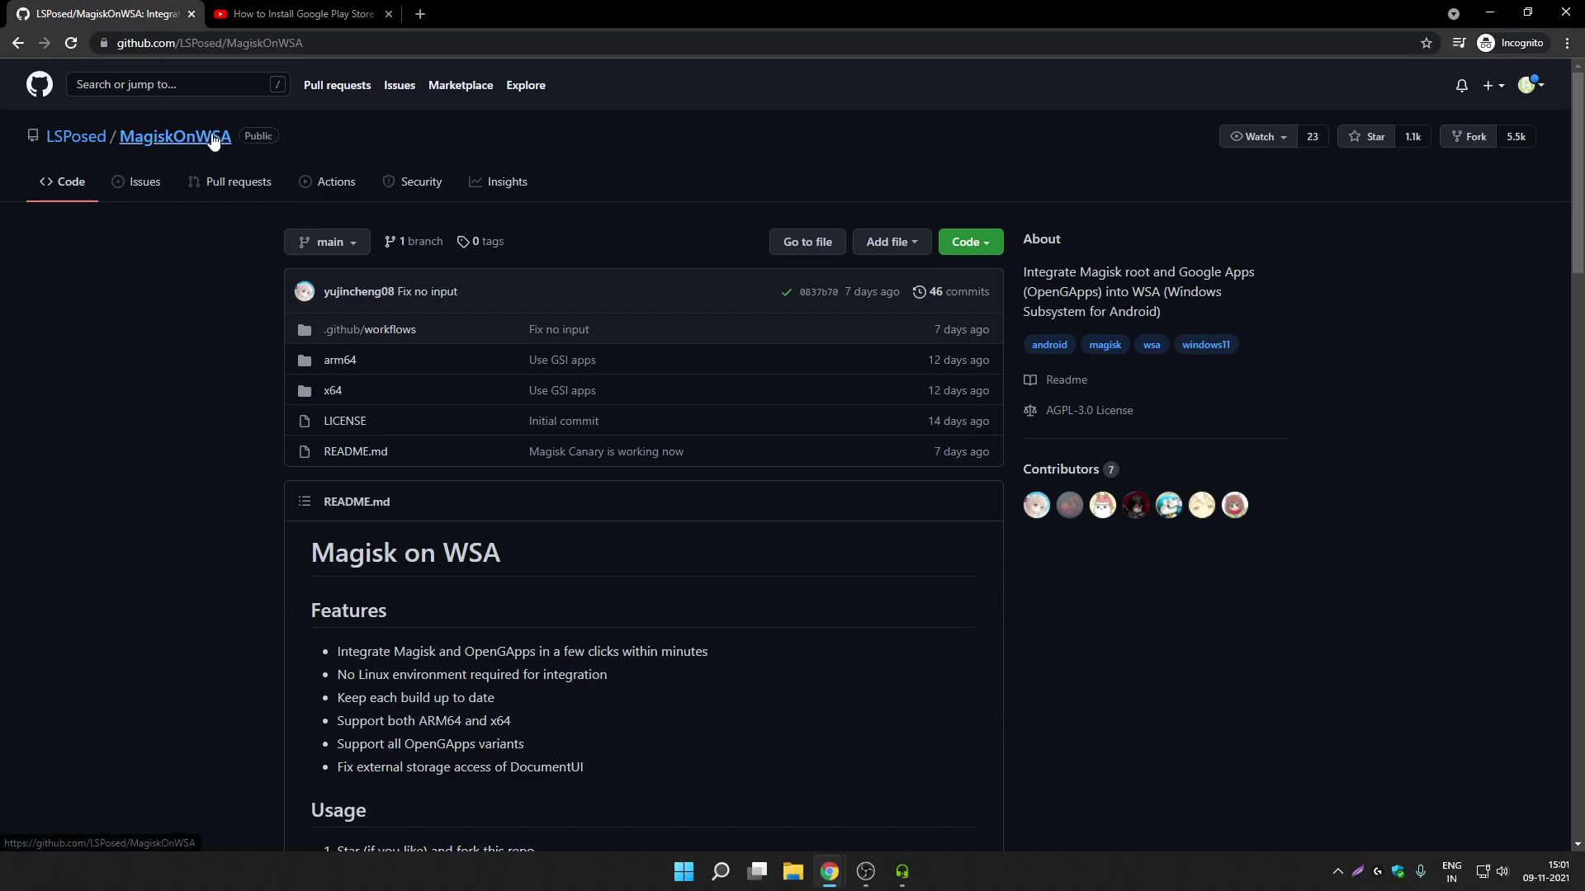
Step: Fork the LSPosed/MagiskOnWSA repository into your own account
{"action": "left_click", "coordinate": [108, 43]}
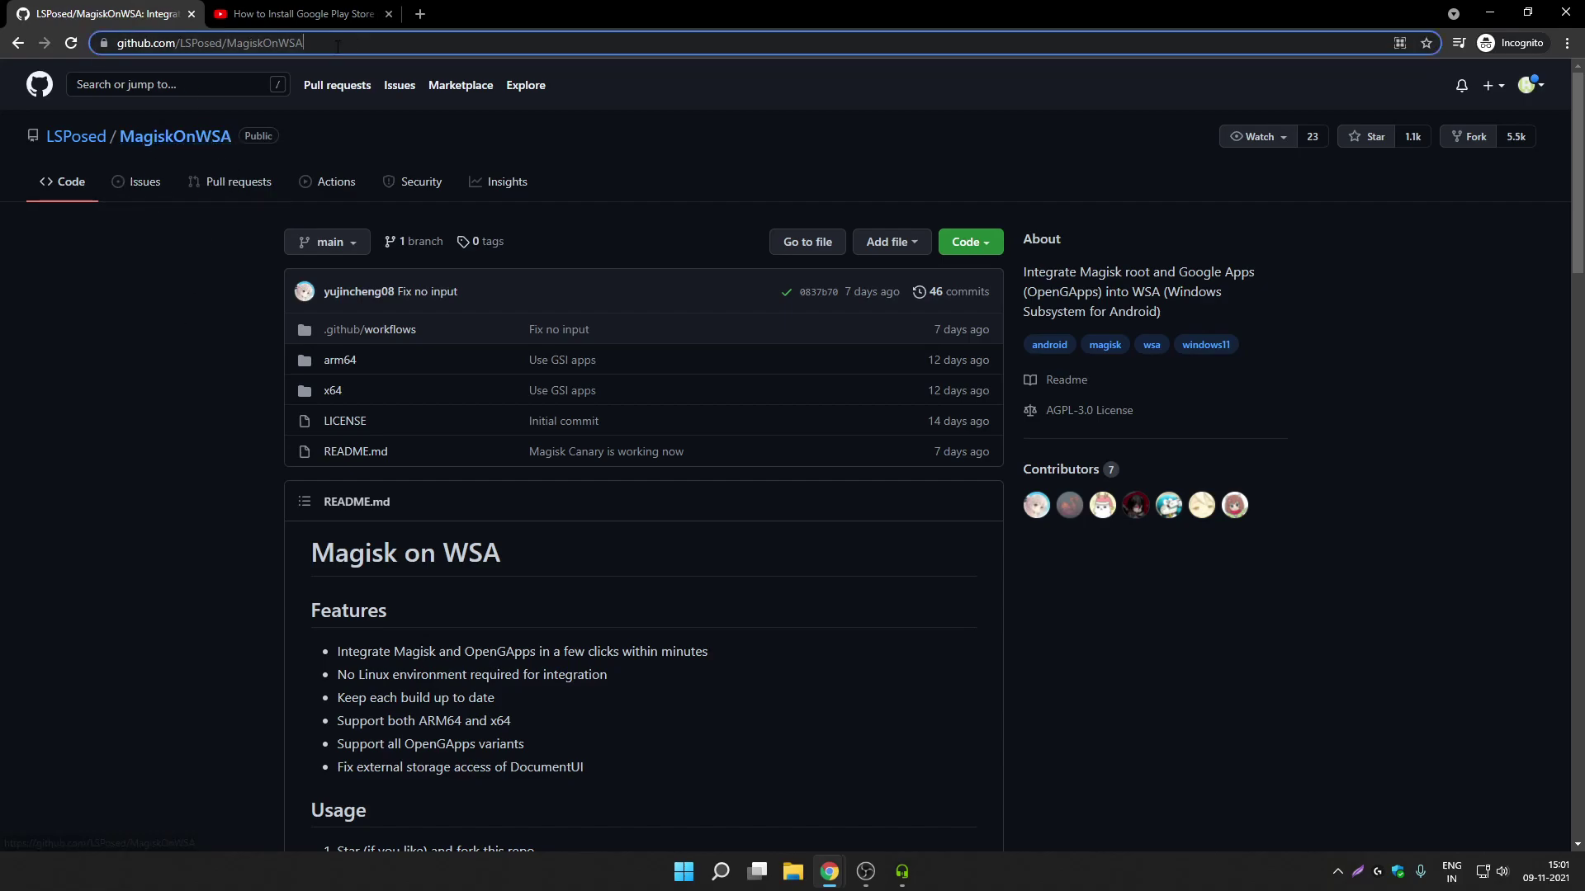
{"action": "left_click", "coordinate": [188, 288]}
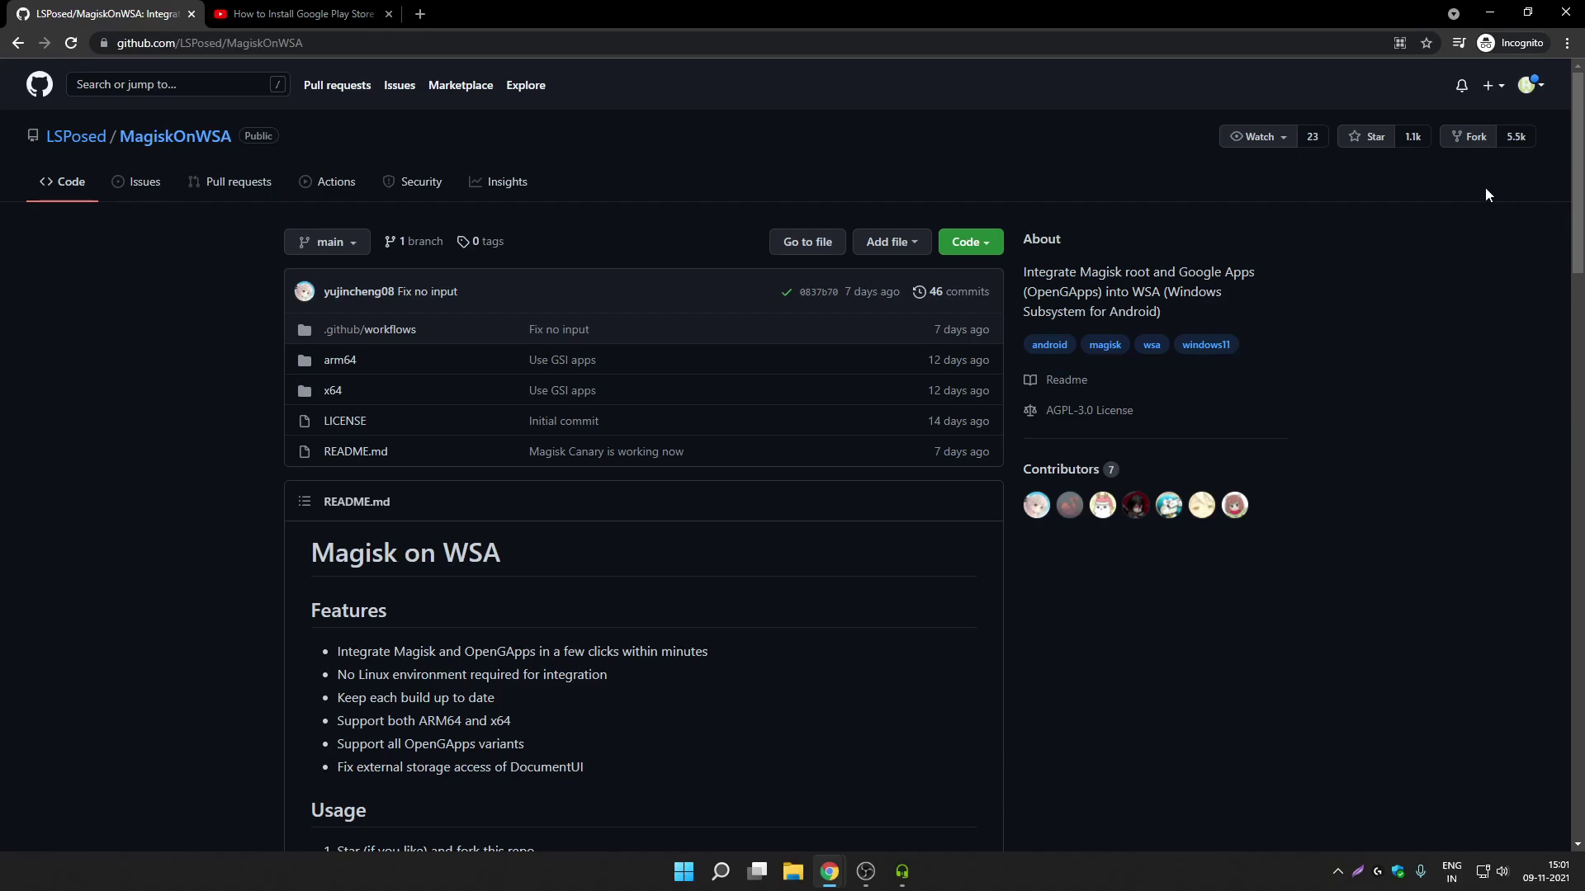
{"action": "left_click", "coordinate": [1466, 142]}
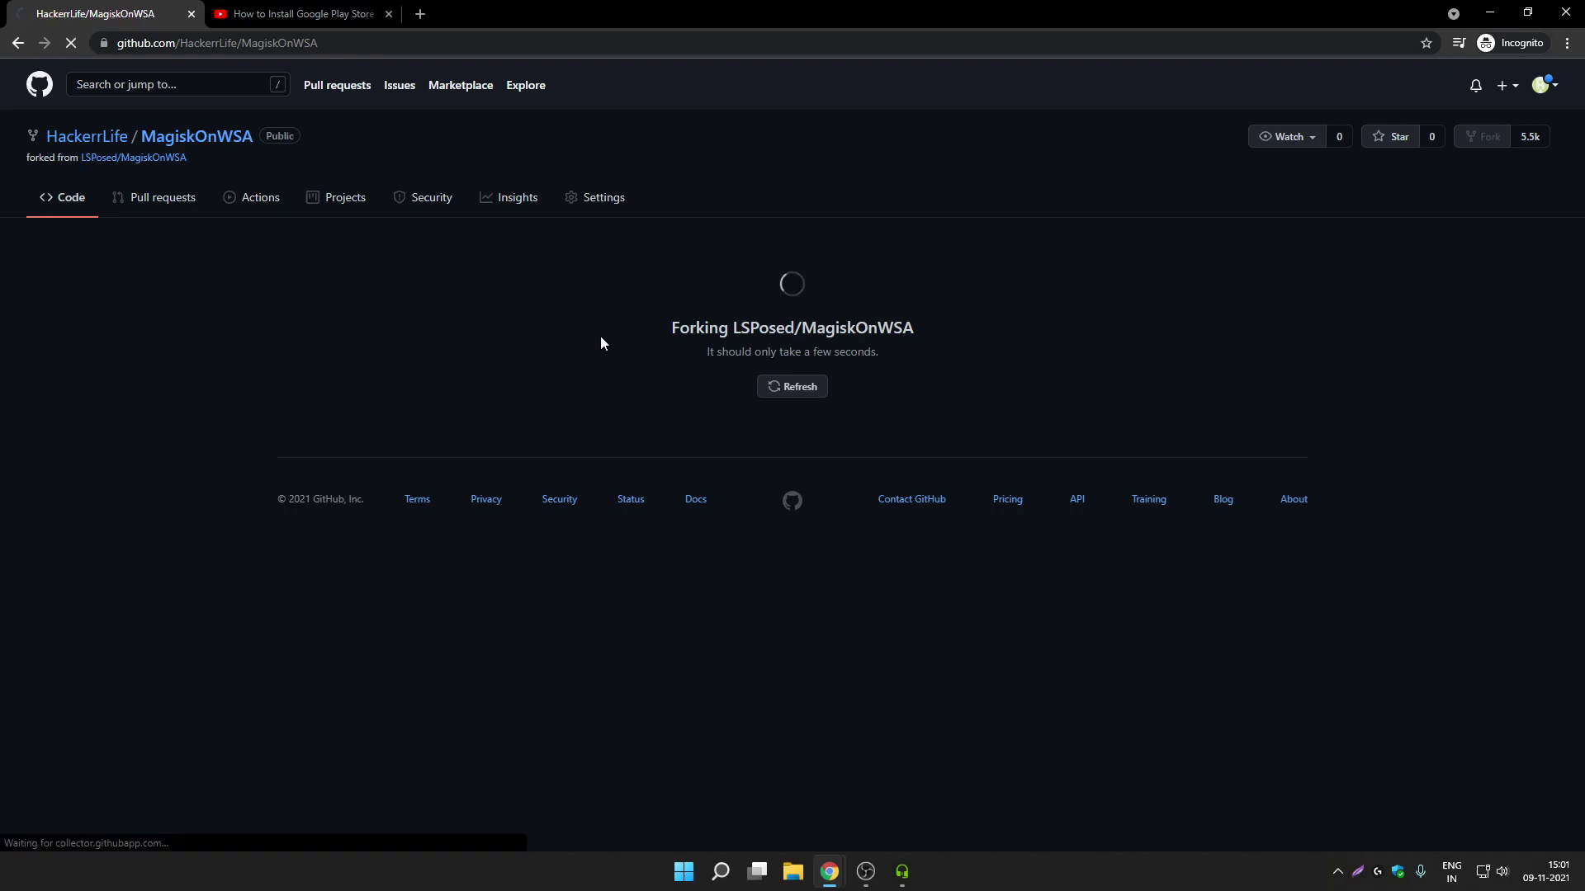
Step: Enable workflows on the fork's Actions page, close the YouTube tab, and open the Magisk workflow
{"action": "left_click", "coordinate": [254, 198]}
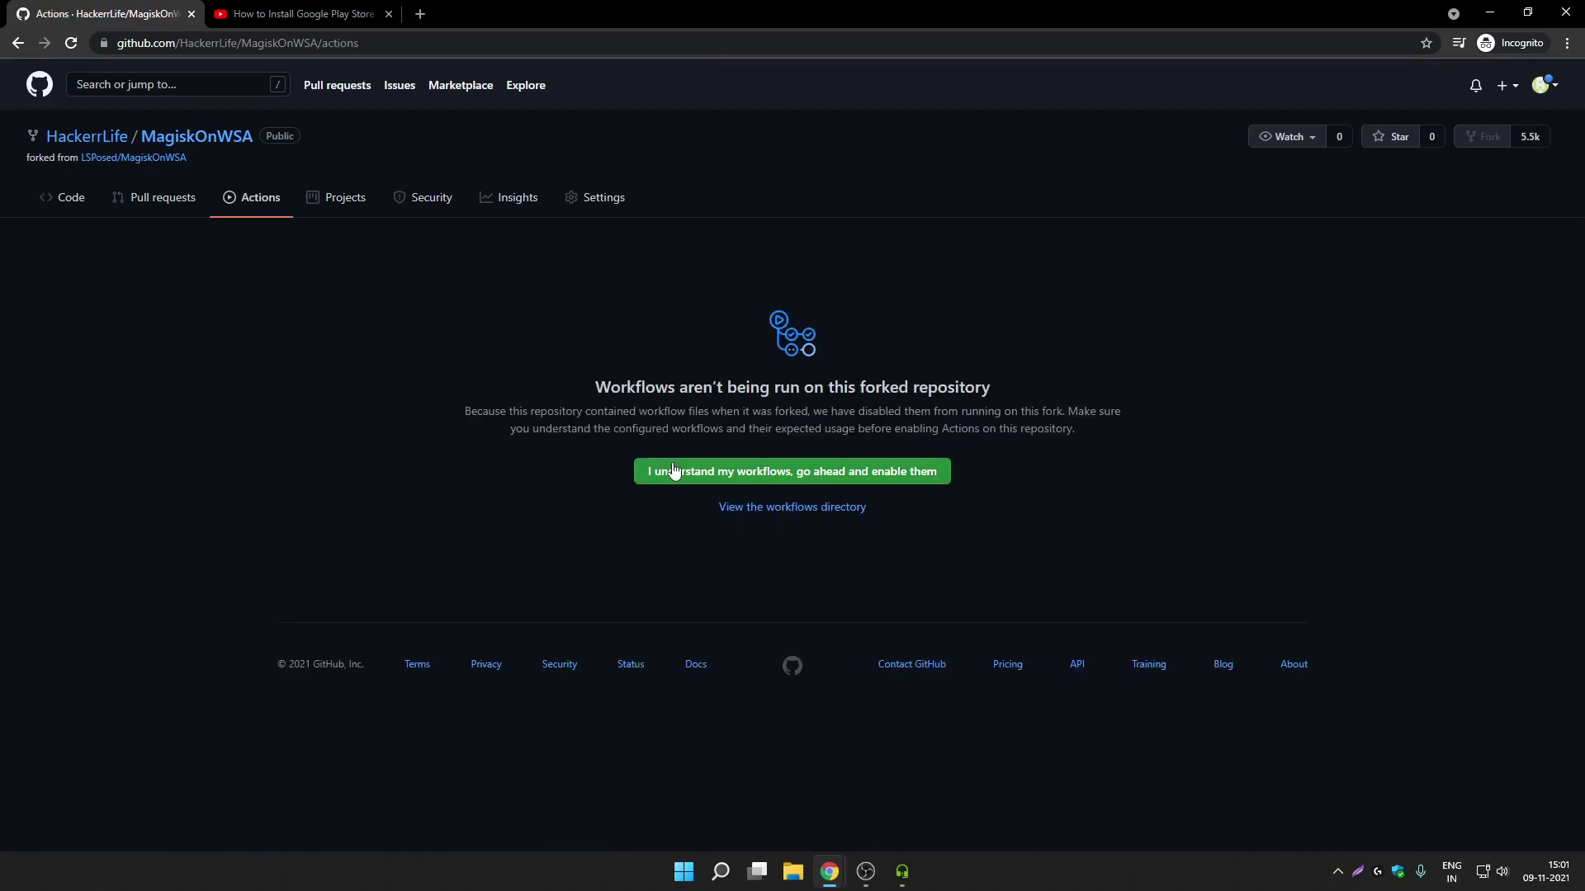
{"action": "left_click", "coordinate": [879, 478]}
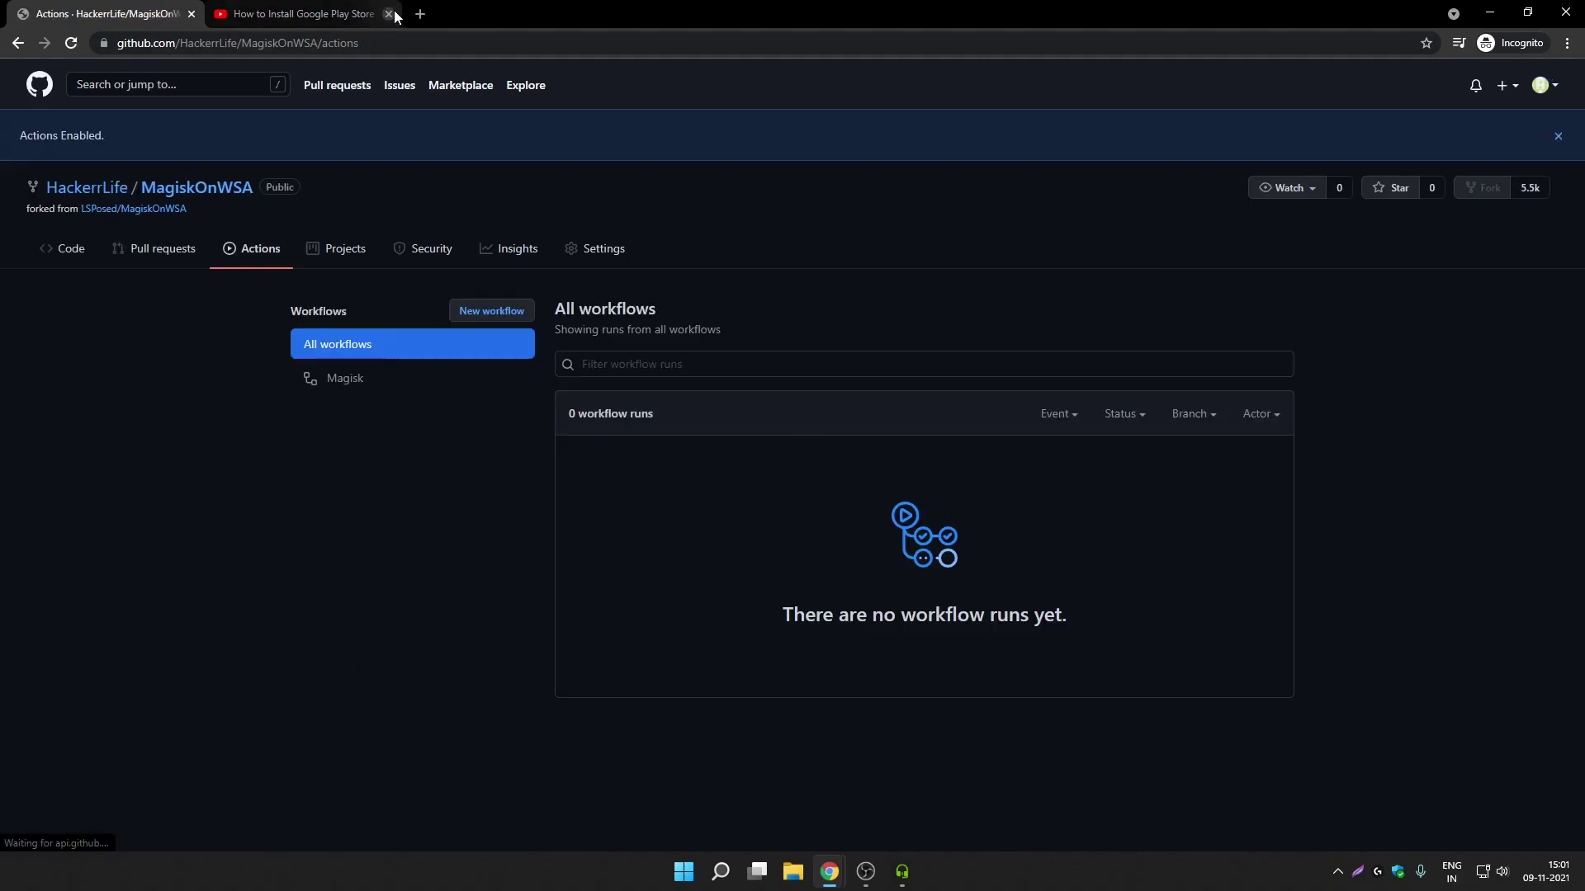
{"action": "left_click", "coordinate": [389, 14]}
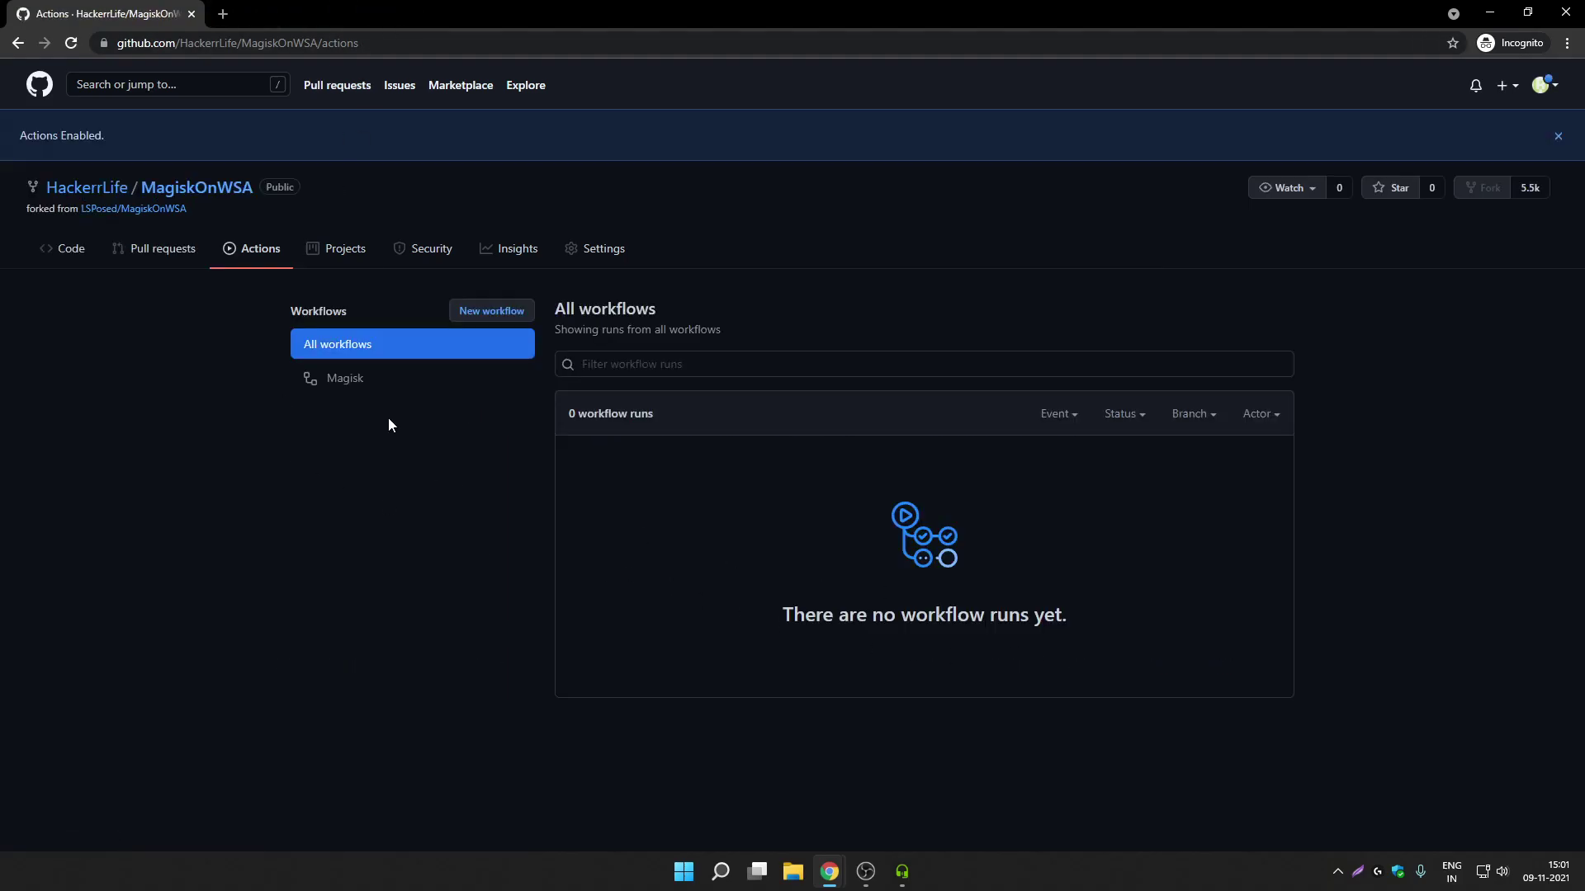
{"action": "left_click", "coordinate": [344, 377]}
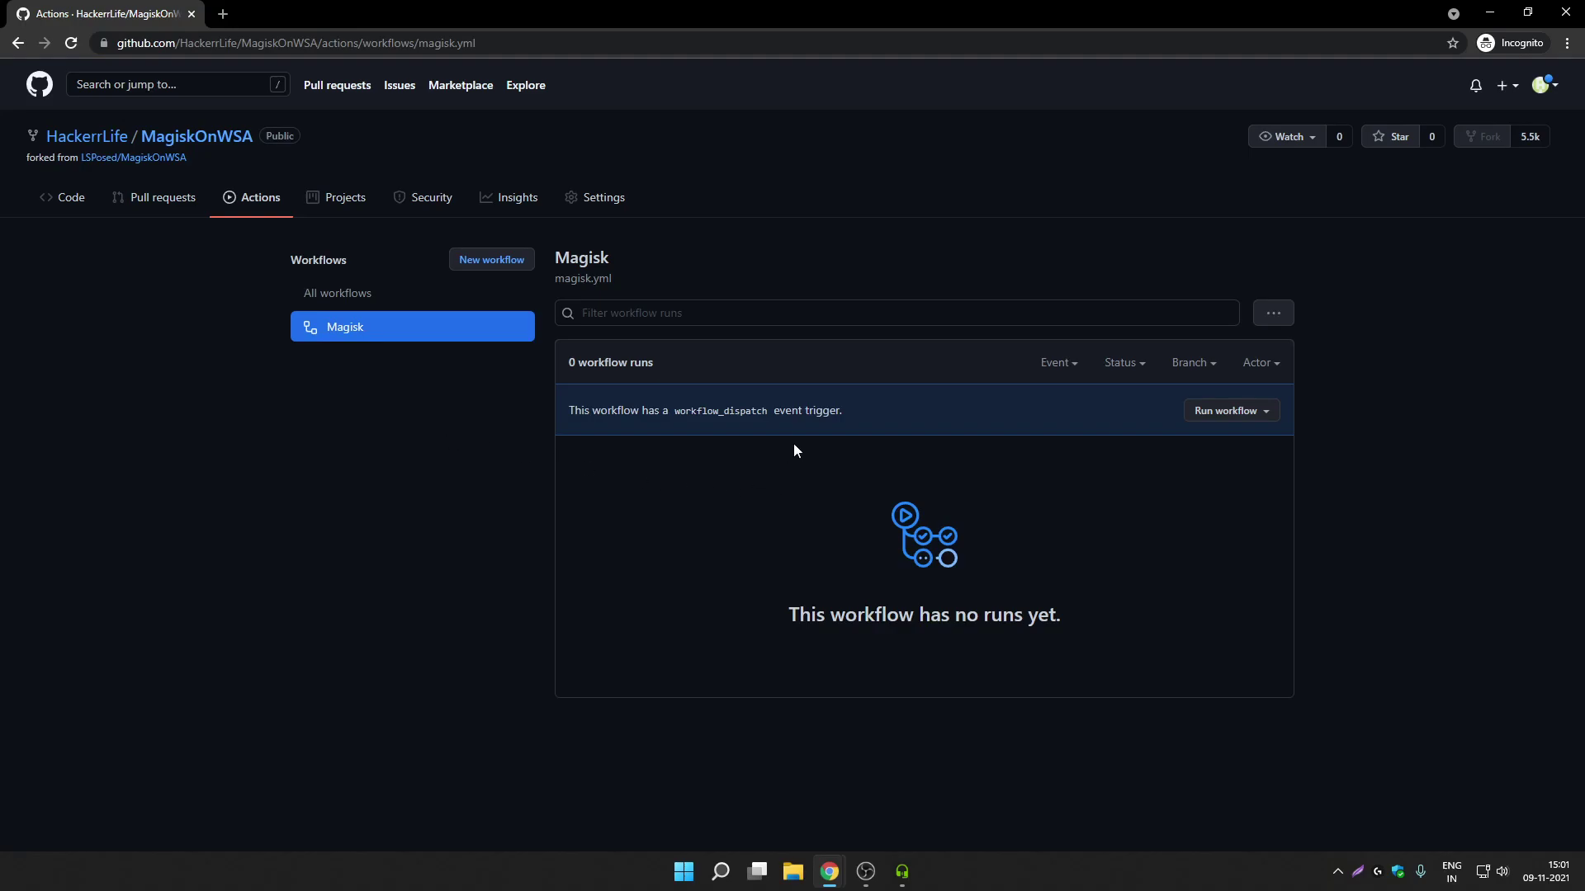
Step: Run the Magisk workflow on main with the gapps variant changed from none to pico
{"action": "left_click", "coordinate": [1228, 413]}
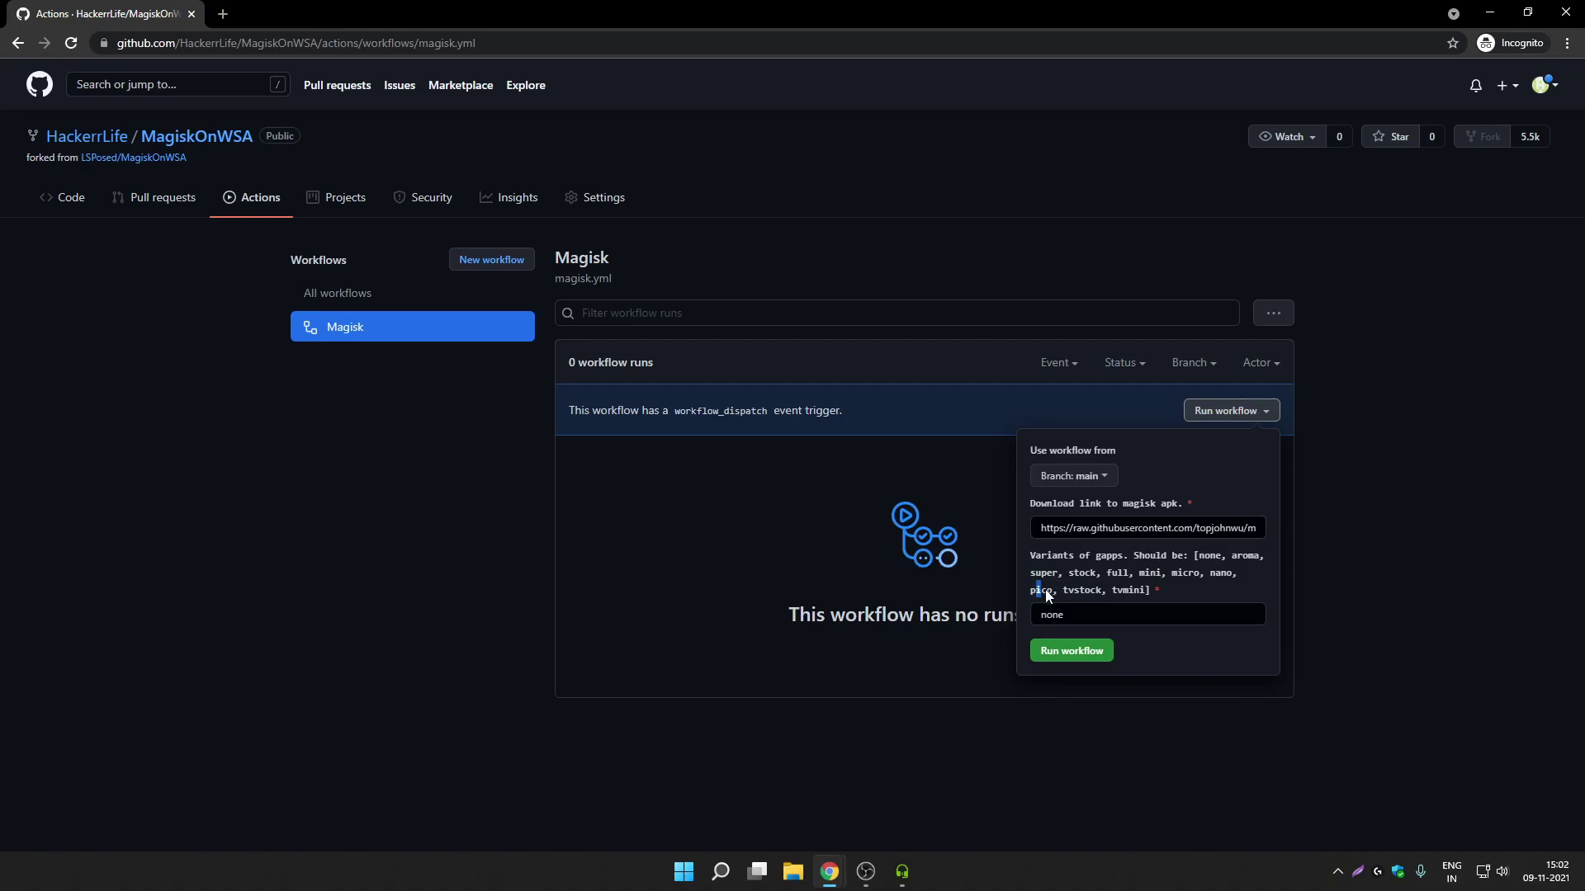
{"action": "left_click_drag", "start_coordinate": [1053, 593], "coordinate": [1034, 592]}
{"action": "left_click_drag", "start_coordinate": [1069, 615], "coordinate": [1021, 614]}
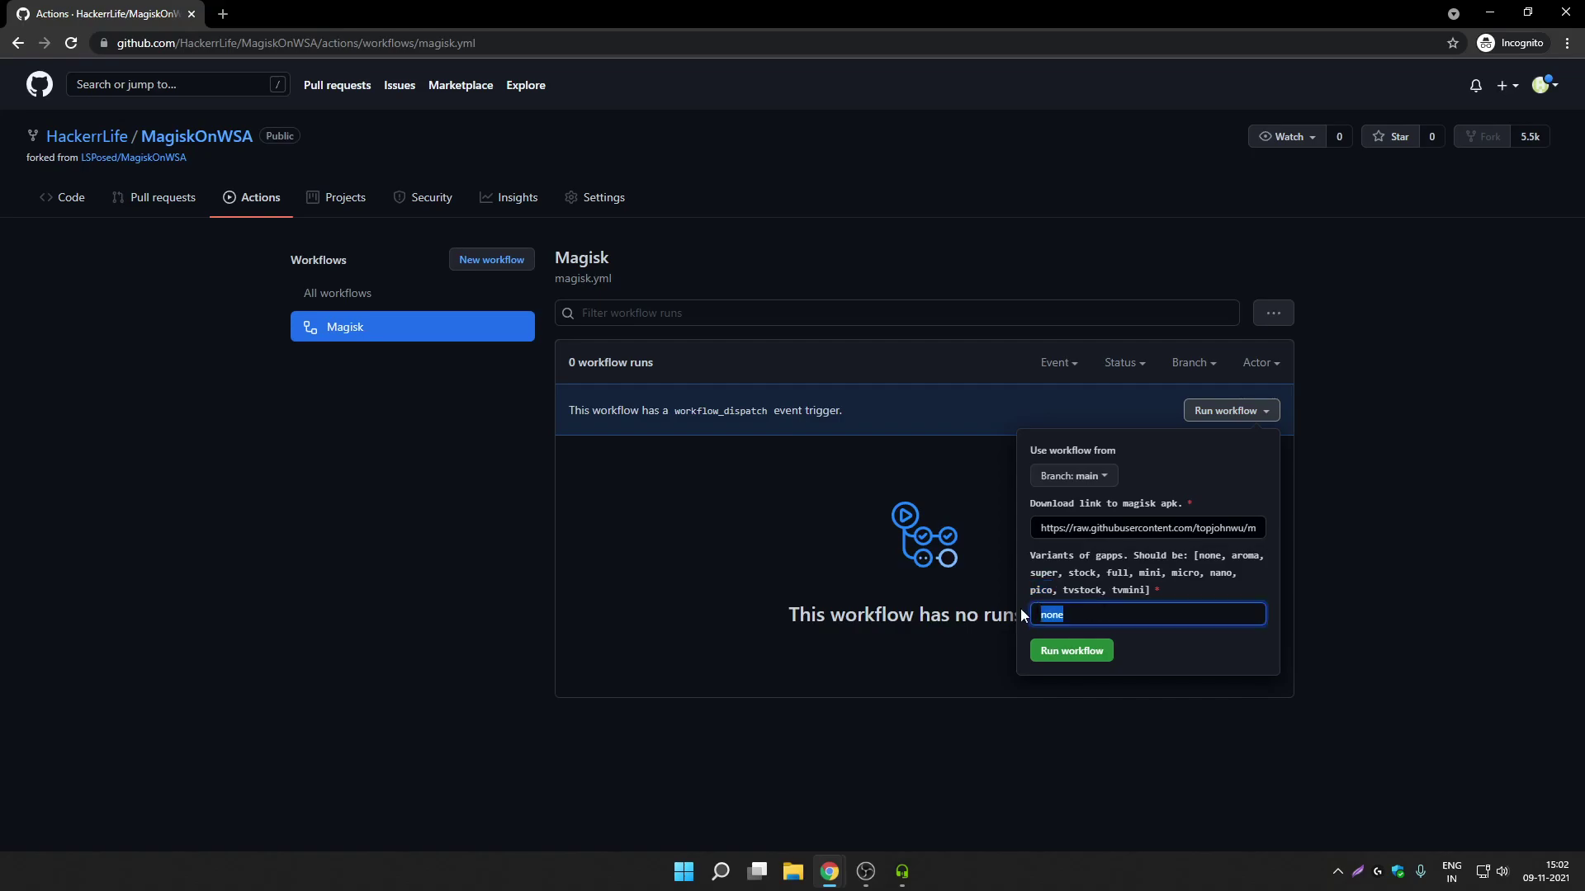
{"action": "type", "text": "pico"}
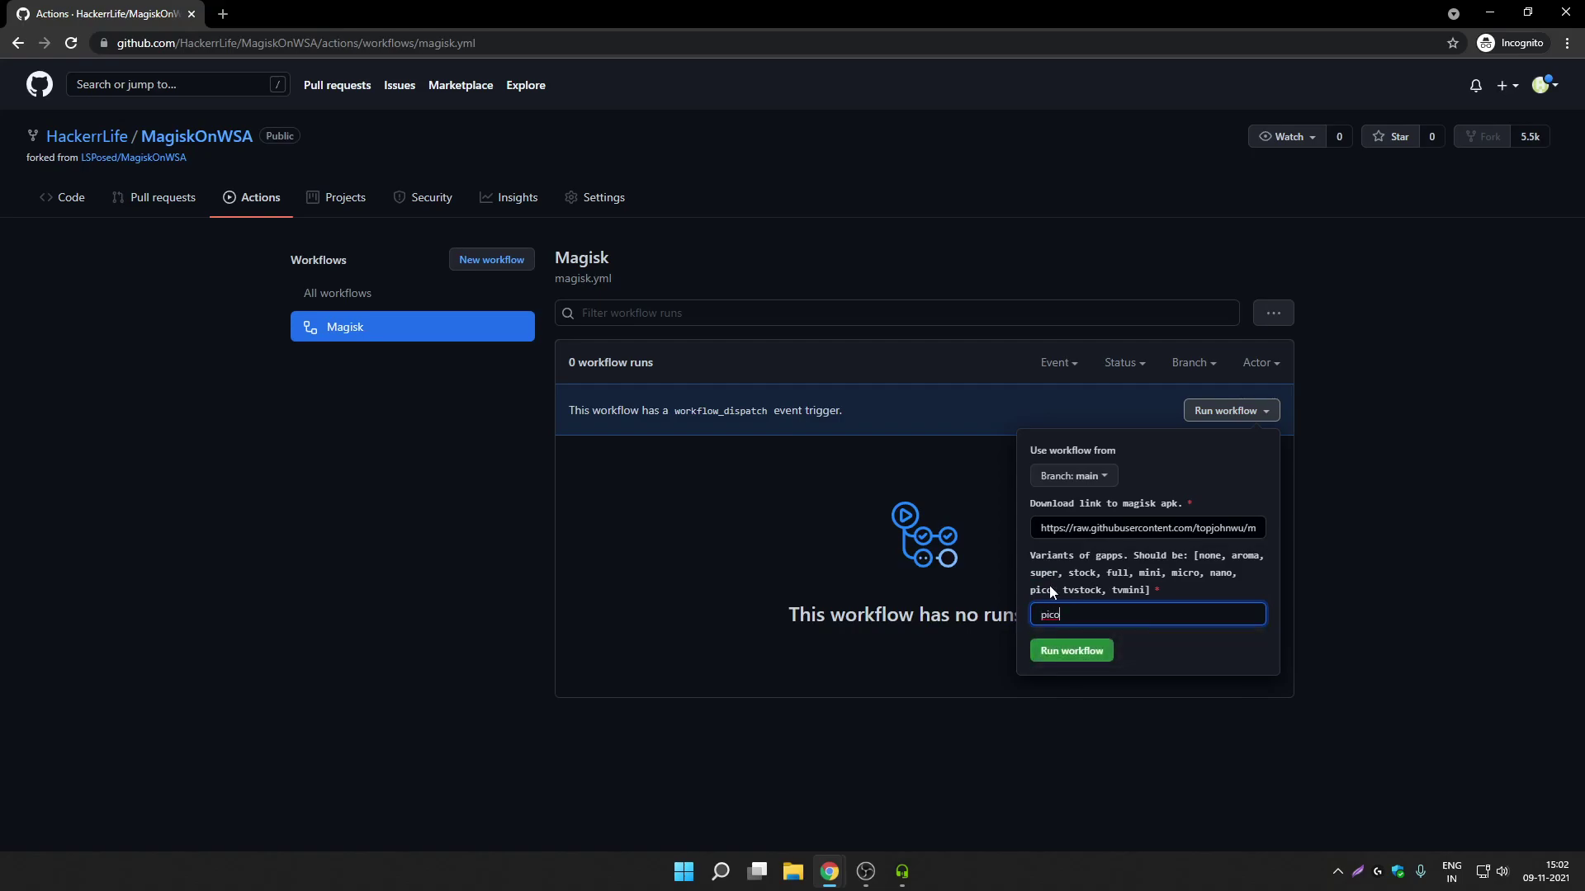
{"action": "left_click_drag", "start_coordinate": [1050, 590], "coordinate": [1040, 588]}
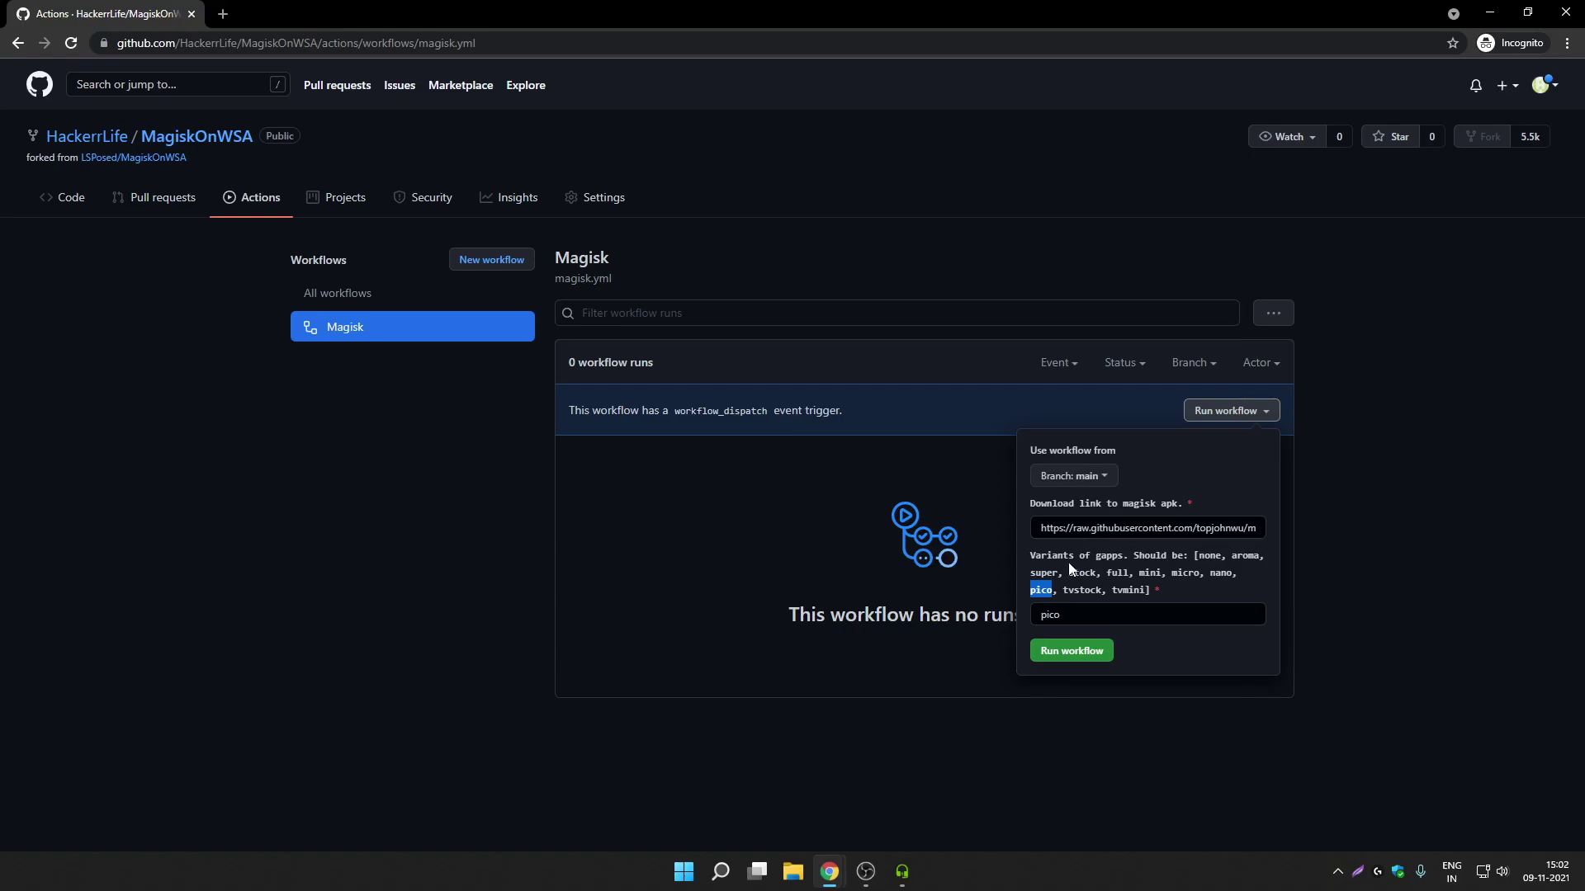
{"action": "left_click", "coordinate": [1055, 614]}
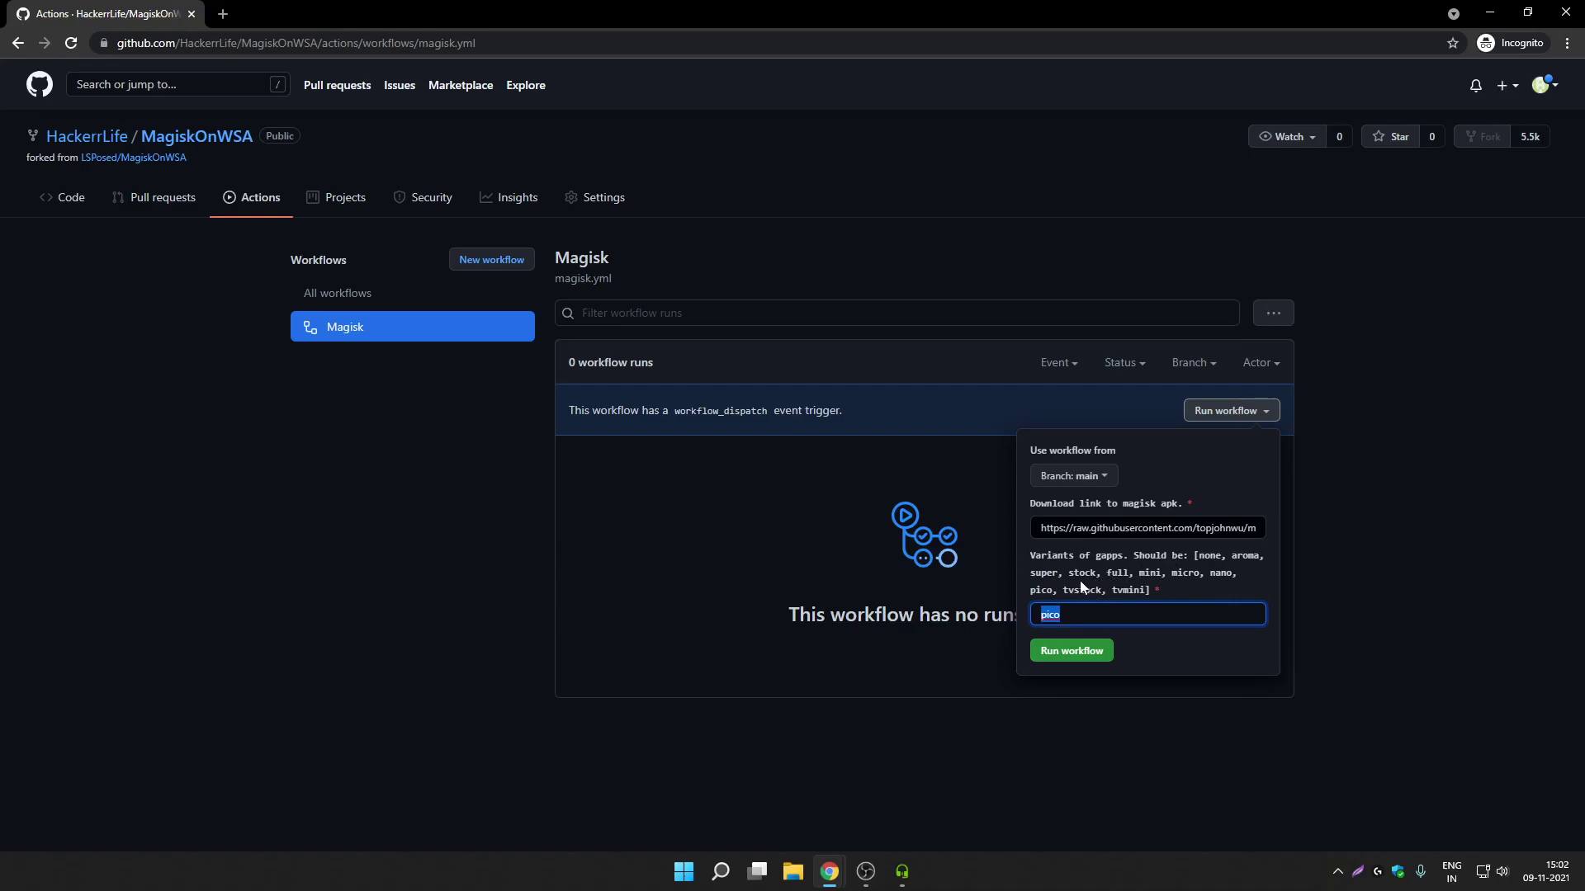
{"action": "left_click", "coordinate": [1083, 653]}
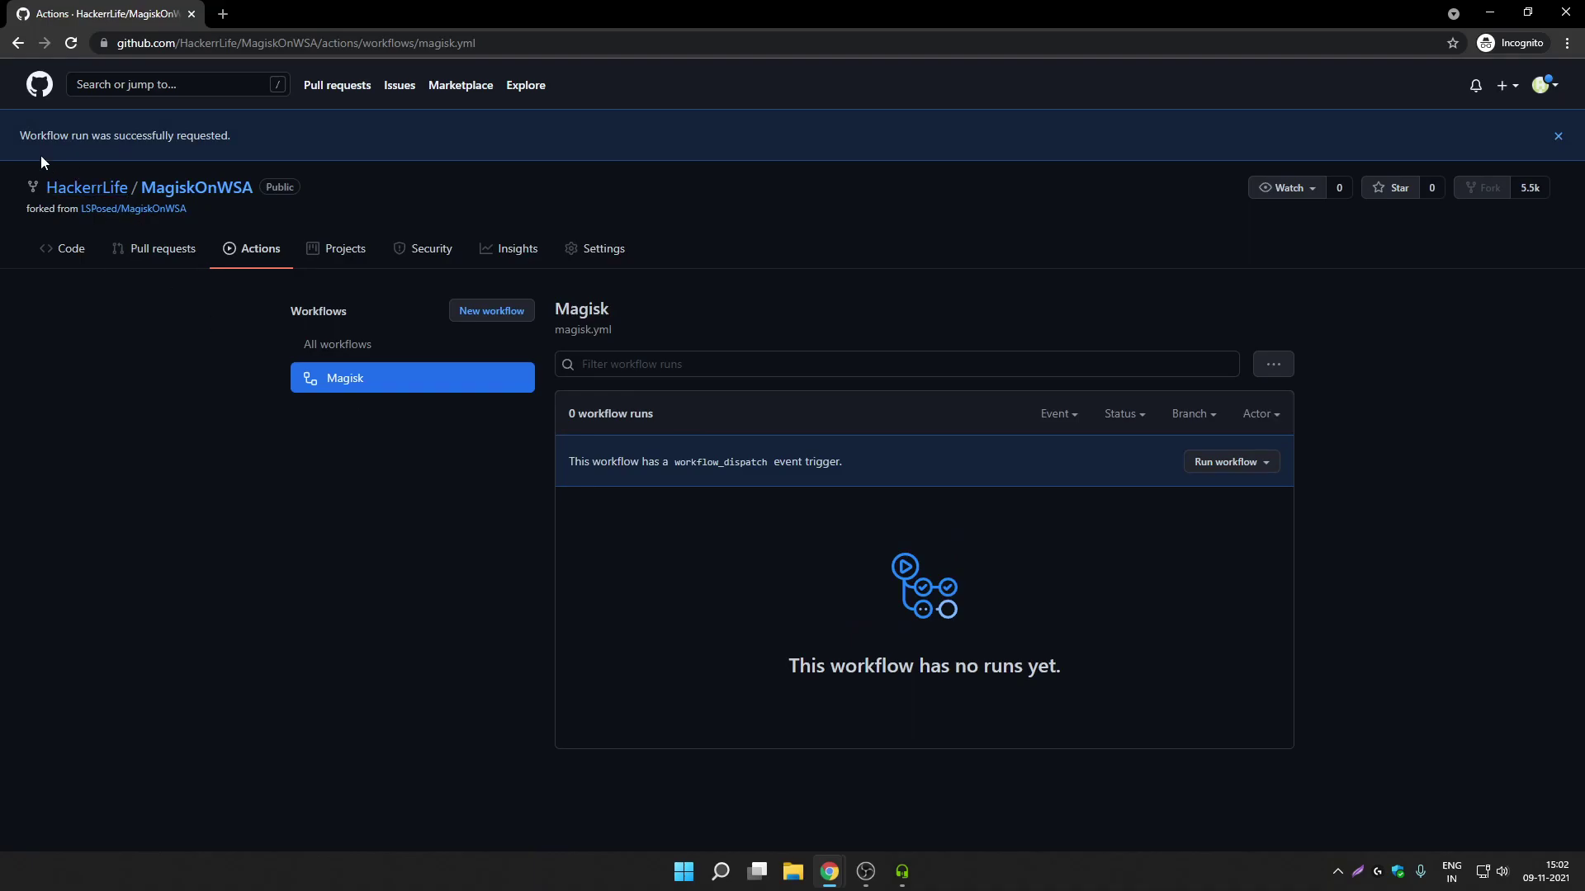
Step: Open the new Magisk #1 run and view its build x64 and arm64 jobs
{"action": "left_click_drag", "start_coordinate": [21, 139], "coordinate": [203, 140]}
{"action": "left_click", "coordinate": [195, 430]}
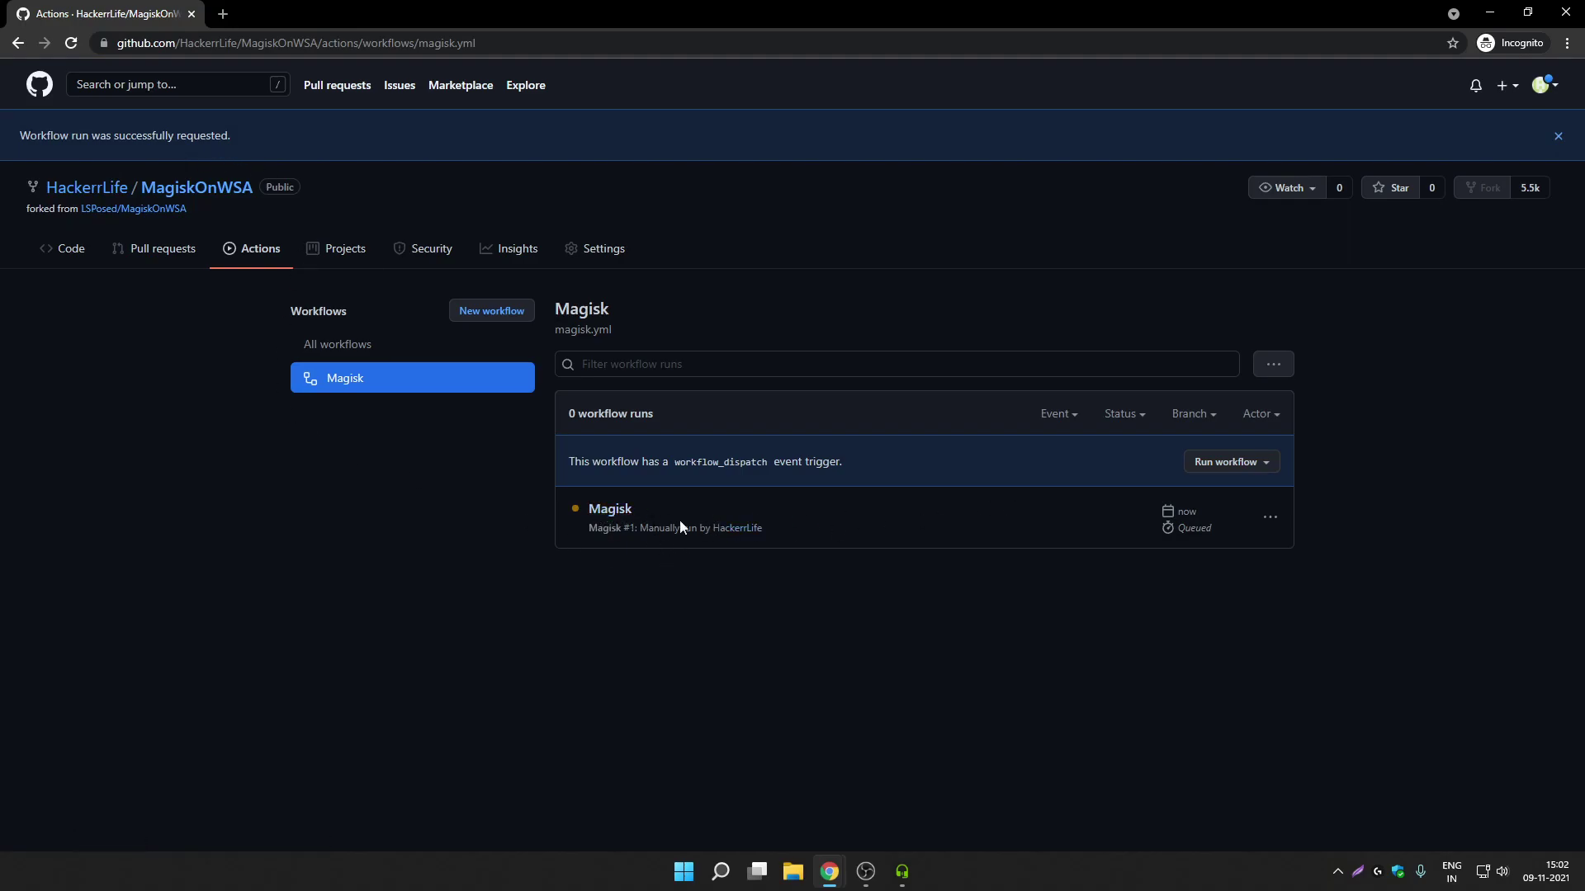
{"action": "left_click", "coordinate": [610, 510]}
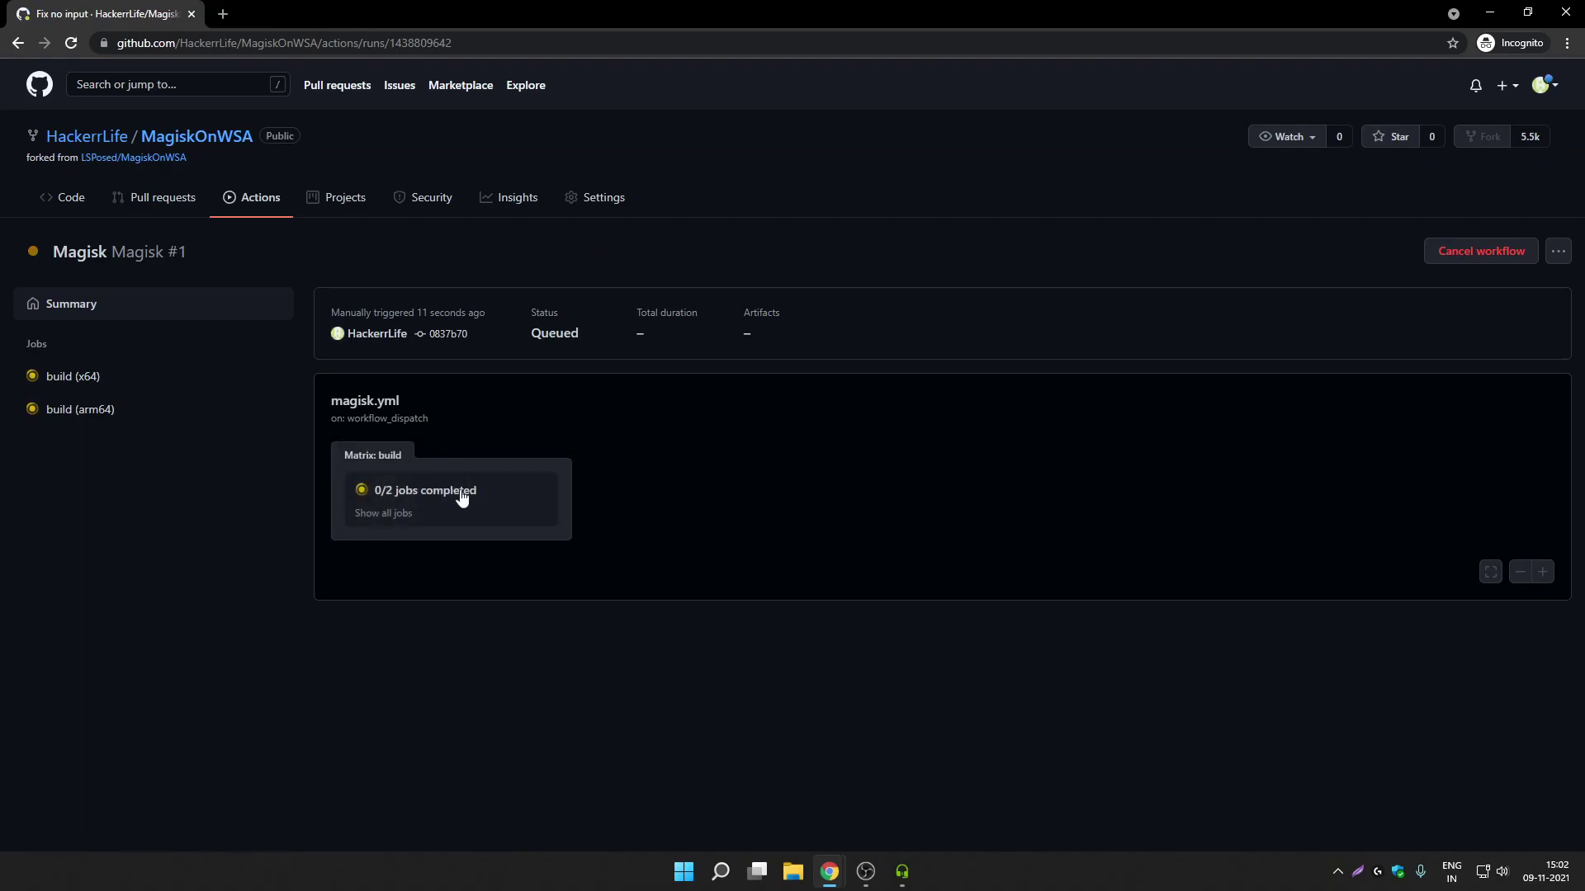
{"action": "left_click", "coordinate": [419, 505]}
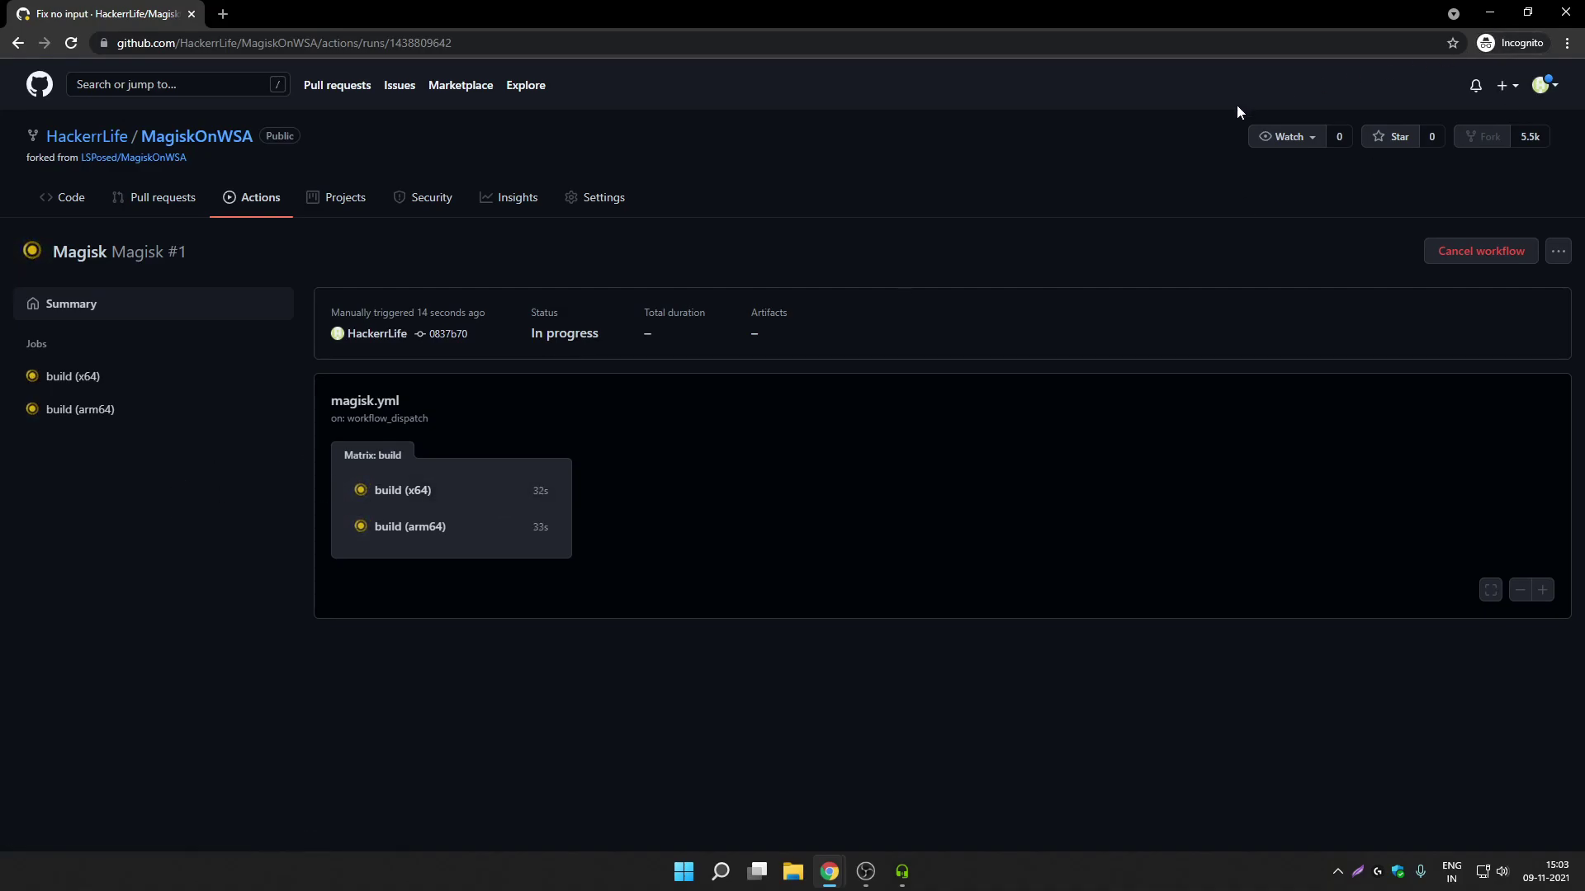
Step: Bring up the completed run listing the pico_arm64 (1.46 GB) and pico_x64 (1.83 GB) artifacts
{"action": "left_click", "coordinate": [1496, 14]}
{"action": "left_click", "coordinate": [107, 13]}
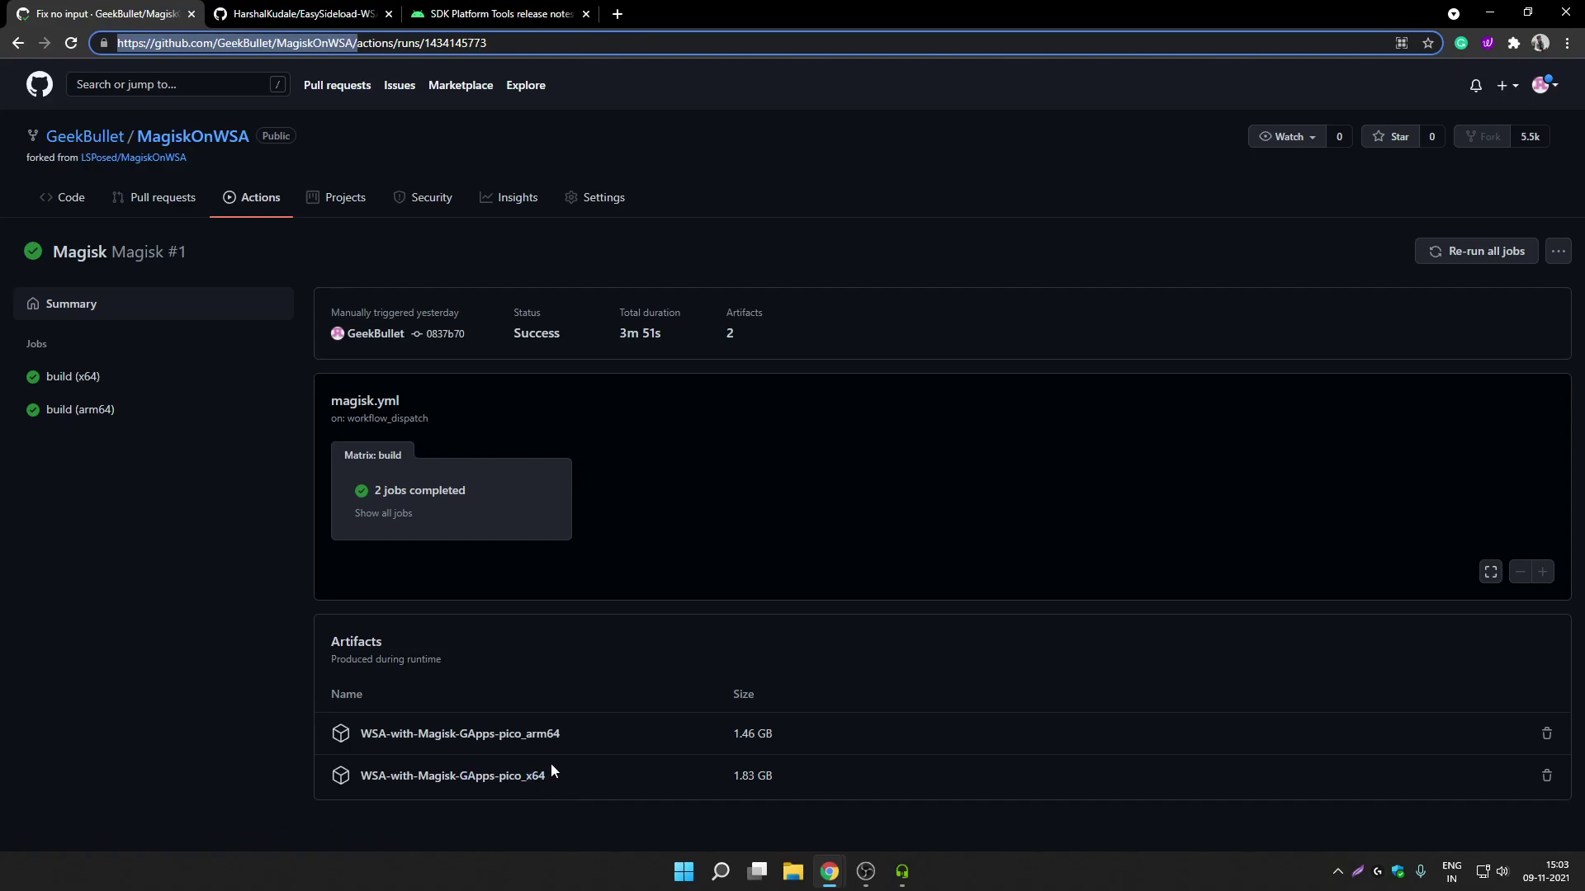
{"action": "left_click", "coordinate": [683, 871]}
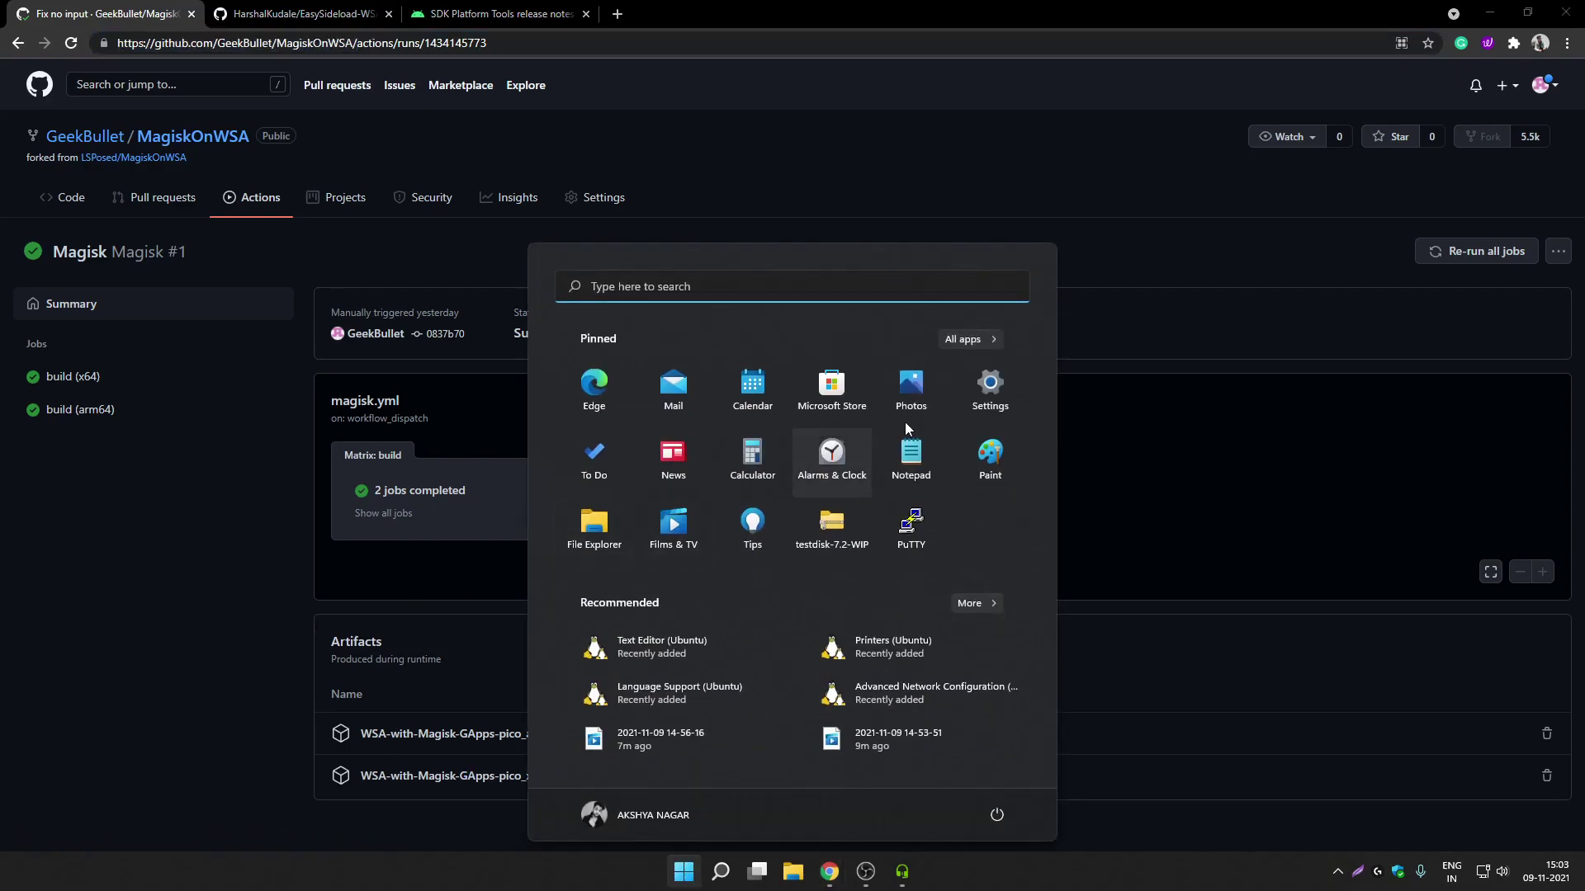
Step: Confirm in Settings > System > About that the system type is 64-bit x64-based, then close Settings
{"action": "left_click", "coordinate": [990, 386]}
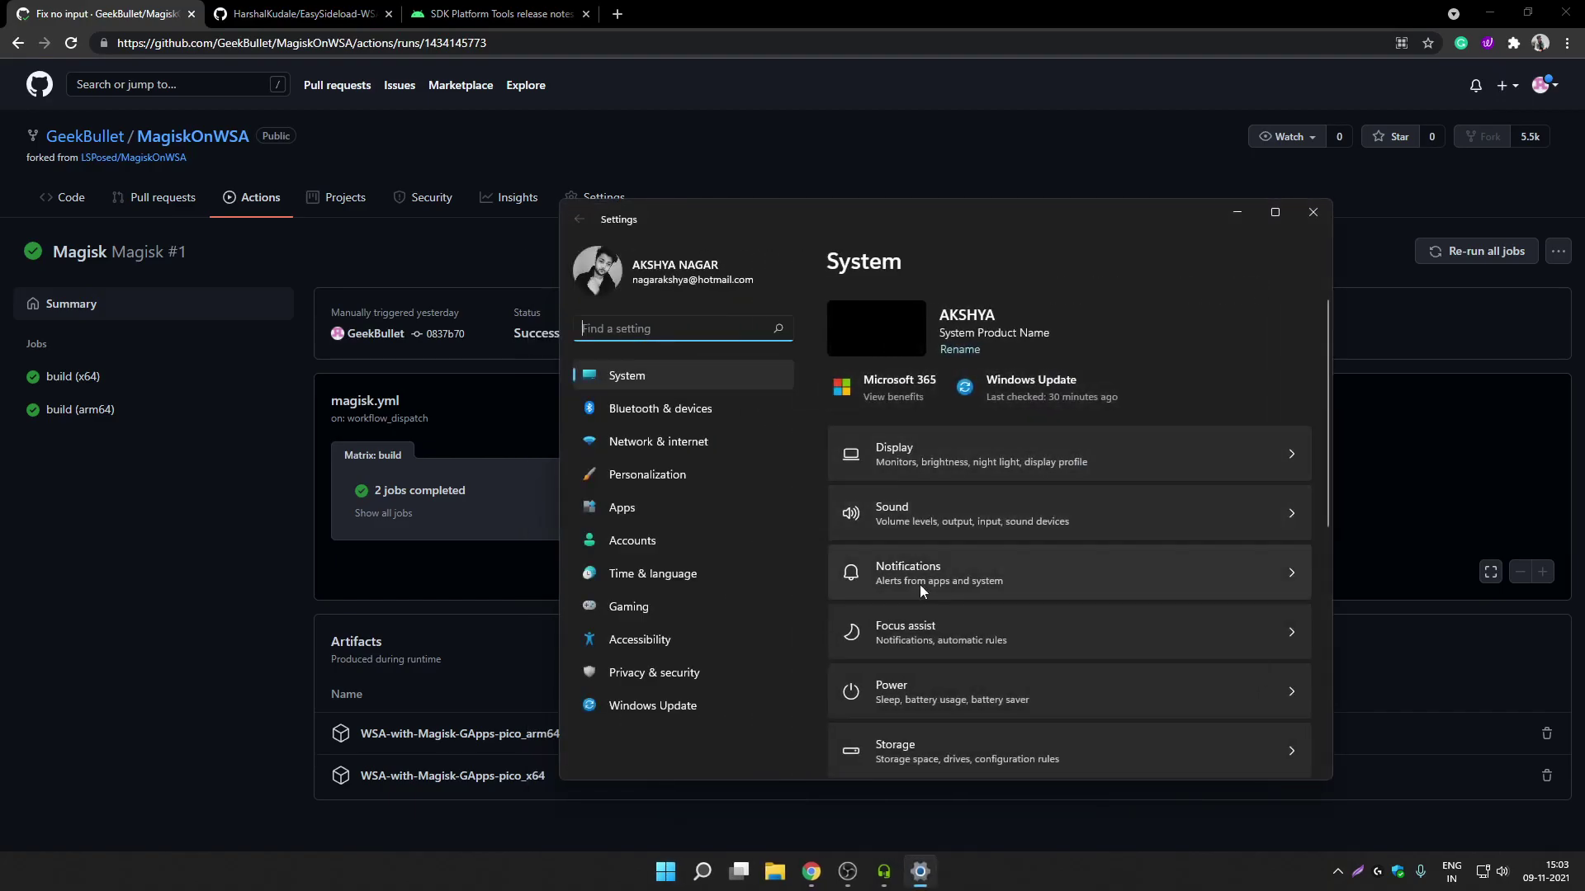
{"action": "scroll", "coordinate": [919, 585], "scroll_direction": "down", "scroll_amount": 10}
{"action": "left_click", "coordinate": [908, 715]}
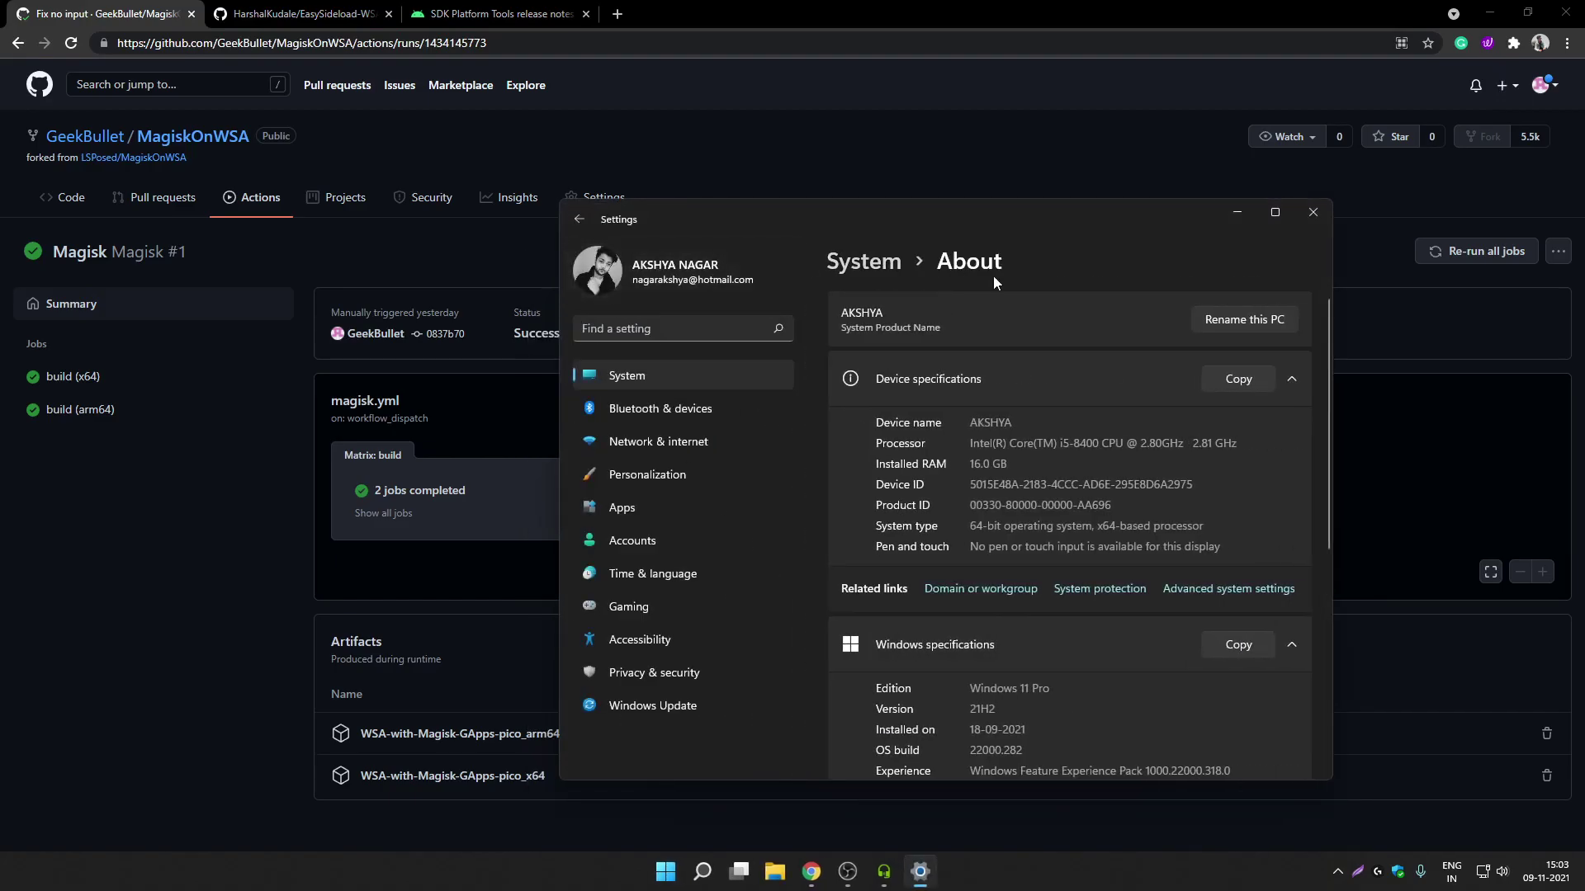
{"action": "scroll", "coordinate": [1052, 509], "scroll_direction": "down", "scroll_amount": 2}
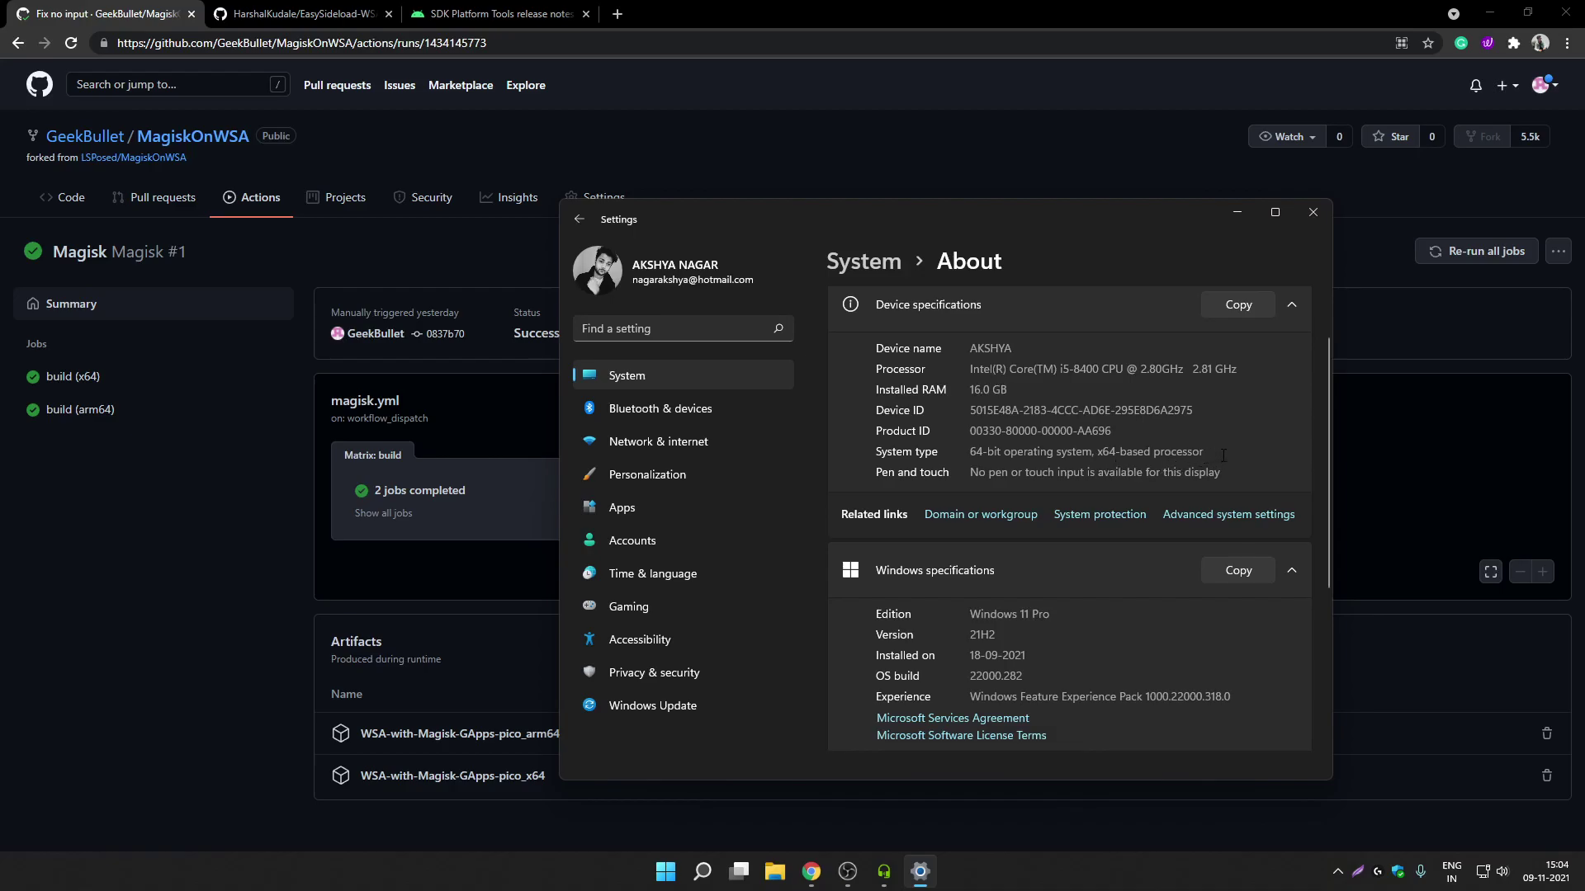
{"action": "left_click_drag", "start_coordinate": [1224, 455], "coordinate": [968, 454]}
{"action": "left_click", "coordinate": [1312, 212]}
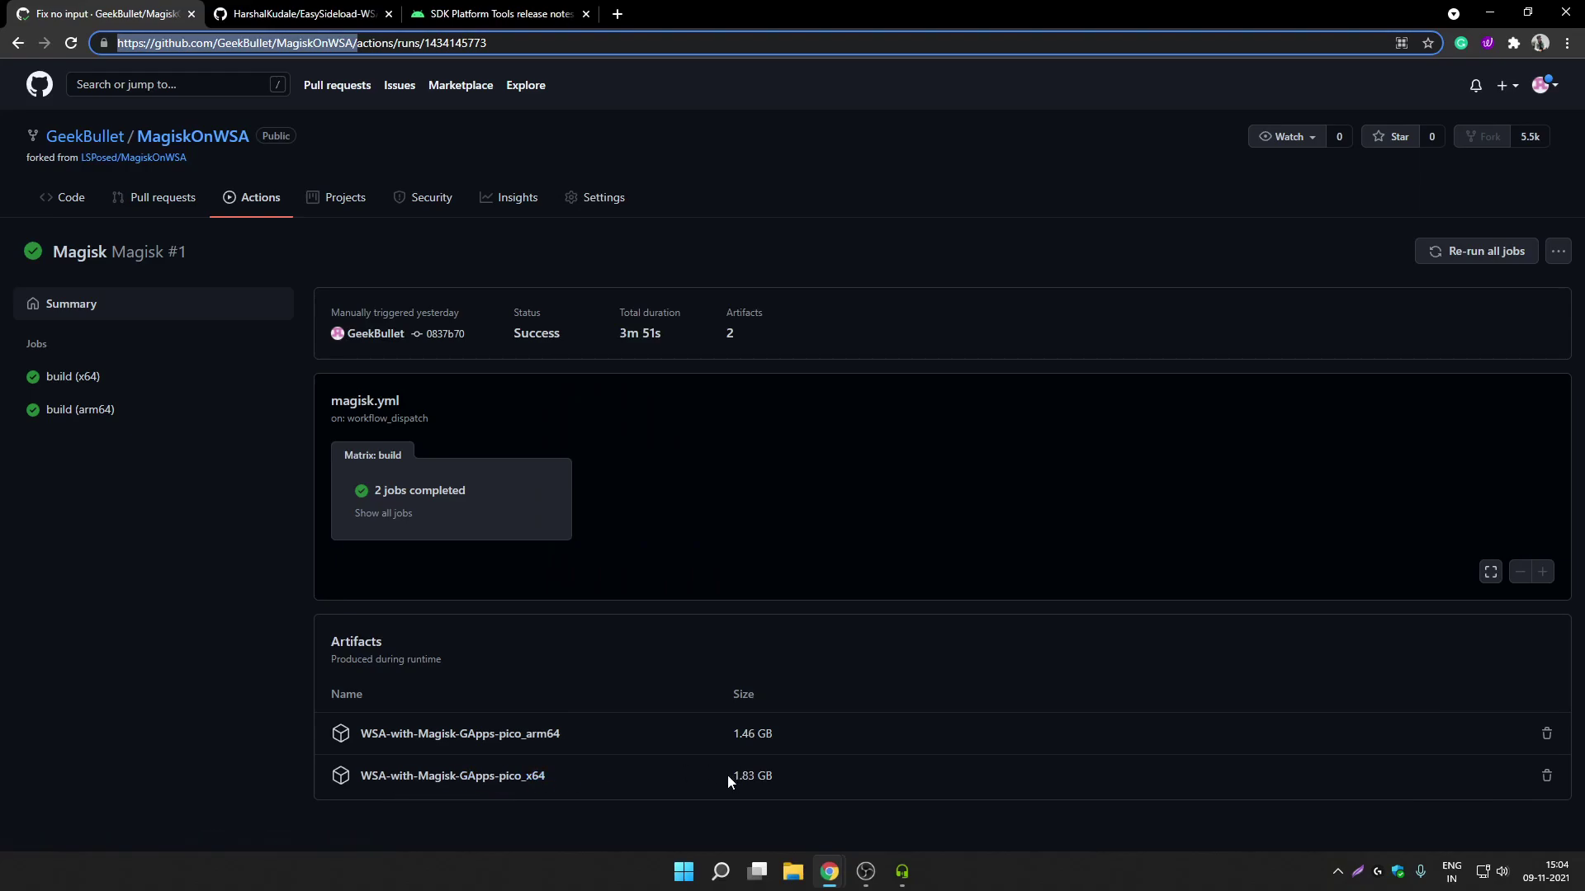
Step: Download the 1.83 GB WSA-with-Magisk-GApps-pico_x64 artifact, choosing Desktop in Save As, then close the dialog
{"action": "left_click_drag", "start_coordinate": [726, 776], "coordinate": [774, 774]}
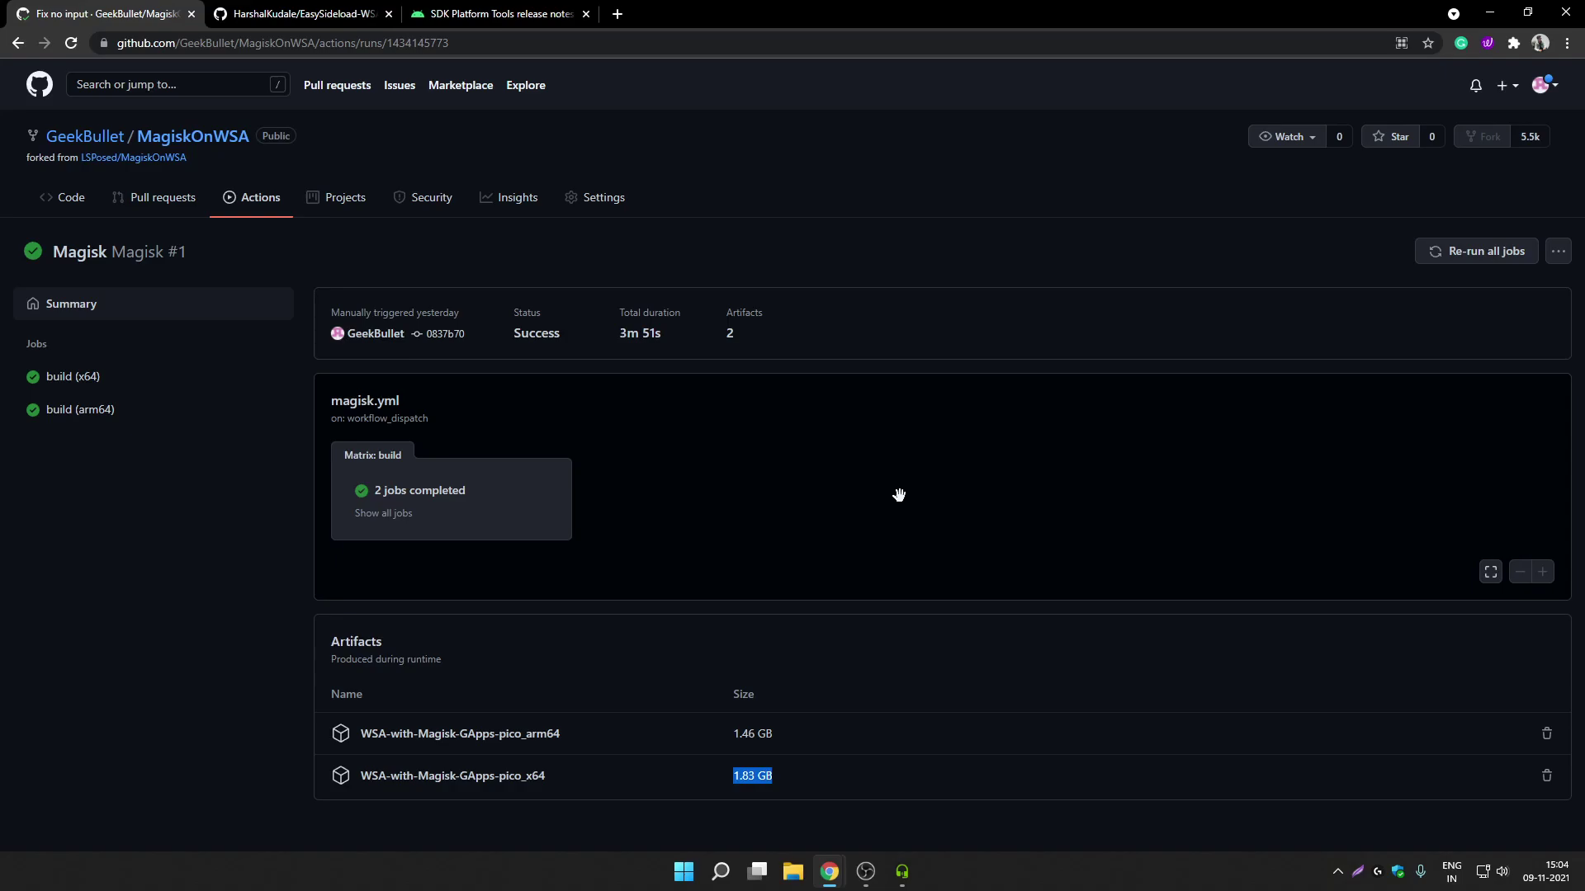
{"action": "left_click", "coordinate": [452, 778]}
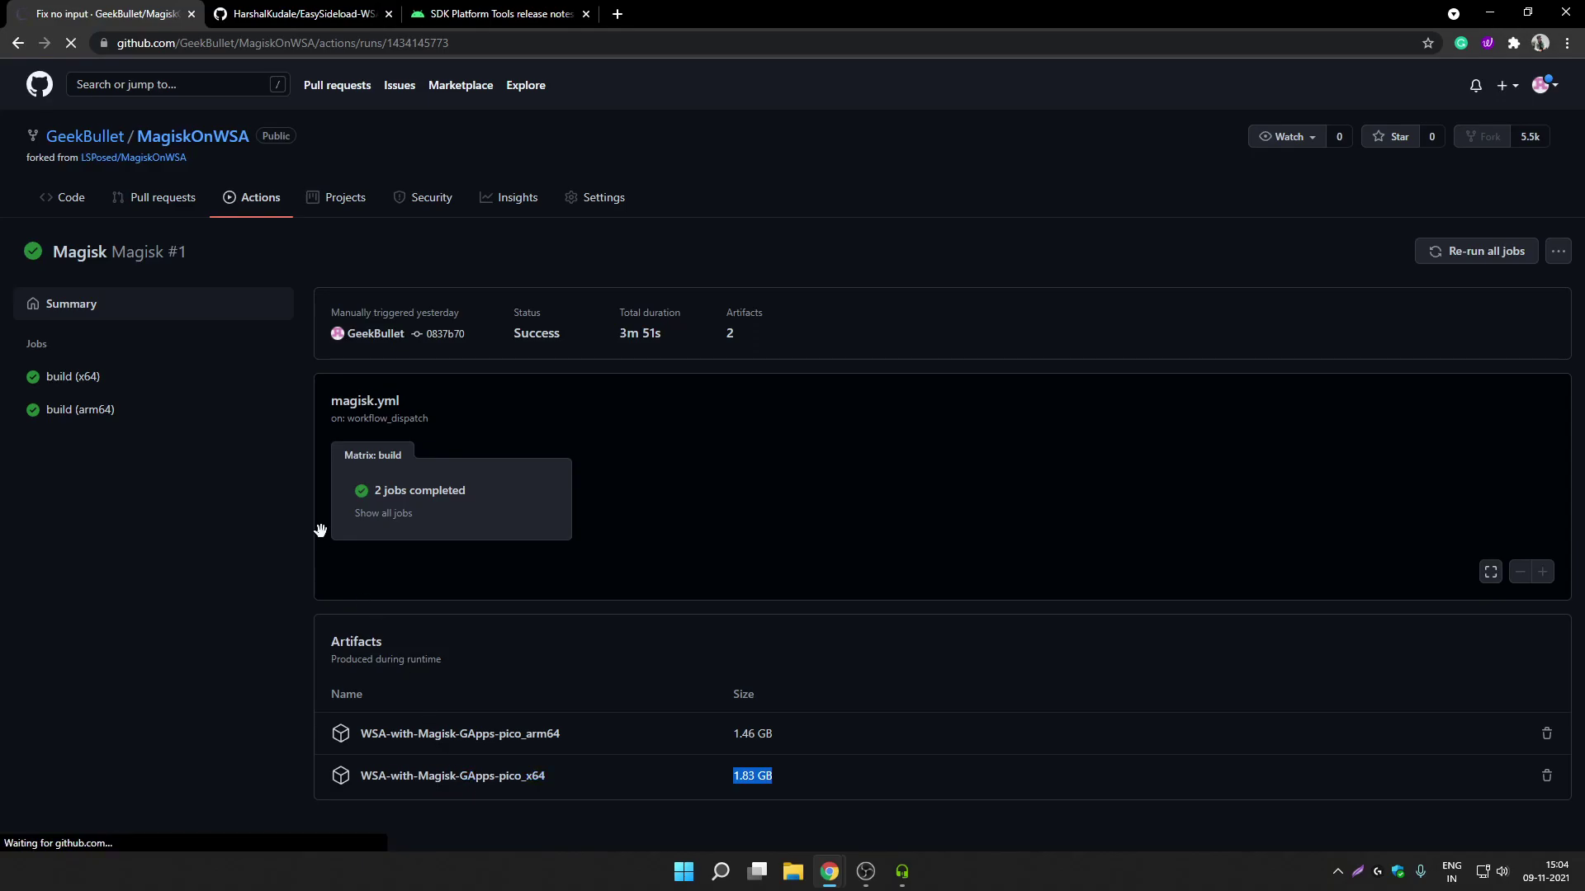
{"action": "scroll", "coordinate": [43, 236], "scroll_direction": "up", "scroll_amount": 3}
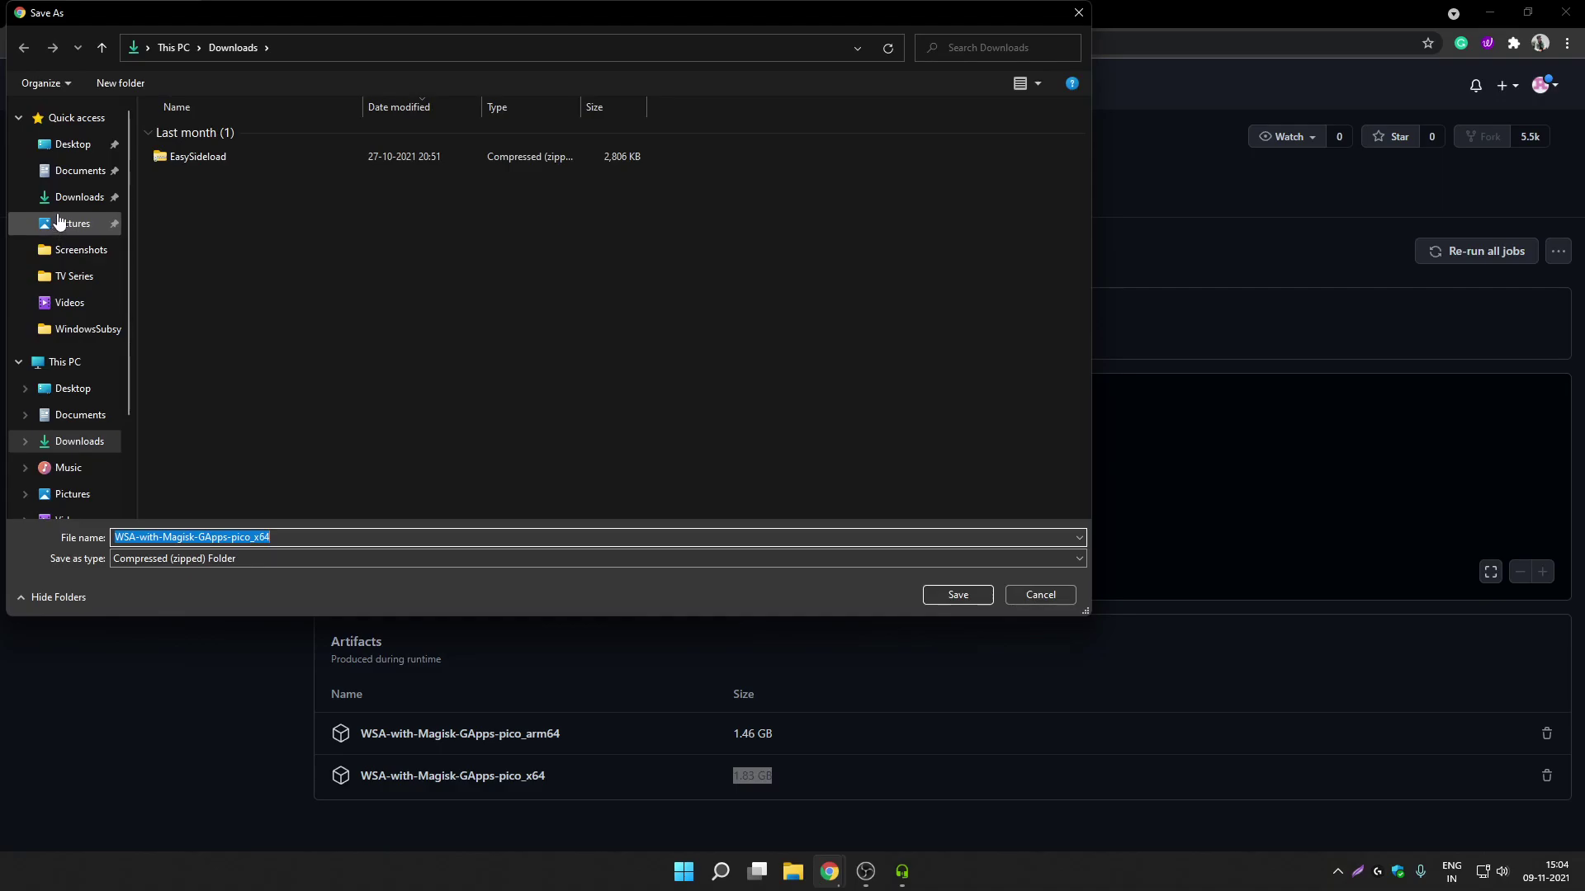
{"action": "left_click", "coordinate": [73, 143]}
{"action": "left_click", "coordinate": [1078, 12]}
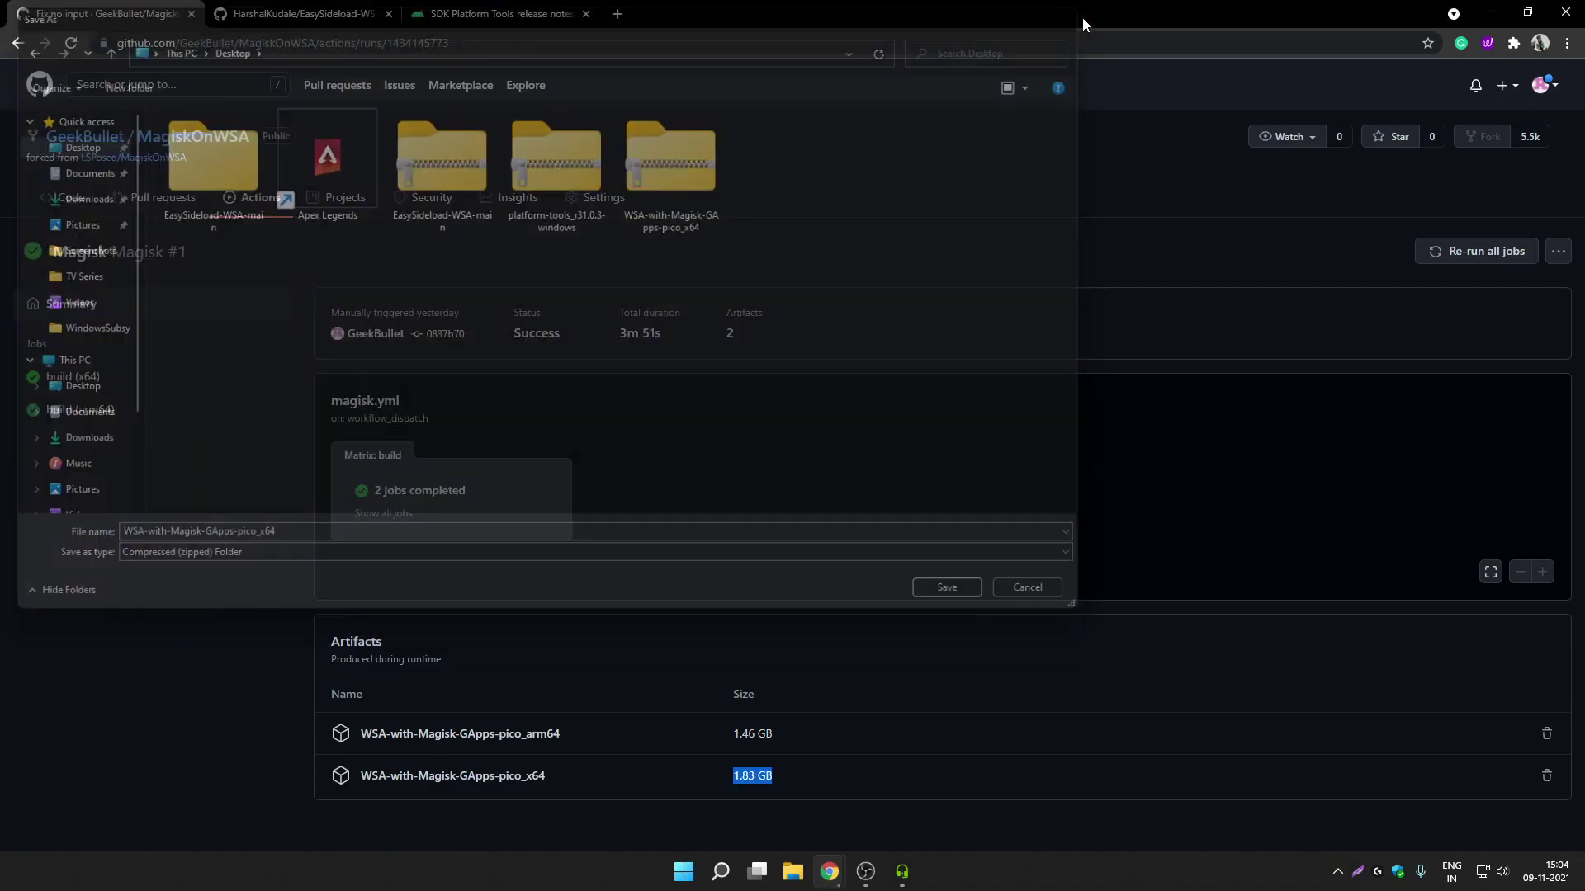
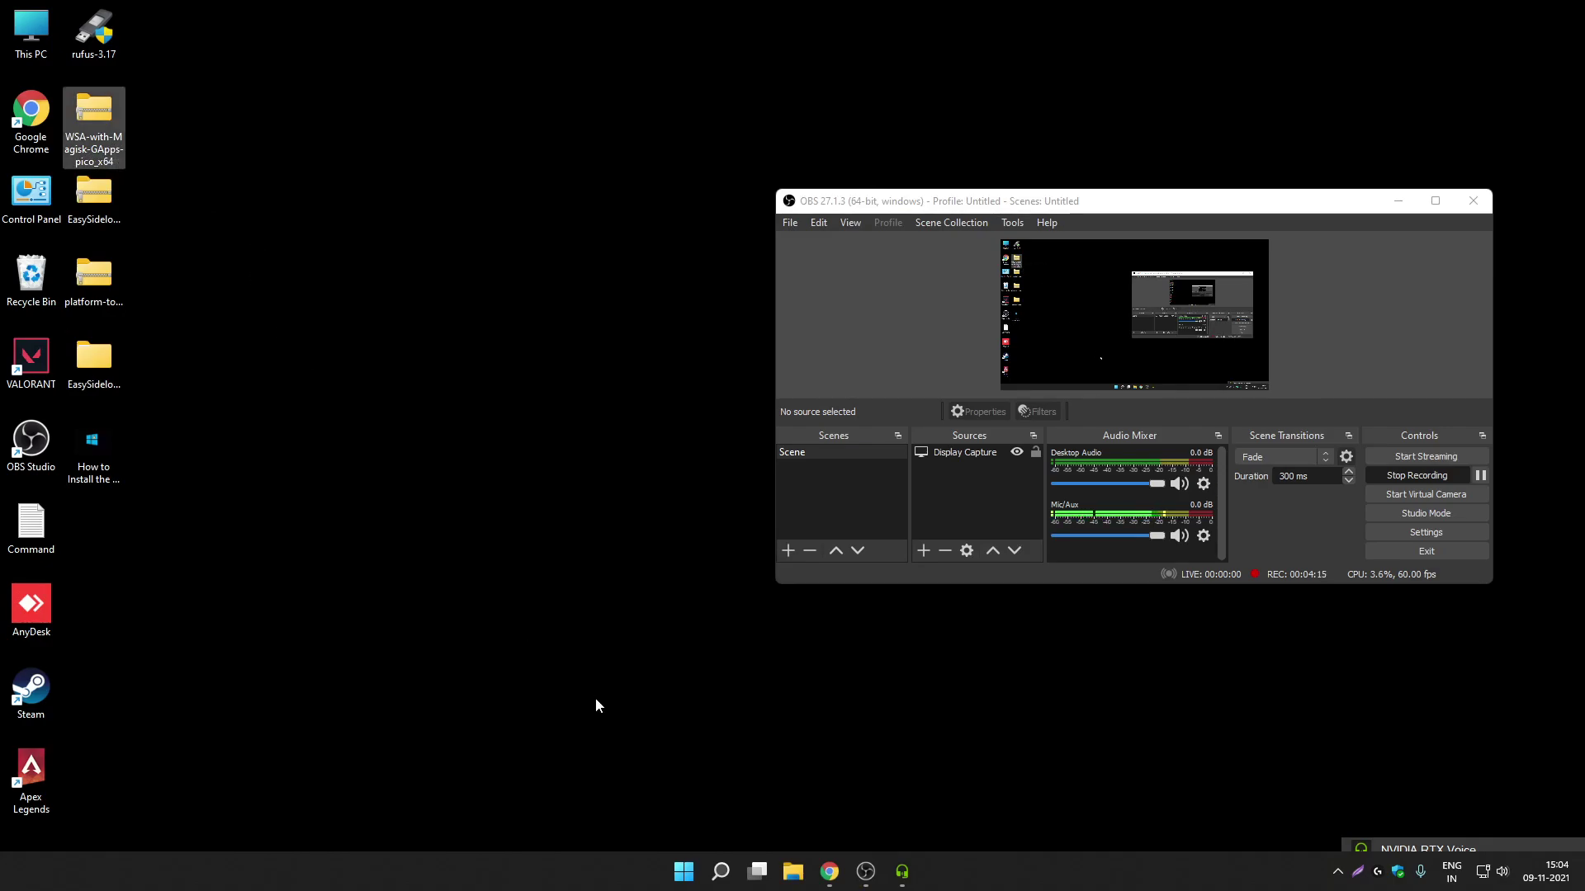
Step: Open File Explorer and go to This PC > Local Disk (C:)
{"action": "left_click", "coordinate": [792, 870]}
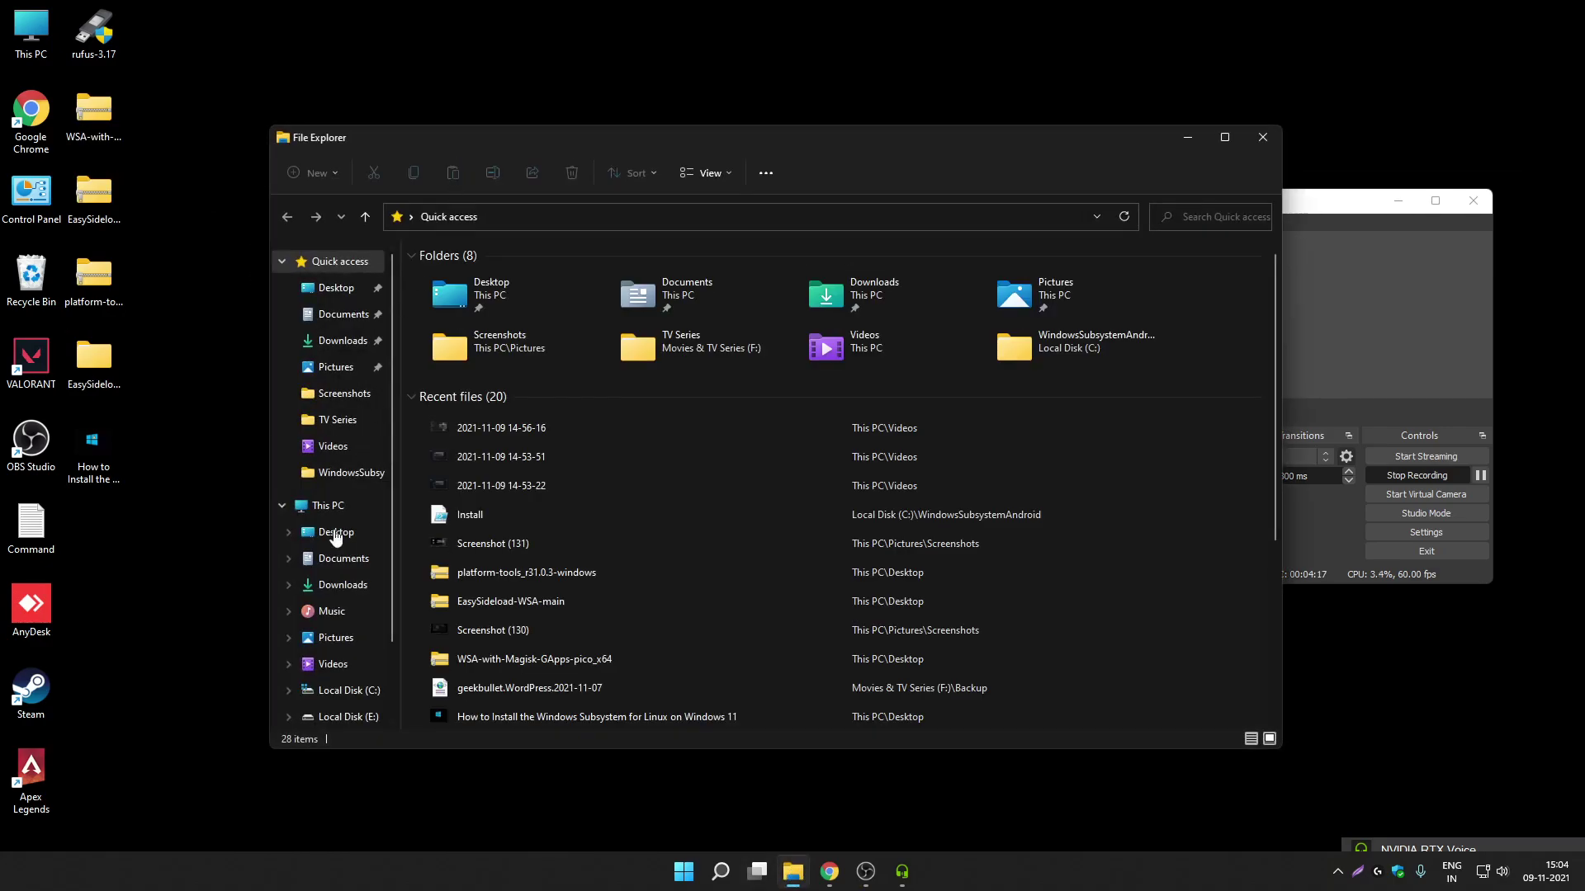
{"action": "left_click", "coordinate": [326, 531]}
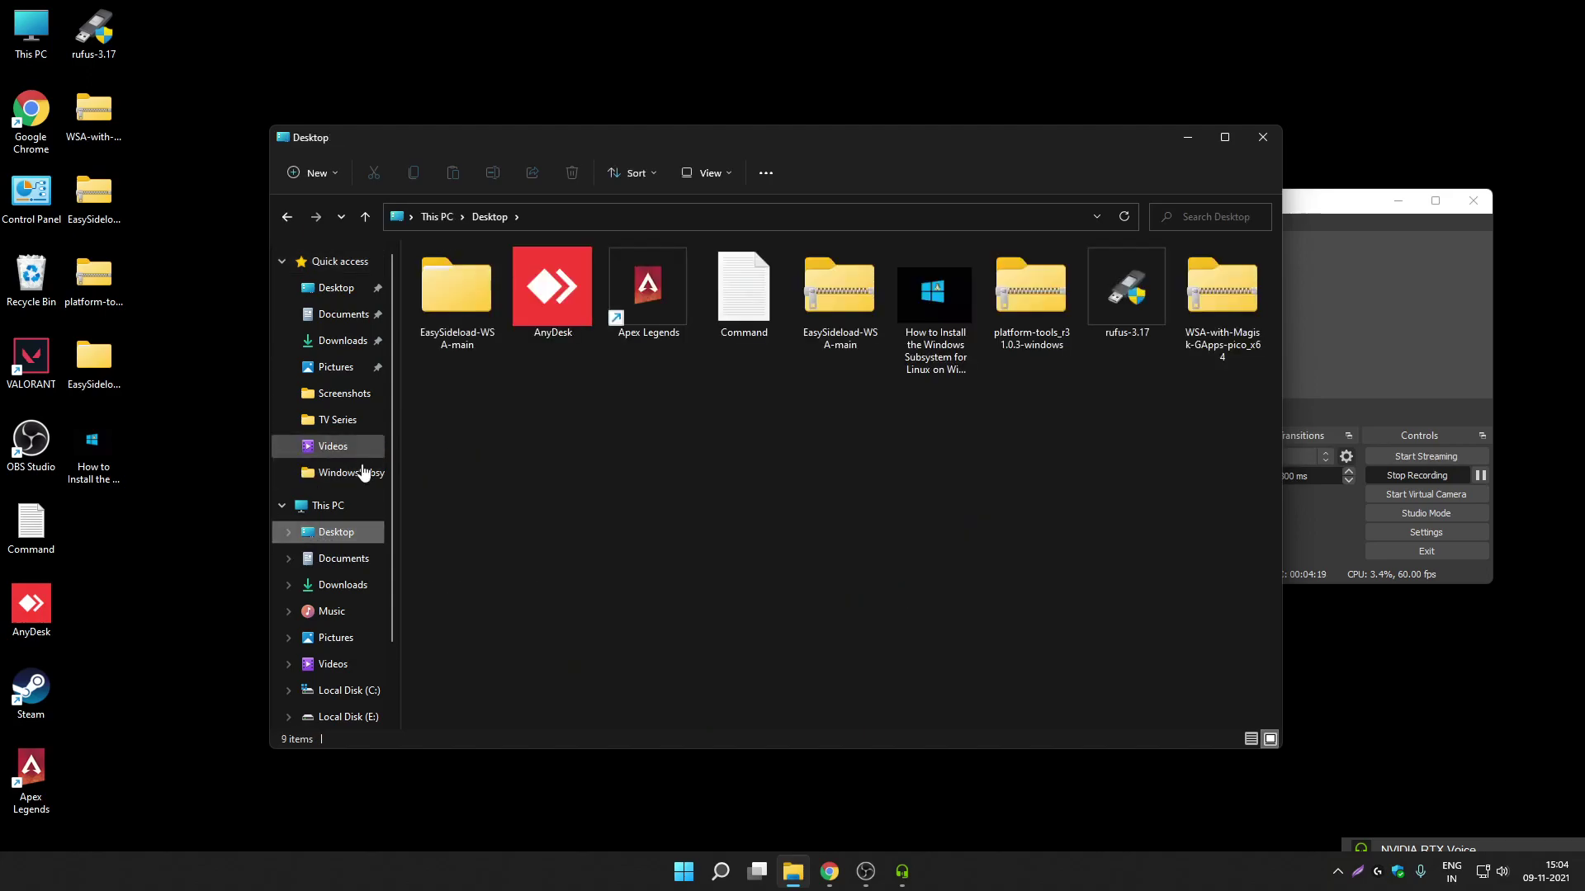
{"action": "left_click", "coordinate": [328, 505]}
{"action": "double_click", "coordinate": [510, 411]}
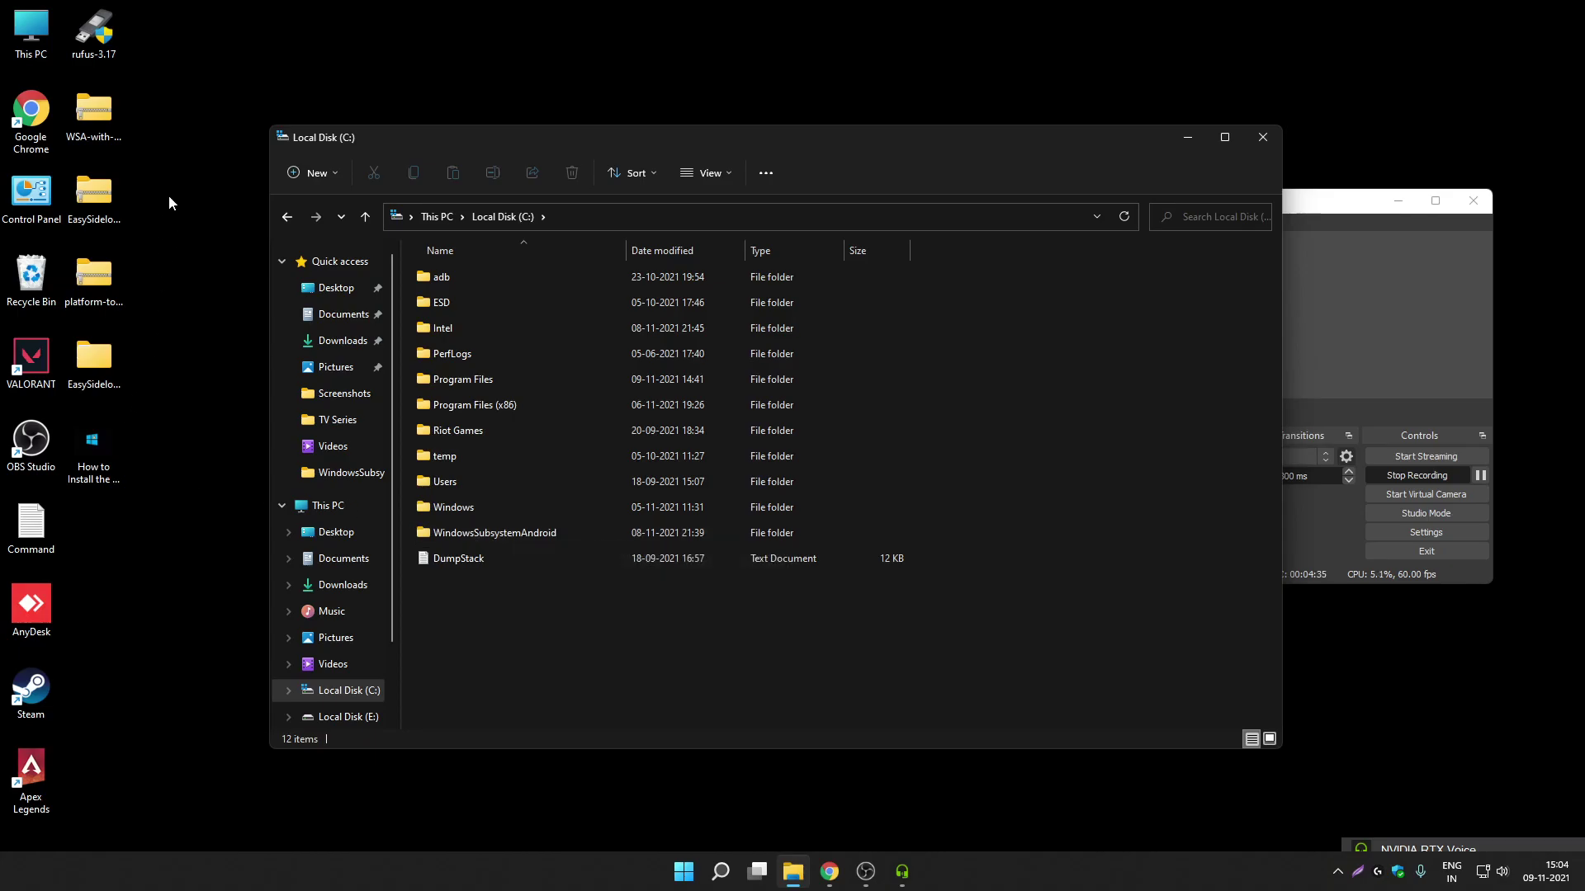
Step: Start Extract All on the WSA-with-Magisk-GApps-pico_x64 zip, browse to WindowsSubsystemAndroid, then cancel the picker
{"action": "left_click", "coordinate": [94, 115]}
{"action": "right_click", "coordinate": [100, 125]}
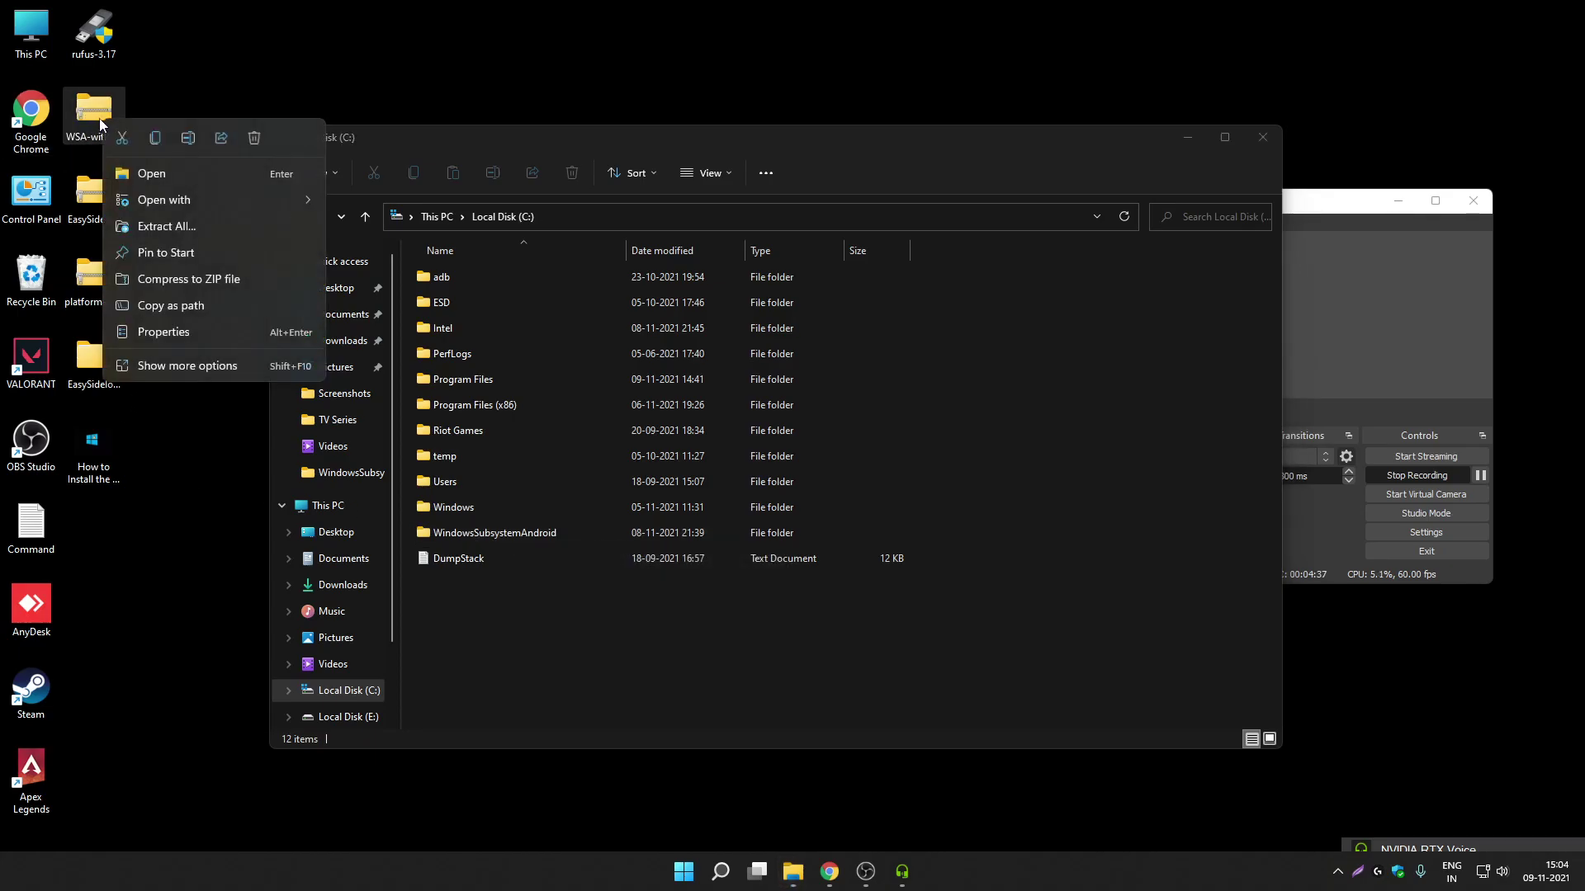
{"action": "left_click", "coordinate": [170, 226]}
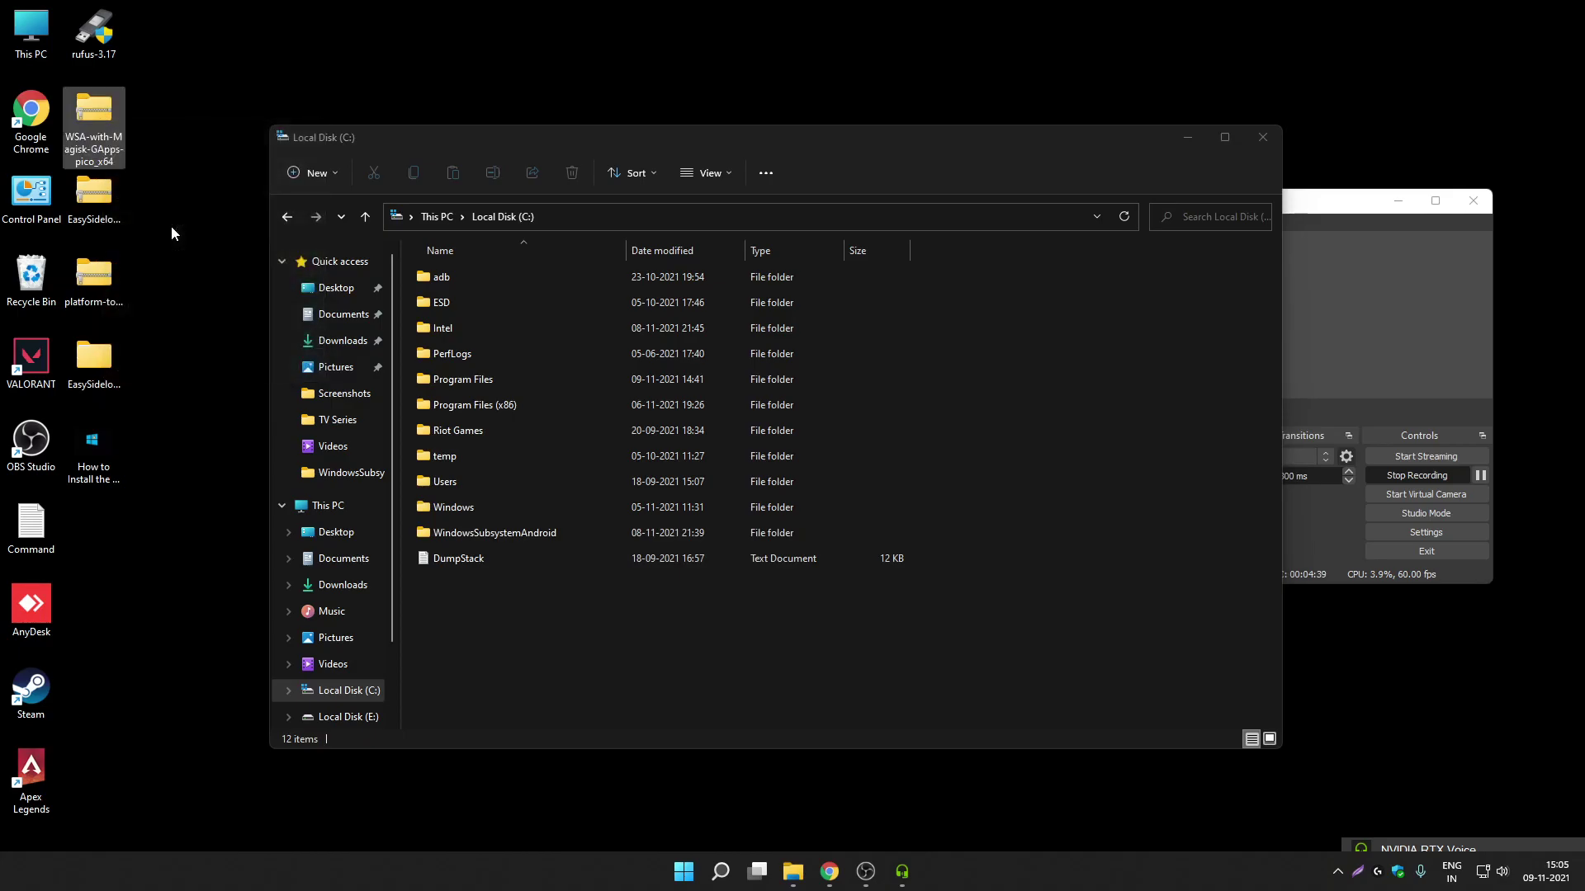
{"action": "left_click", "coordinate": [974, 364]}
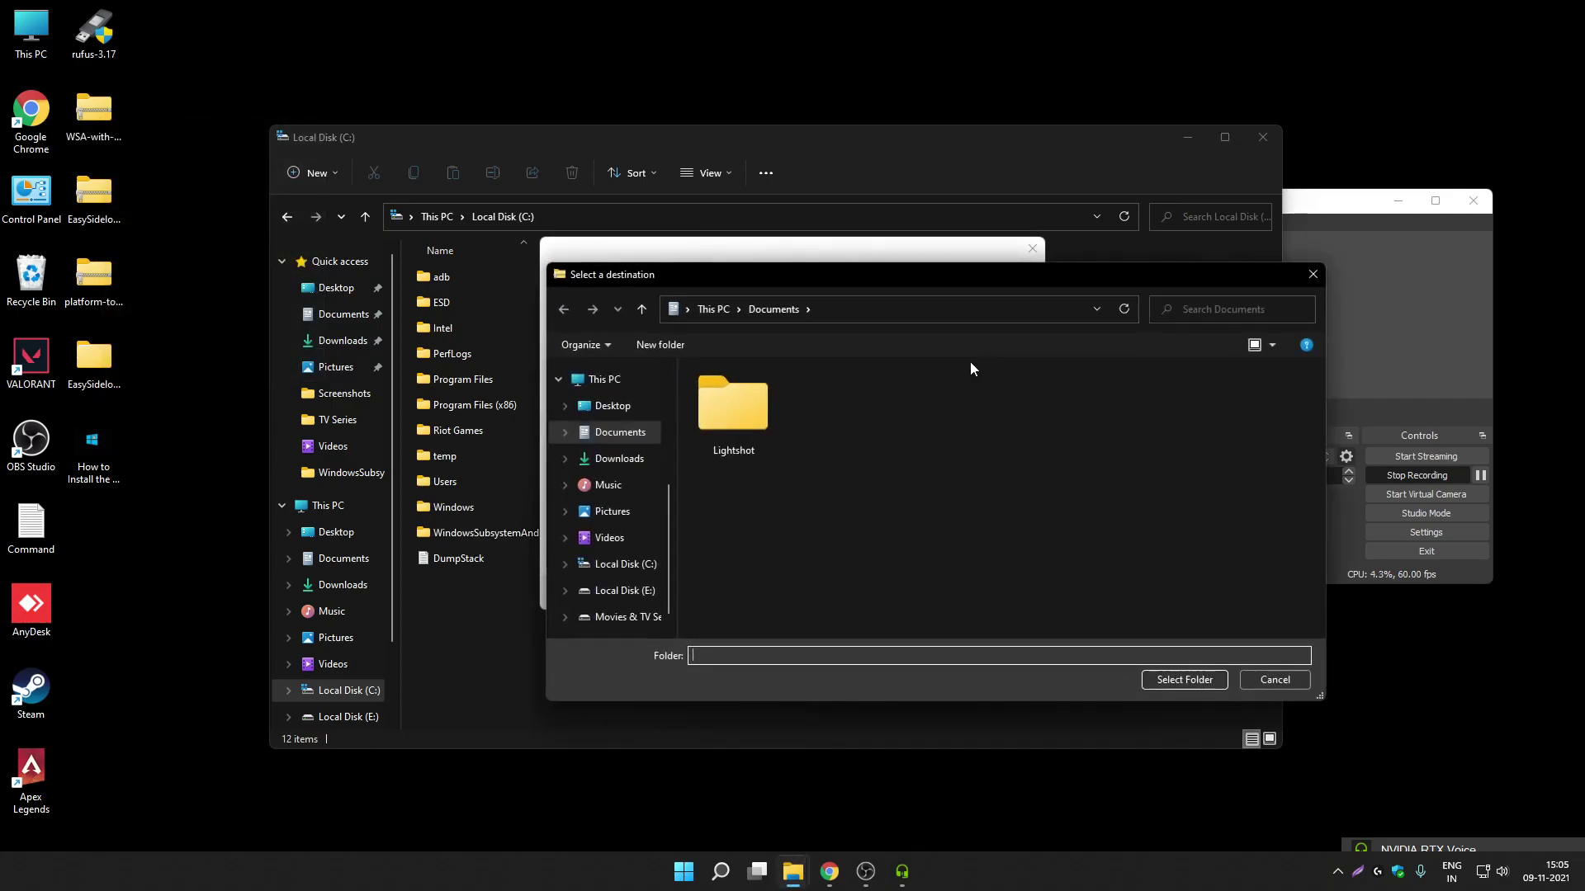
{"action": "scroll", "coordinate": [644, 598], "scroll_direction": "down", "scroll_amount": 1}
{"action": "left_click", "coordinate": [624, 531]}
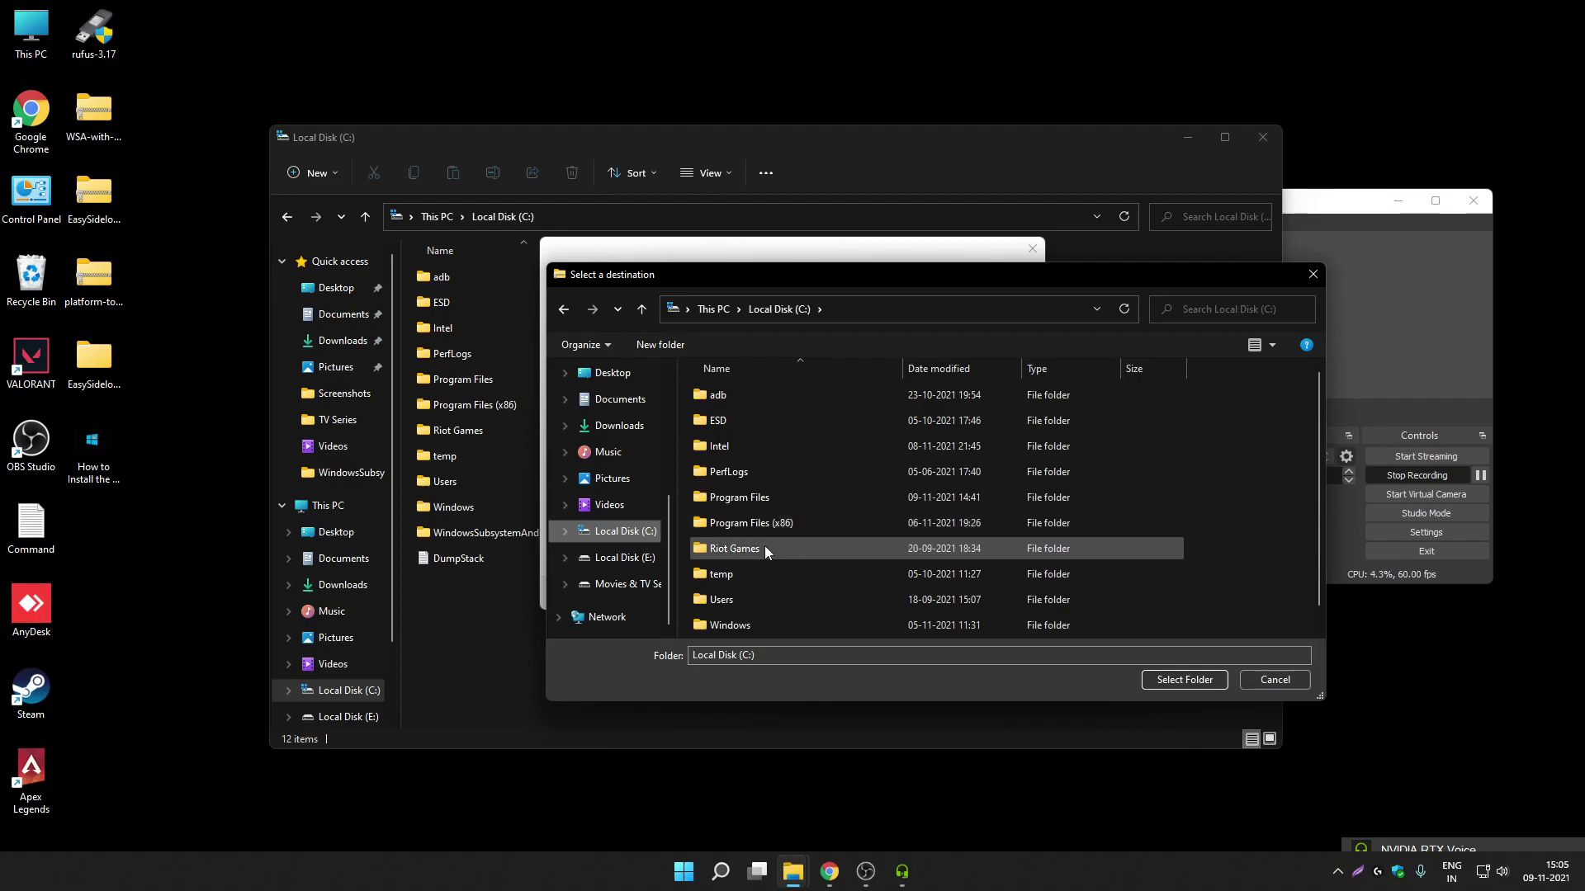
{"action": "left_click", "coordinate": [823, 630]}
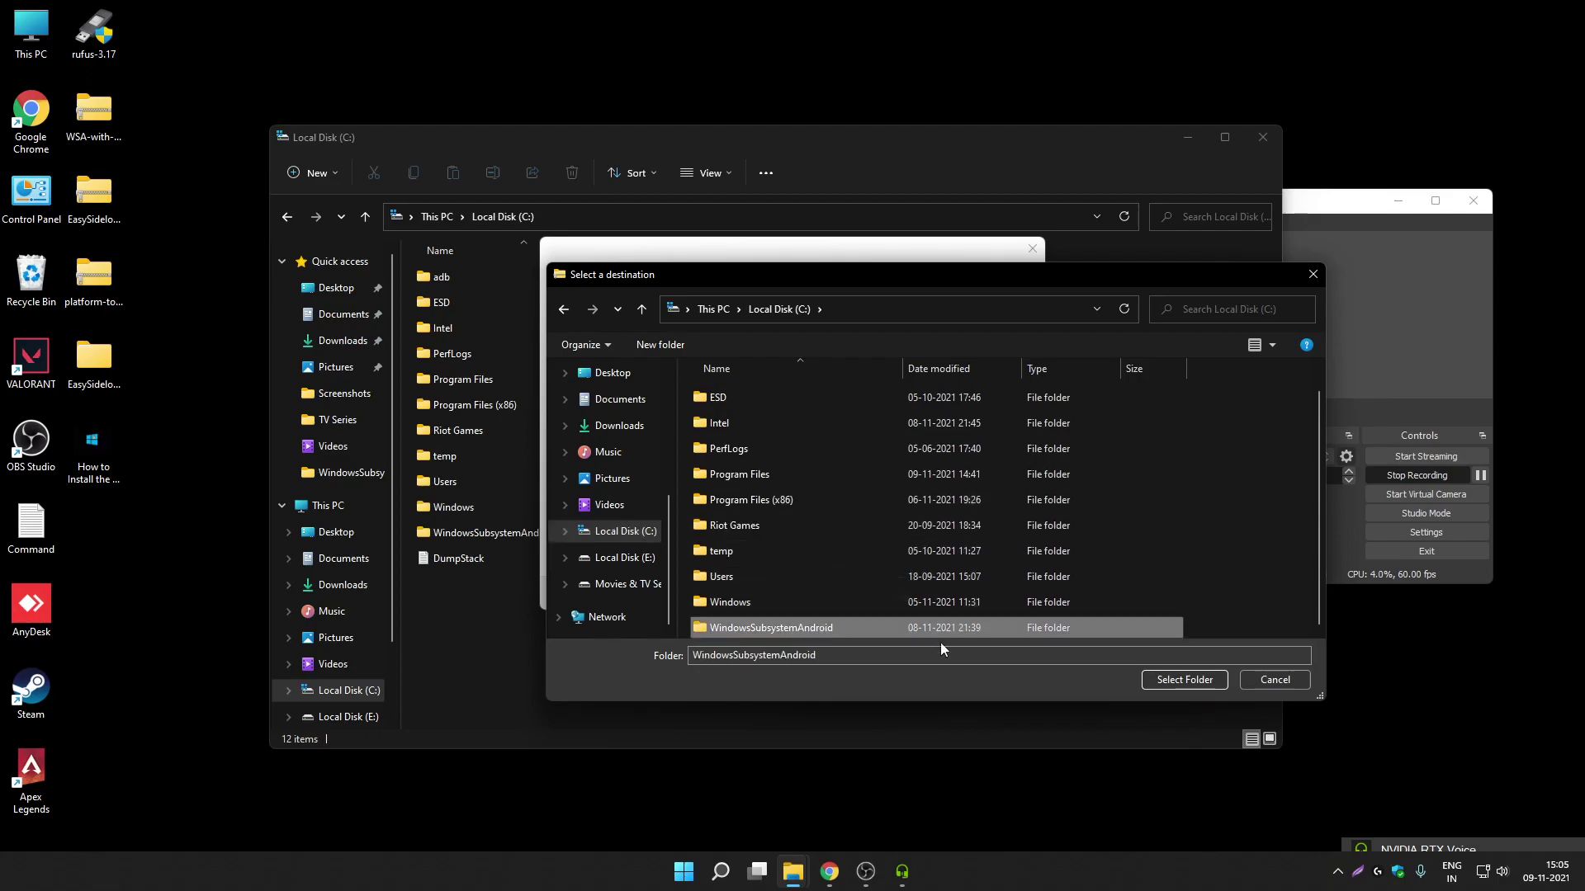
{"action": "left_click", "coordinate": [1314, 275]}
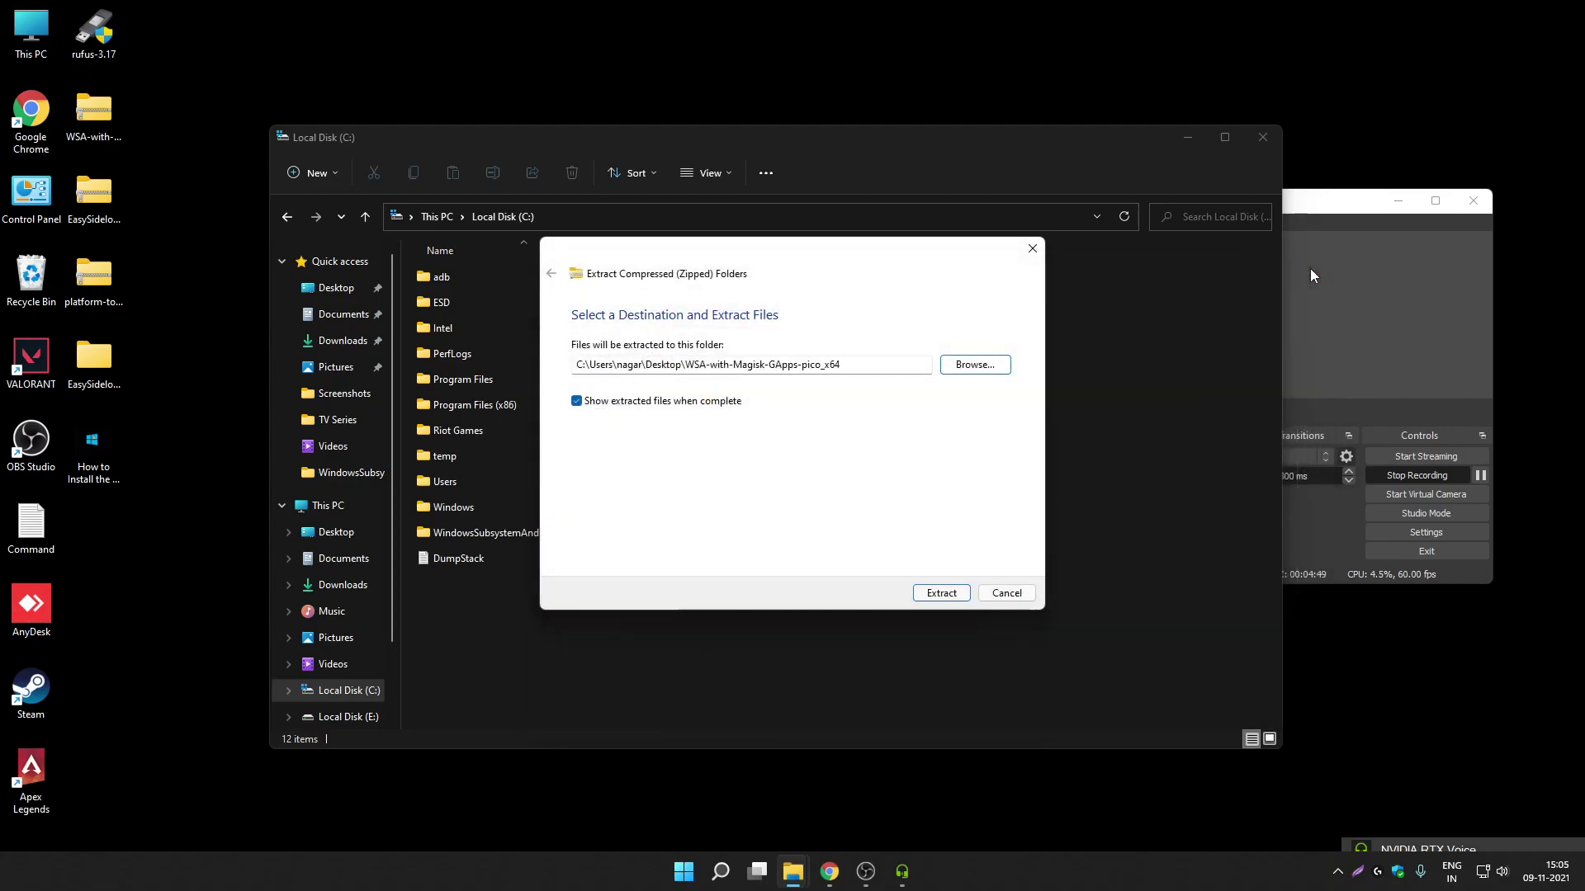
Step: Close the extraction dialog, then open C:\WindowsSubsystemAndroid with the window maximized
{"action": "left_click", "coordinate": [1037, 252]}
{"action": "double_click", "coordinate": [511, 533]}
{"action": "scroll", "coordinate": [513, 540], "scroll_direction": "down", "scroll_amount": 5}
{"action": "scroll", "coordinate": [577, 578], "scroll_direction": "up", "scroll_amount": 5}
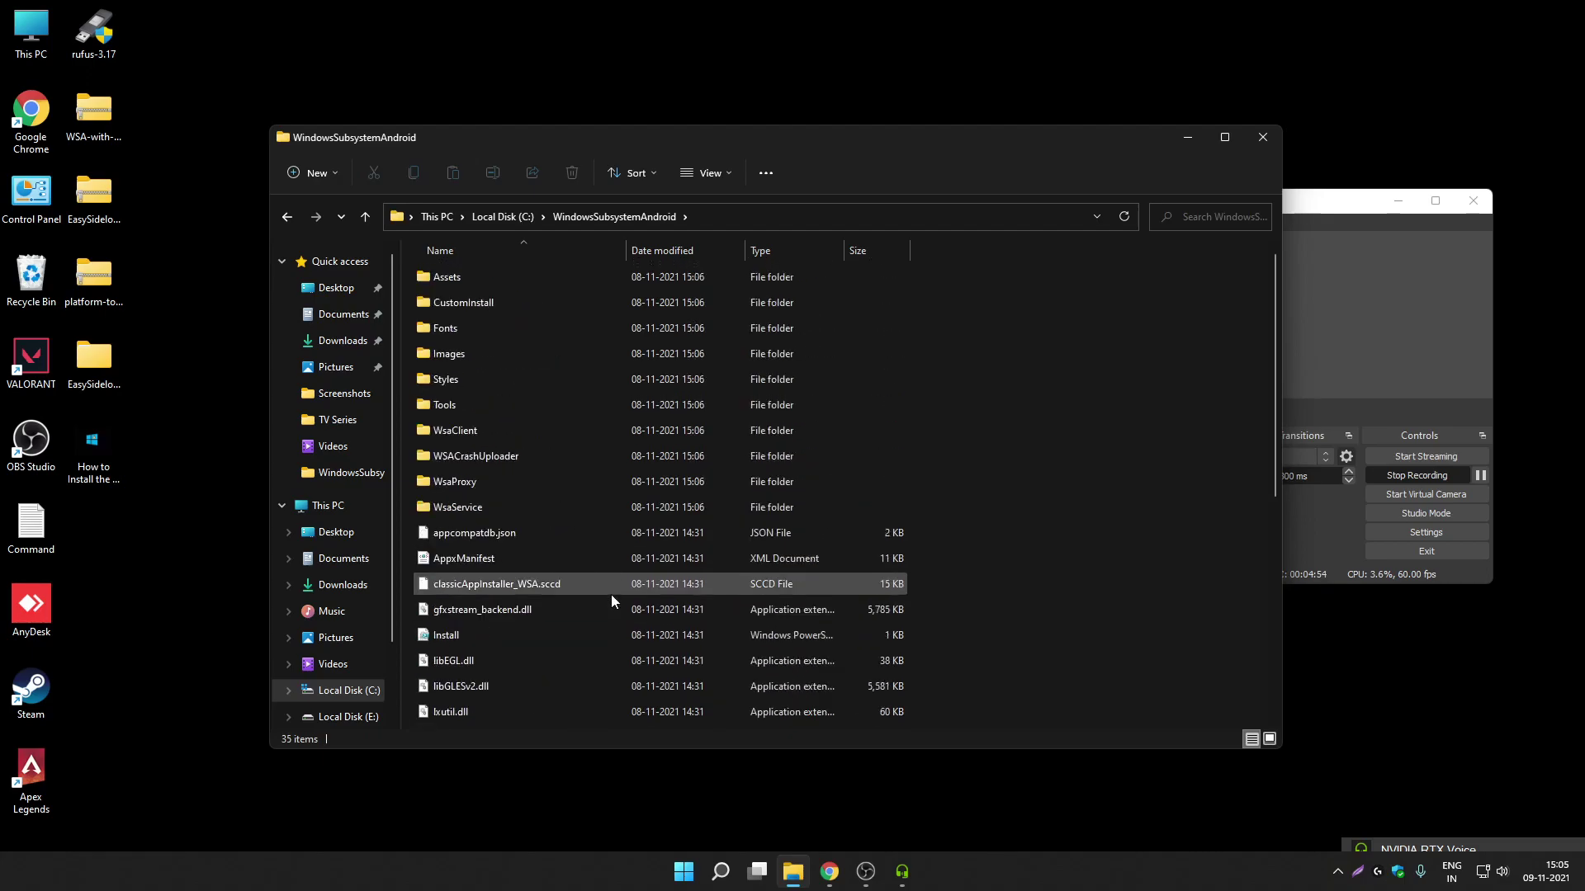
{"action": "left_click", "coordinate": [1225, 138]}
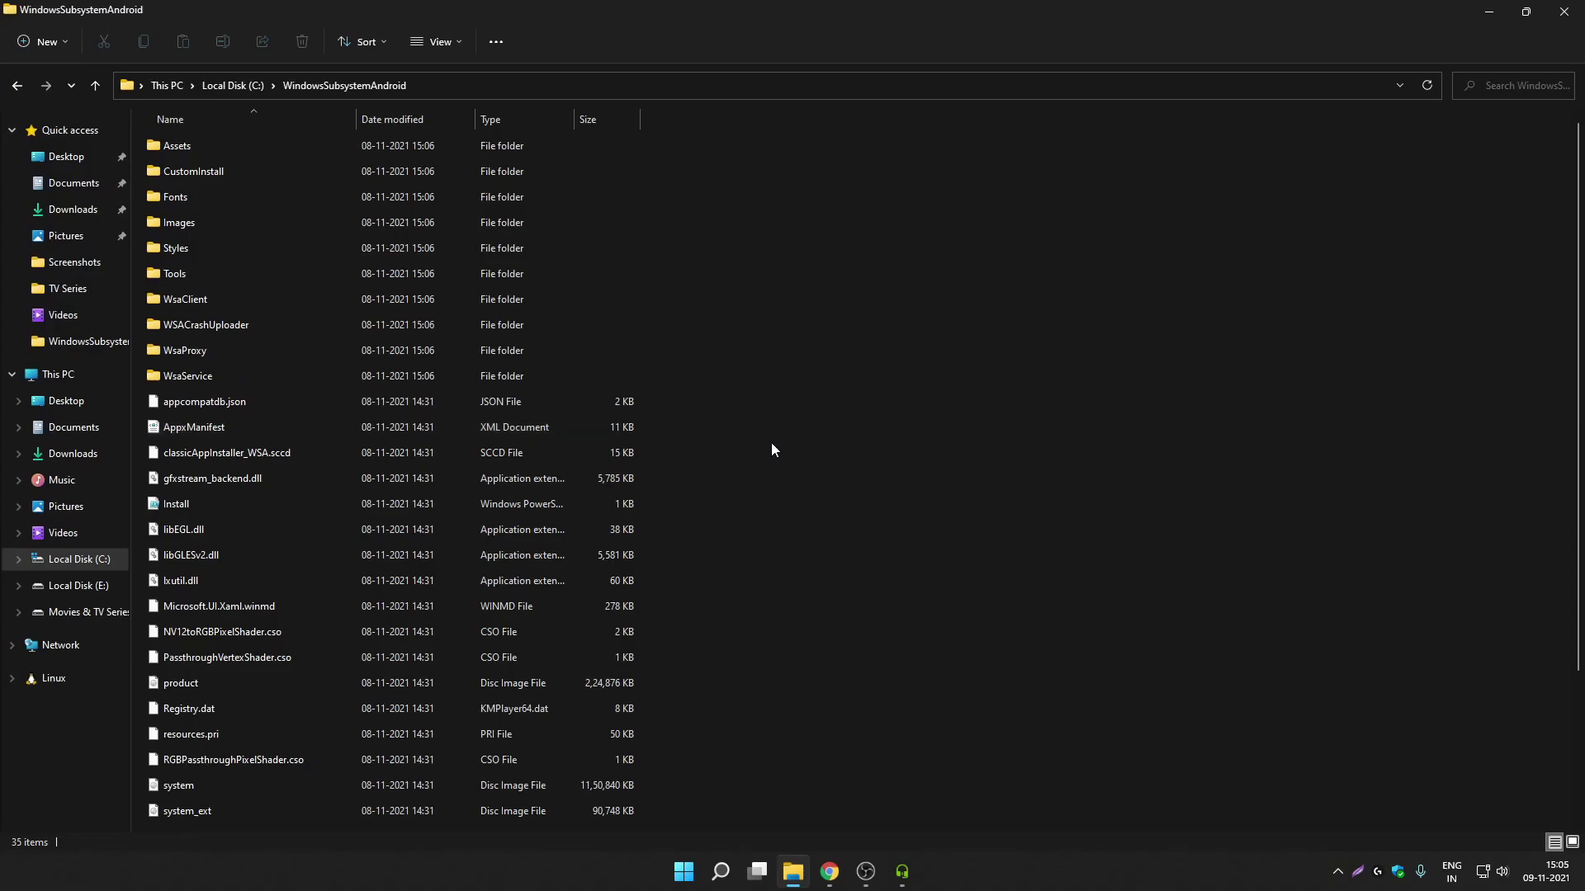
{"action": "scroll", "coordinate": [725, 518], "scroll_direction": "down", "scroll_amount": 2}
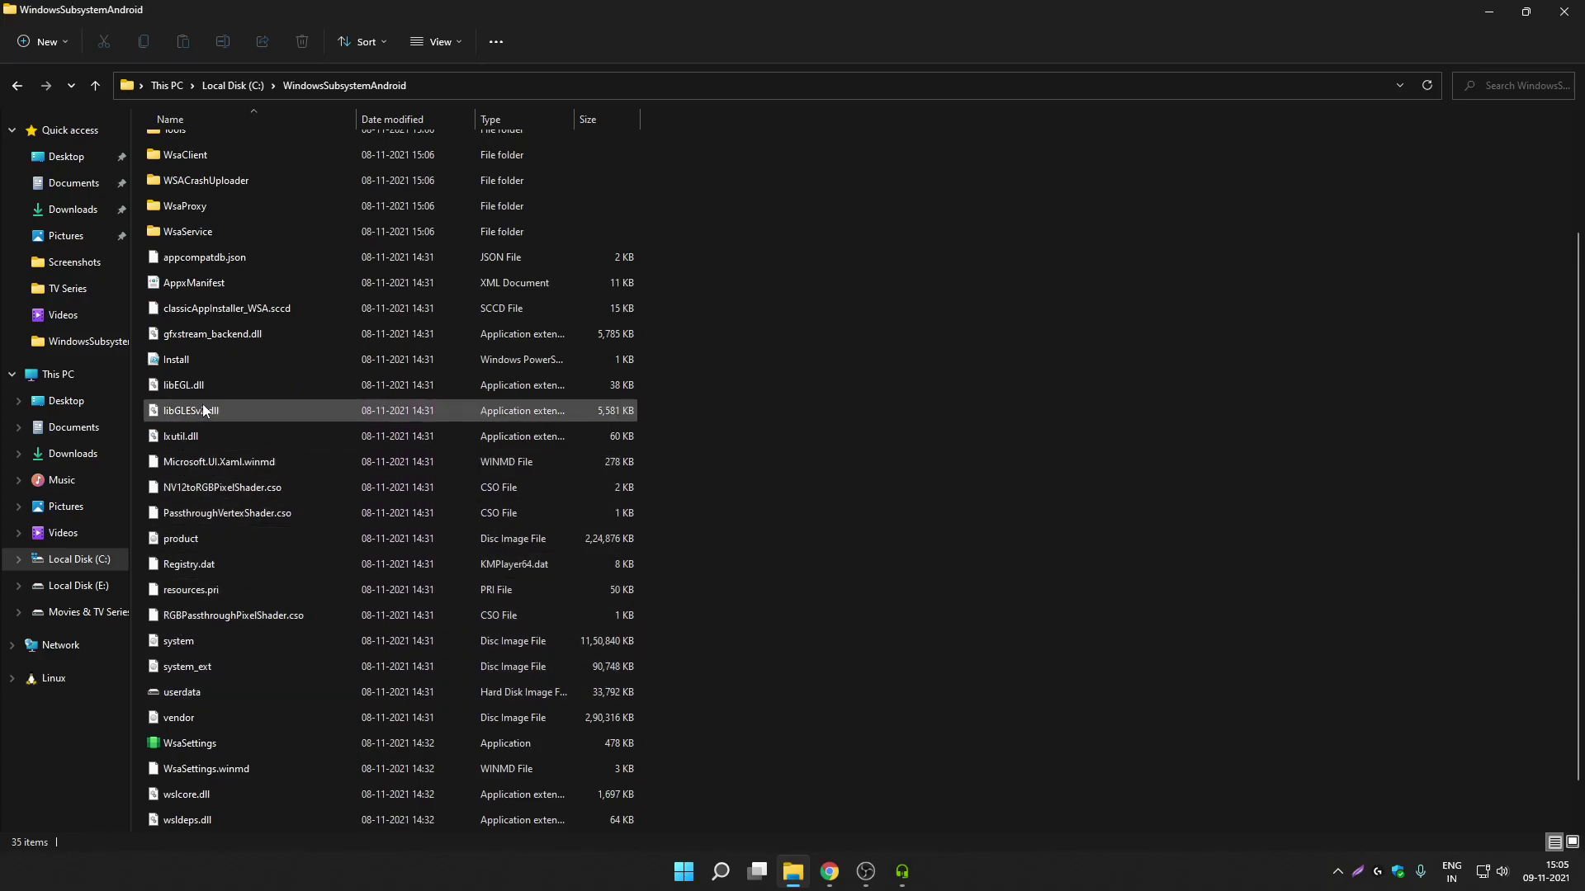
Step: Run the Install script with PowerShell and allow it past the security warning
{"action": "left_click", "coordinate": [198, 361]}
{"action": "right_click", "coordinate": [279, 359]}
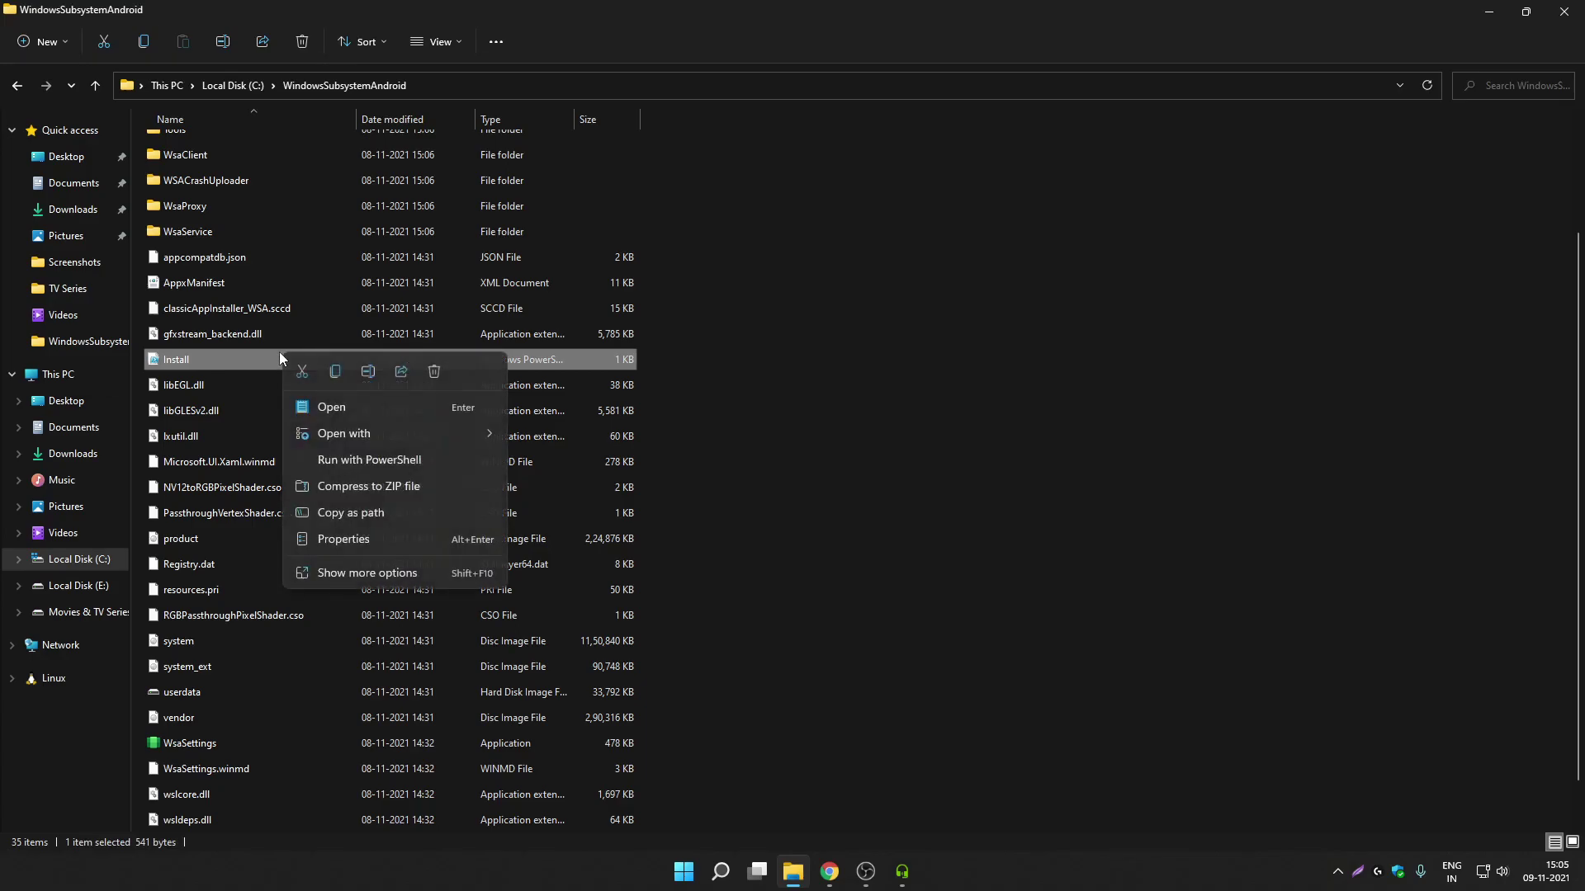
{"action": "left_click", "coordinate": [402, 459]}
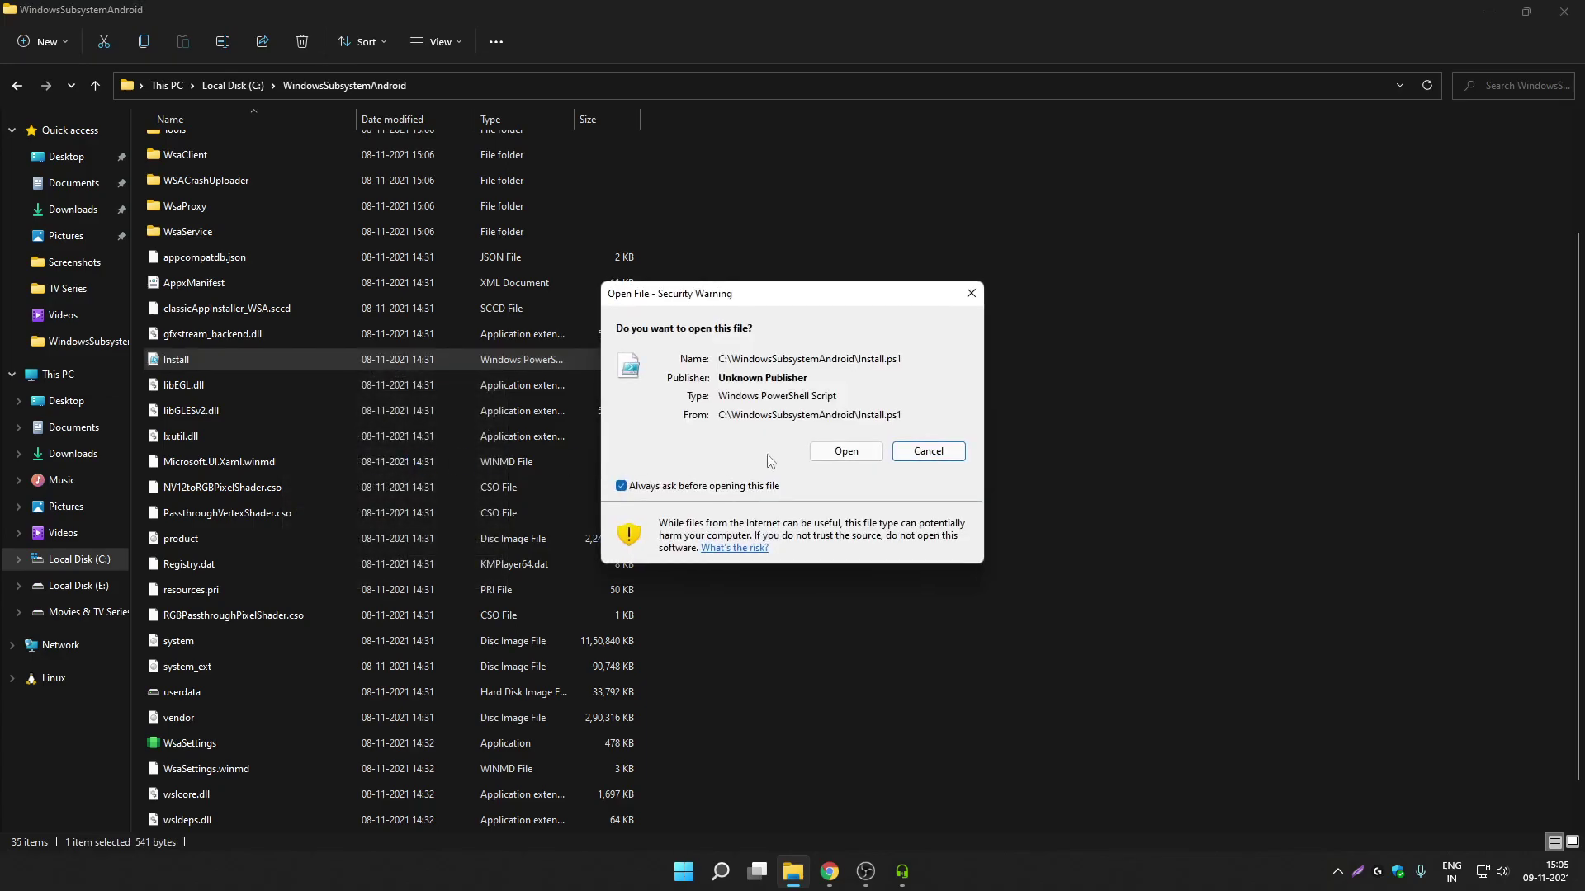
{"action": "left_click", "coordinate": [835, 452]}
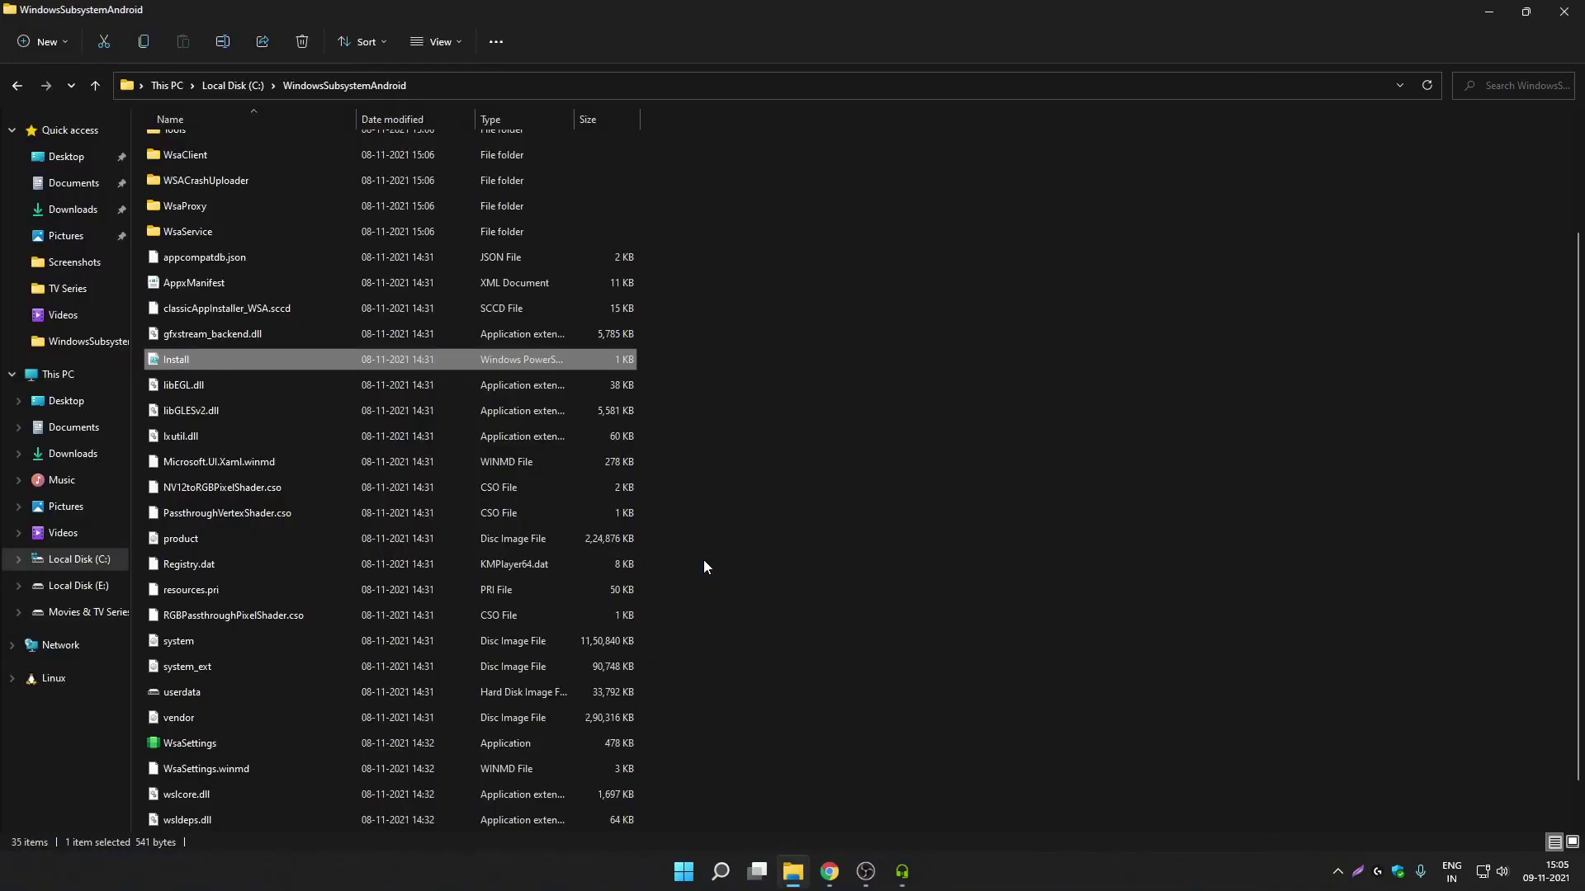
Step: Launch Windows Subsystem for Android settings from Start and switch Developer mode on
{"action": "left_click", "coordinate": [1489, 10]}
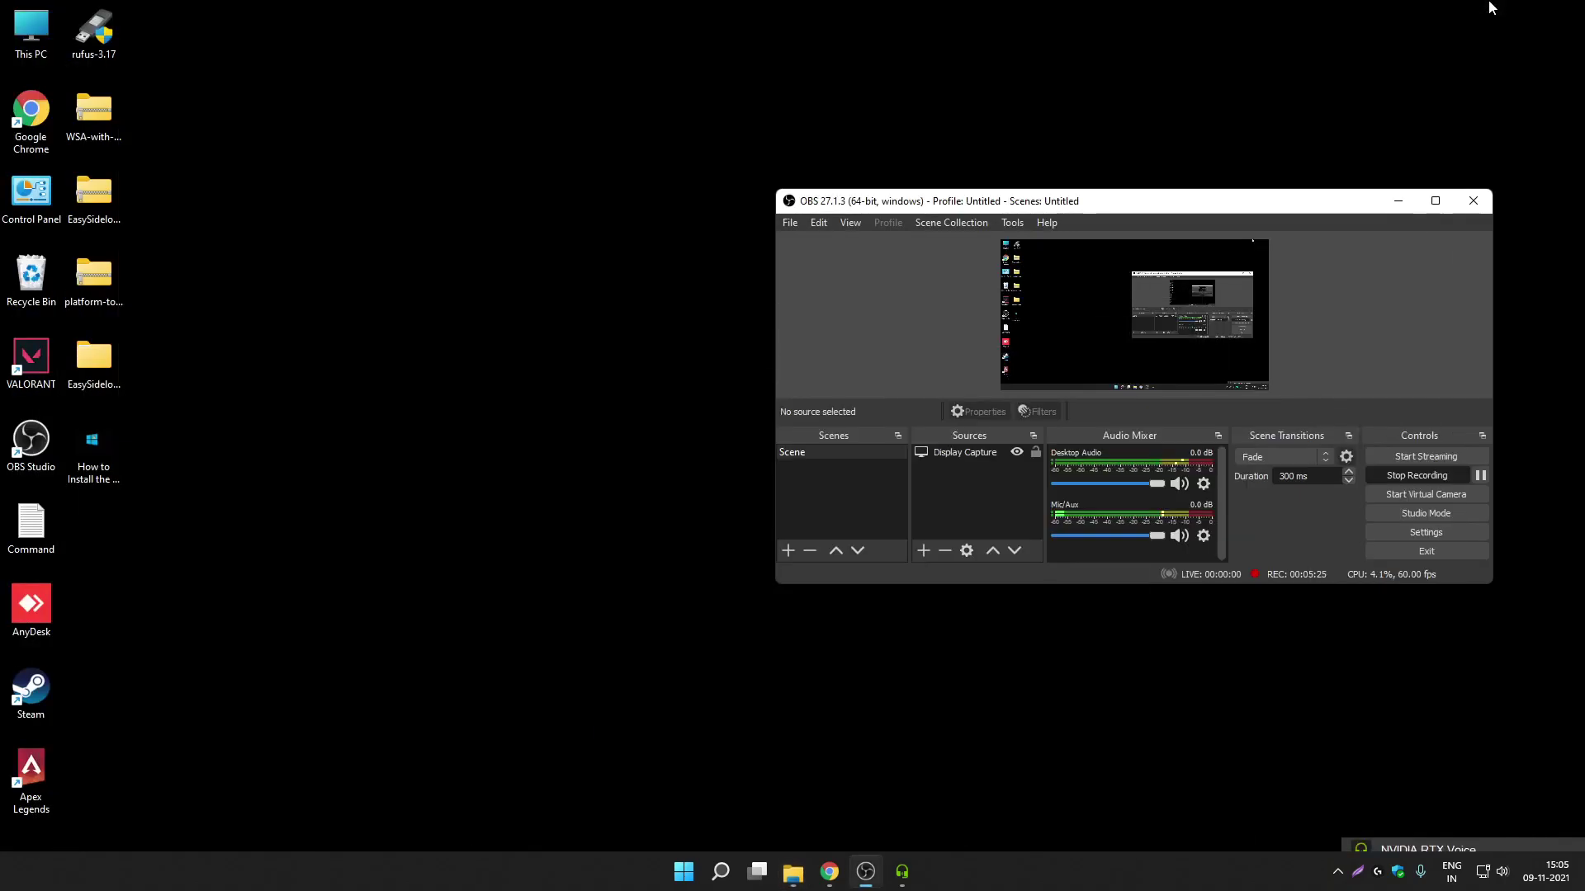
{"action": "left_click", "coordinate": [684, 872]}
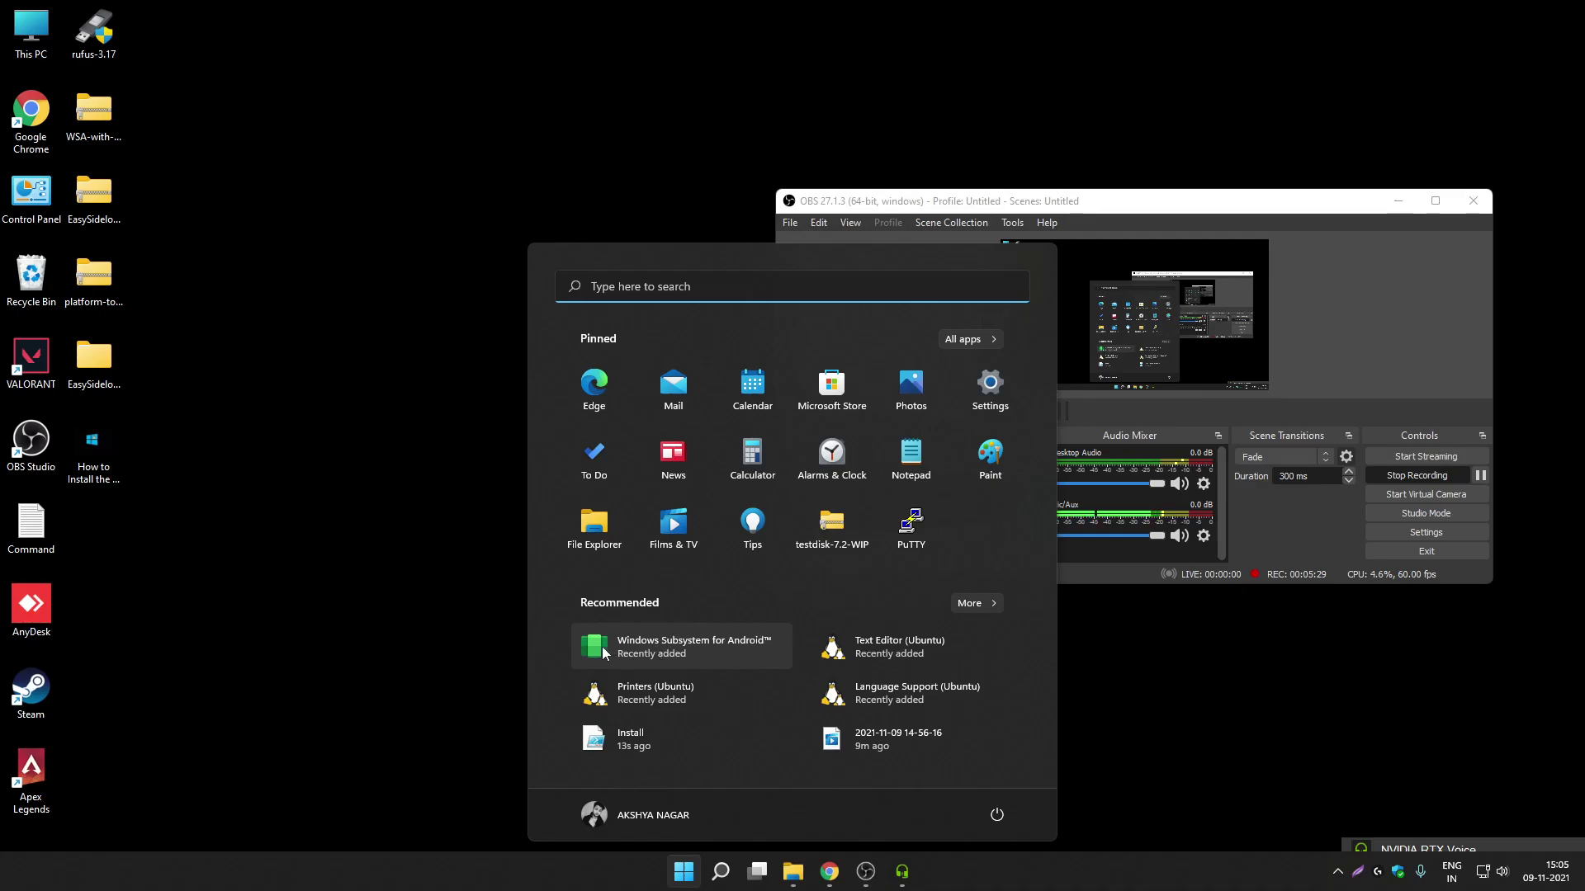
{"action": "left_click", "coordinate": [745, 642]}
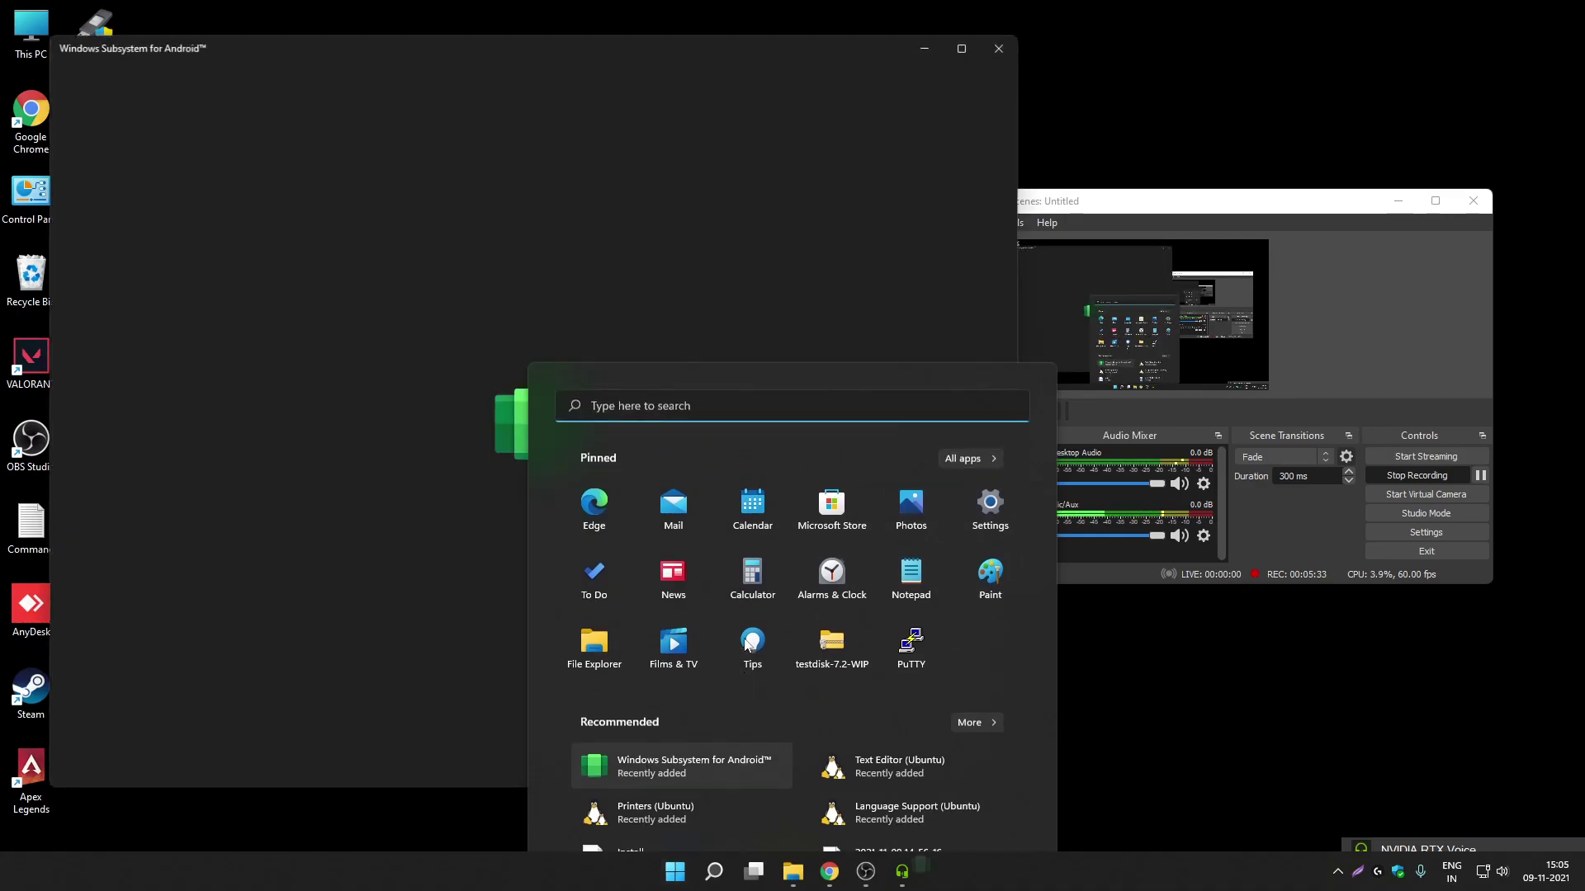
{"action": "left_click", "coordinate": [1398, 201]}
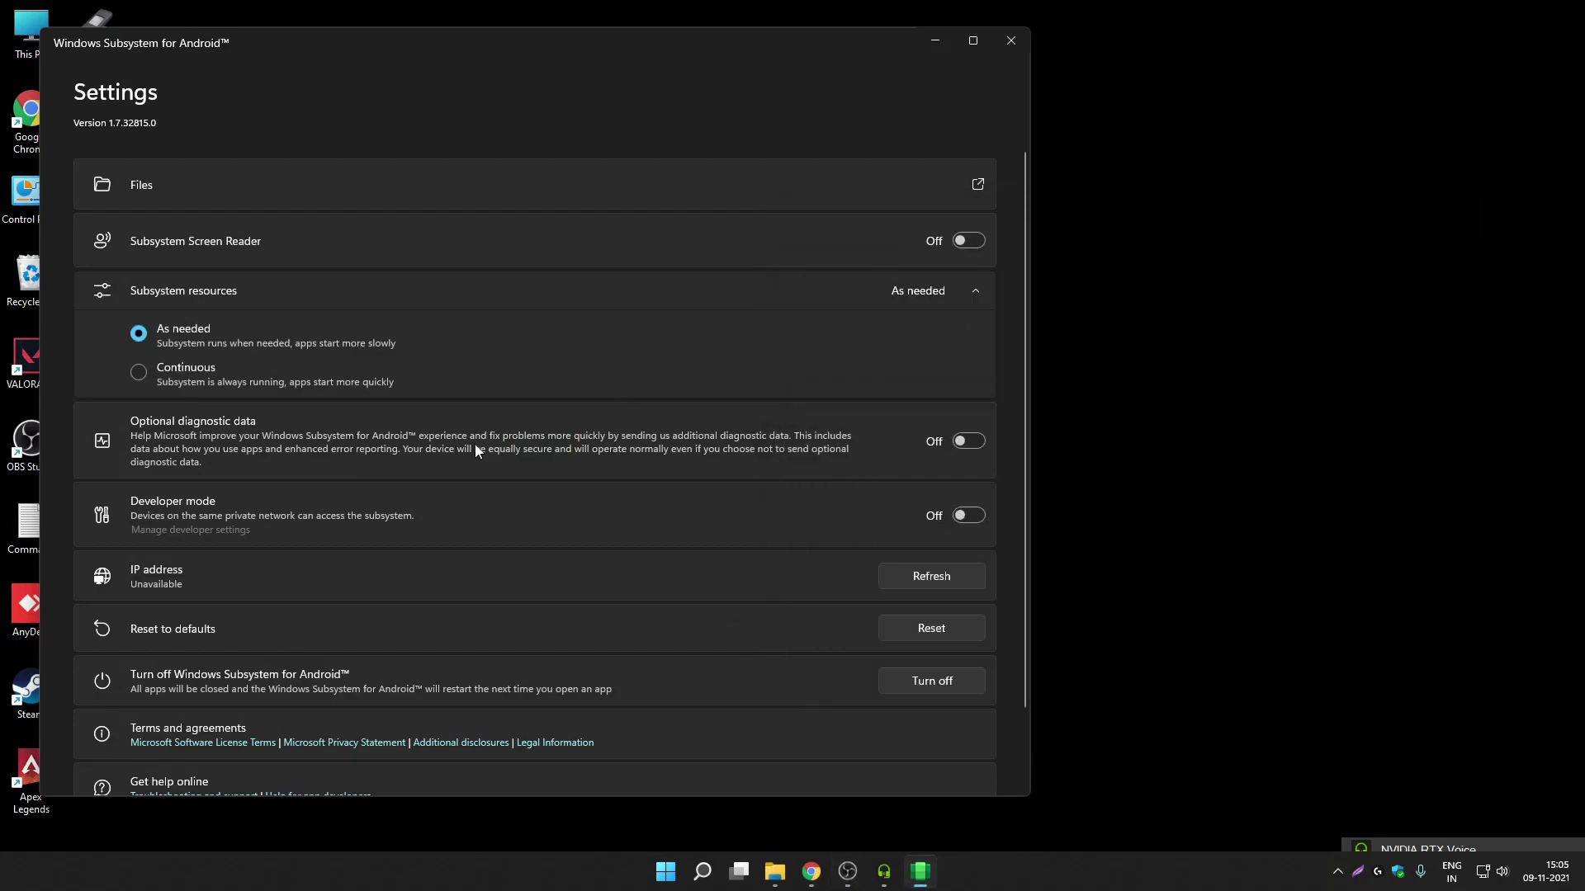
{"action": "left_click_drag", "start_coordinate": [328, 50], "coordinate": [558, 55]}
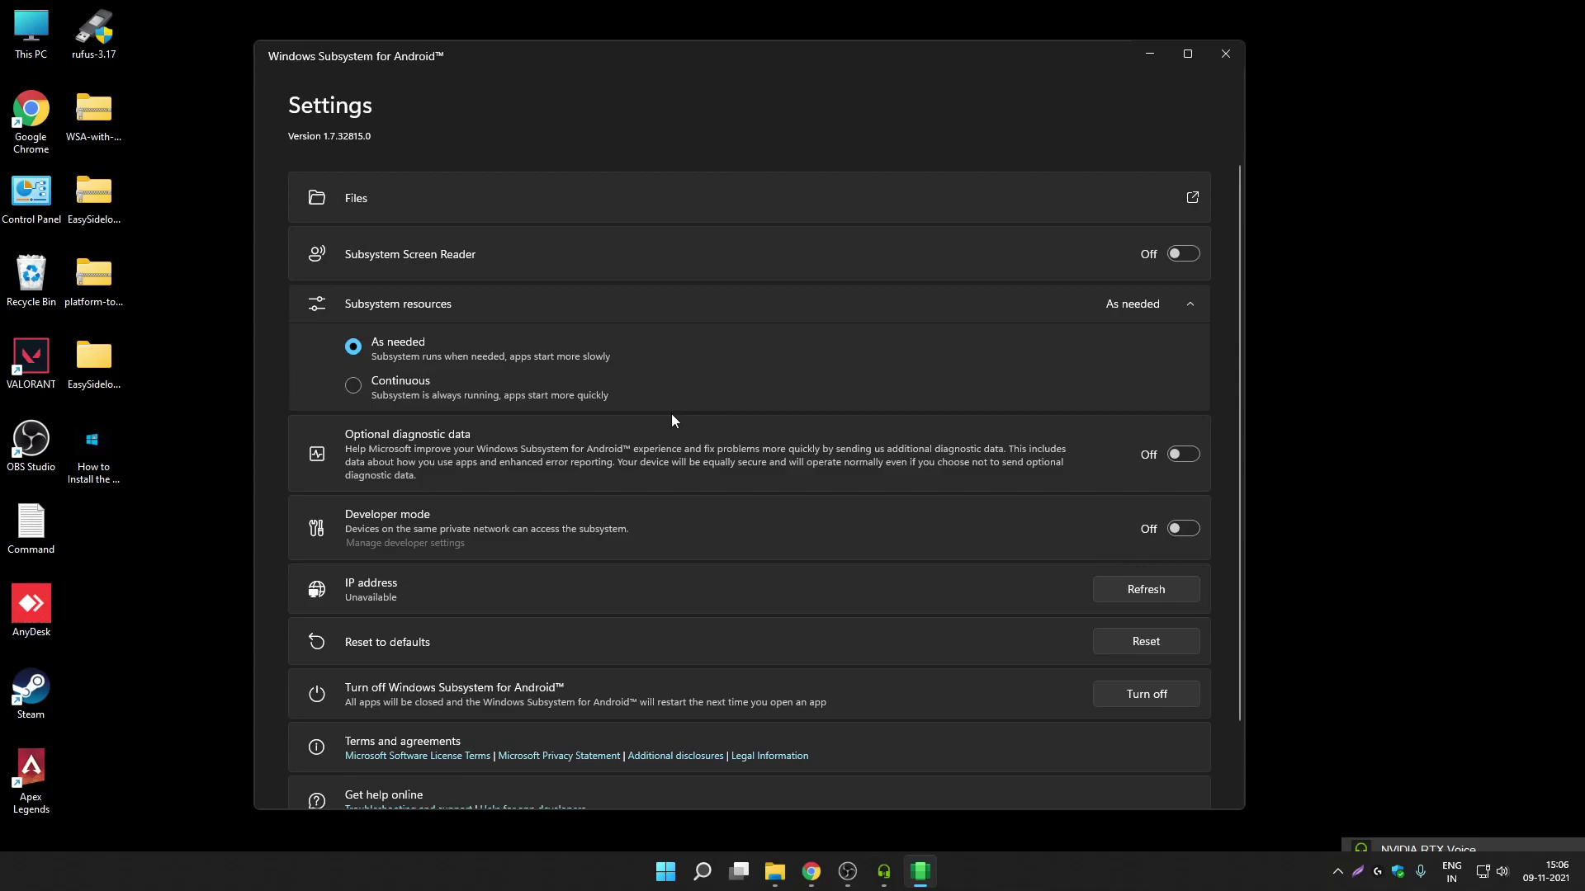
{"action": "left_click", "coordinate": [1183, 532]}
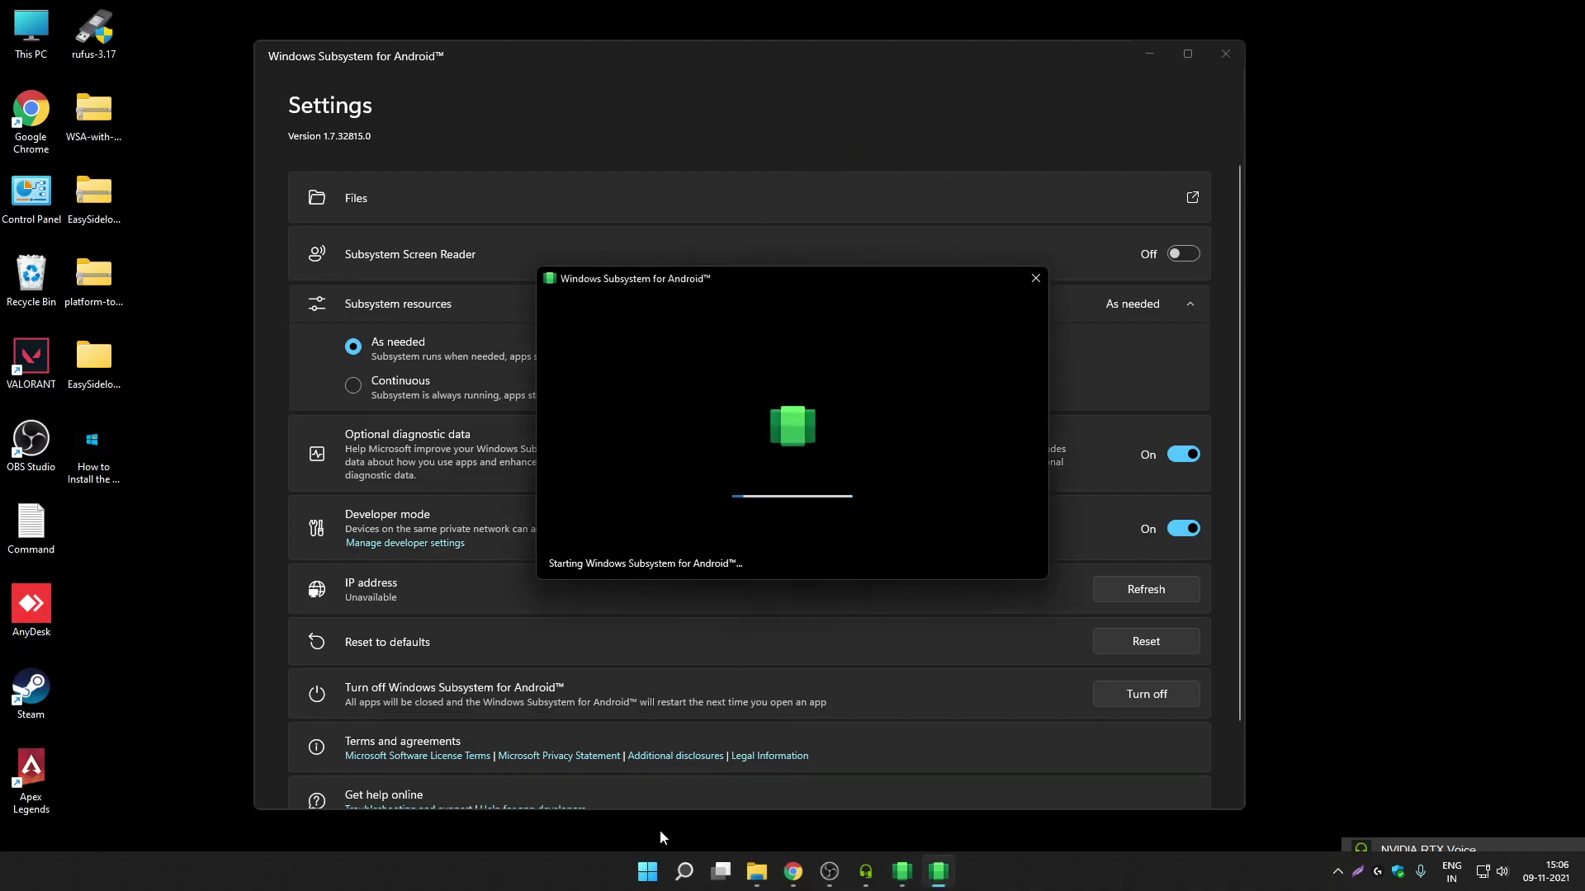
Step: Search 'developer' in Windows Settings, turn Developer Mode on in For developers, then close Settings
{"action": "left_click", "coordinate": [637, 875]}
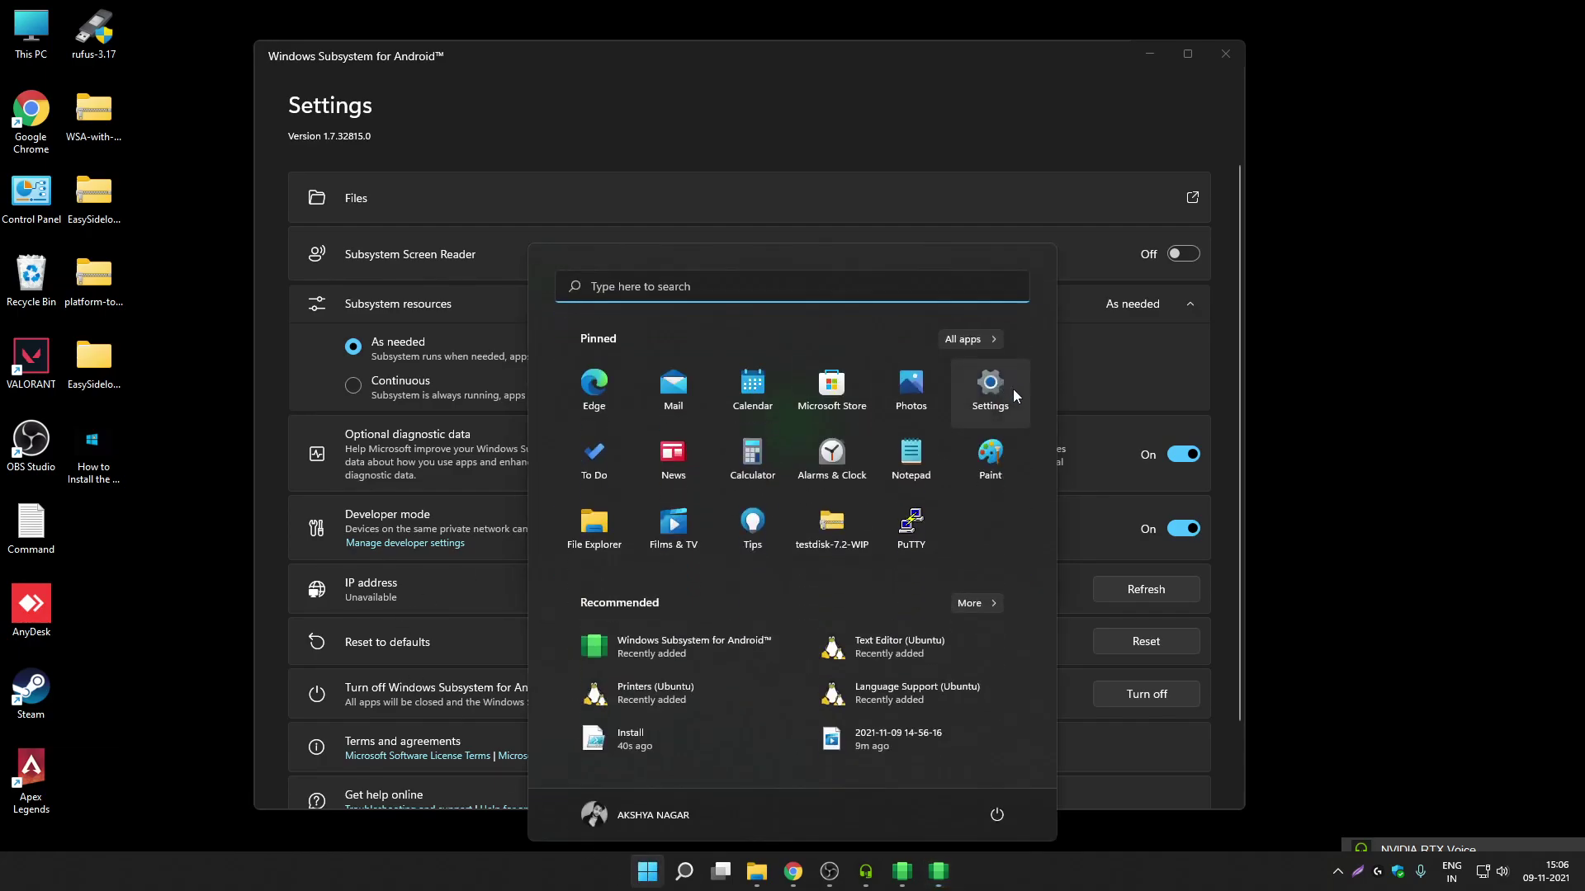
{"action": "left_click", "coordinate": [994, 388]}
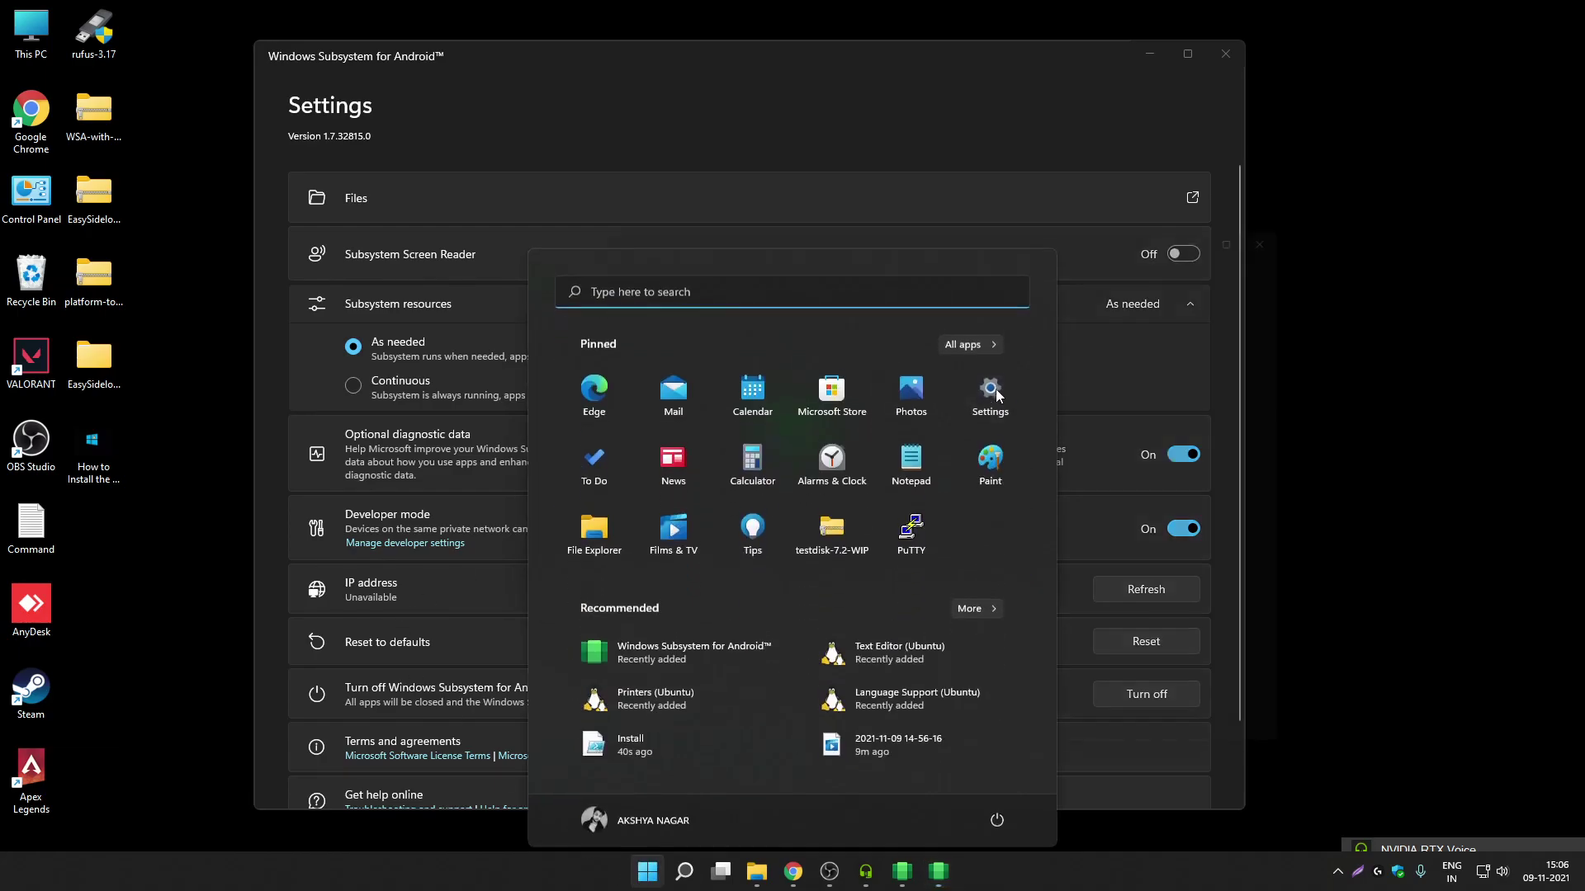
{"action": "left_click_drag", "start_coordinate": [635, 186], "coordinate": [556, 132]}
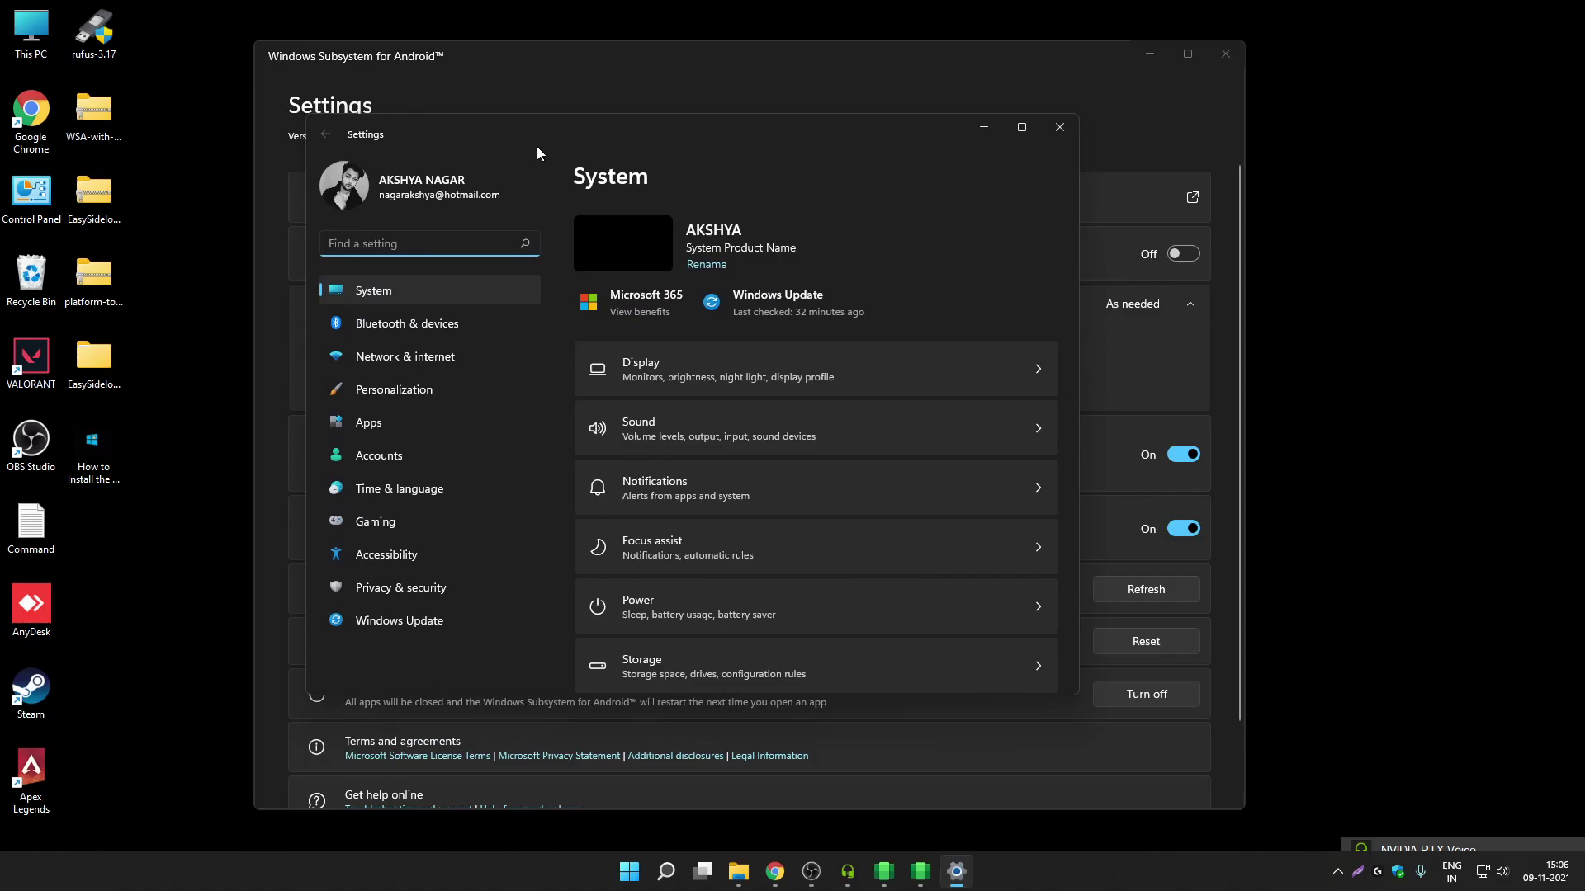
{"action": "type", "text": "deve"}
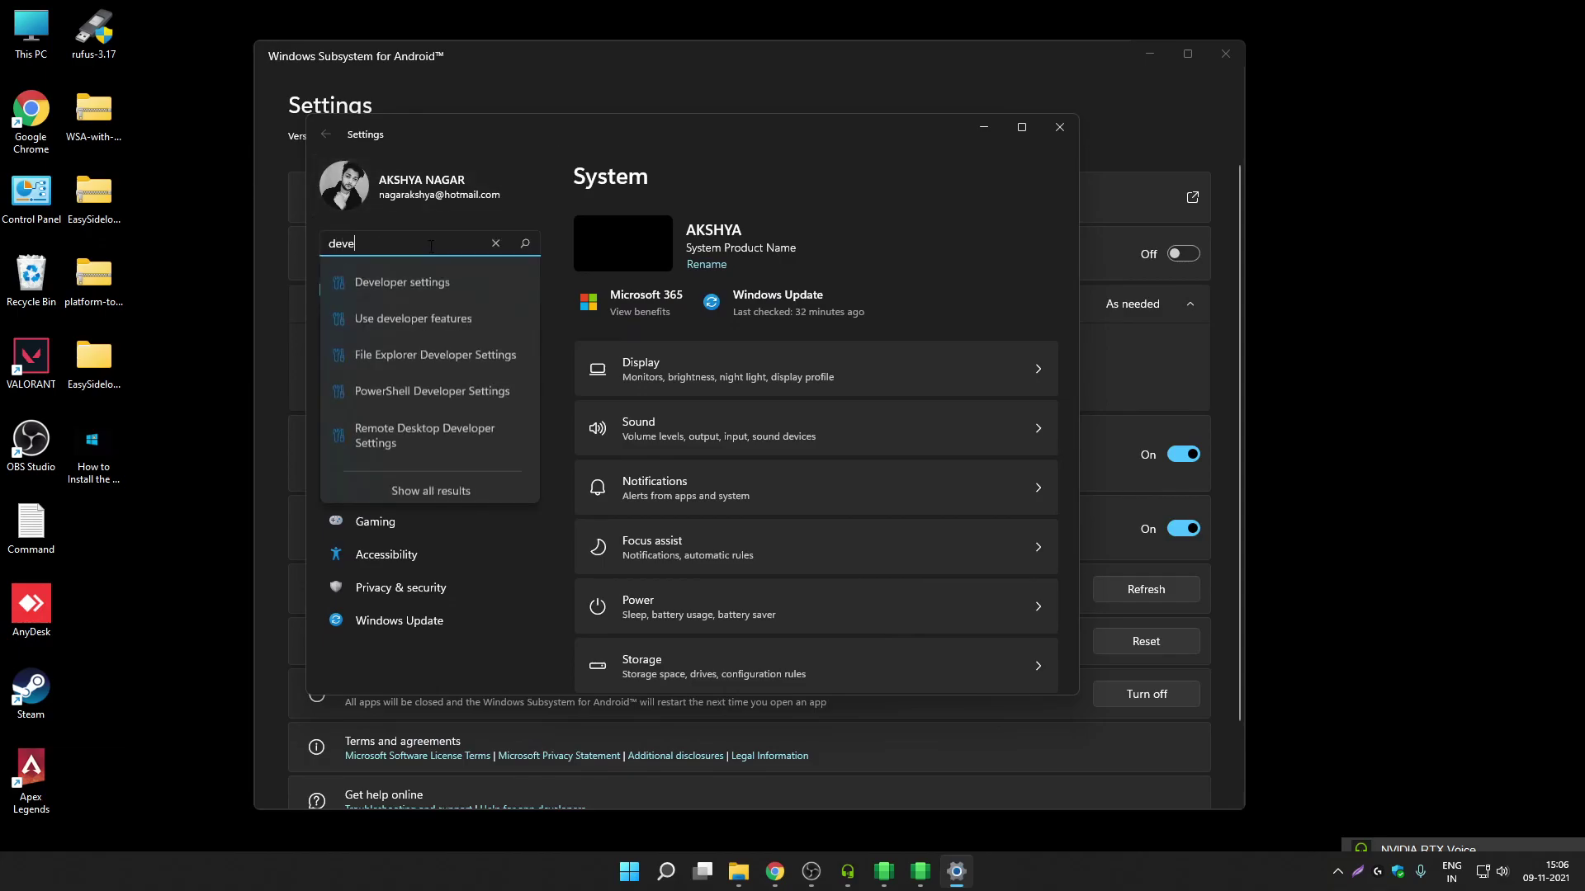
{"action": "type", "text": "loper"}
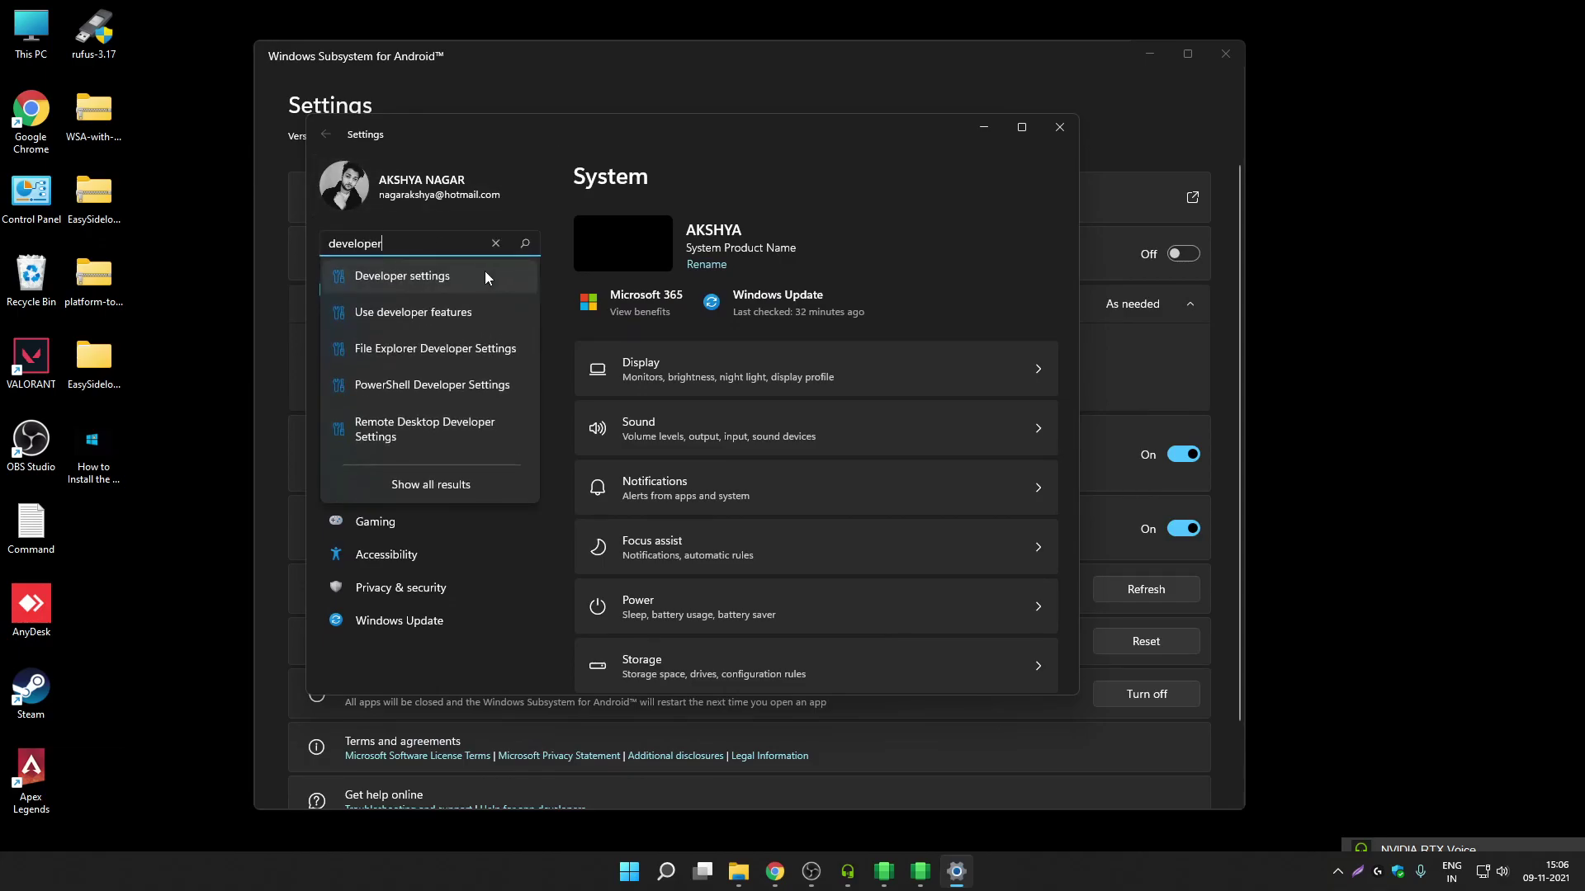
{"action": "left_click", "coordinate": [457, 276]}
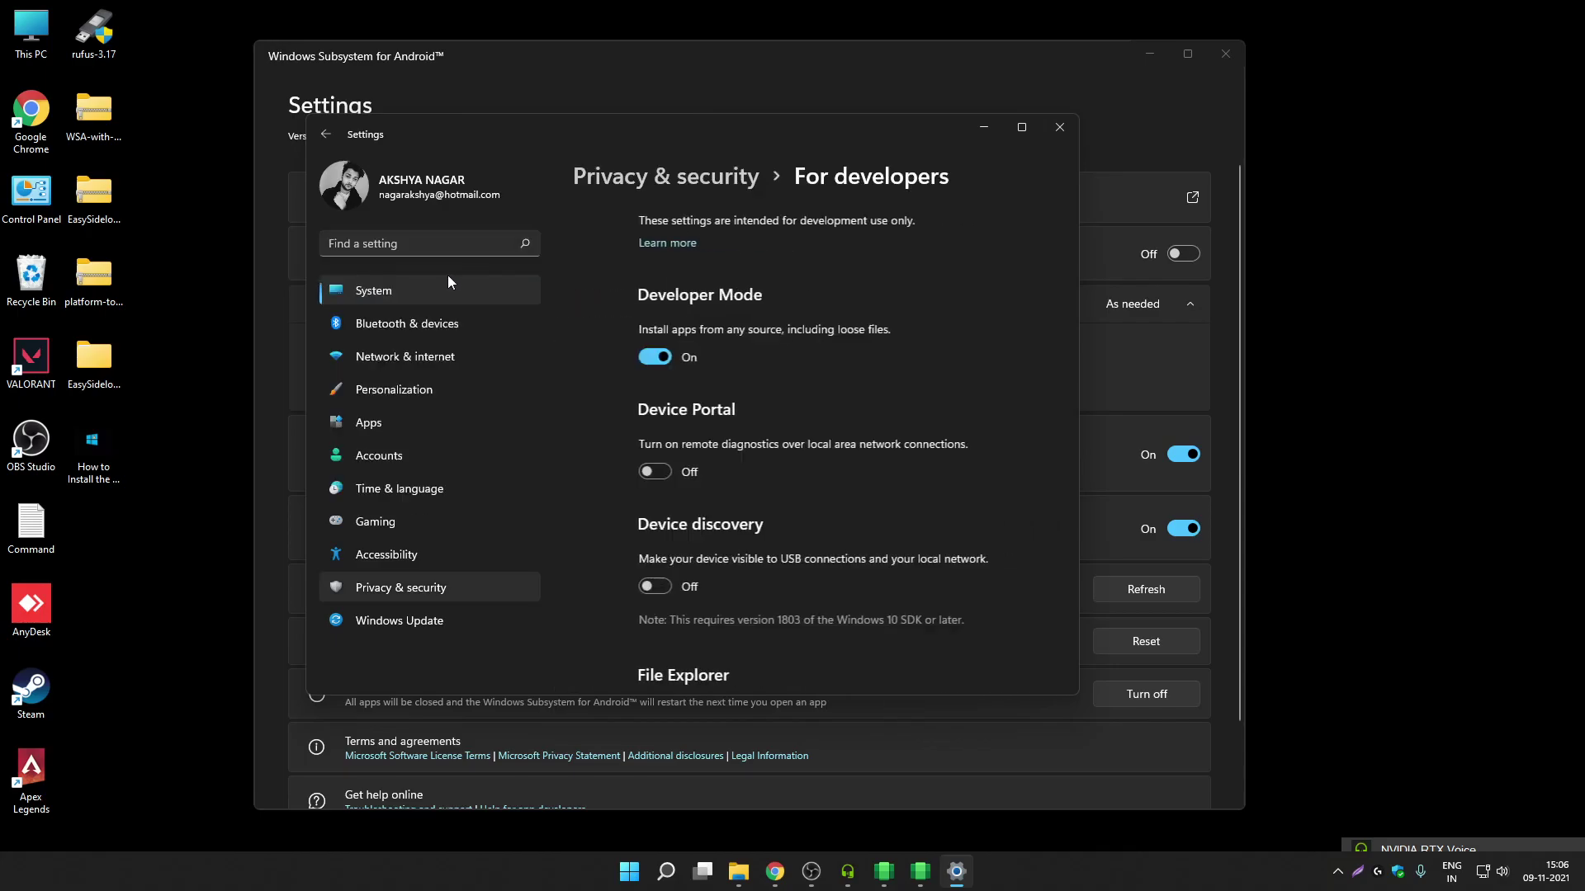
{"action": "left_click", "coordinate": [622, 353]}
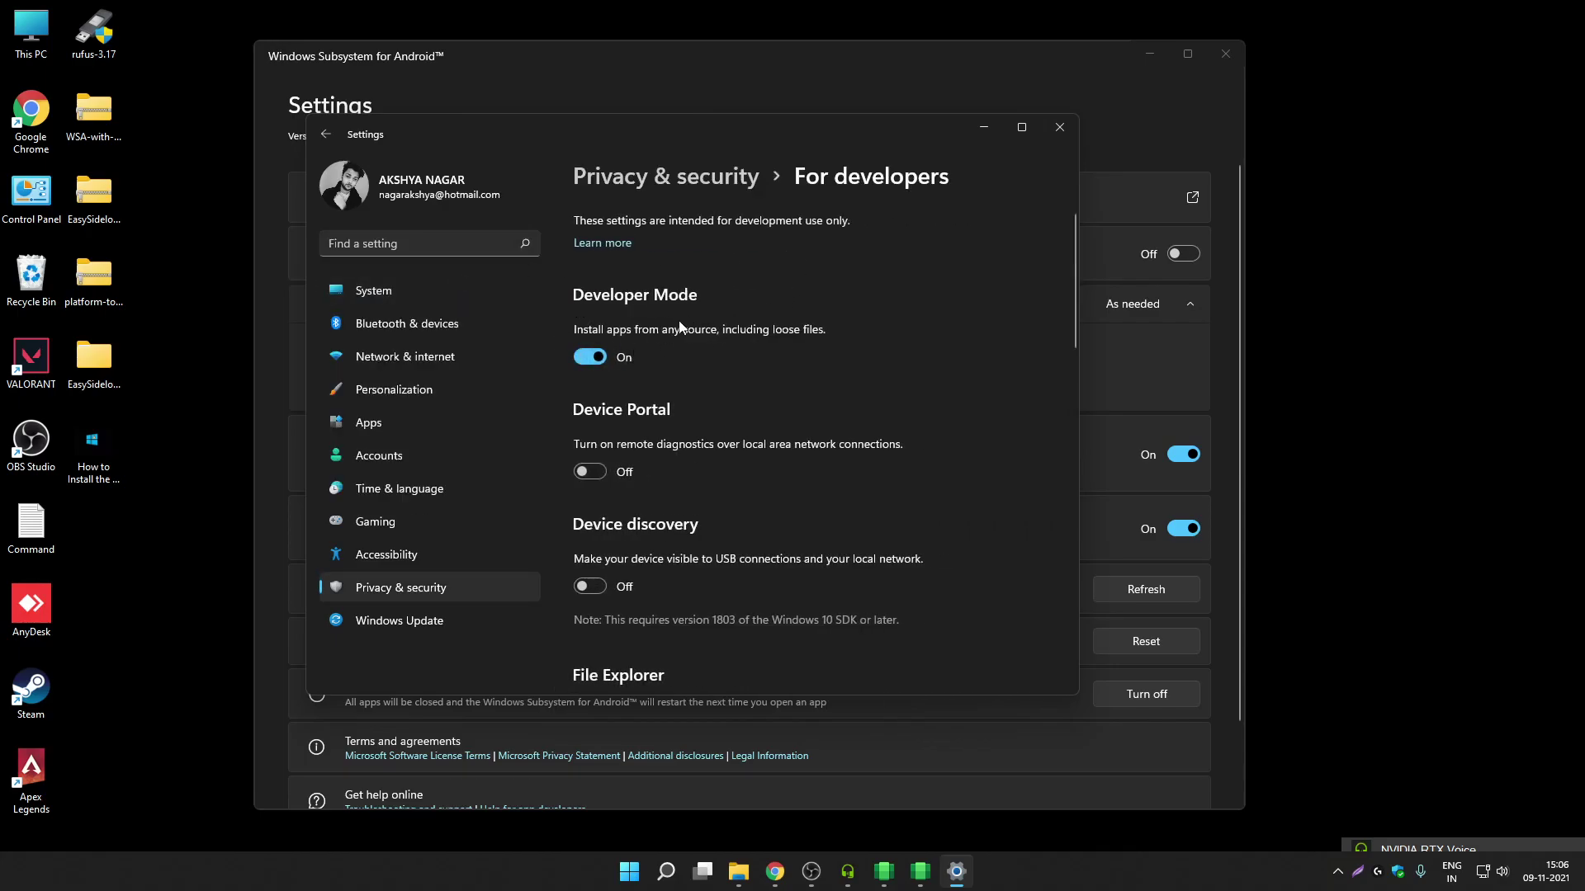
{"action": "left_click", "coordinate": [1060, 127]}
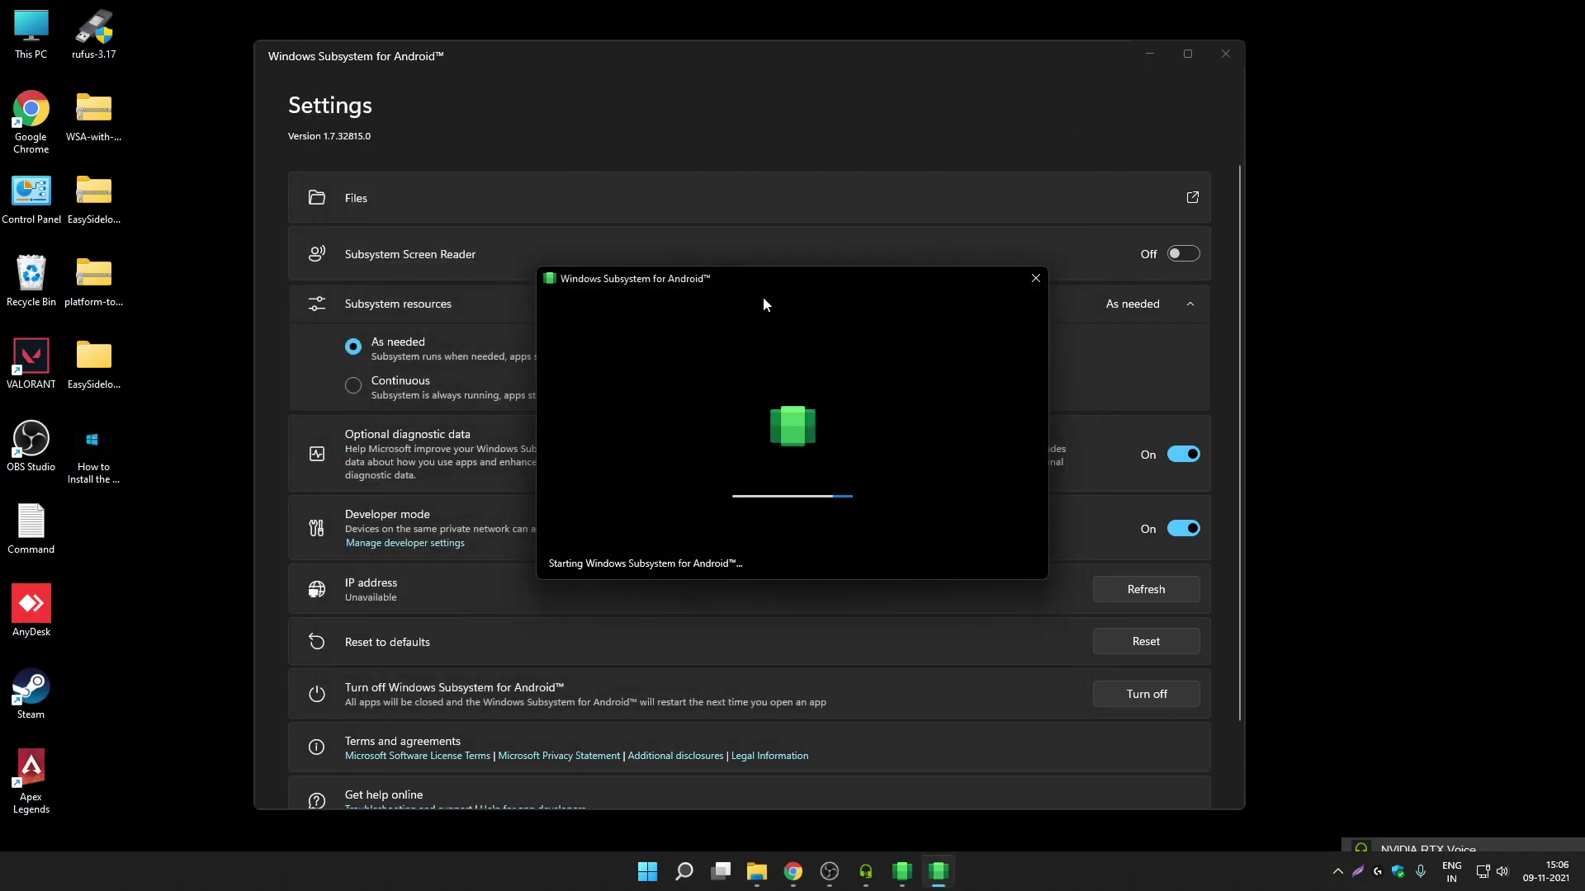
Step: Check the GitHub Actions run of the Magisk build in Chrome
{"action": "left_click_drag", "start_coordinate": [858, 276], "coordinate": [810, 219]}
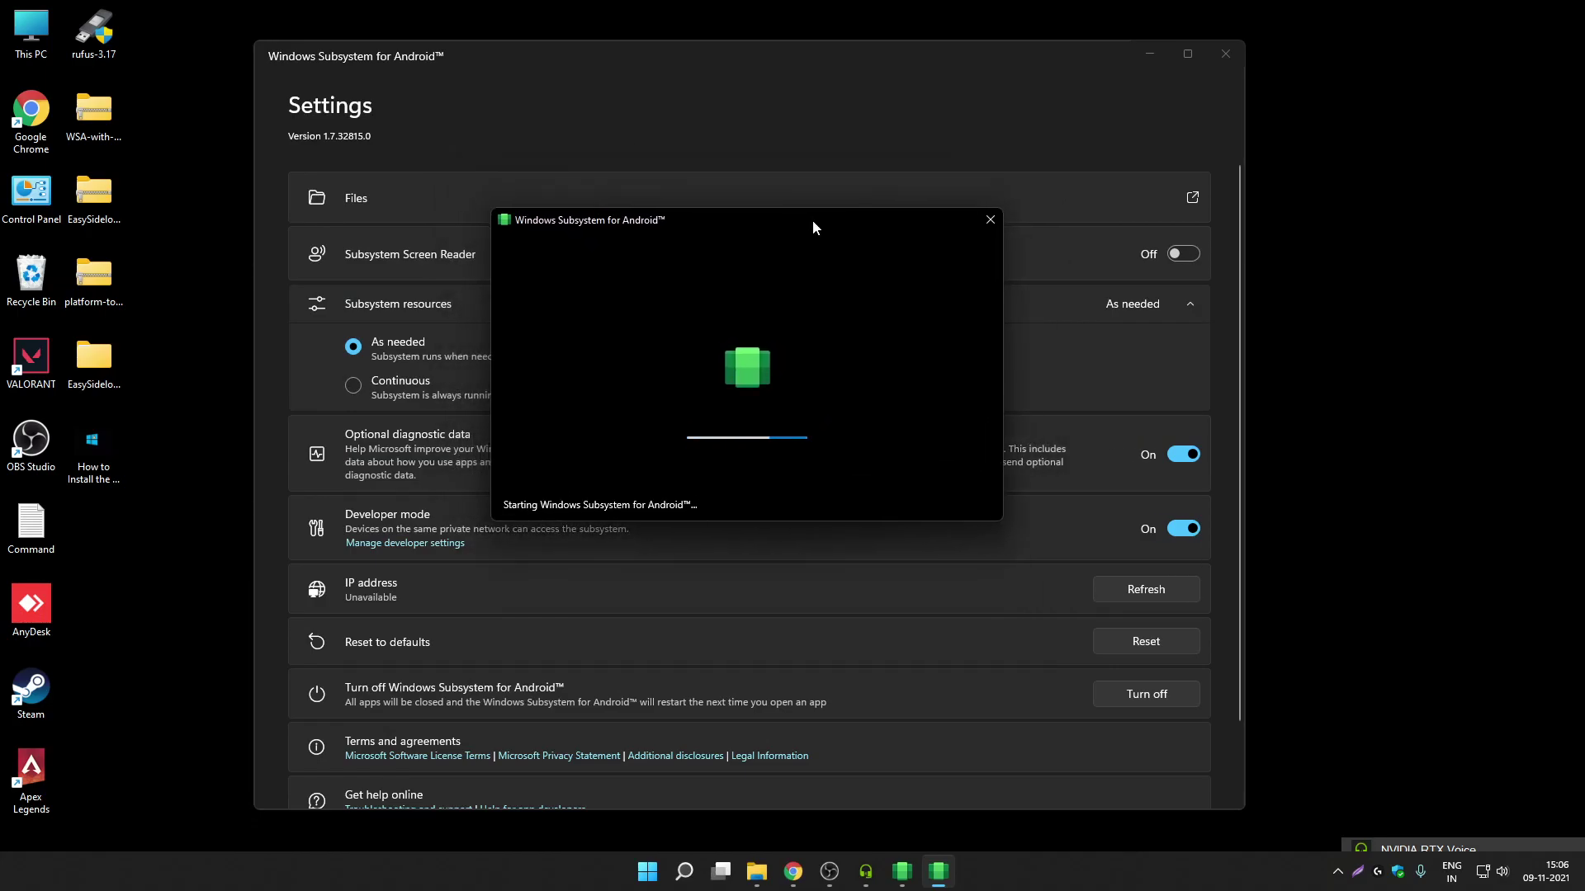
{"action": "left_click_drag", "start_coordinate": [769, 221], "coordinate": [799, 279]}
{"action": "mouse_move", "coordinate": [784, 858]}
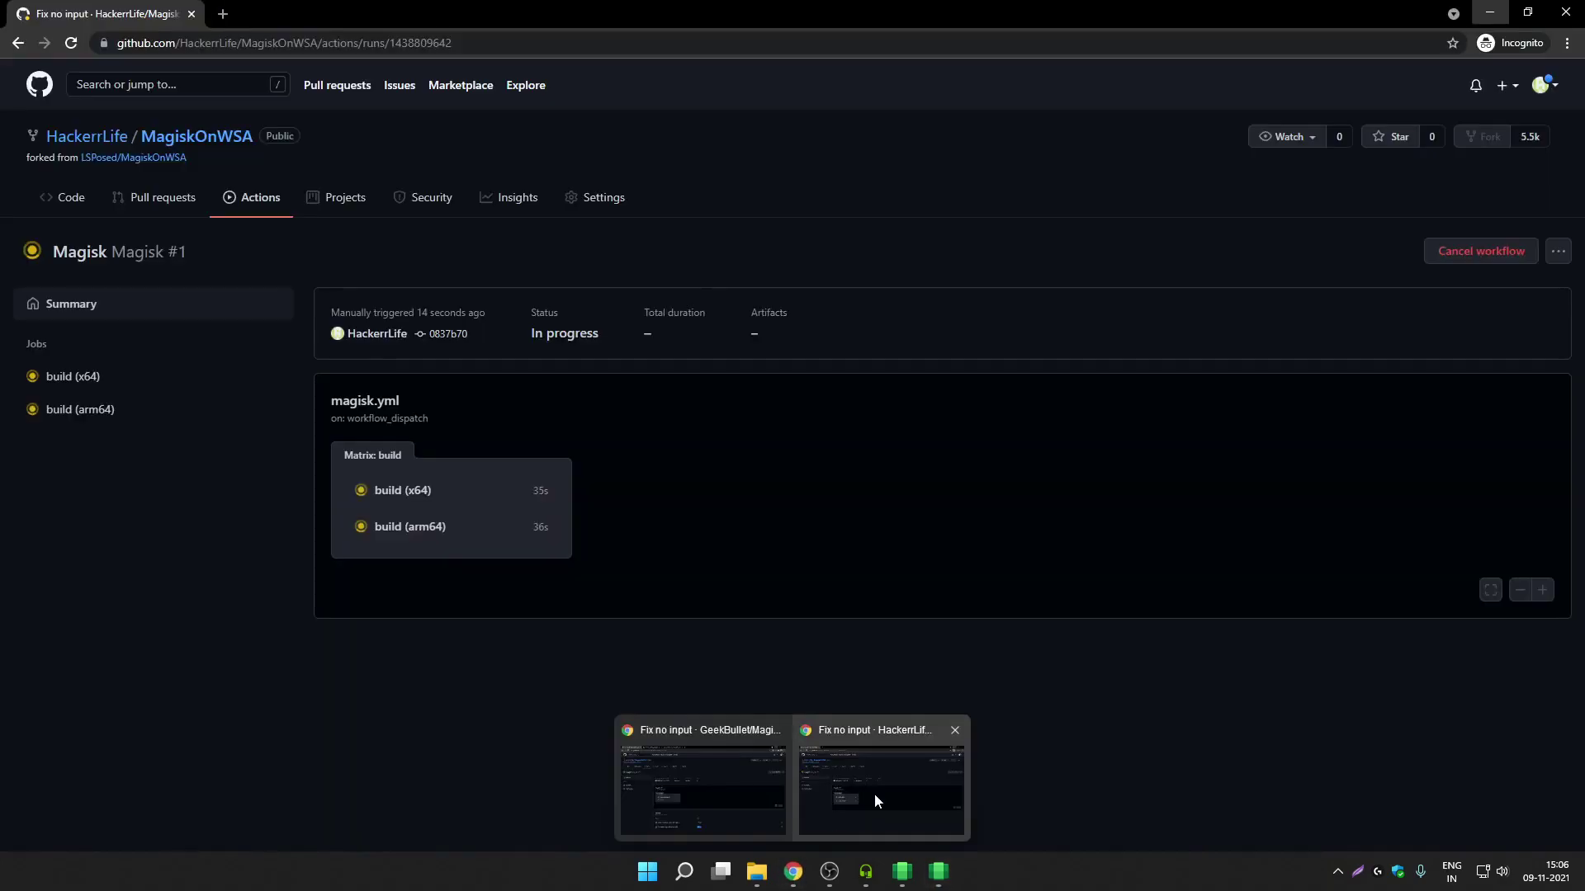
{"action": "left_click", "coordinate": [874, 794]}
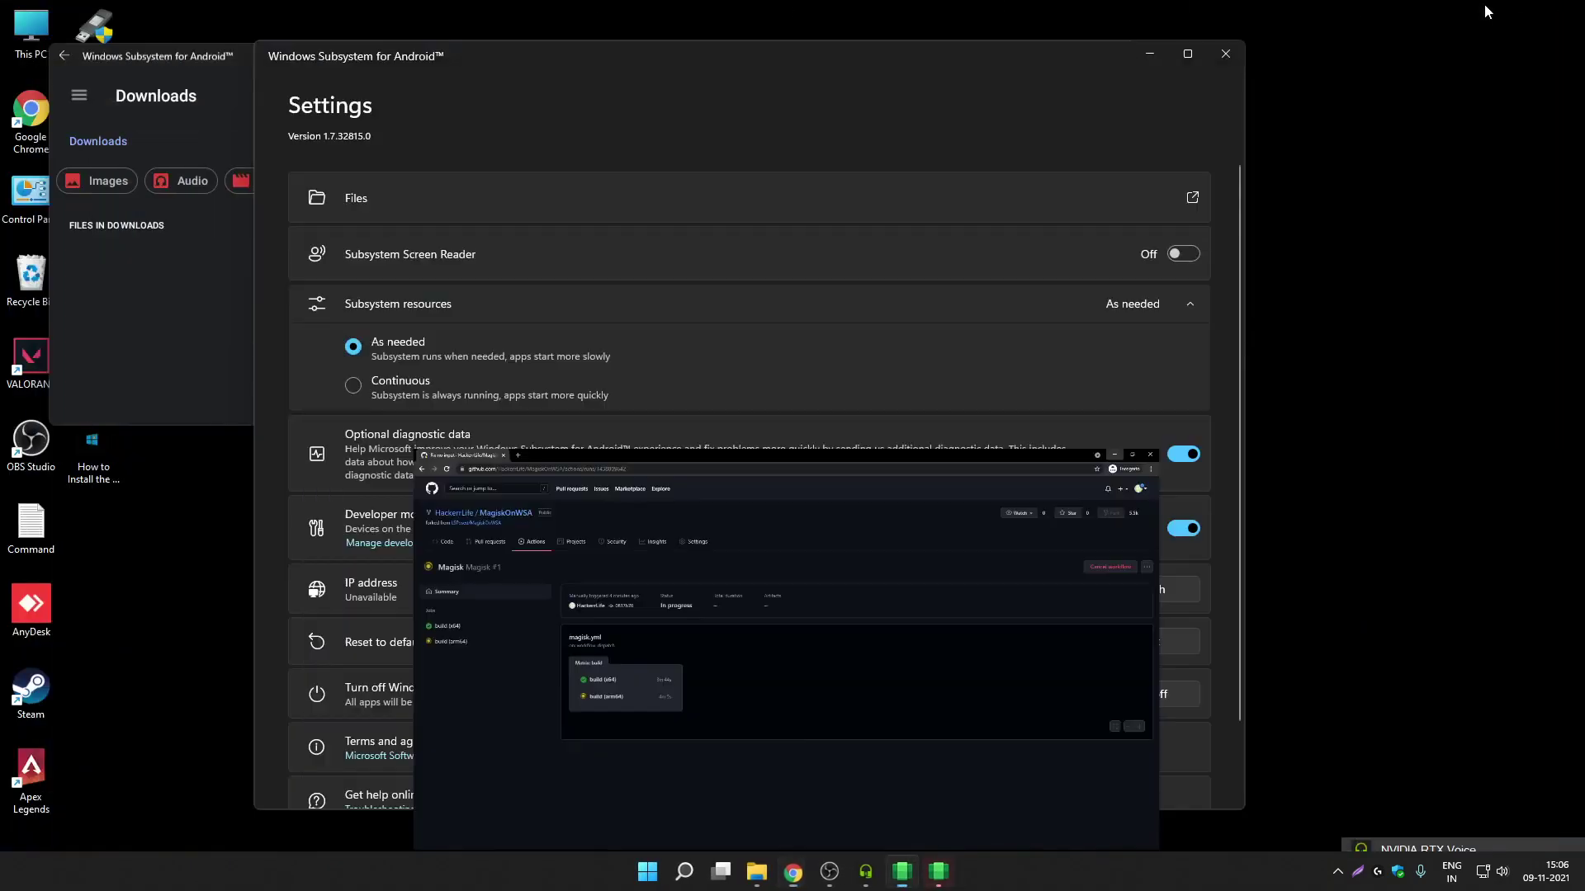
Step: Minimize Chrome and bring the subsystem's Downloads file window to the front
{"action": "left_click", "coordinate": [1490, 11]}
{"action": "left_click_drag", "start_coordinate": [404, 60], "coordinate": [496, 67]}
{"action": "left_click", "coordinate": [291, 116]}
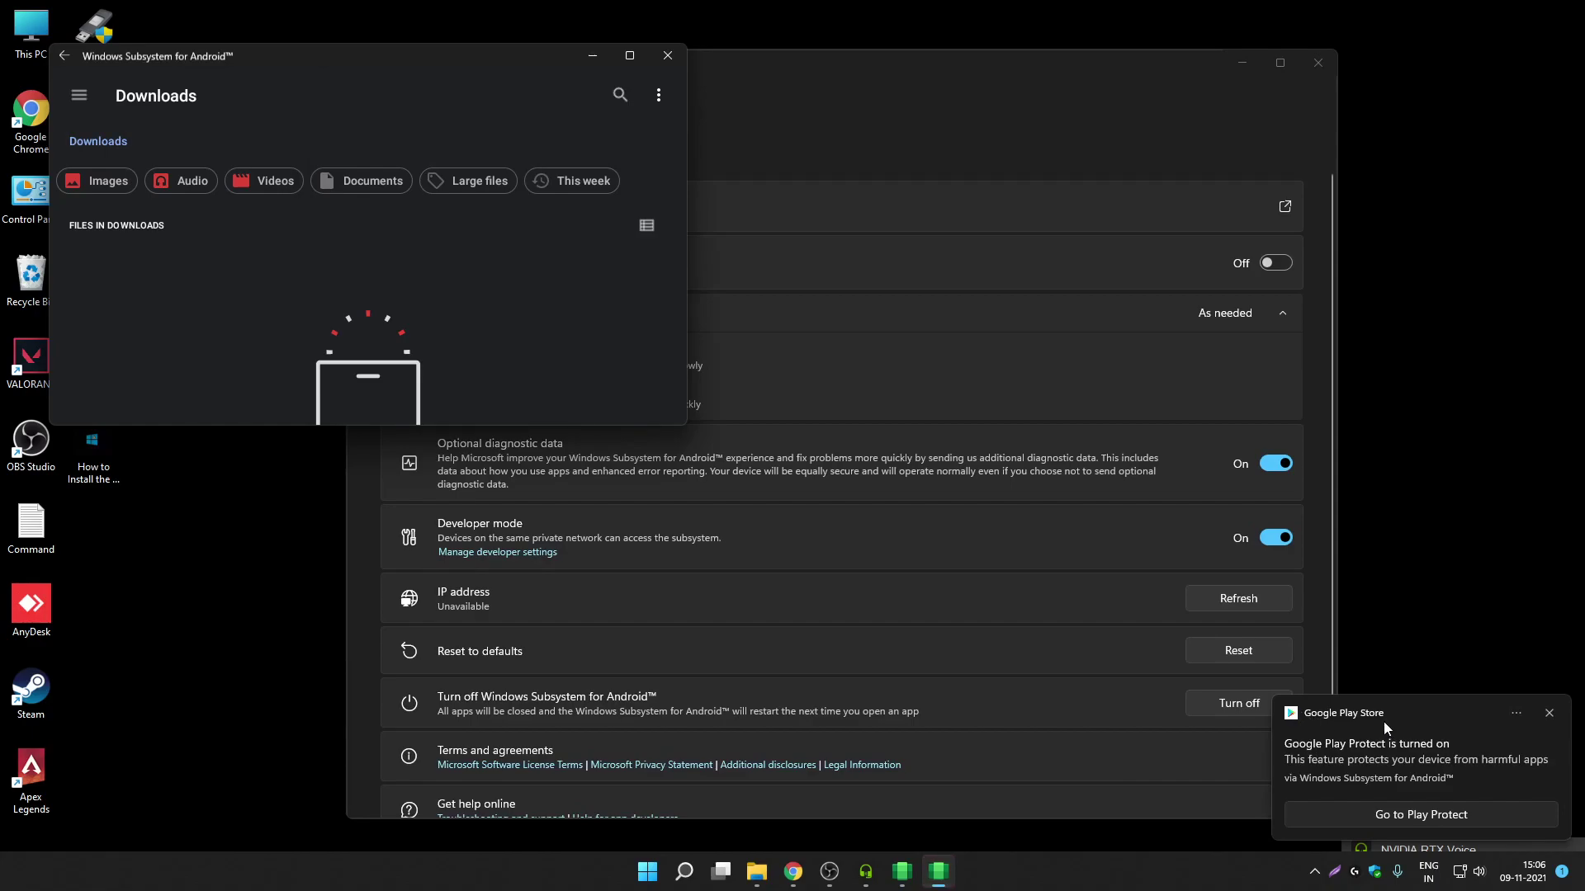
Step: In the Files app, open Pixel 5 storage, then the Android and obb folders
{"action": "left_click_drag", "start_coordinate": [339, 56], "coordinate": [759, 98]}
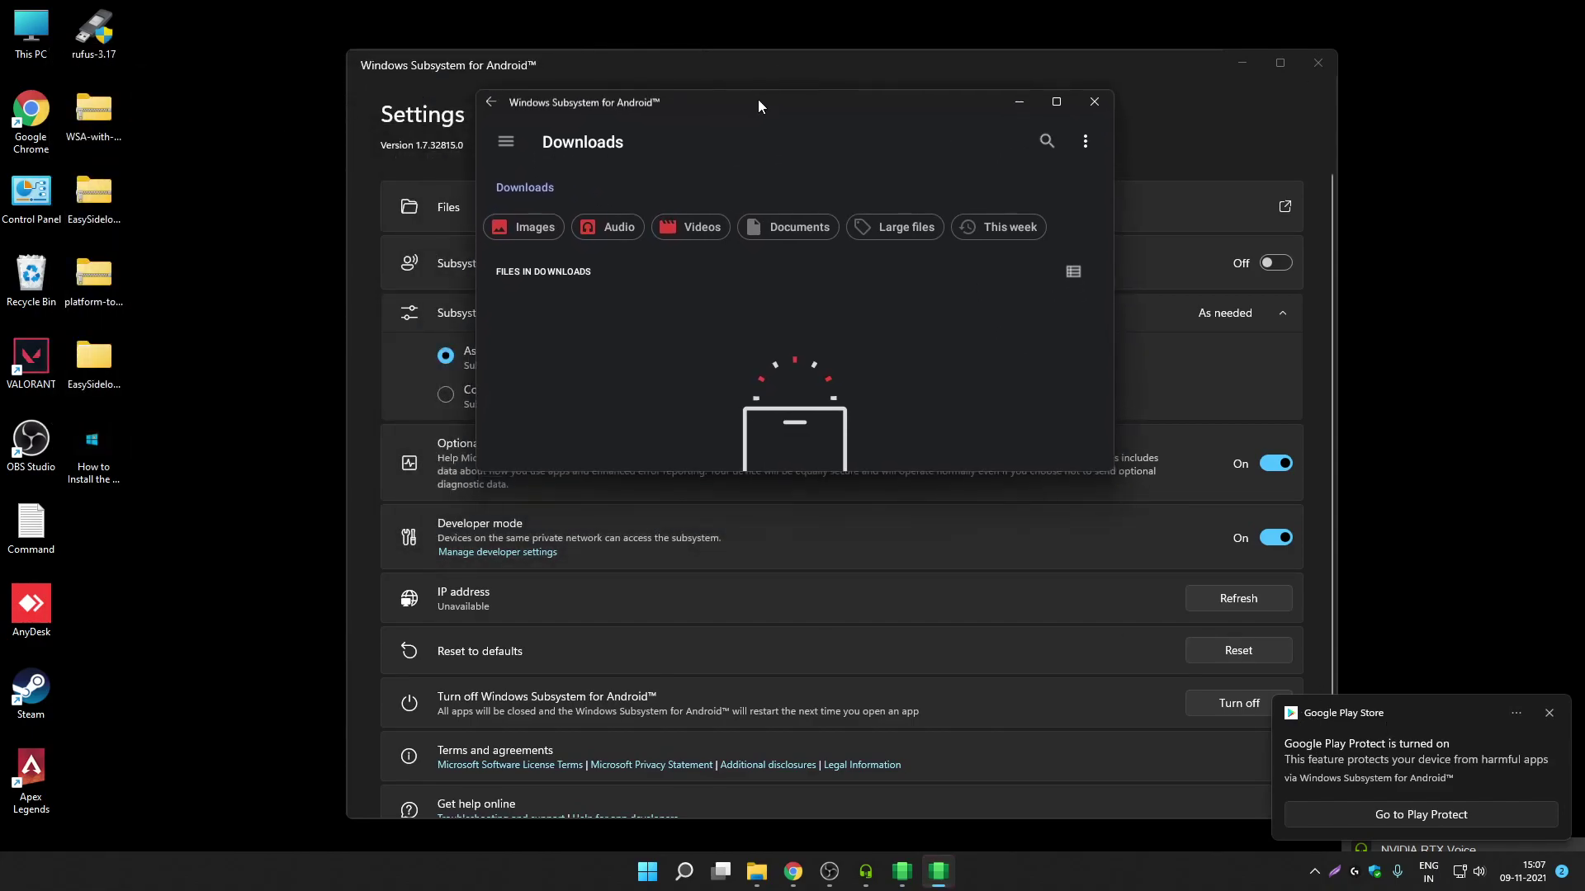
{"action": "left_click", "coordinate": [507, 143]}
{"action": "scroll", "coordinate": [567, 256], "scroll_direction": "down", "scroll_amount": 3}
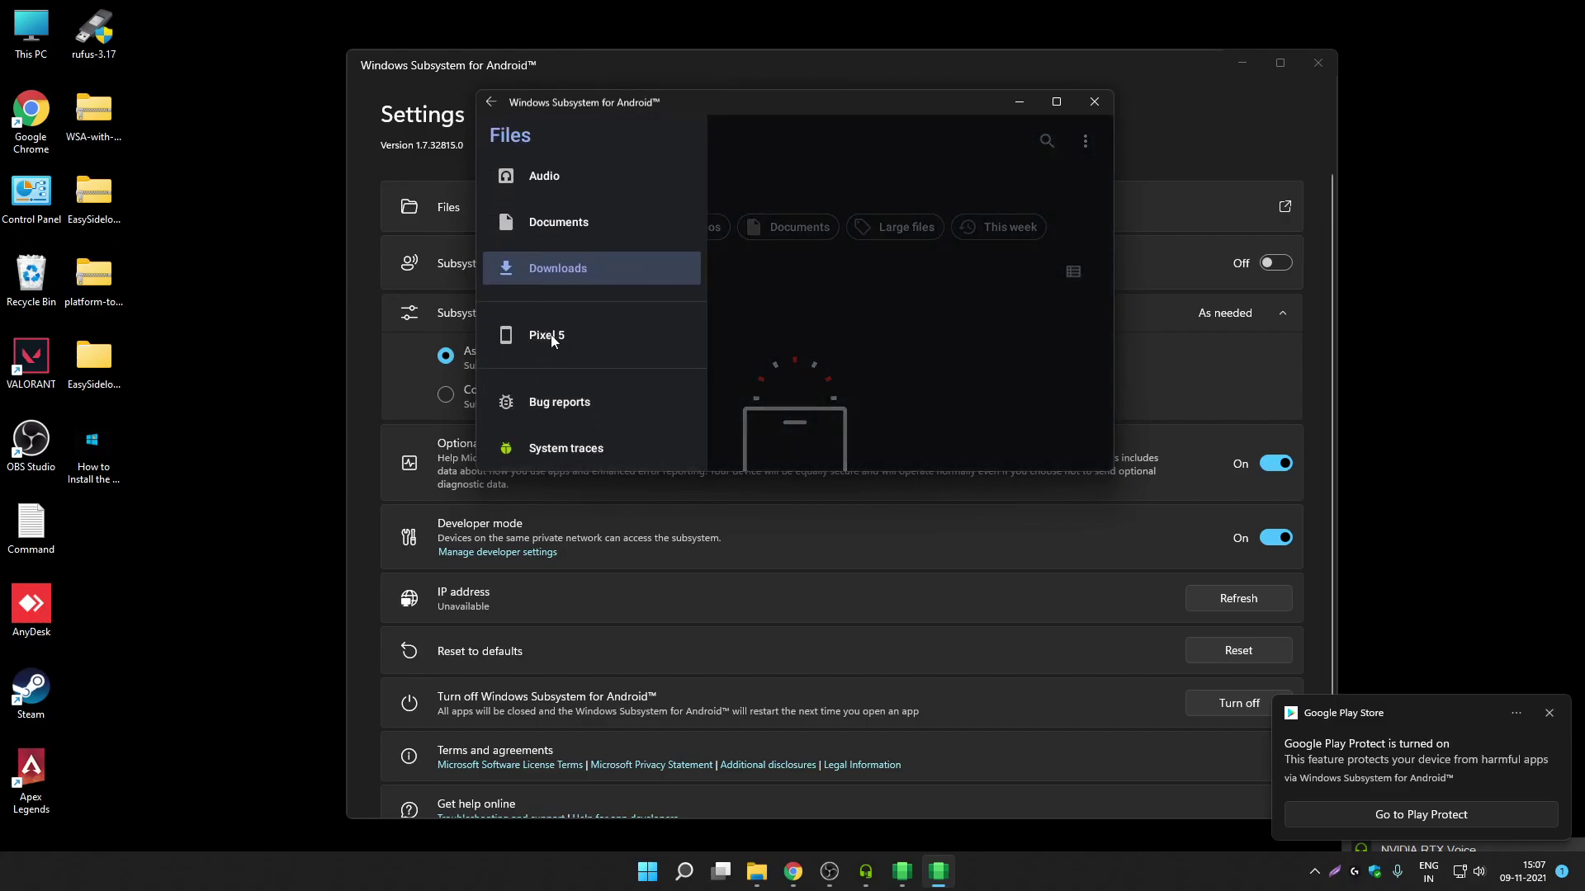
{"action": "left_click", "coordinate": [558, 334]}
{"action": "scroll", "coordinate": [711, 299], "scroll_direction": "down", "scroll_amount": 2}
{"action": "scroll", "coordinate": [713, 304], "scroll_direction": "up", "scroll_amount": 2}
{"action": "left_click", "coordinate": [721, 318]}
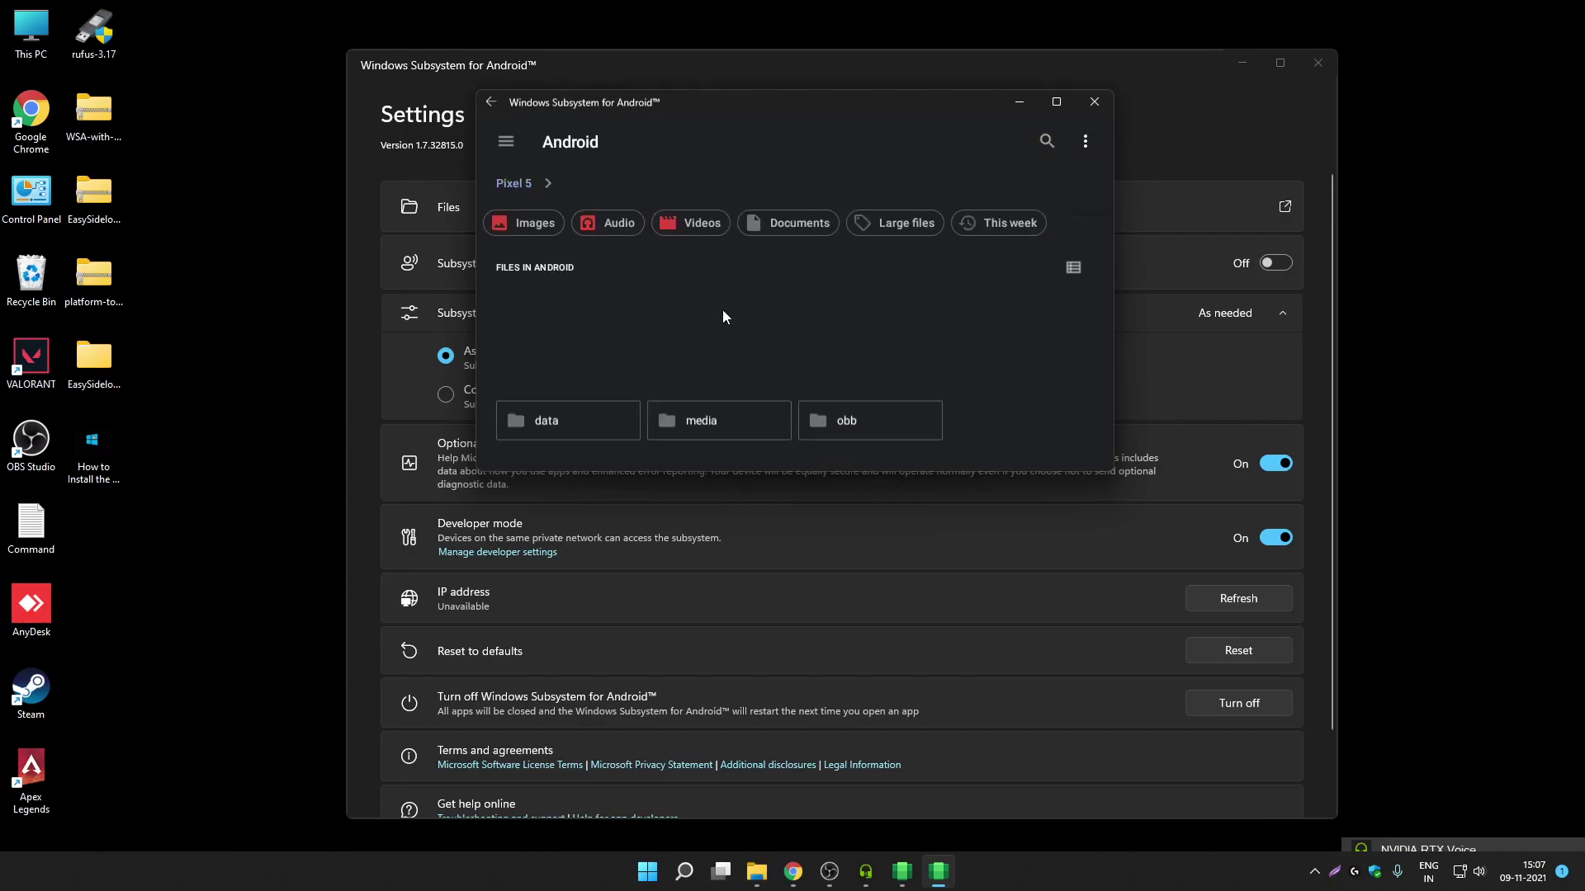
{"action": "left_click", "coordinate": [860, 303]}
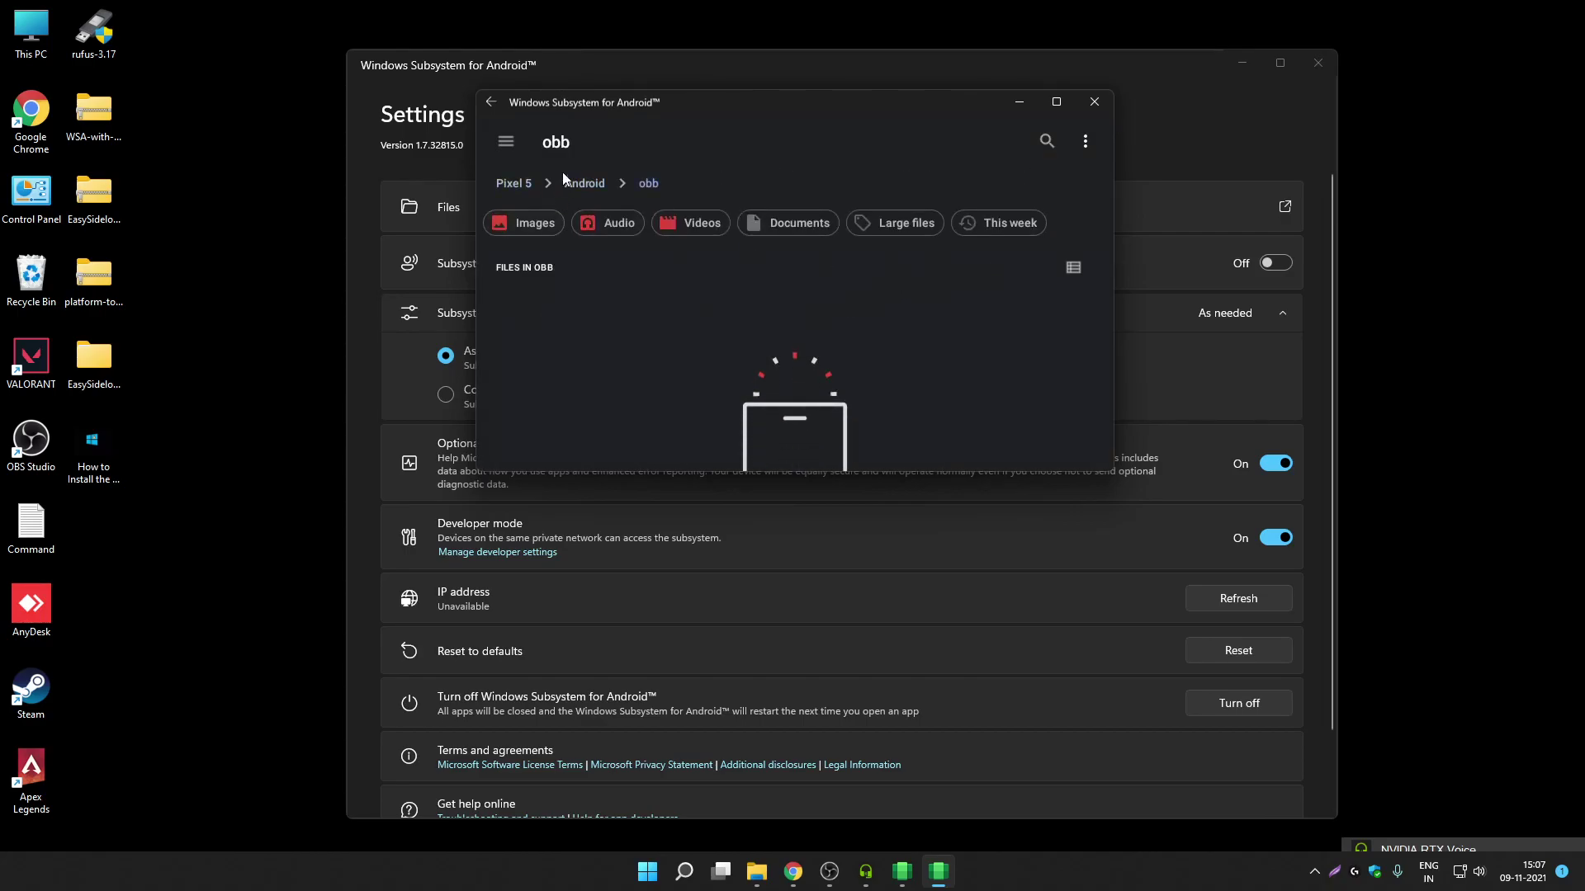
Step: Go back up to the Pixel 5 root, view Recent files, then close the file browser
{"action": "left_click", "coordinate": [602, 188]}
{"action": "left_click", "coordinate": [508, 182]}
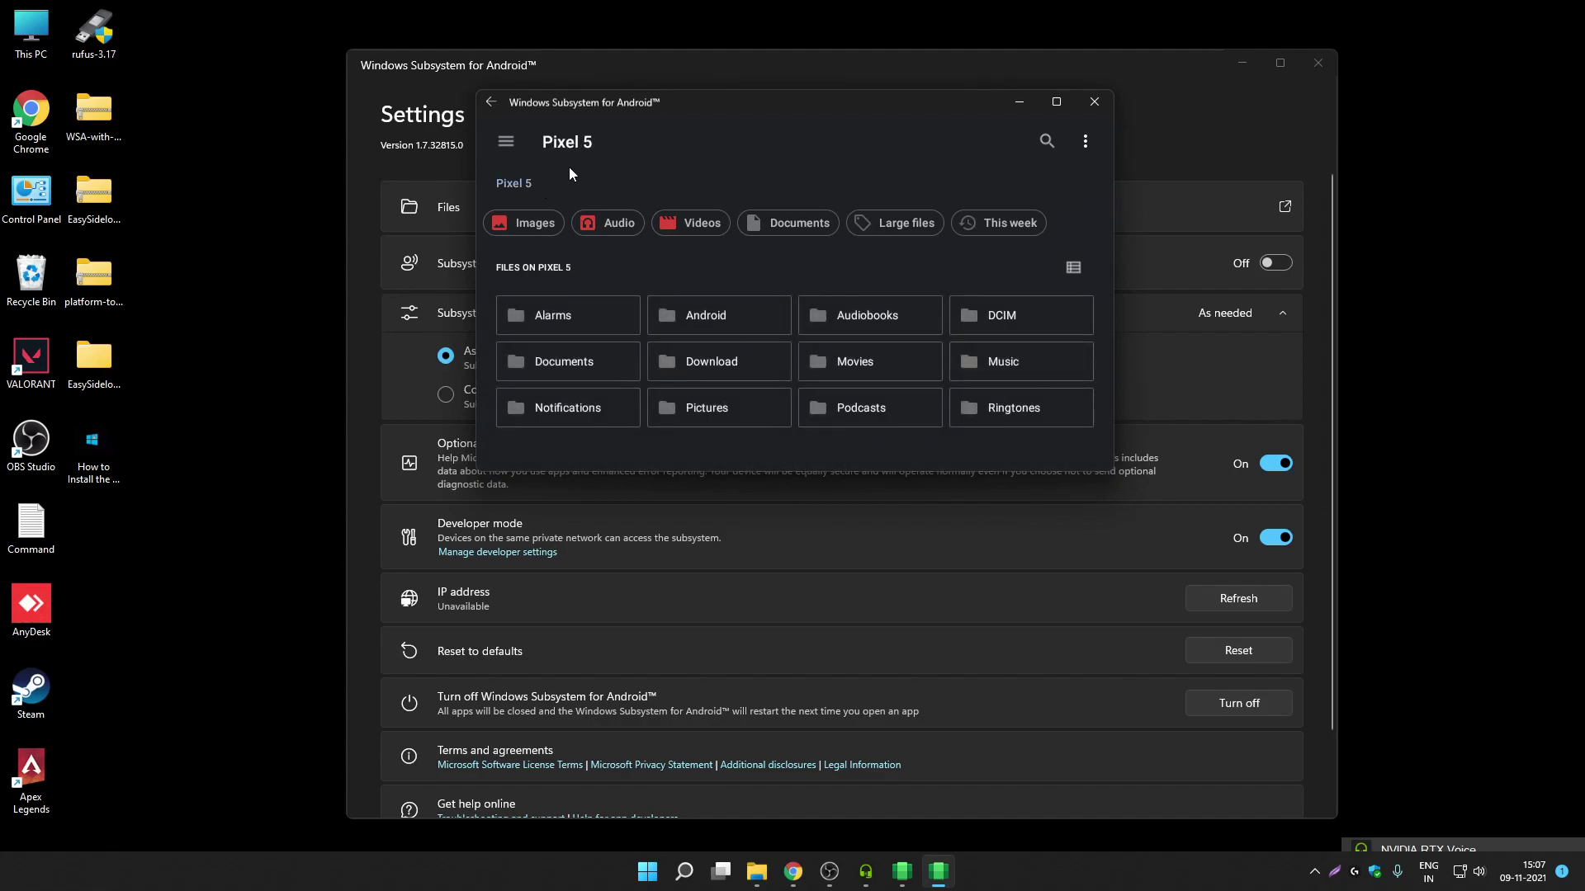
{"action": "left_click", "coordinate": [507, 142]}
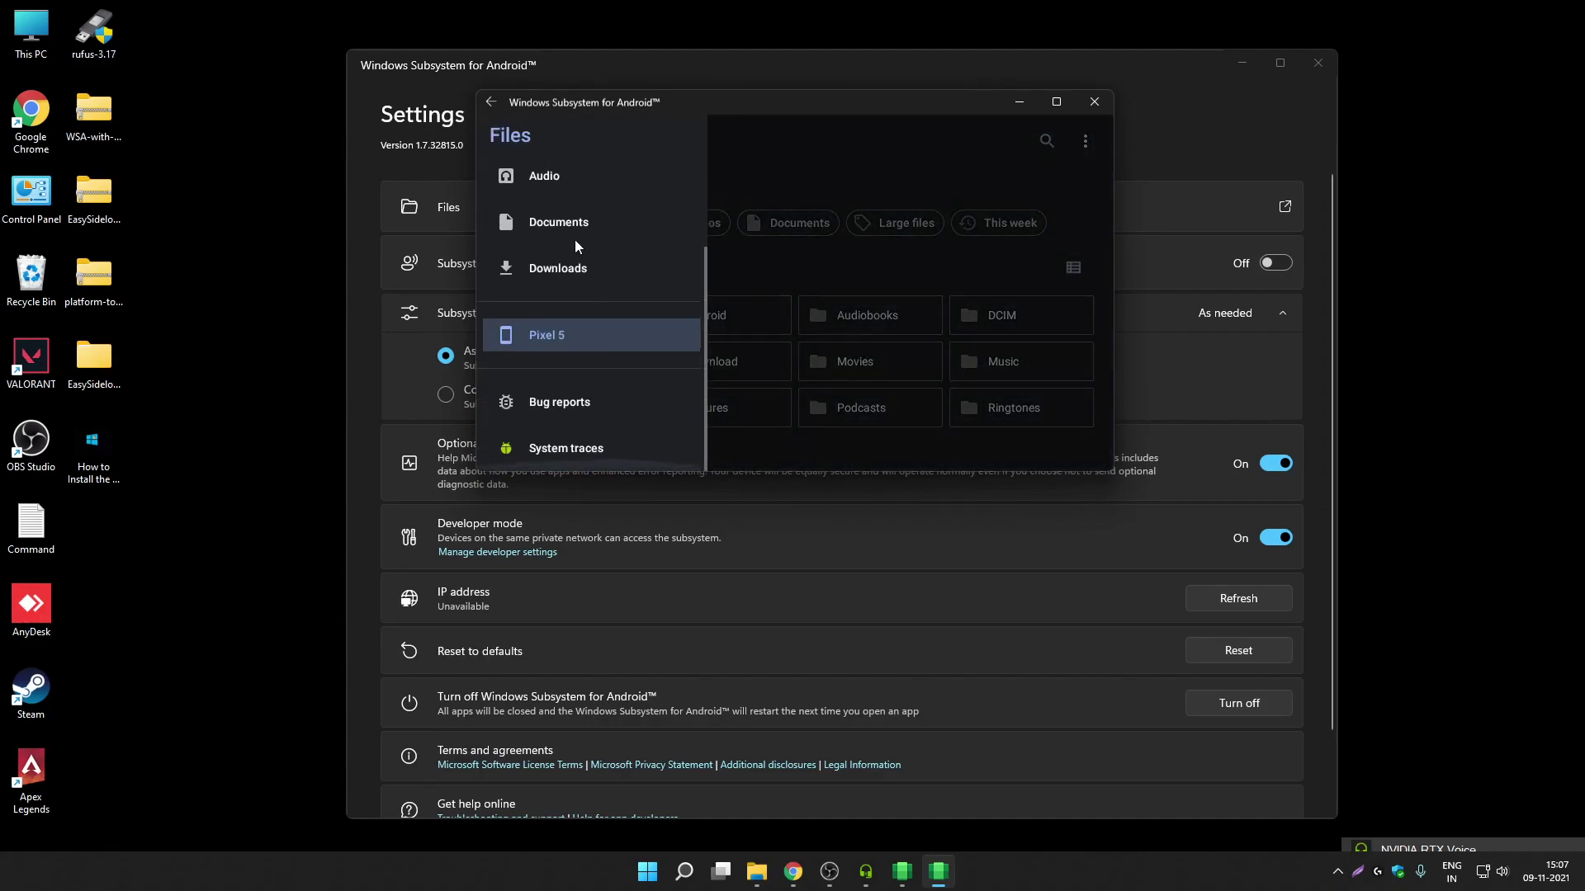
{"action": "scroll", "coordinate": [594, 330], "scroll_direction": "up", "scroll_amount": 3}
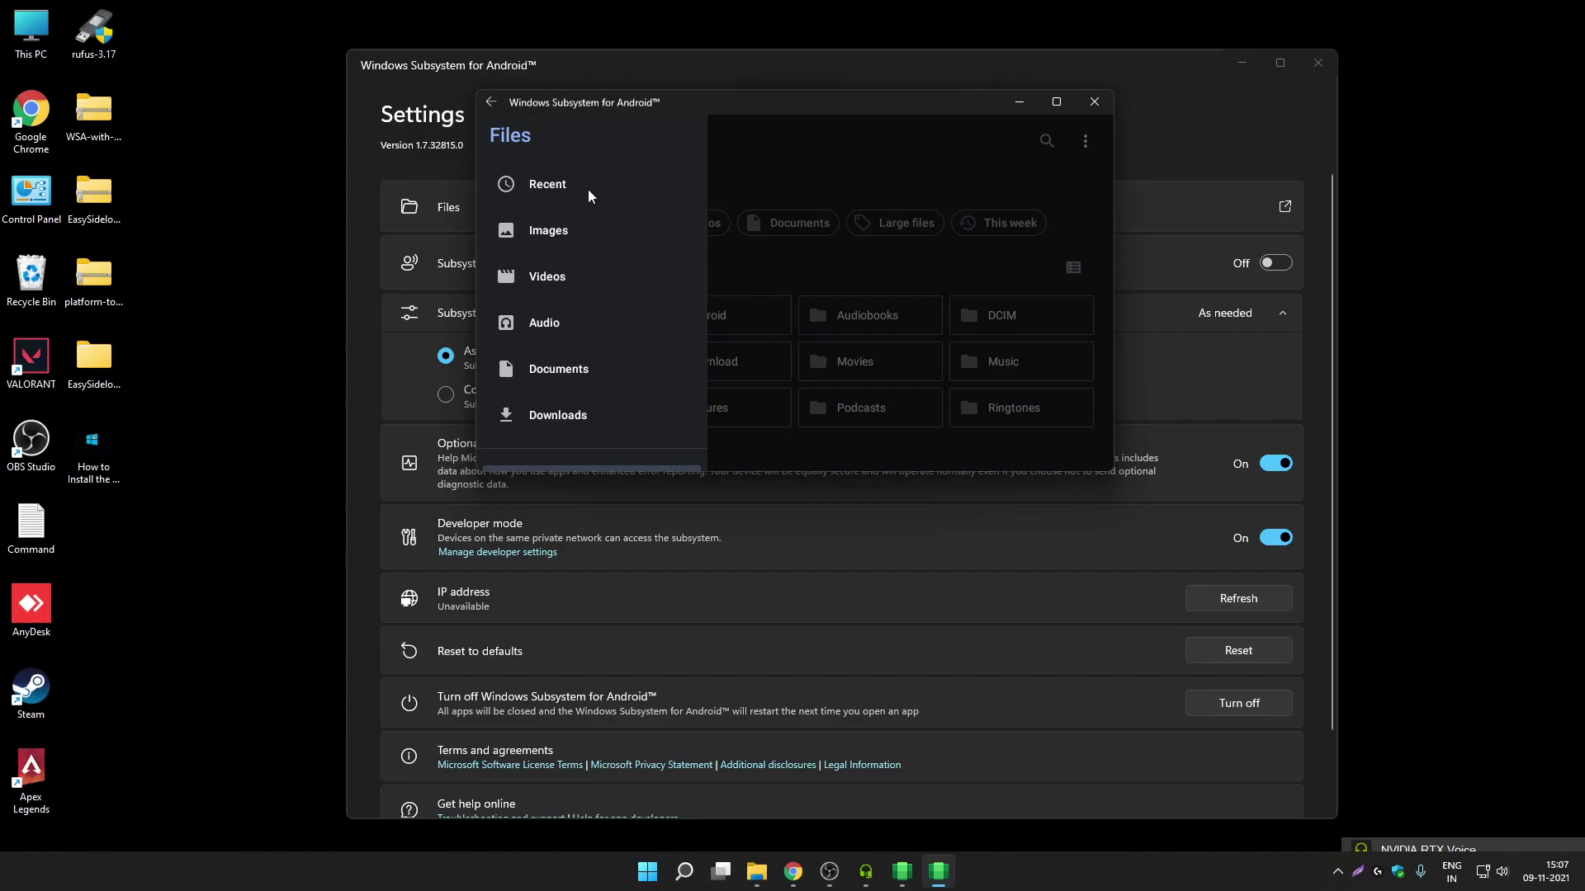
{"action": "left_click", "coordinate": [588, 190]}
{"action": "left_click_drag", "start_coordinate": [687, 100], "coordinate": [582, 129]}
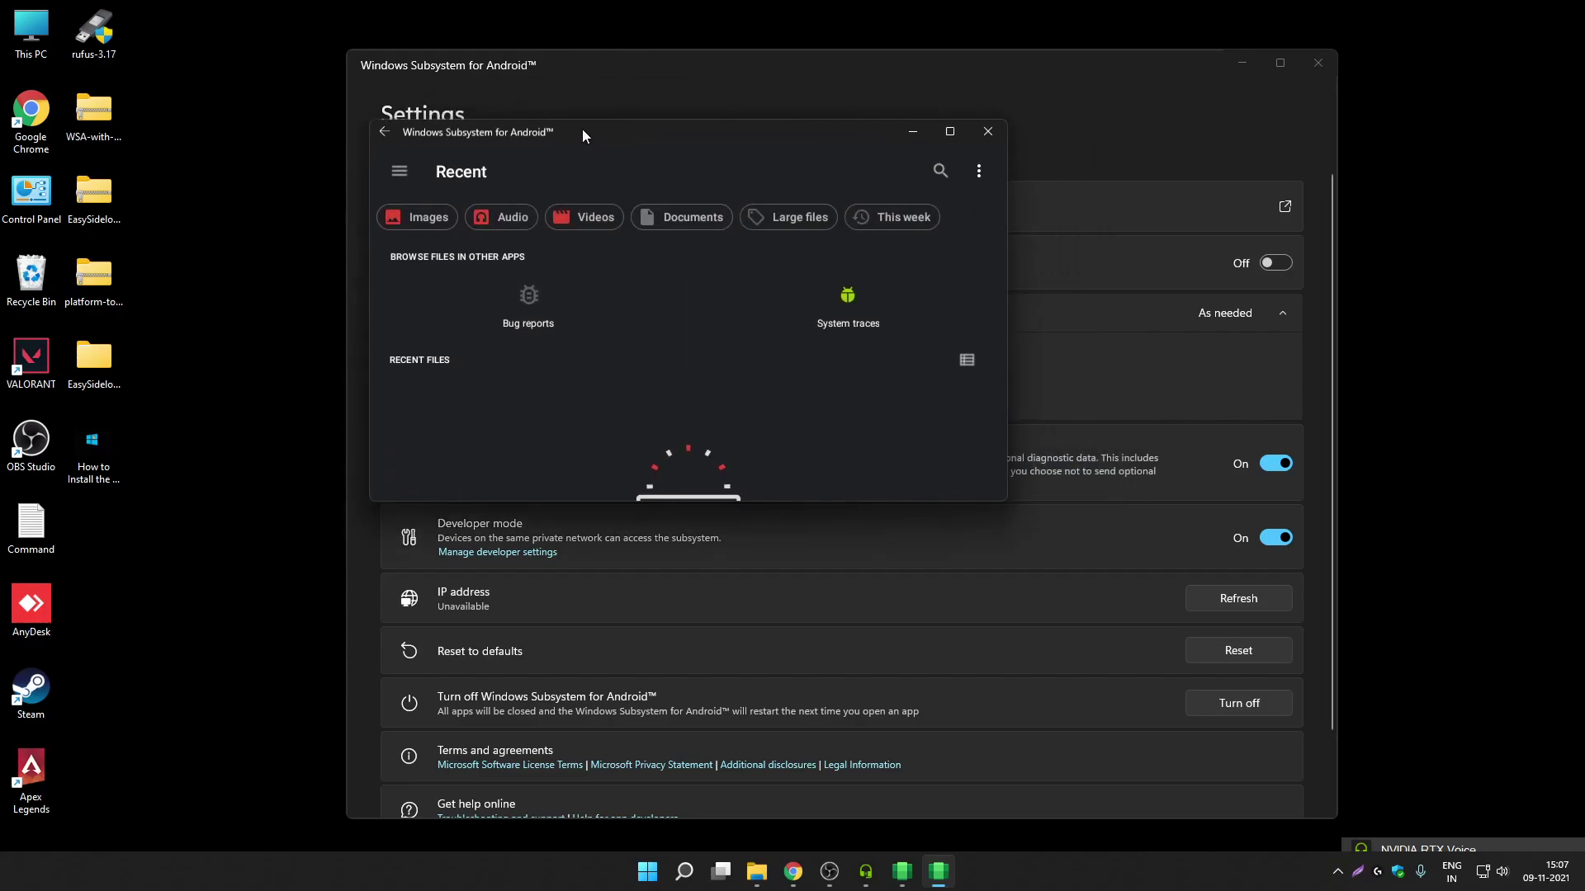
{"action": "left_click", "coordinate": [987, 132]}
Step: Launch the Play Store from Windows search and center it, with subsystem settings minimized
{"action": "left_click", "coordinate": [702, 871]}
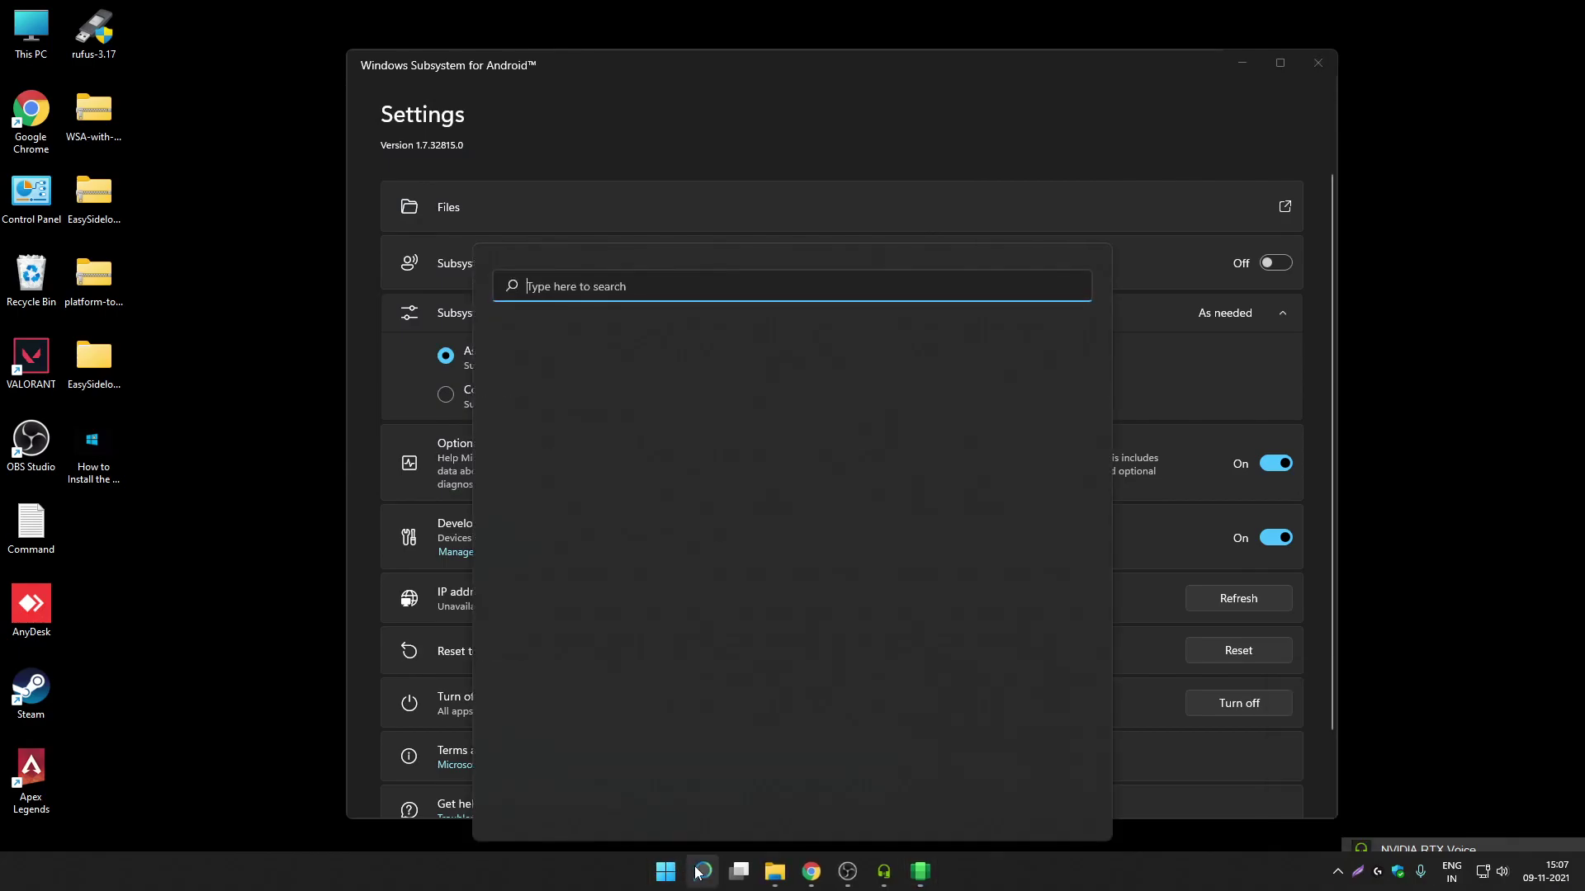
{"action": "type", "text": "pl"}
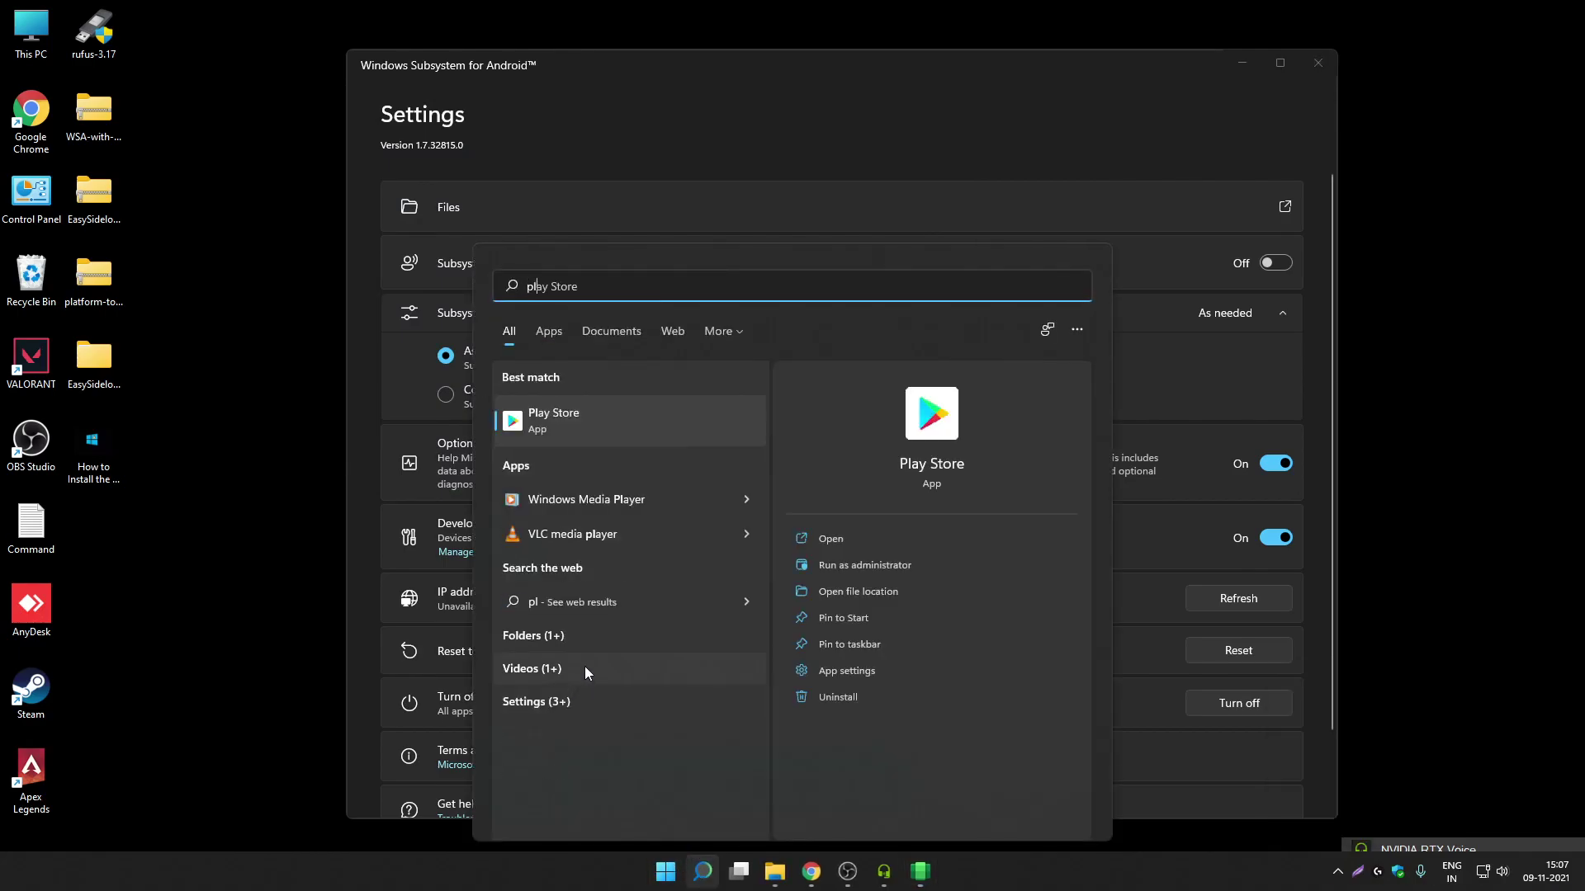
{"action": "left_click", "coordinate": [843, 541]}
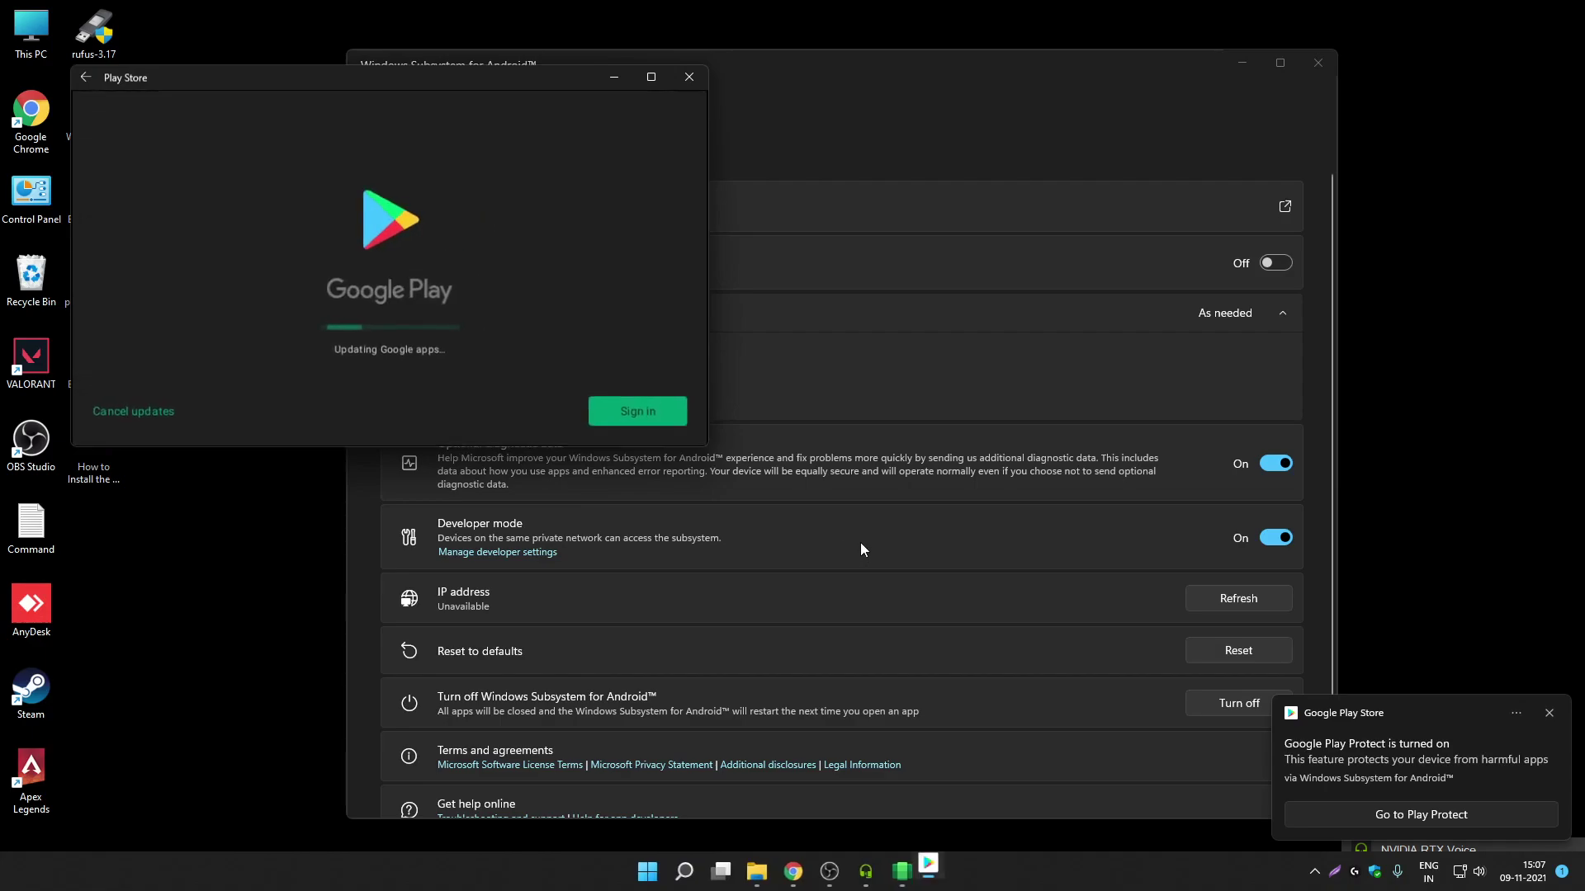
{"action": "left_click", "coordinate": [1241, 63]}
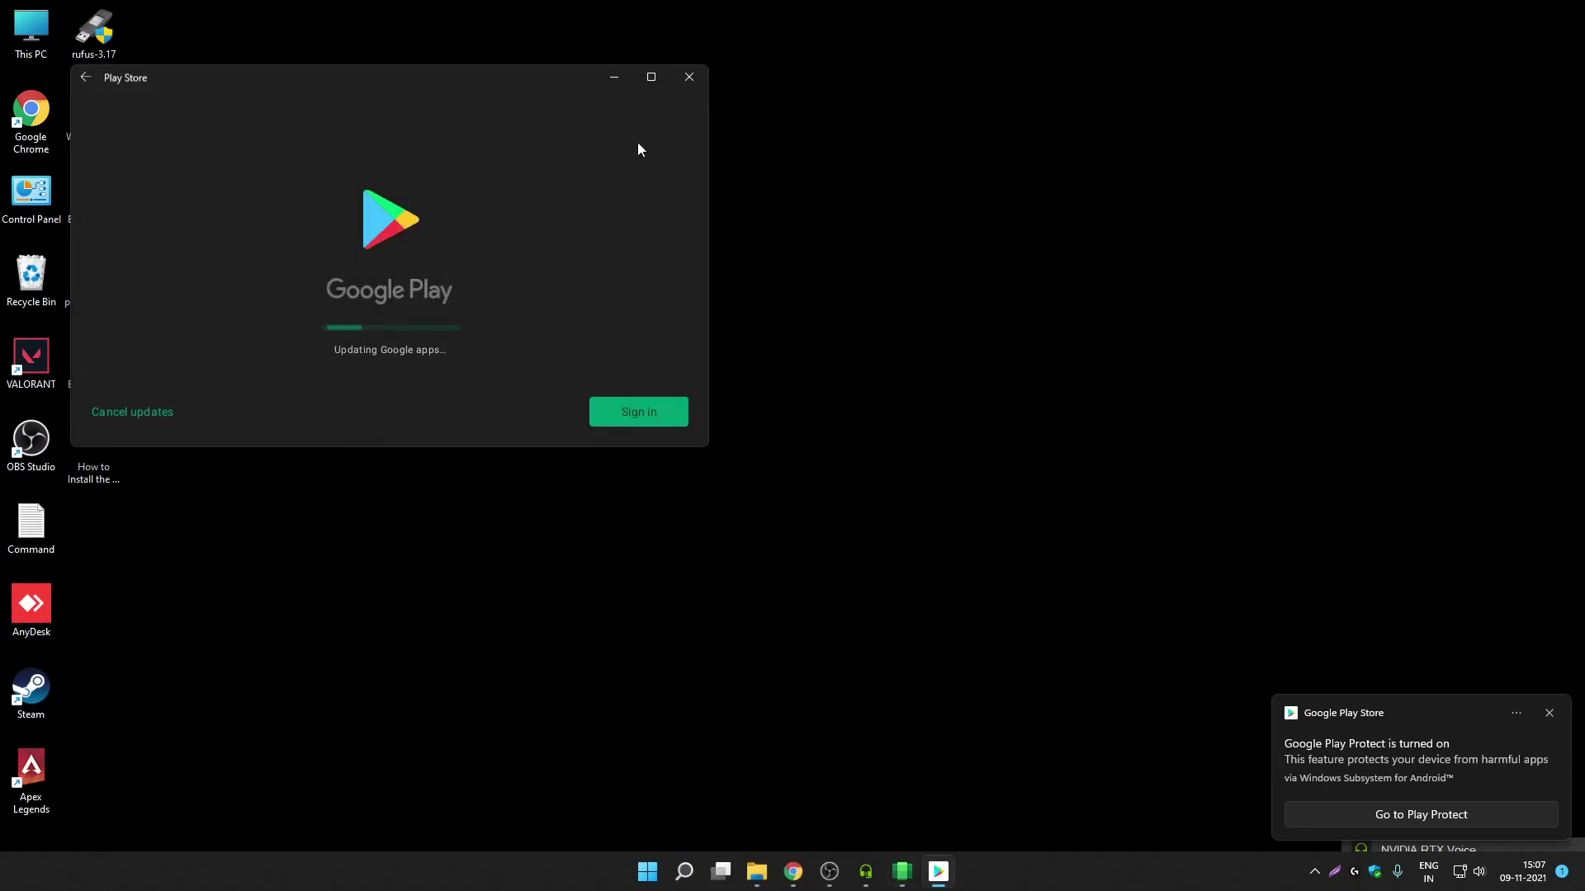
{"action": "left_click_drag", "start_coordinate": [463, 92], "coordinate": [856, 129]}
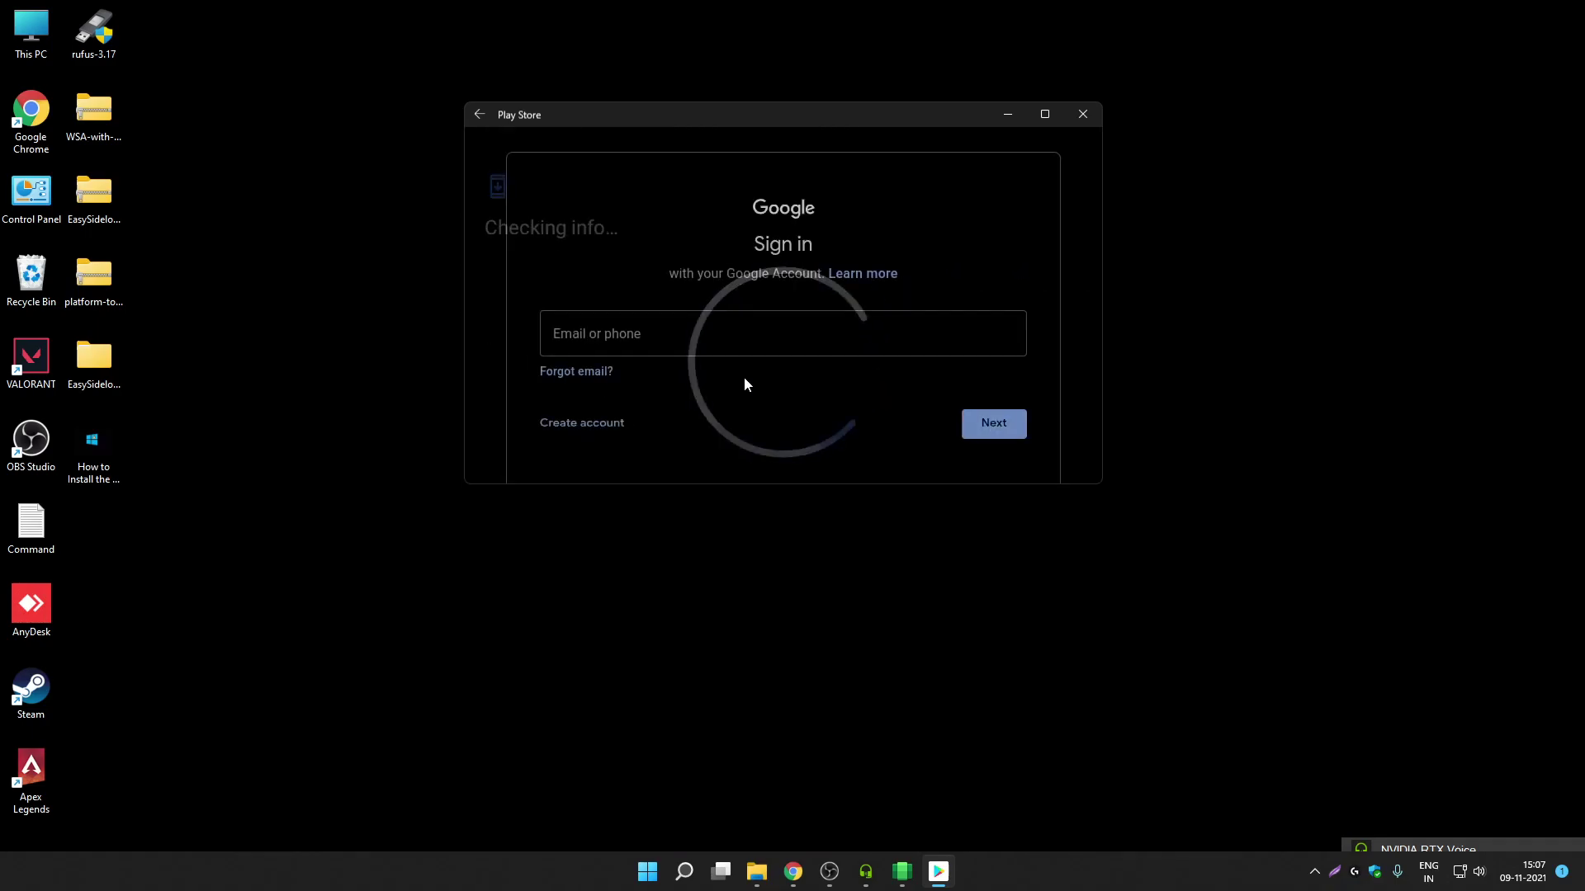
Step: Enter the Google account e-mail and accept Google's terms of service
{"action": "left_click", "coordinate": [716, 338]}
{"action": "type", "text": "tackerl"}
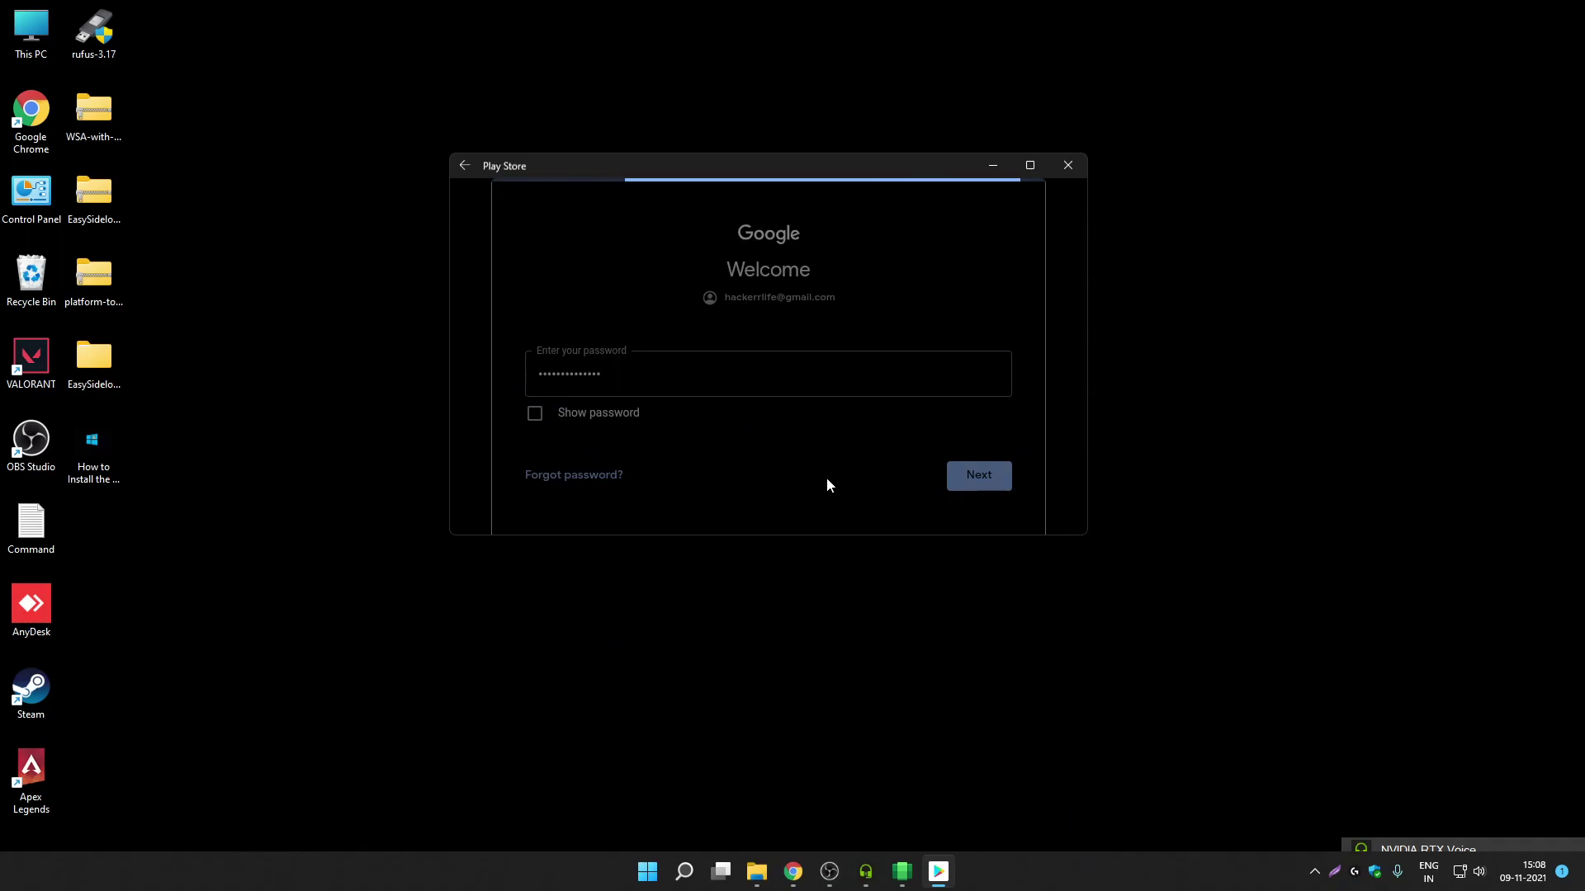
{"action": "scroll", "coordinate": [850, 483], "scroll_direction": "down", "scroll_amount": 1}
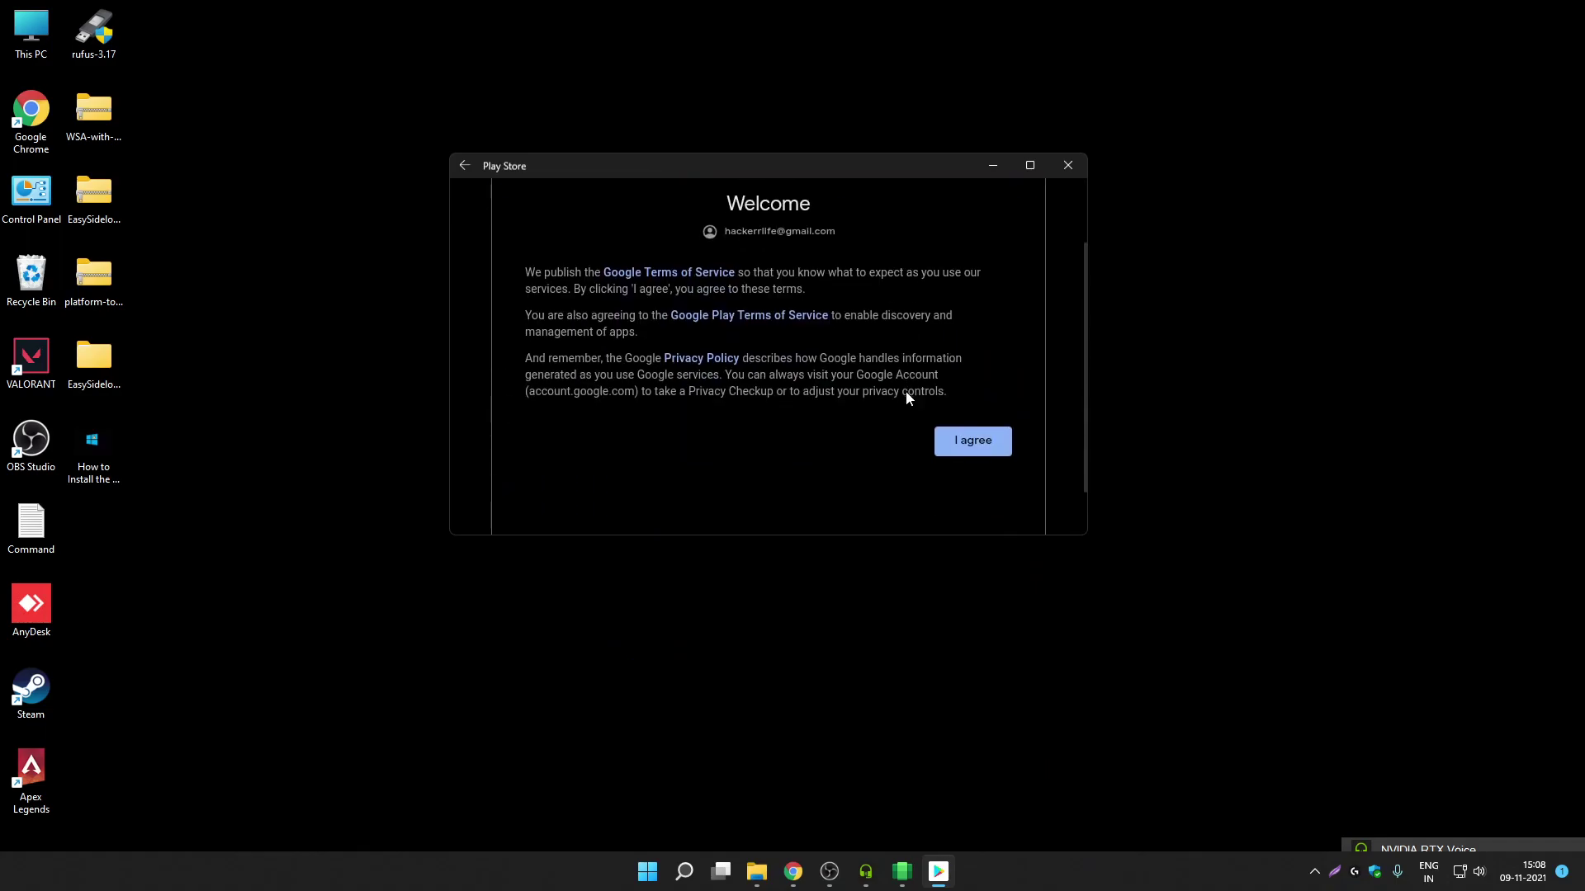
{"action": "left_click", "coordinate": [970, 442]}
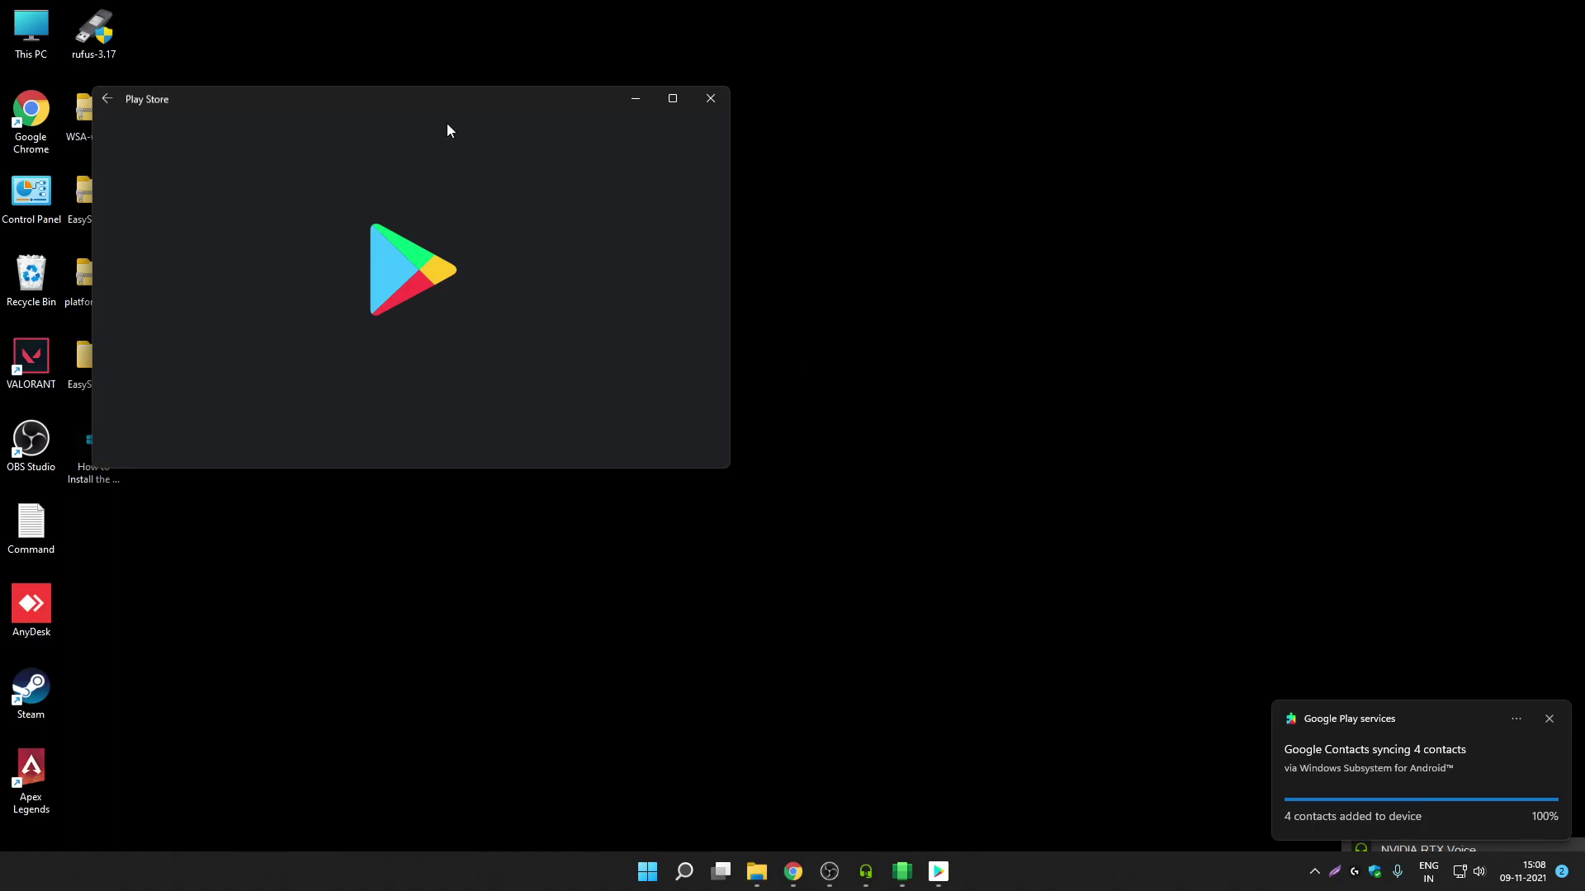
Step: Maximize the Play Store and search for 'pnb'
{"action": "left_click_drag", "start_coordinate": [629, 156], "coordinate": [865, 145]}
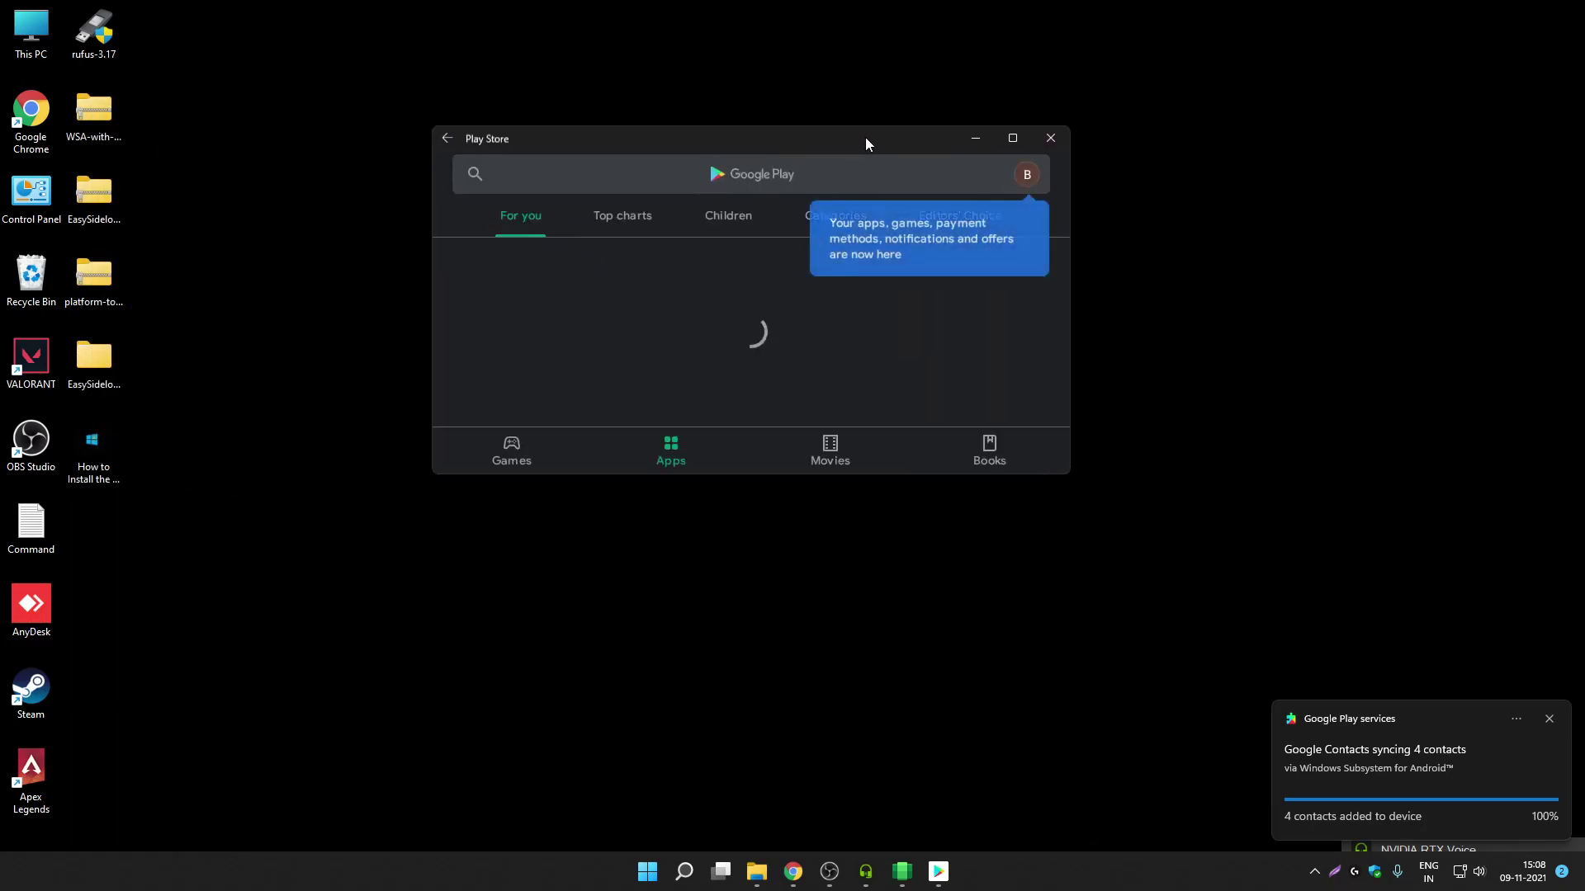
{"action": "left_click", "coordinate": [1013, 137]}
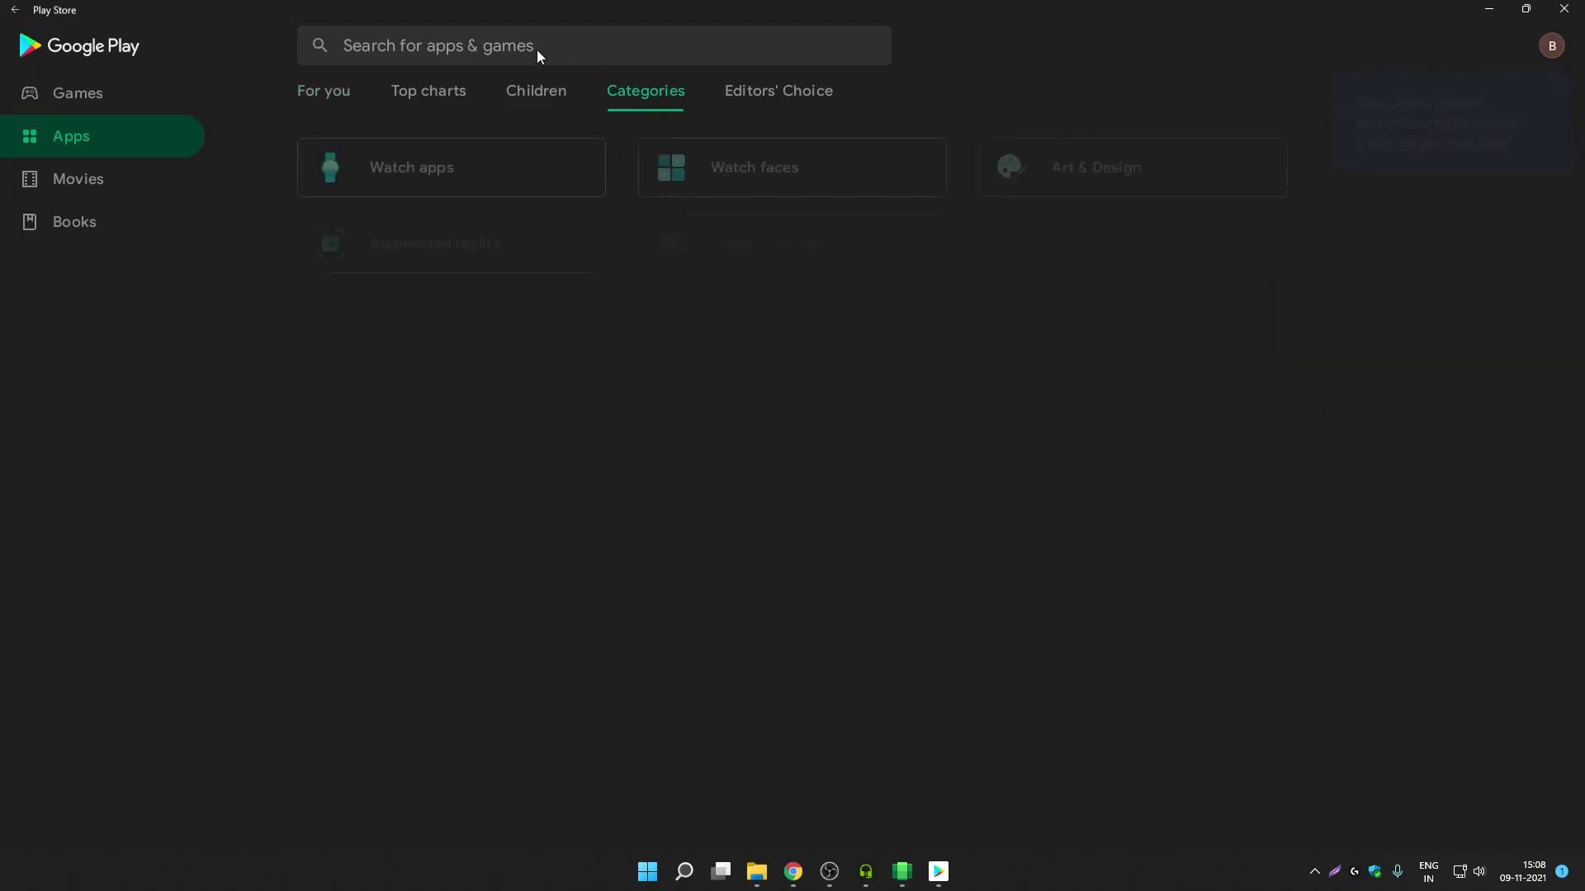
{"action": "left_click", "coordinate": [537, 50]}
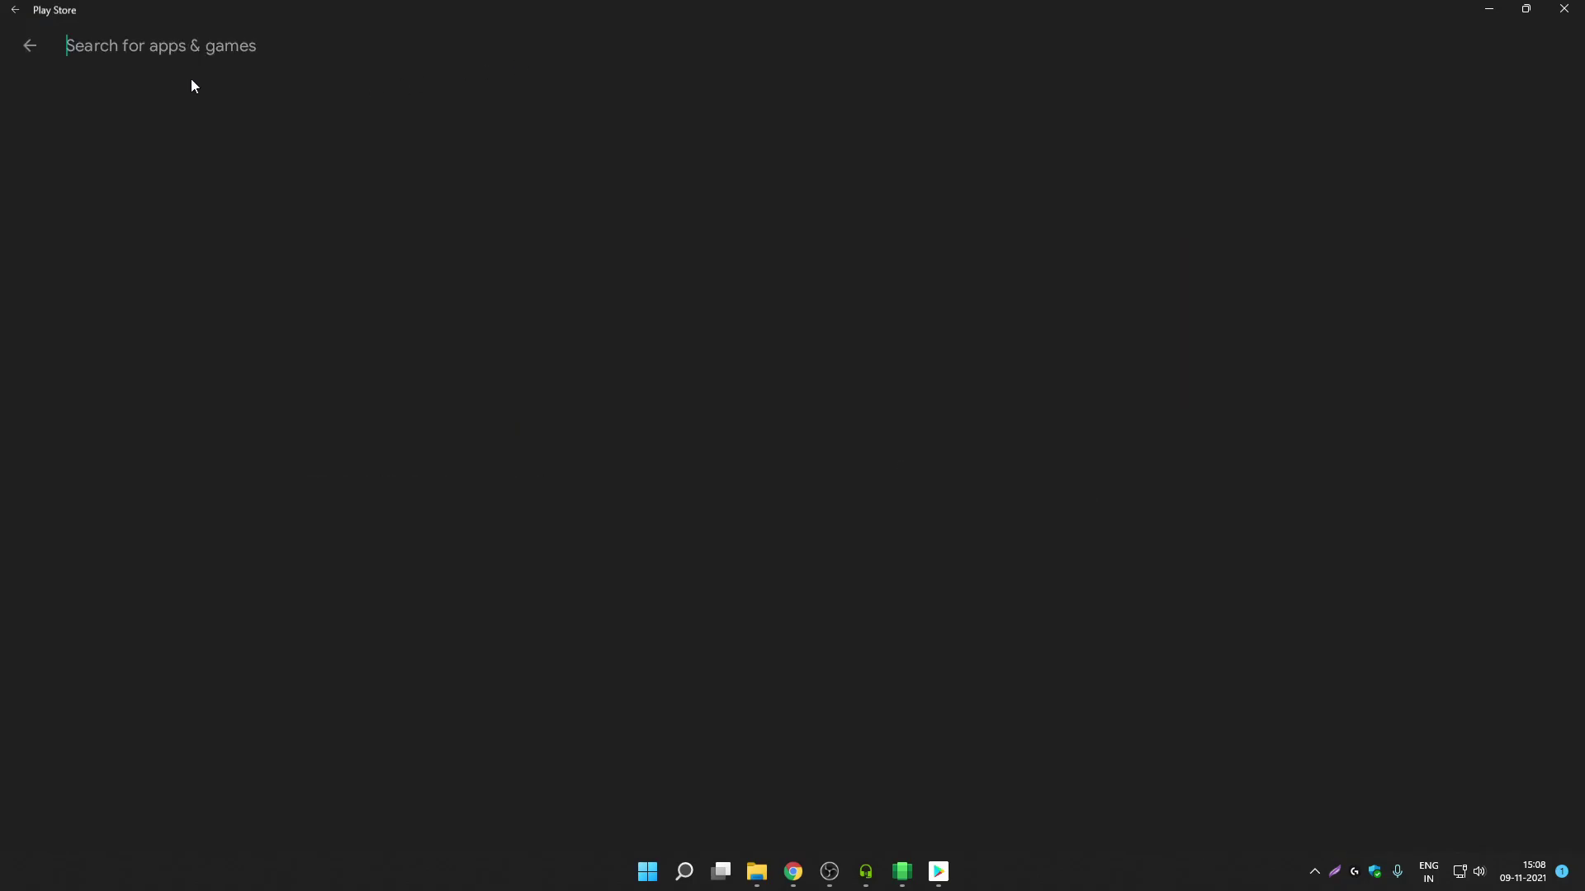
{"action": "left_click", "coordinate": [33, 46]}
{"action": "left_click", "coordinate": [342, 86]}
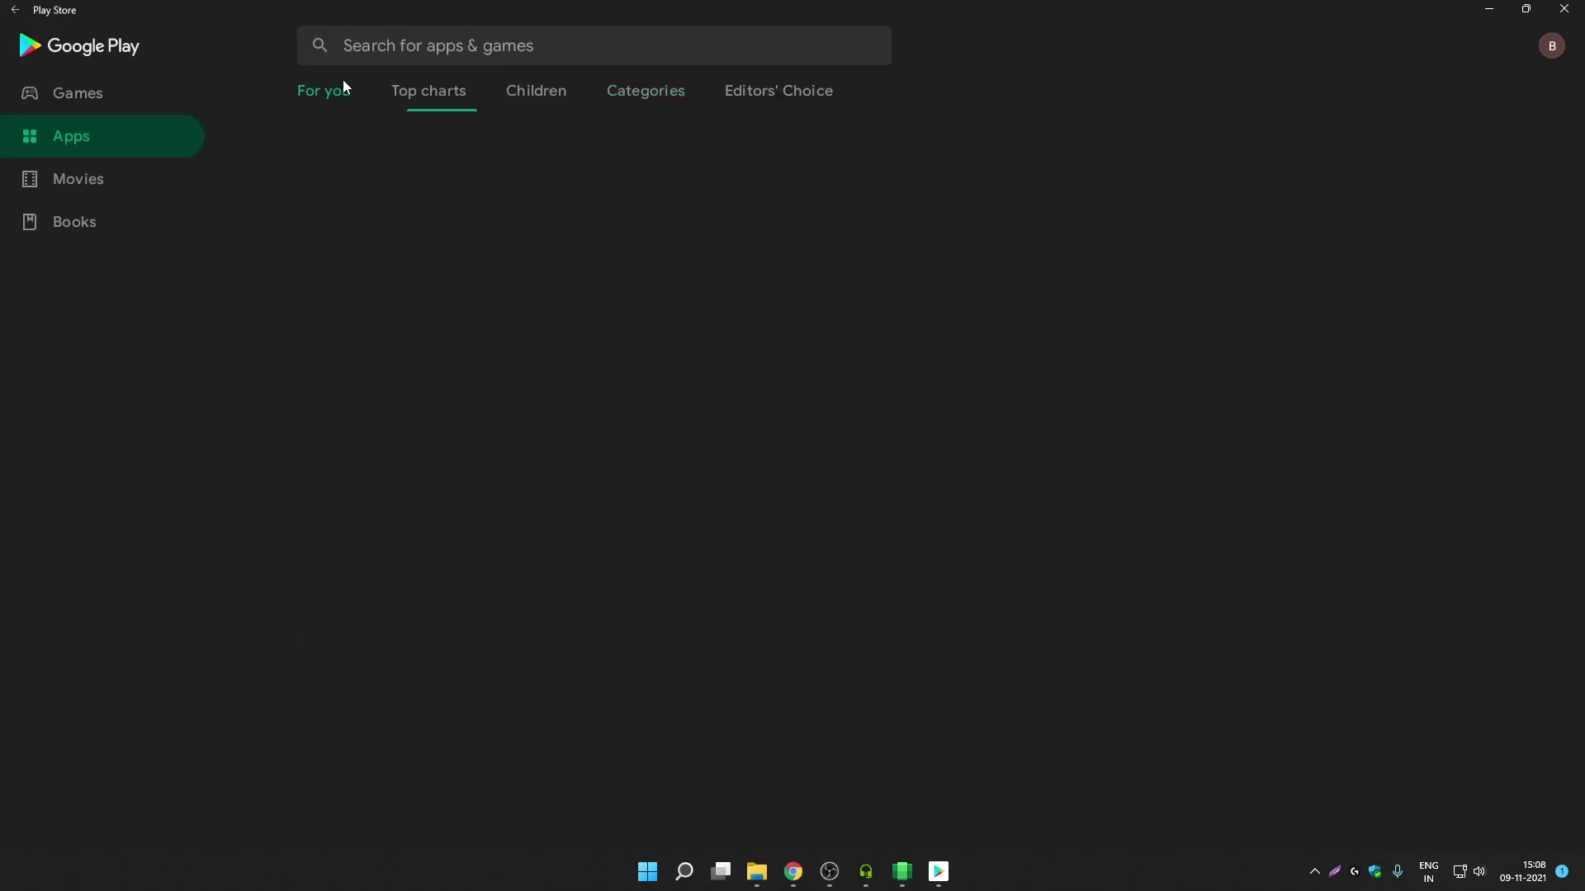
{"action": "left_click", "coordinate": [420, 51]}
{"action": "type", "text": "pnb"}
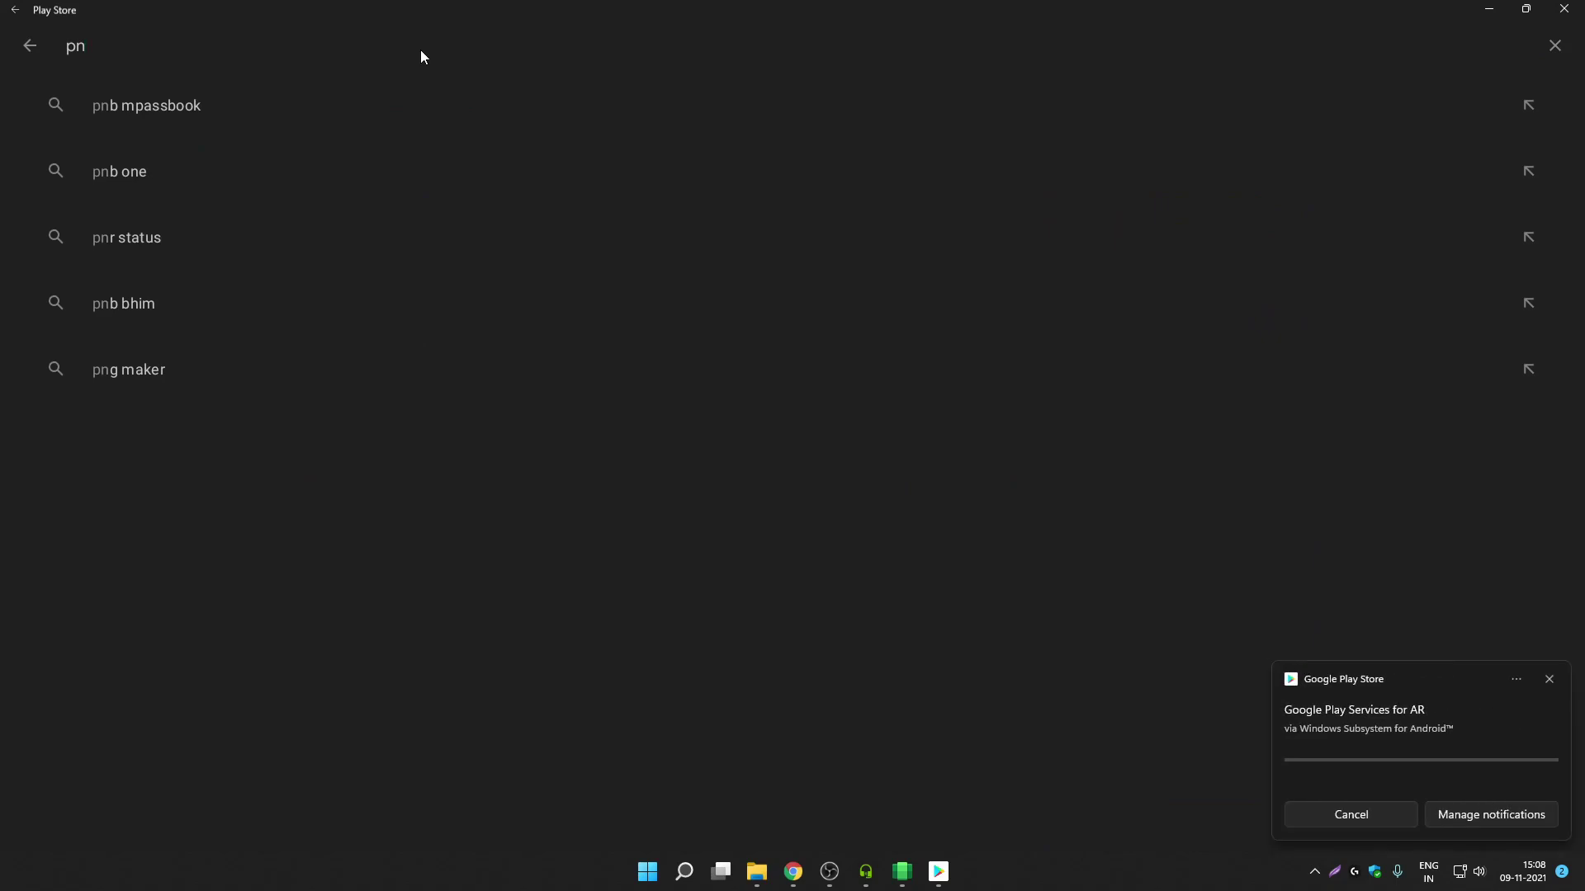
{"action": "key", "text": "Return"}
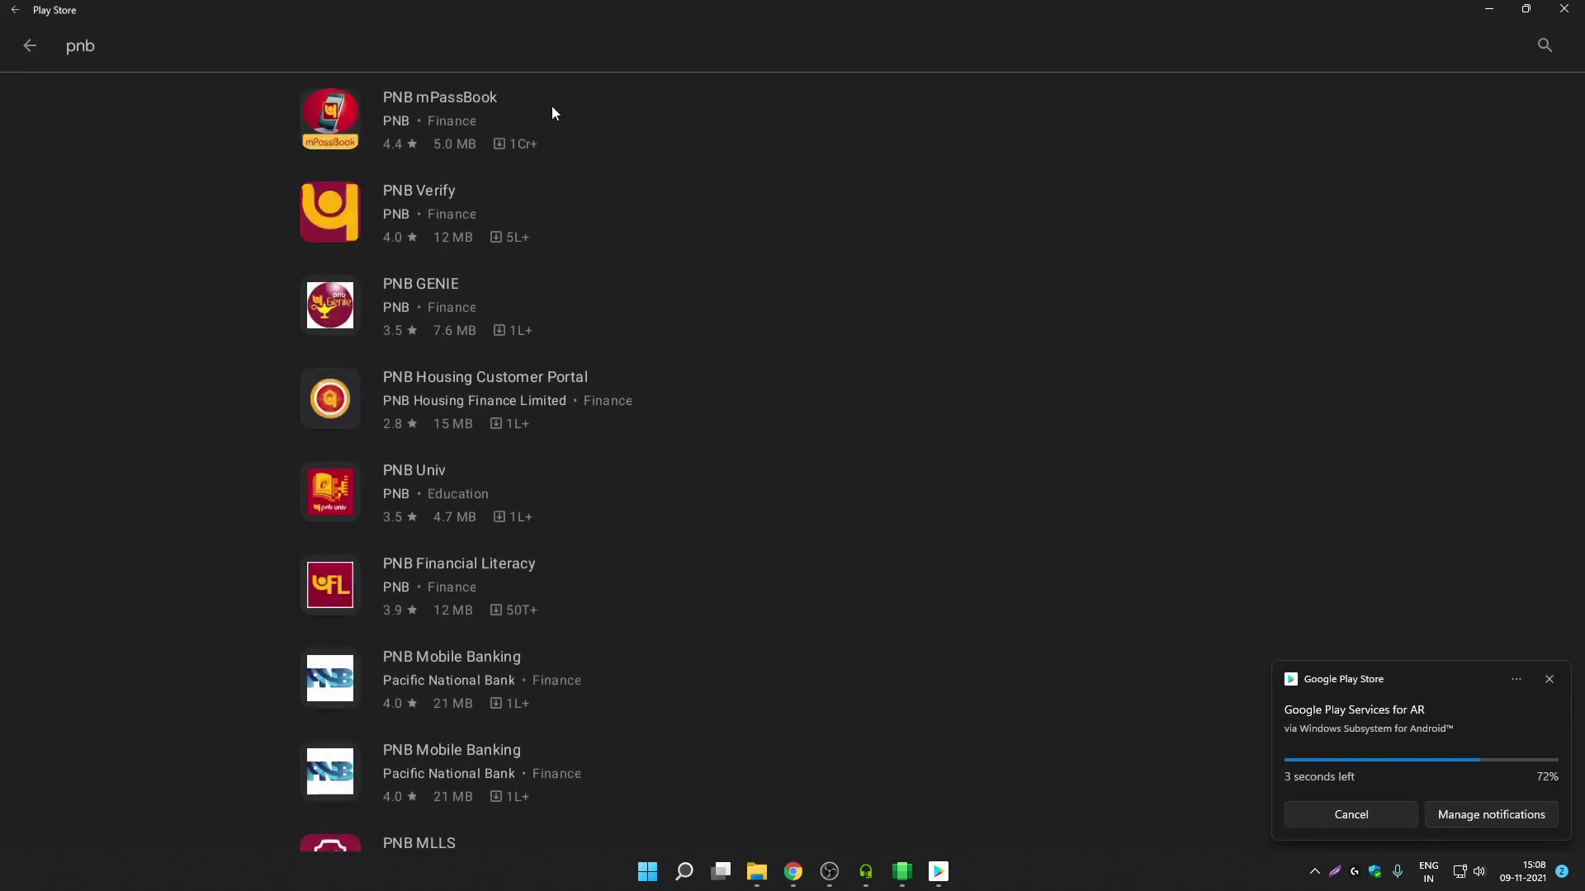
Step: Install and open PNB mPassBook, then dismiss its rooted-device error
{"action": "left_click", "coordinate": [551, 105]}
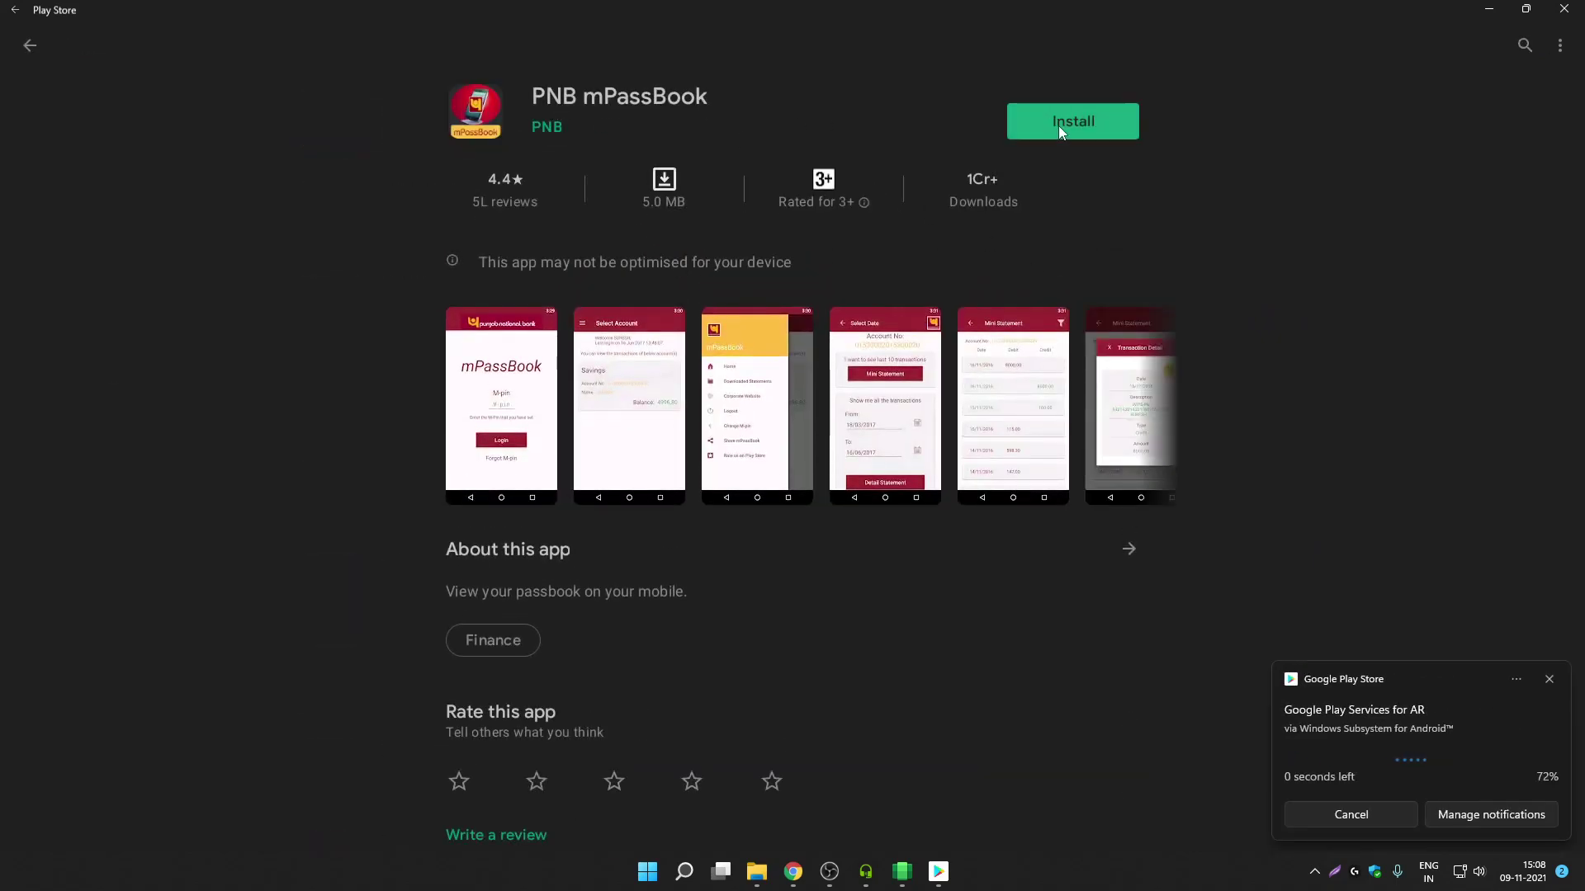
{"action": "left_click", "coordinate": [1058, 126]}
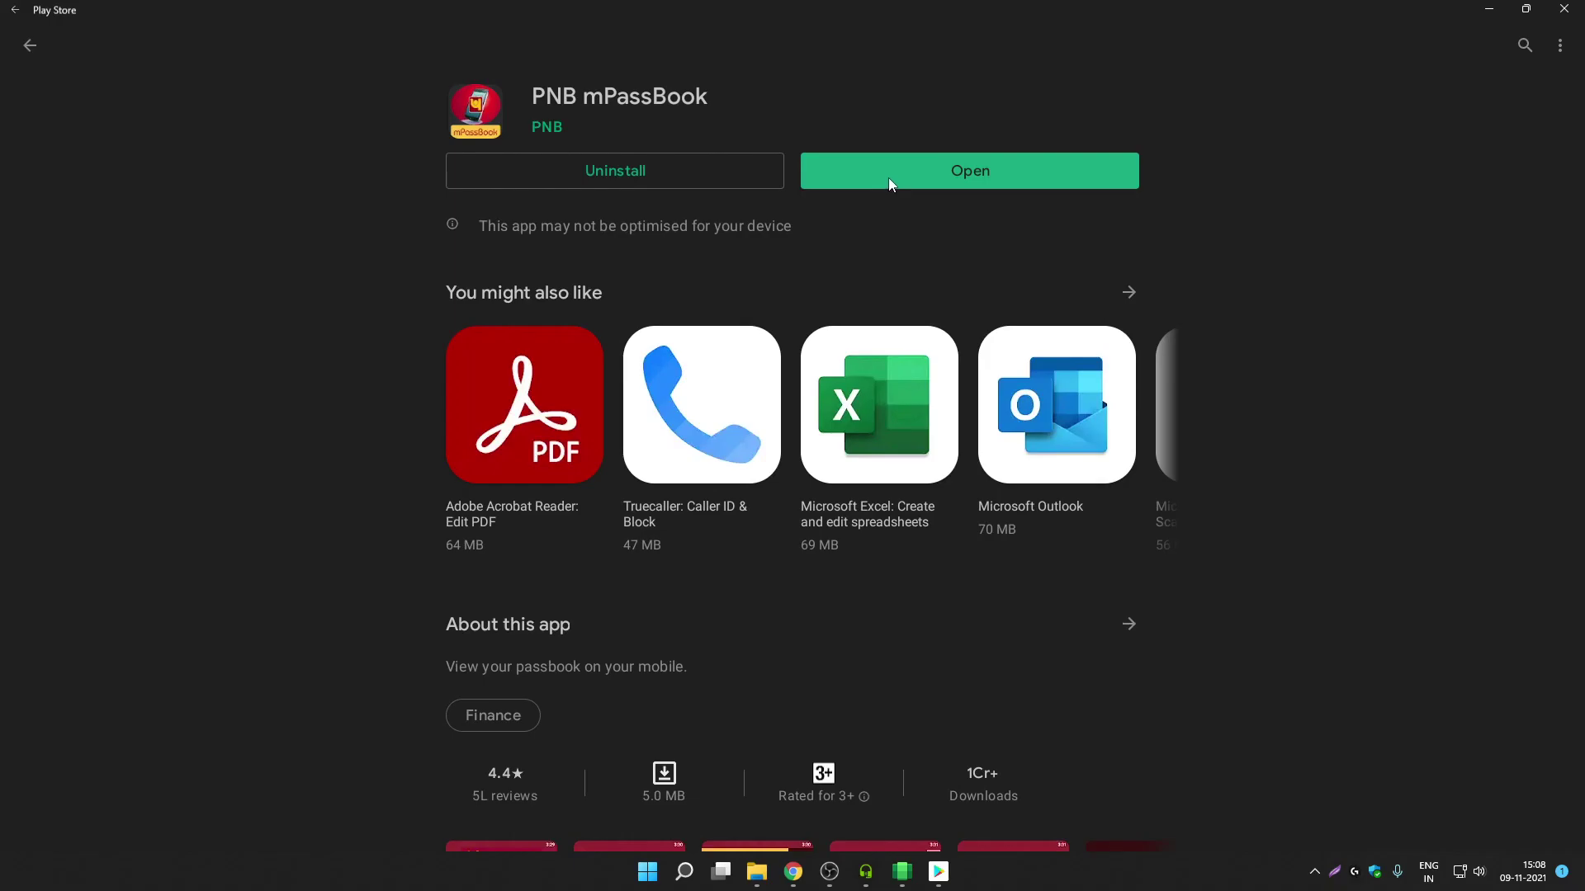
{"action": "left_click", "coordinate": [888, 177]}
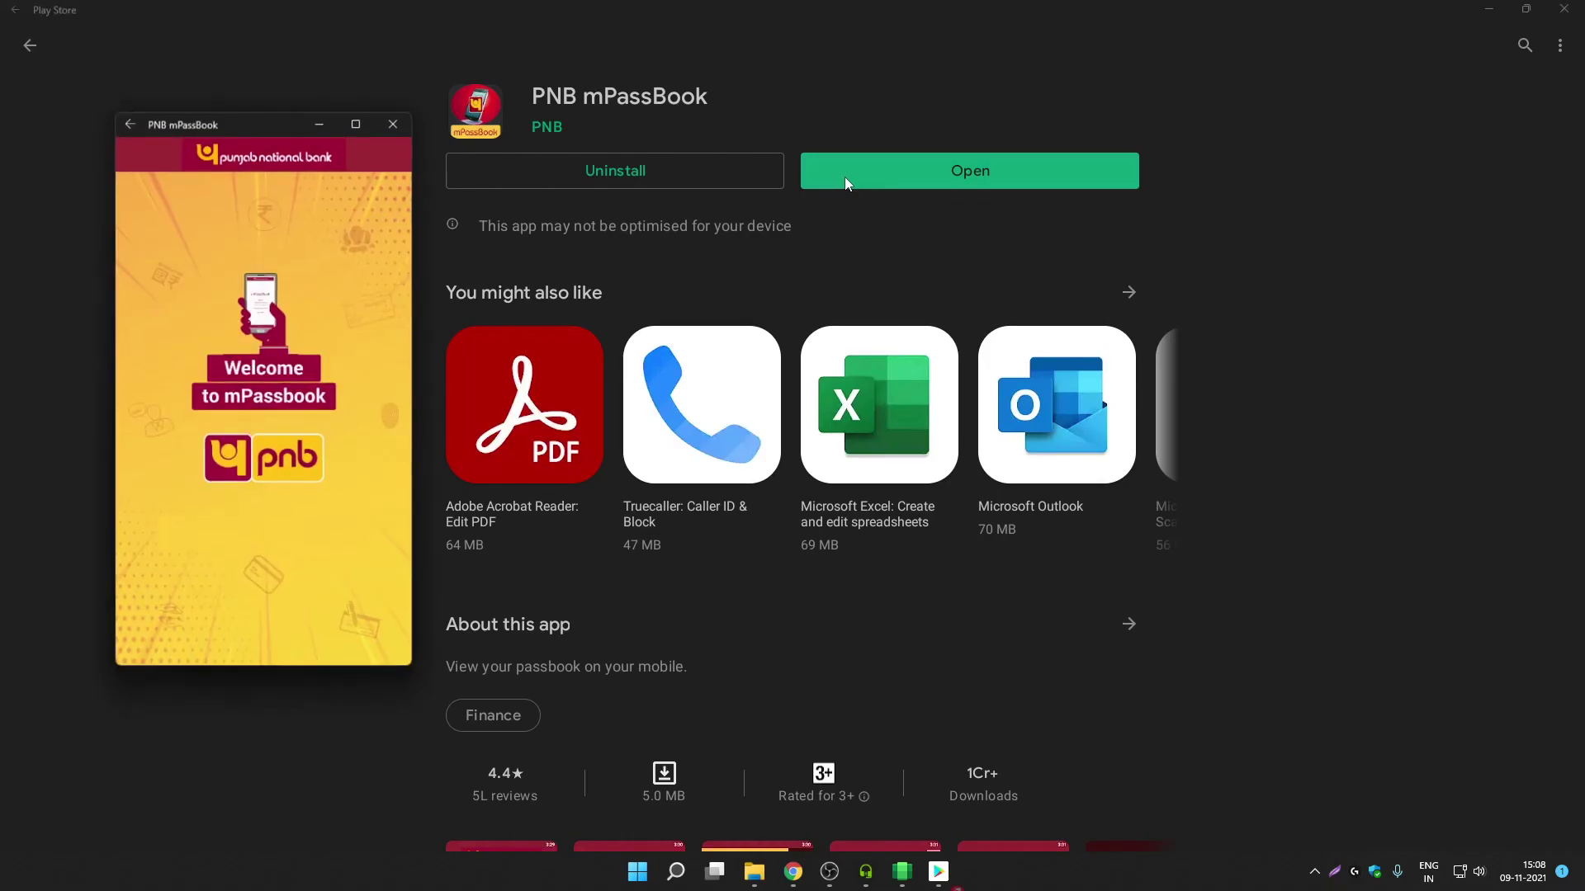
{"action": "left_click_drag", "start_coordinate": [264, 122], "coordinate": [768, 92]}
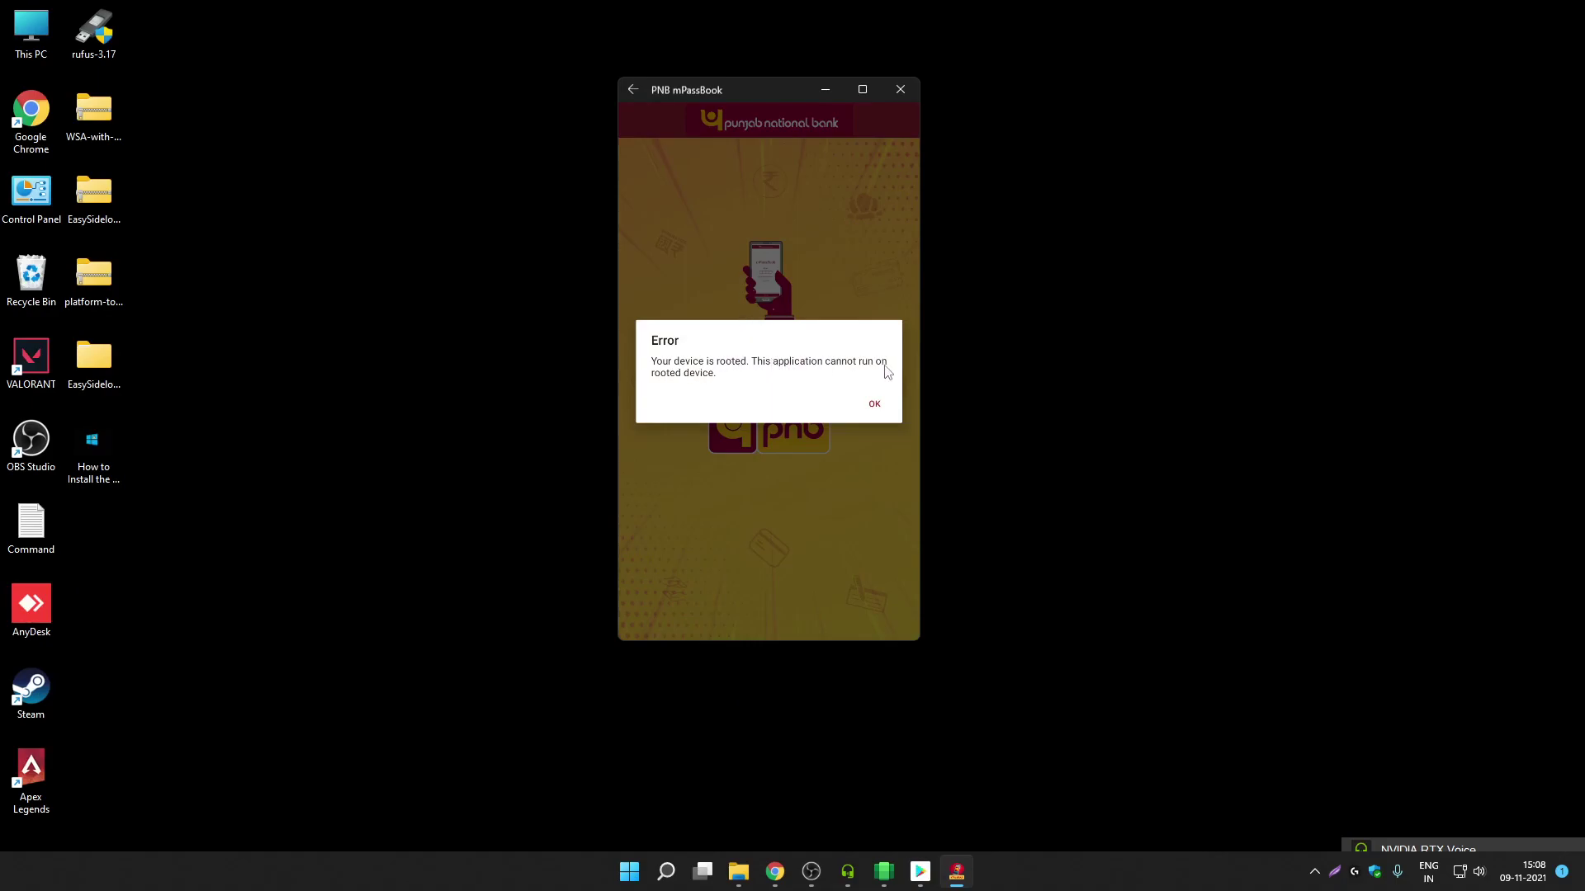
{"action": "left_click", "coordinate": [874, 408]}
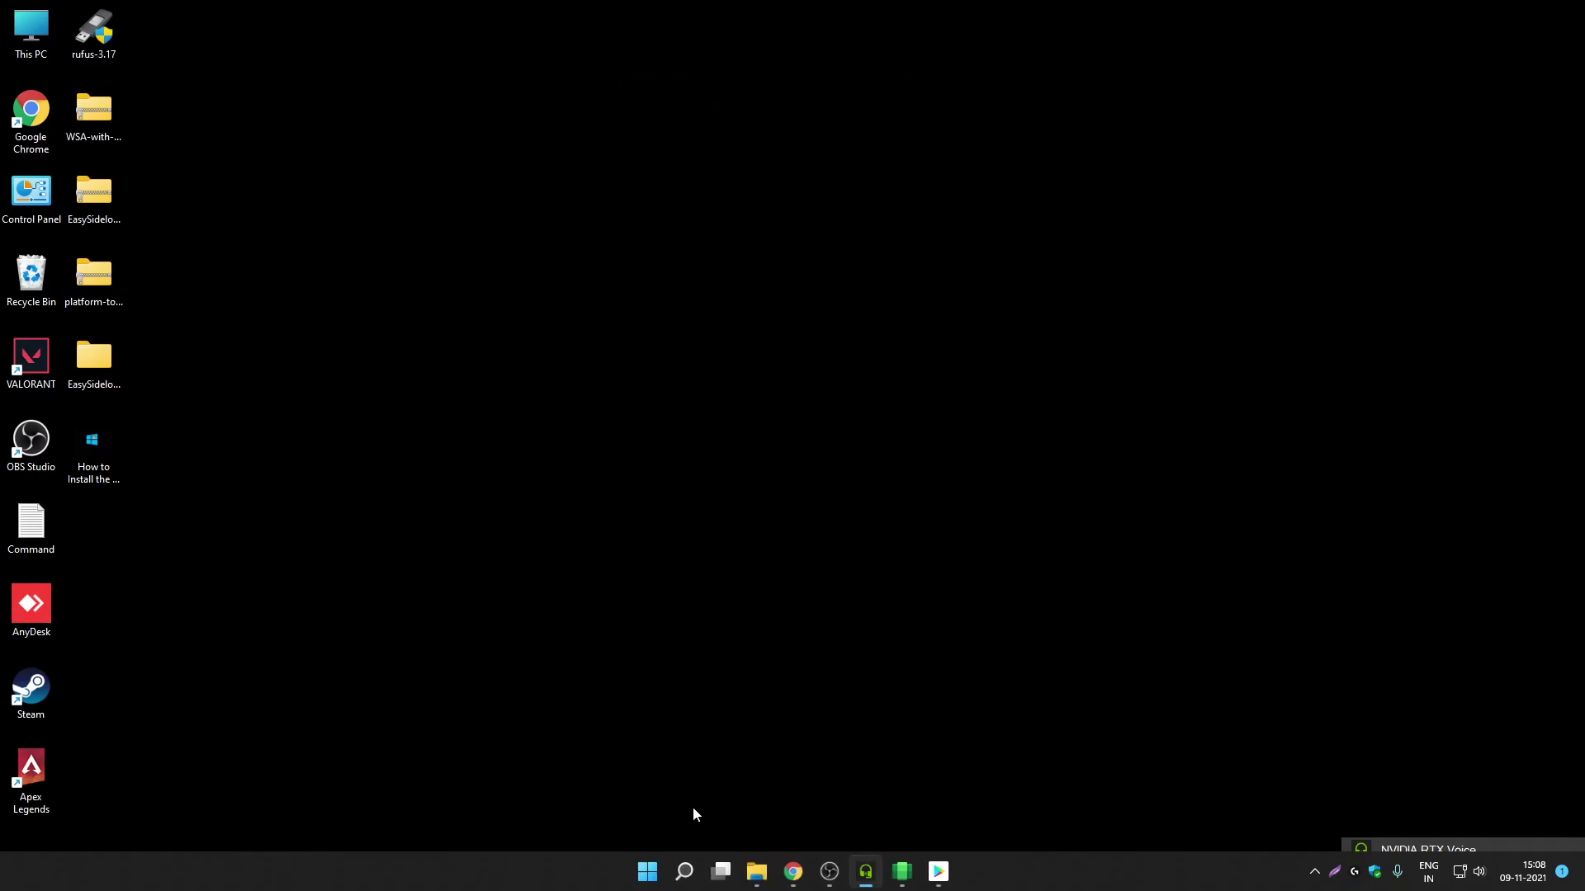
Step: Launch the Magisk app from Windows search and bring its window into focus
{"action": "left_click", "coordinate": [685, 872]}
{"action": "type", "text": "magisk"}
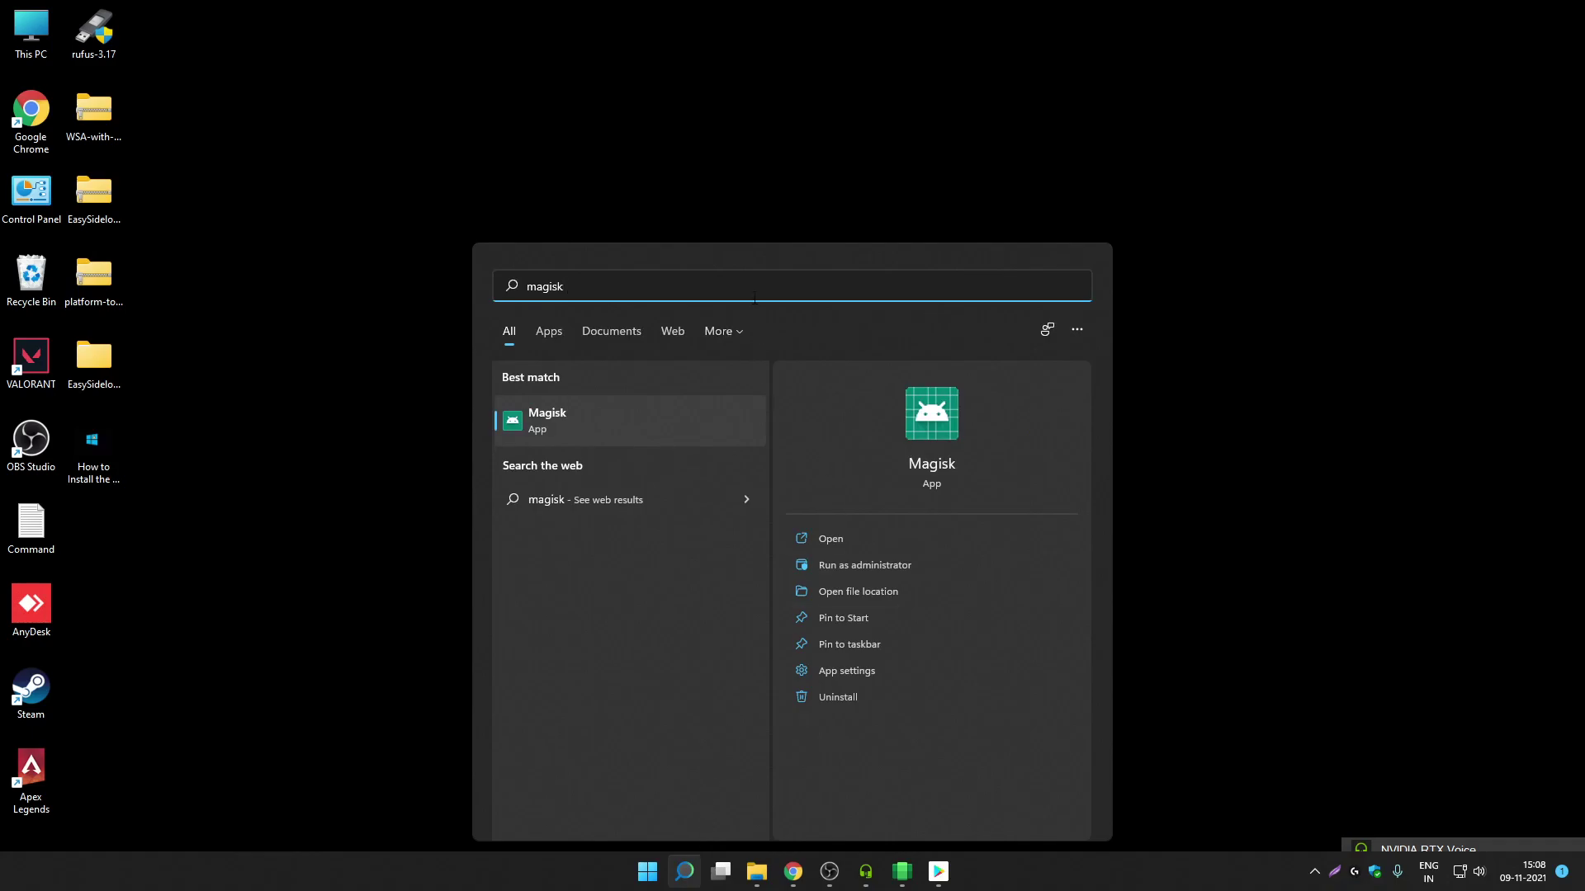
{"action": "left_click", "coordinate": [850, 542]}
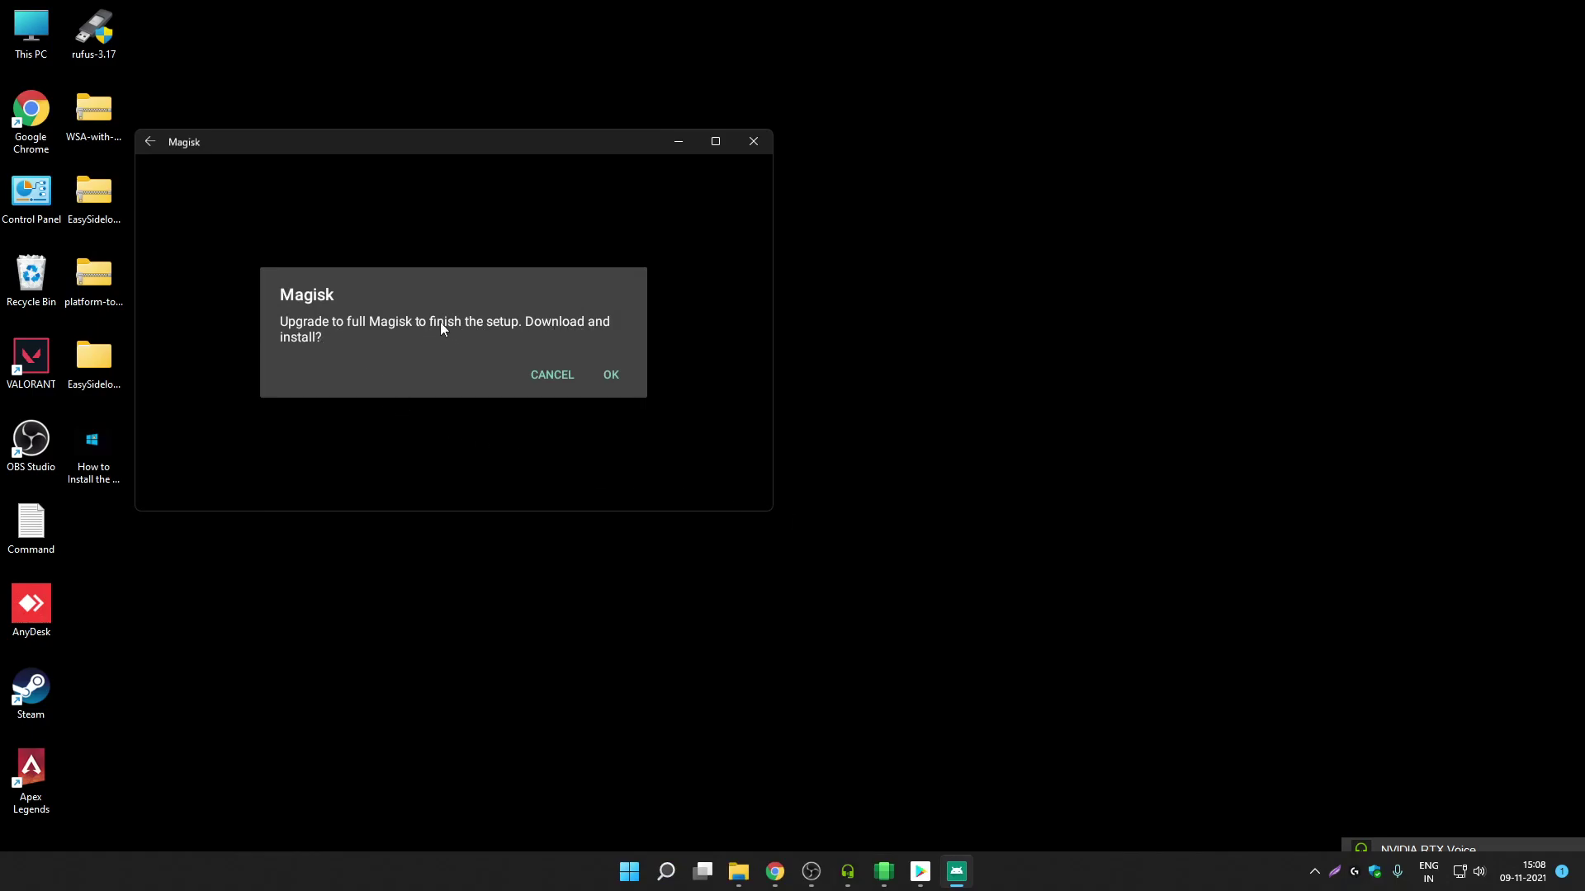
{"action": "right_click", "coordinate": [926, 294]}
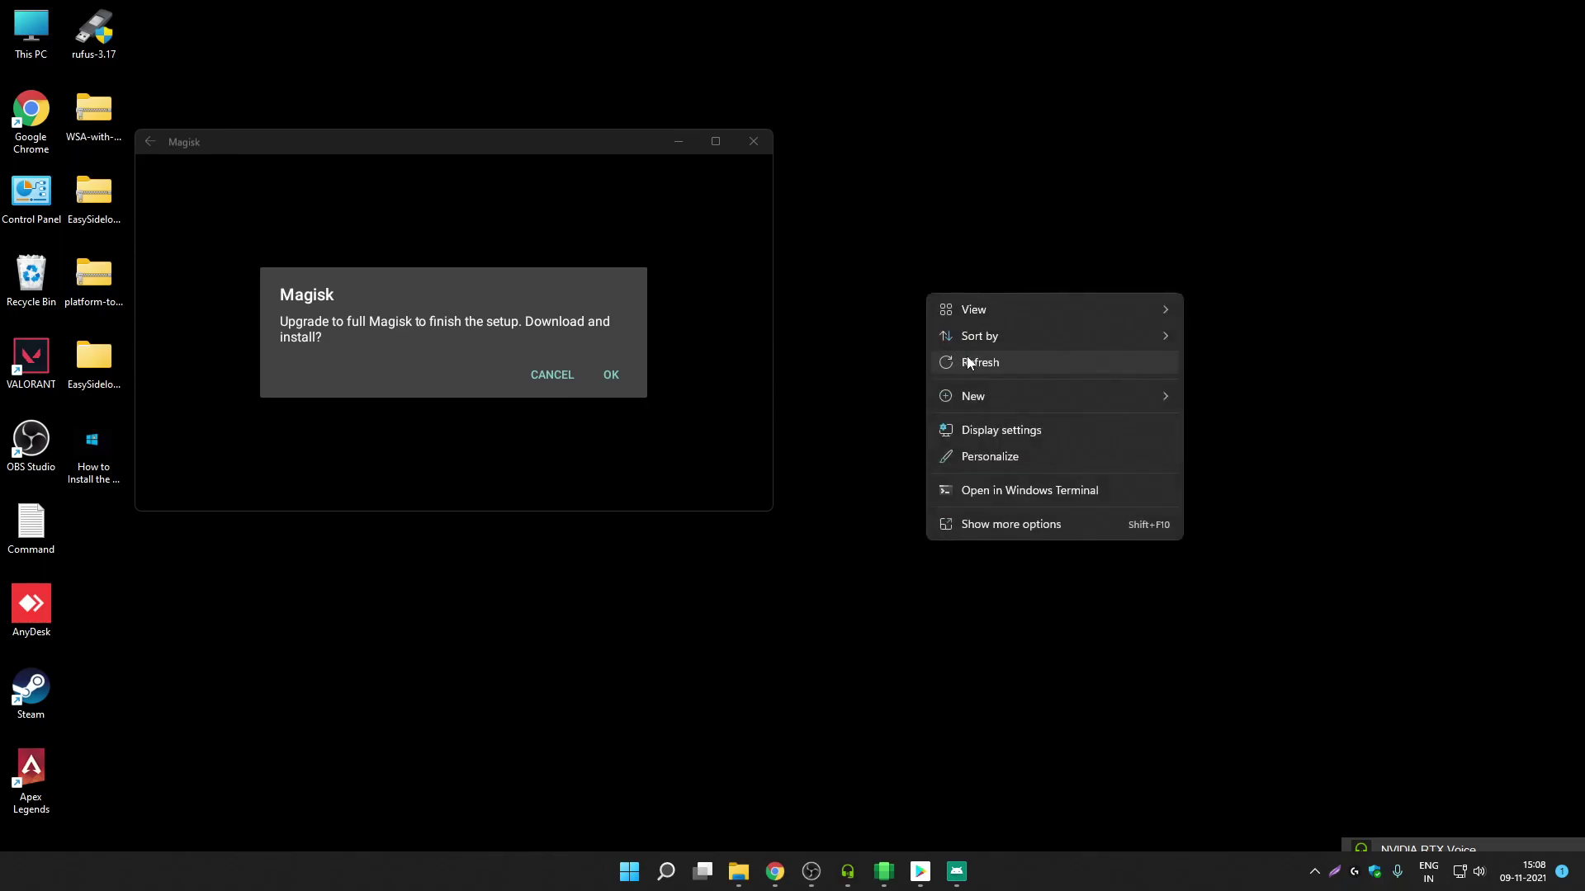
{"action": "left_click", "coordinate": [967, 363]}
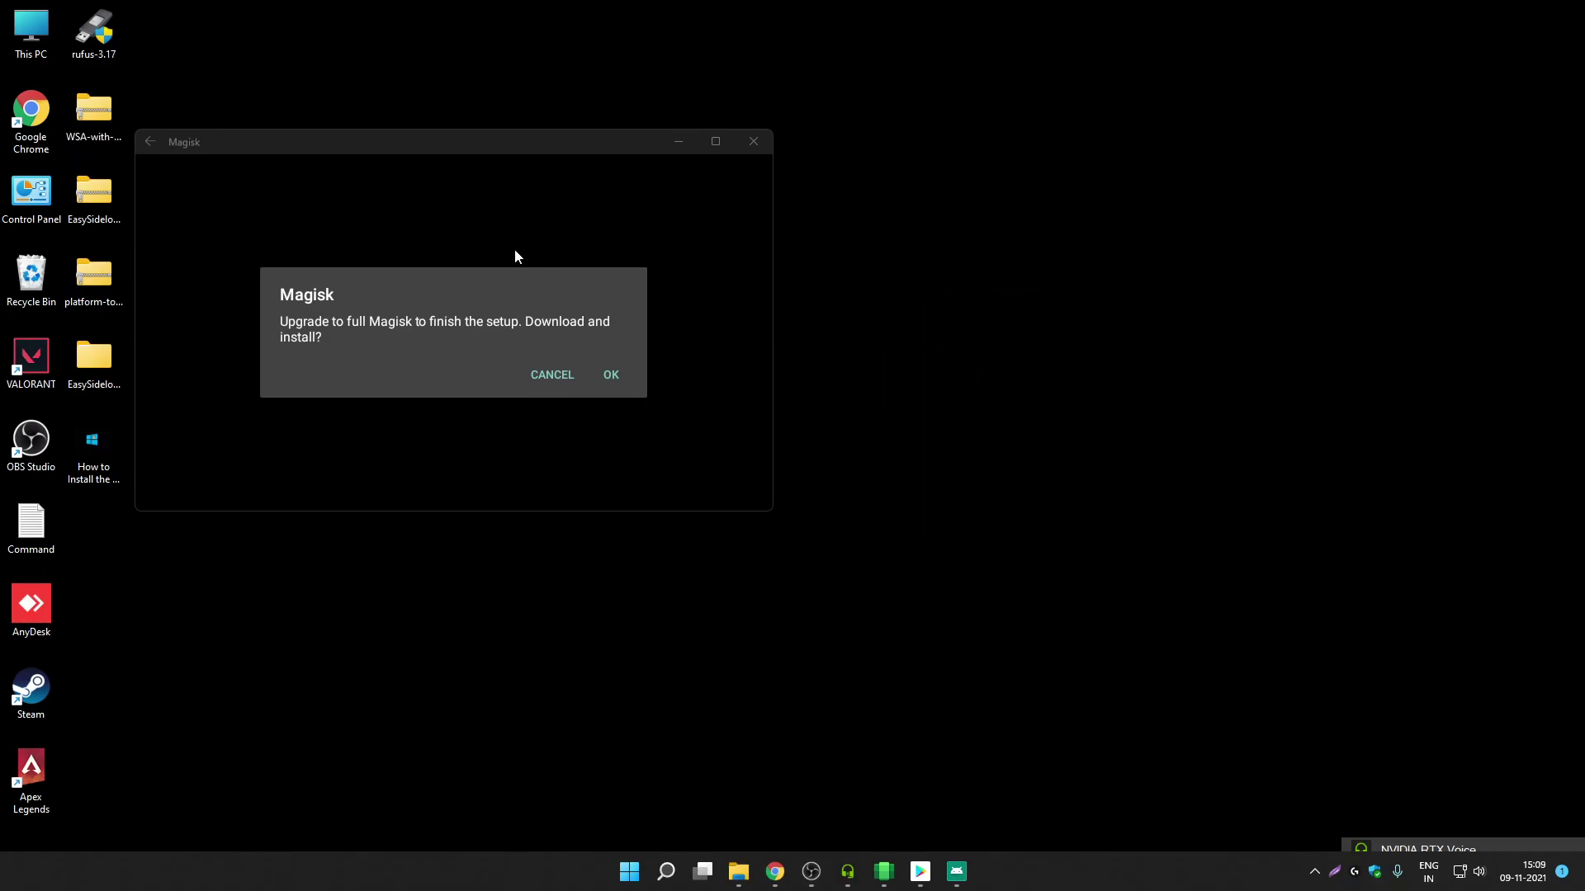
{"action": "left_click", "coordinate": [364, 283]}
Step: Accept the full Magisk upgrade, allow installs from this source, install it and open it
{"action": "left_click", "coordinate": [611, 375]}
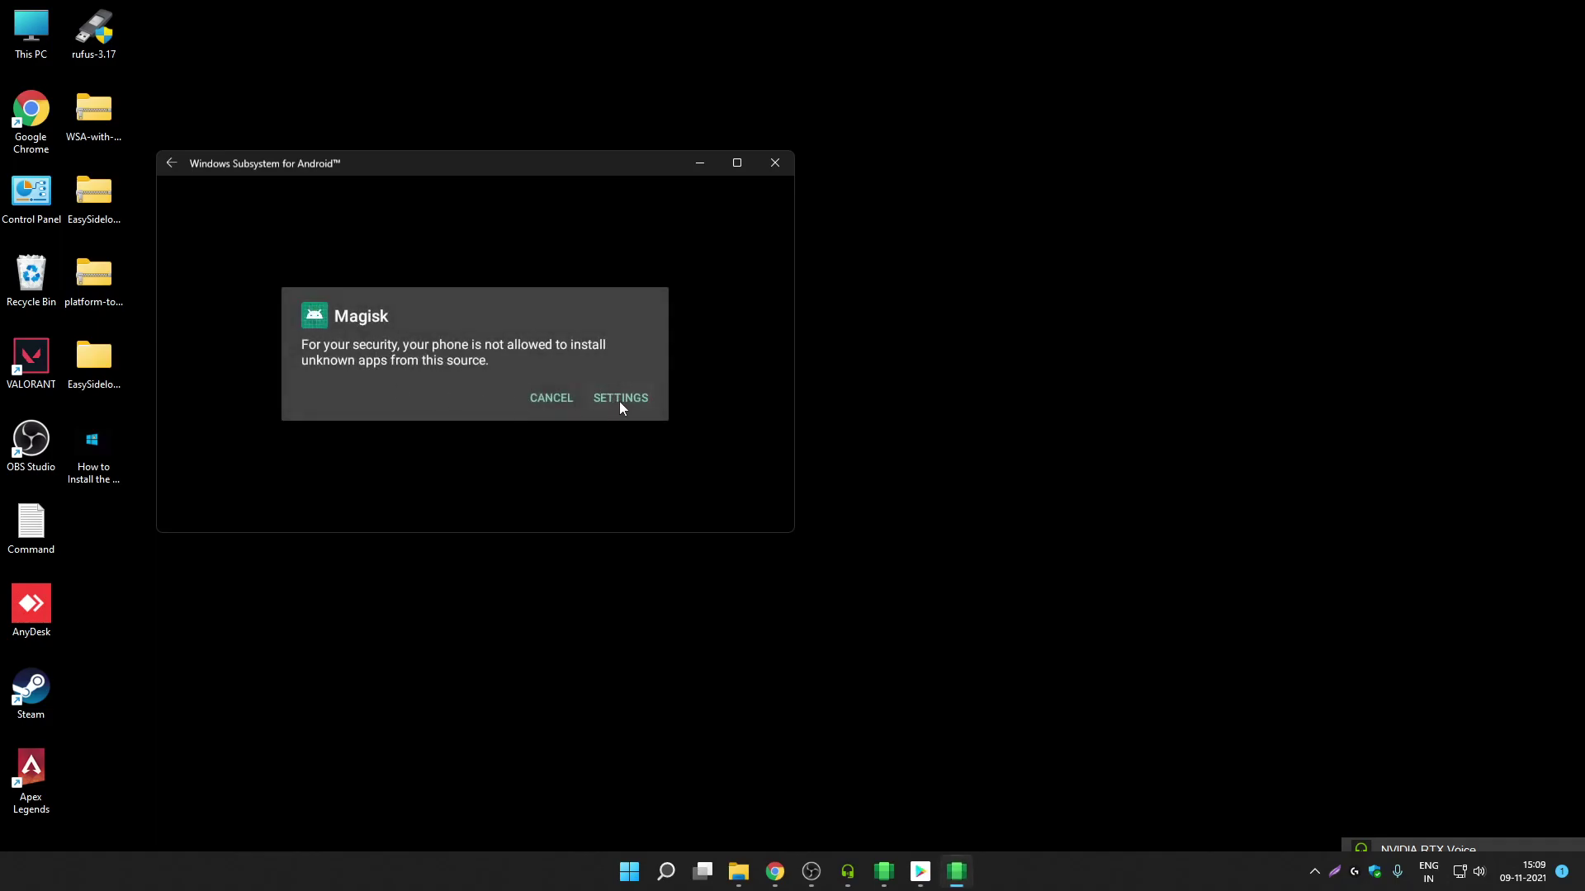
{"action": "left_click", "coordinate": [621, 397]}
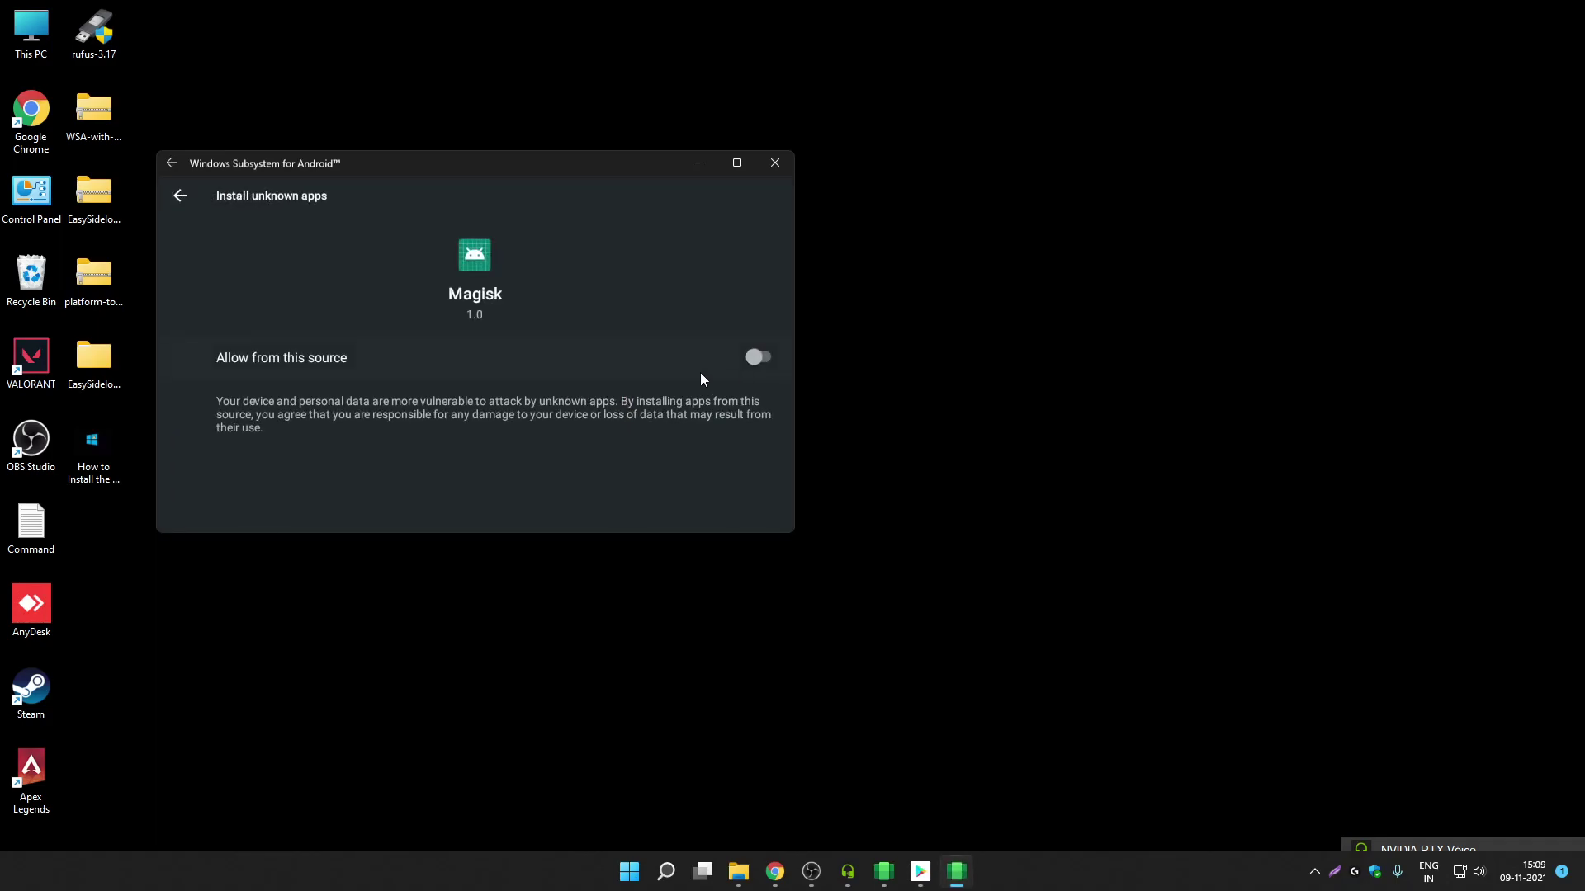
{"action": "left_click", "coordinate": [761, 359]}
{"action": "left_click", "coordinate": [177, 199]}
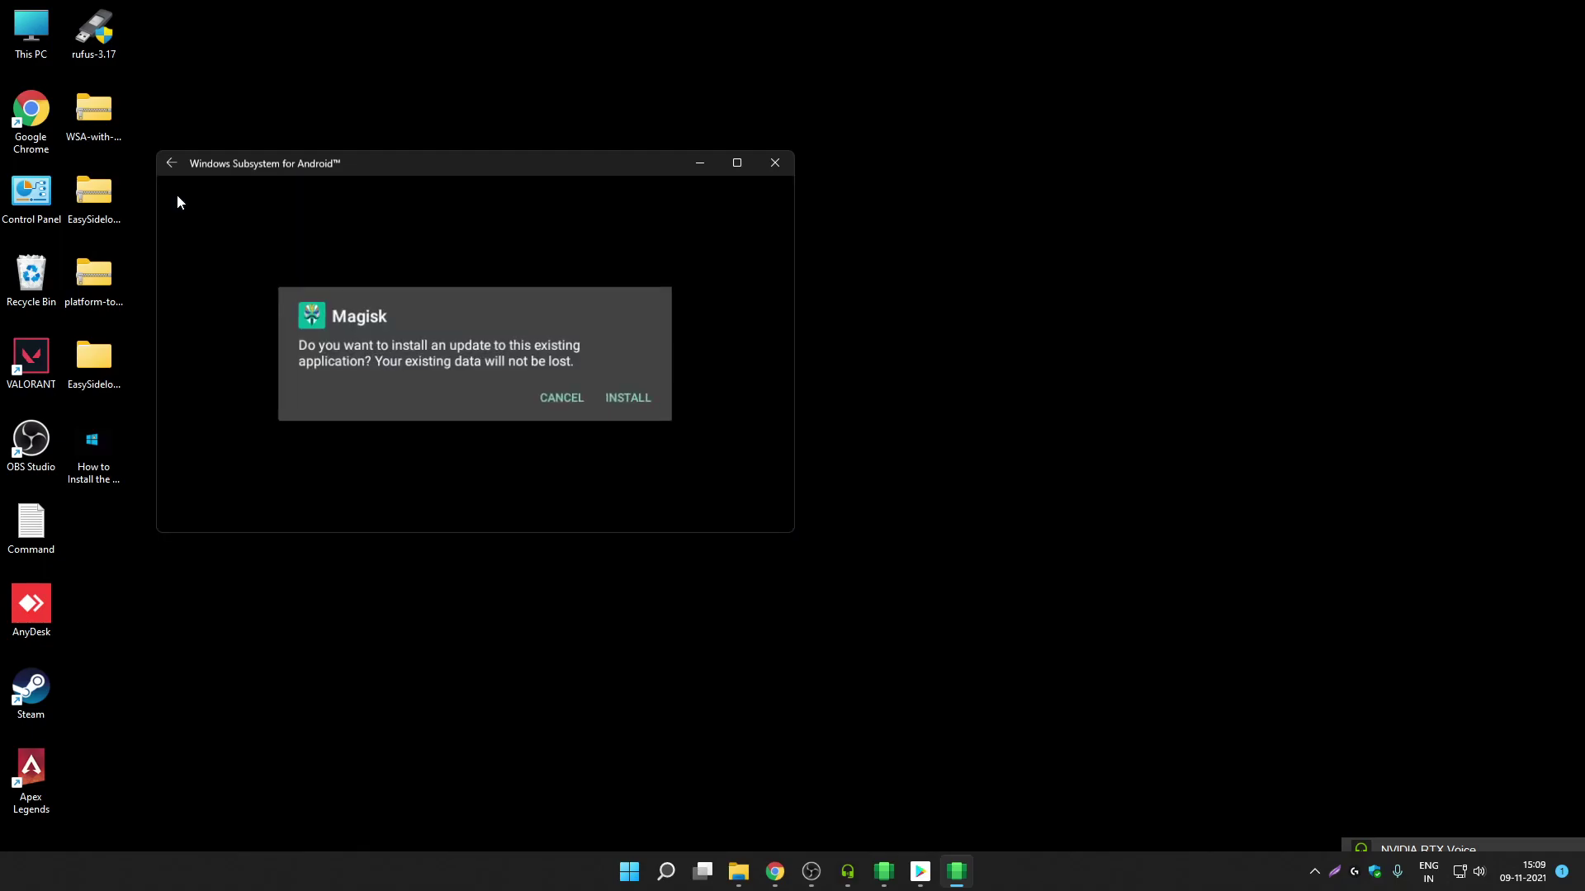
{"action": "left_click", "coordinate": [630, 396]}
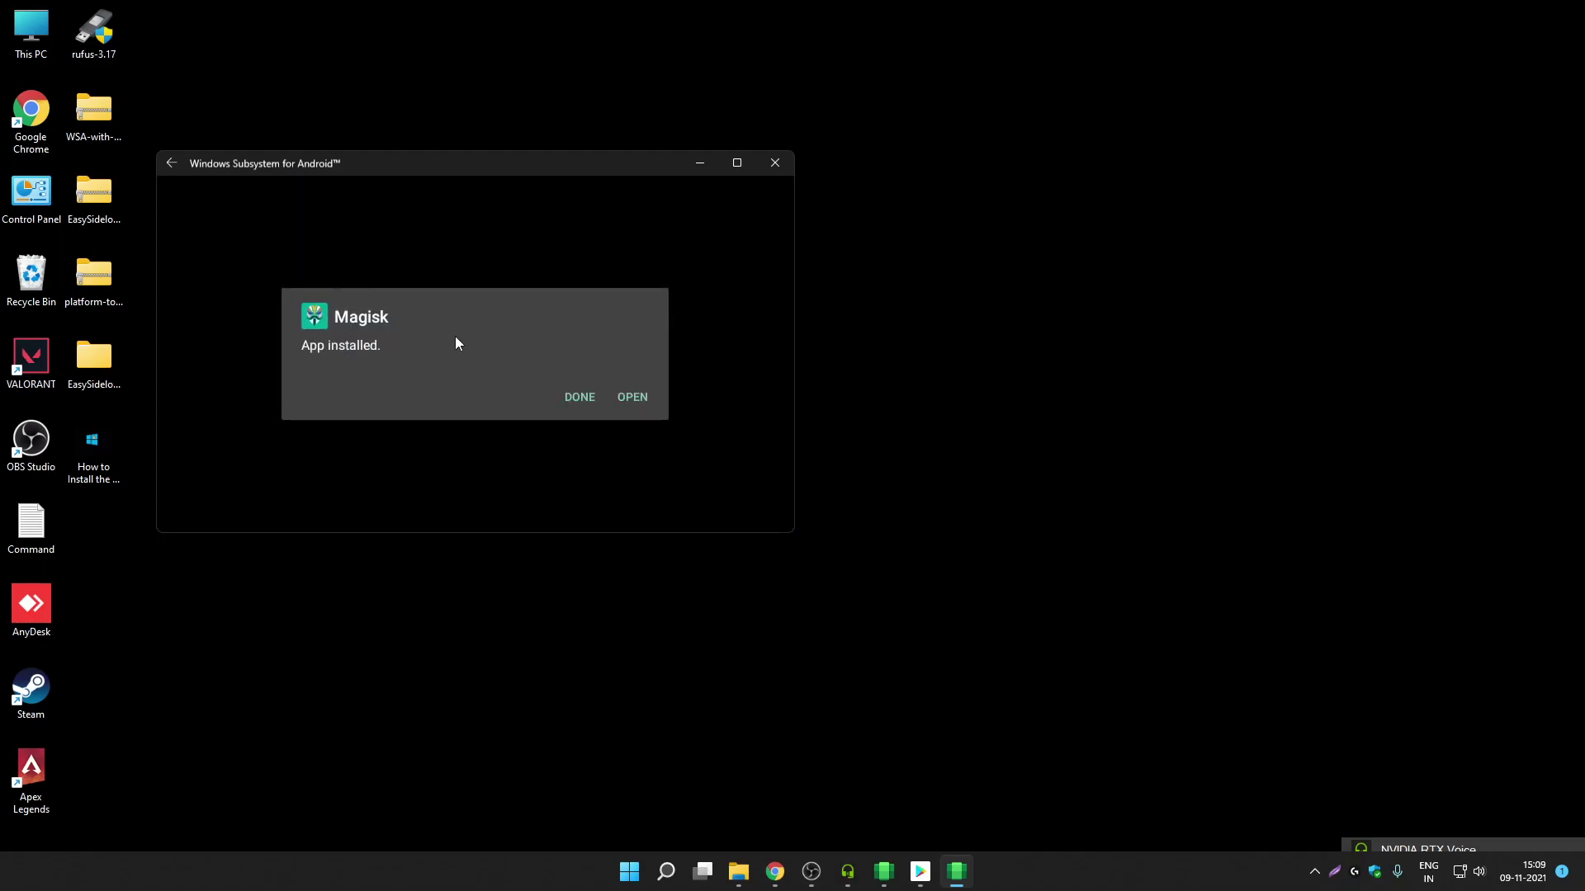
{"action": "left_click", "coordinate": [633, 398]}
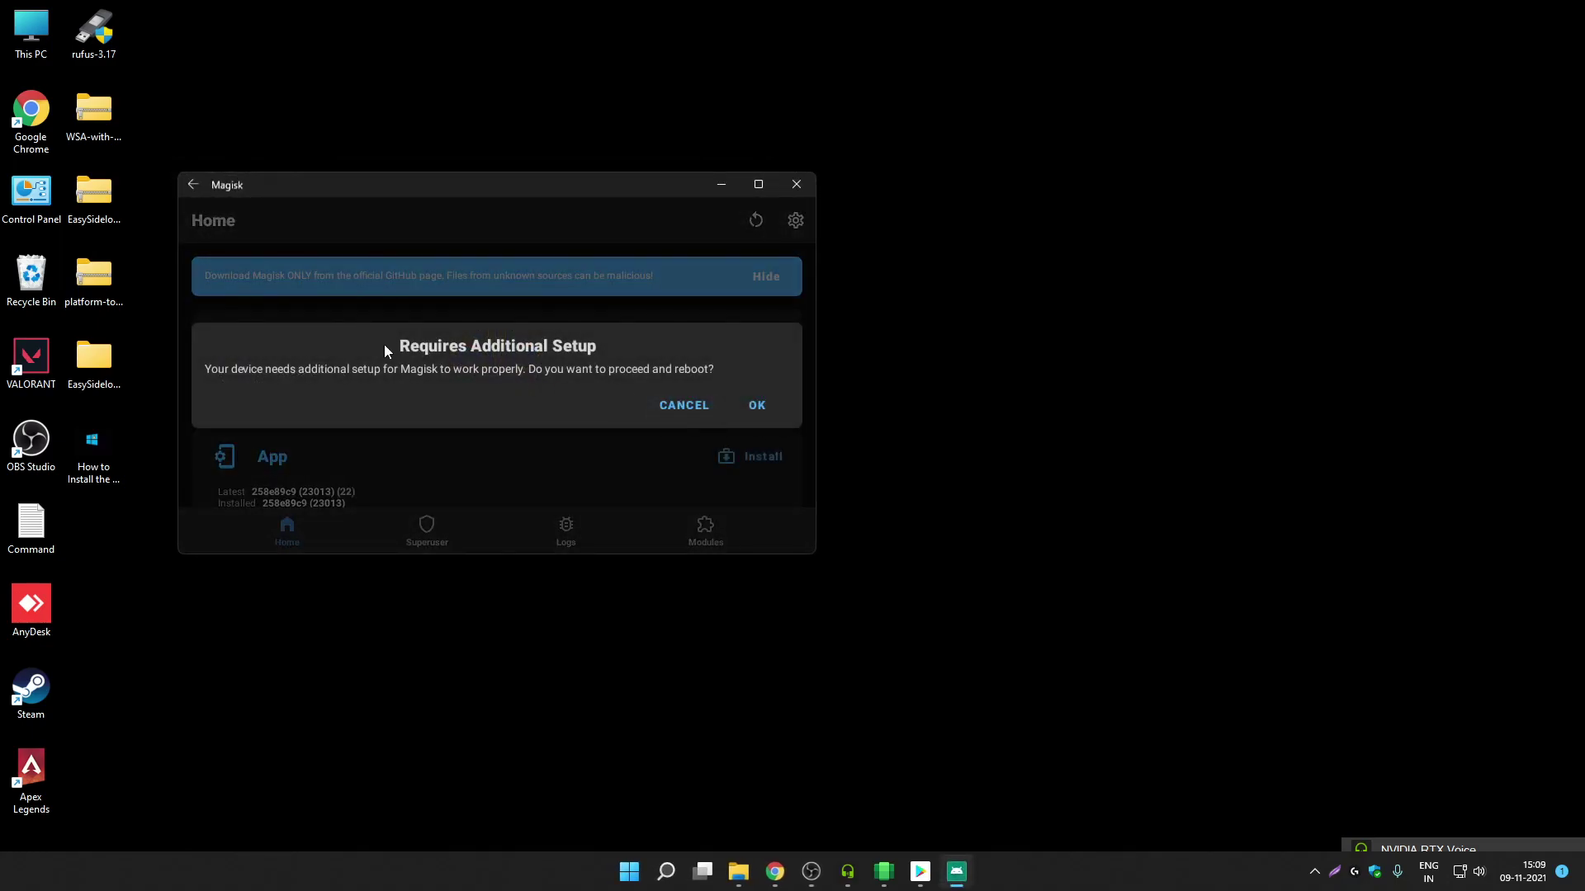
Step: Accept Magisk's additional setup and reboot the Android subsystem
{"action": "left_click", "coordinate": [756, 405]}
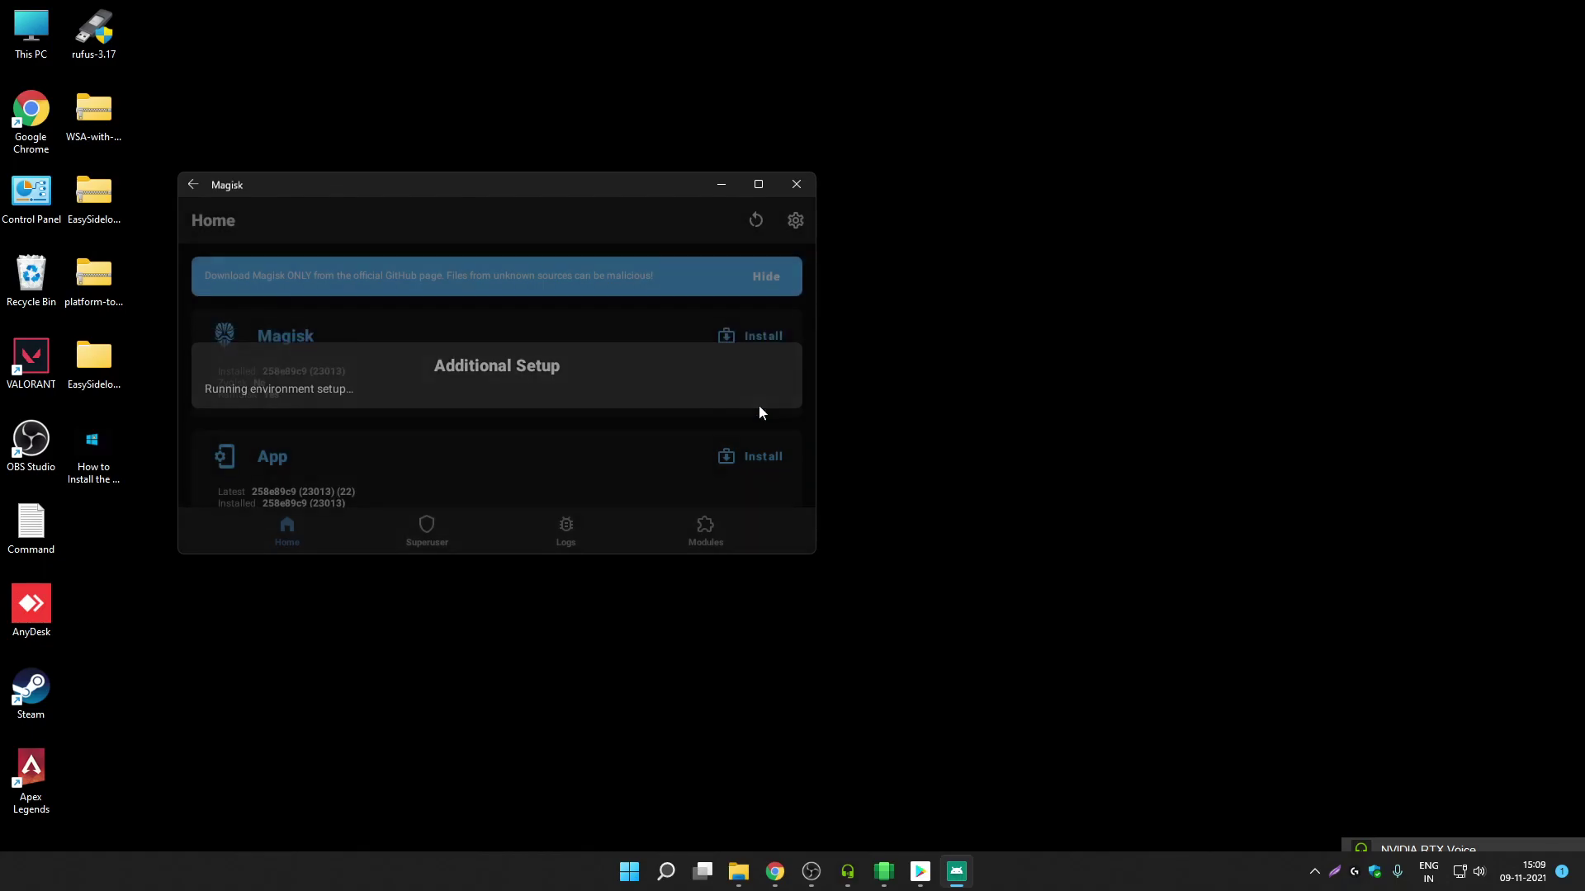
{"action": "left_click", "coordinate": [754, 231]}
{"action": "left_click", "coordinate": [728, 260]}
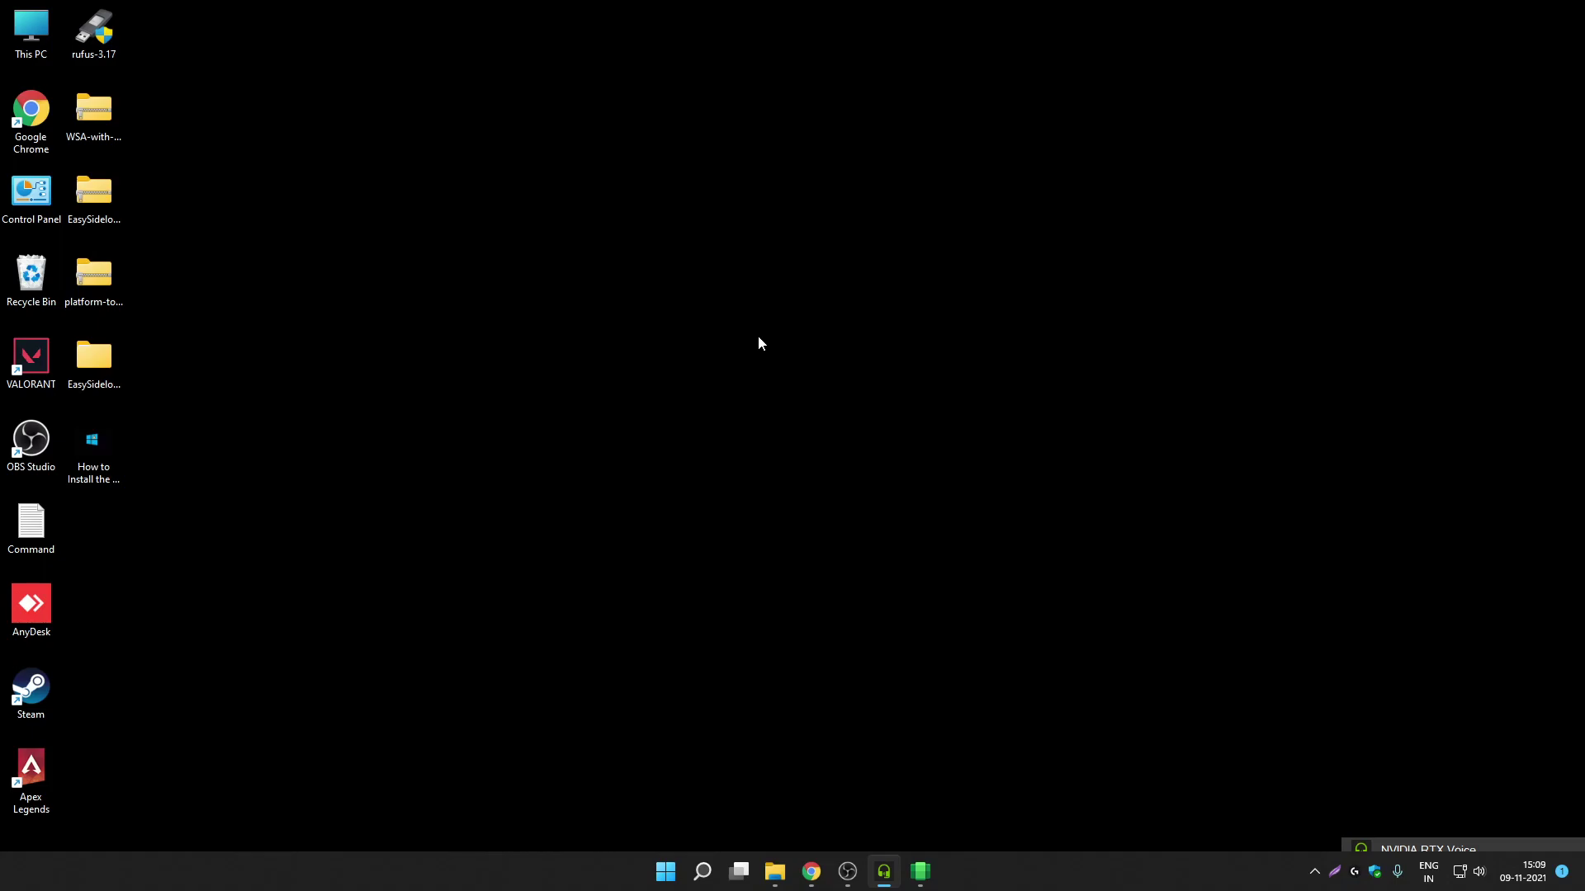
Step: Refresh the Windows desktop several times from its context menu
{"action": "right_click", "coordinate": [707, 337]}
{"action": "left_click", "coordinate": [749, 408]}
{"action": "right_click", "coordinate": [802, 492]}
{"action": "left_click", "coordinate": [832, 560]}
{"action": "right_click", "coordinate": [716, 383]}
{"action": "left_click", "coordinate": [767, 450]}
{"action": "left_click_drag", "start_coordinate": [698, 377], "coordinate": [665, 430]}
{"action": "right_click", "coordinate": [703, 376]}
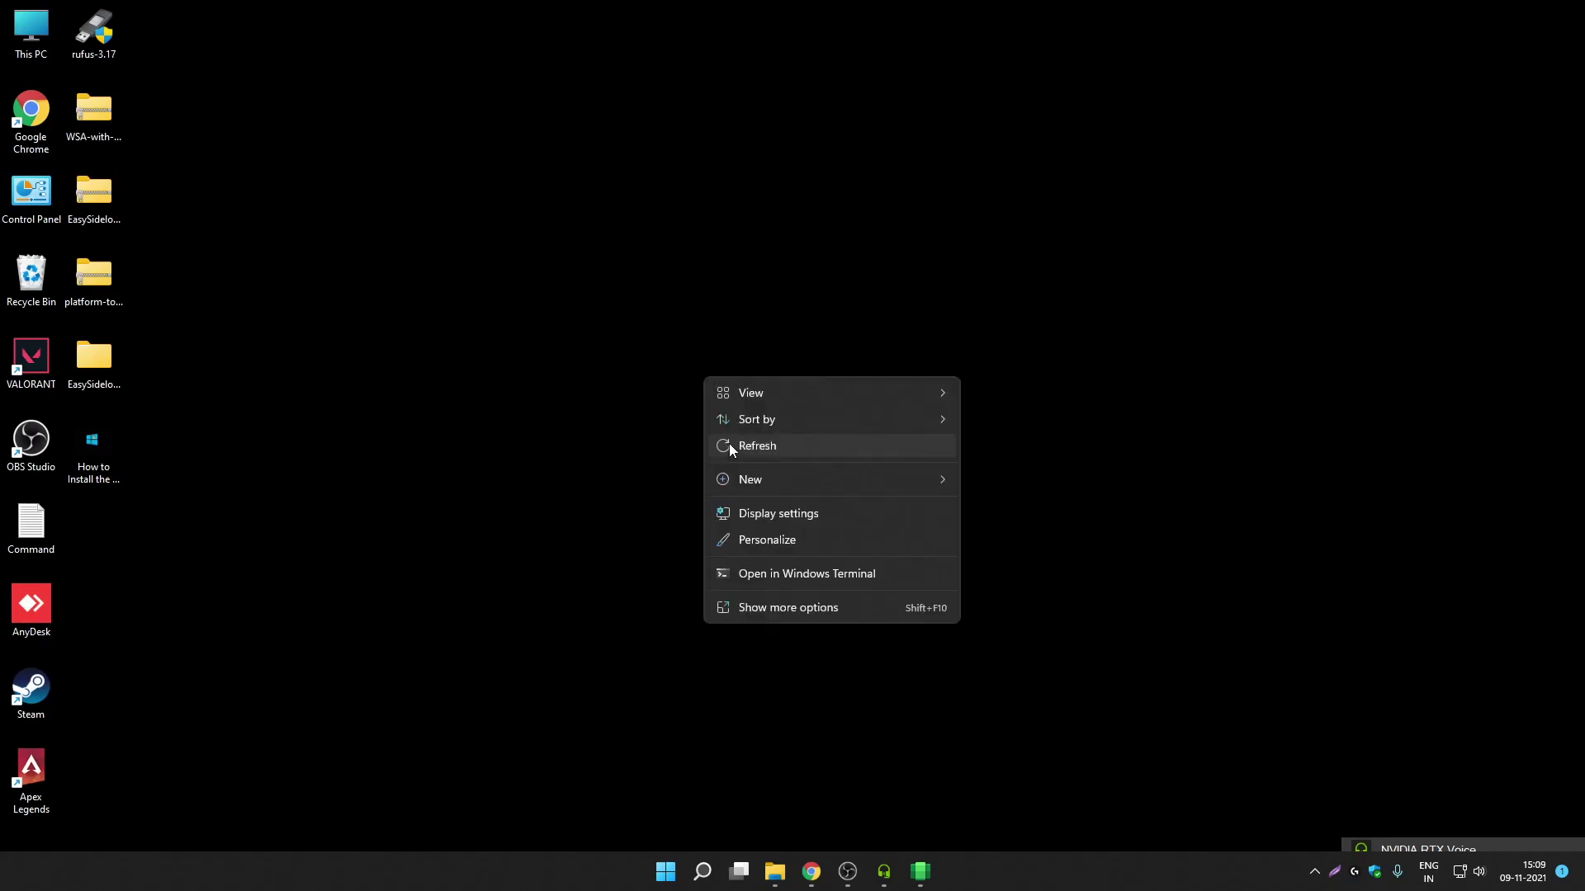
{"action": "left_click", "coordinate": [771, 447]}
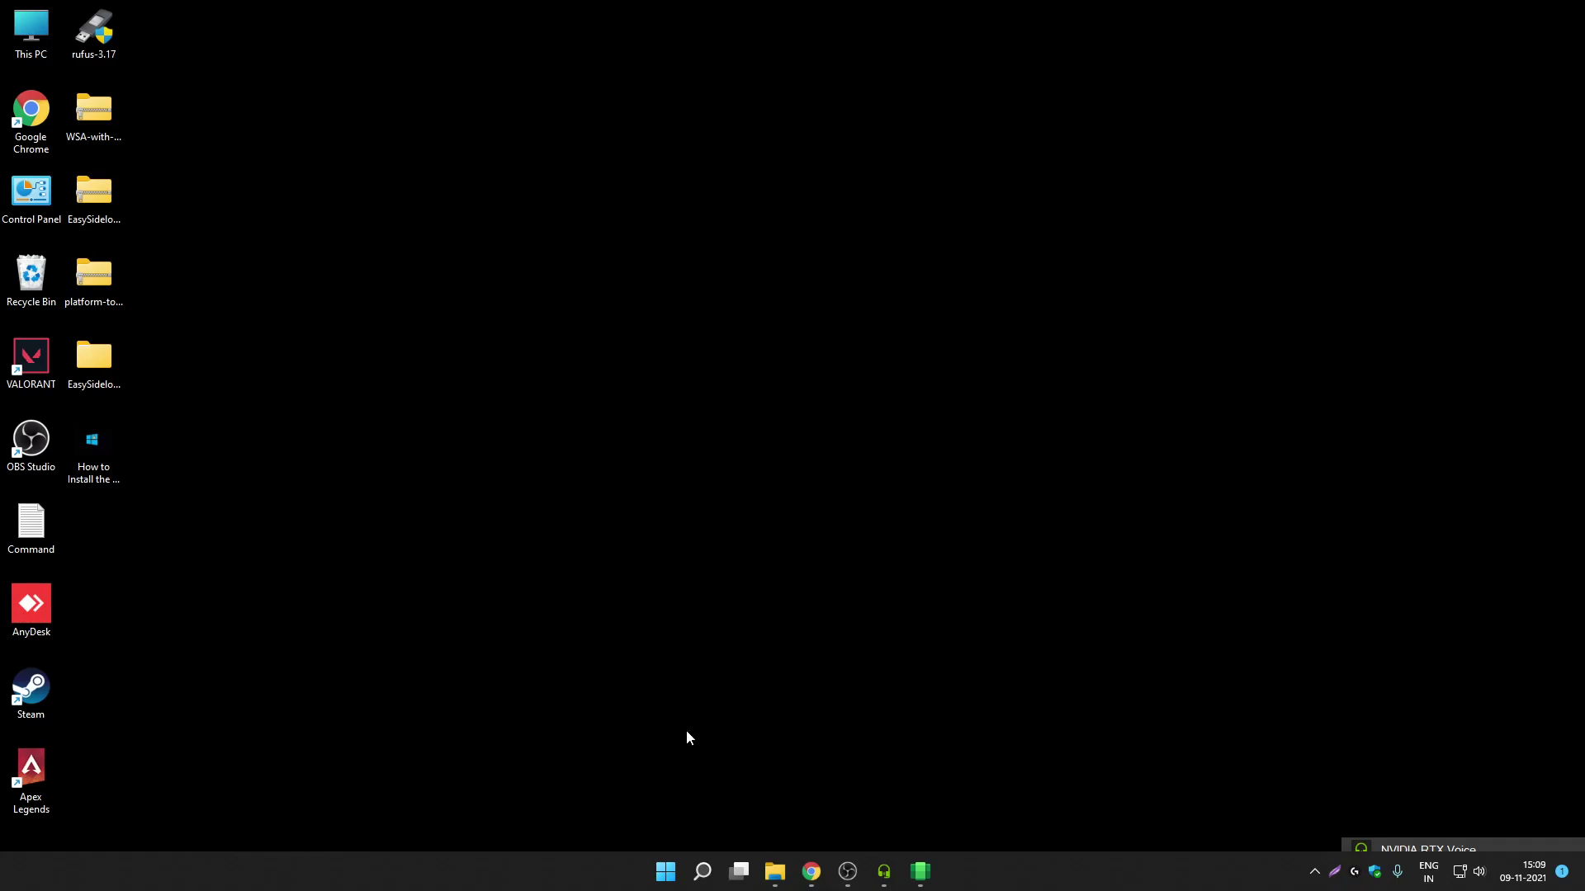
Step: Launch Magisk from Windows search and center its window
{"action": "left_click", "coordinate": [708, 861]}
{"action": "type", "text": "magisk"}
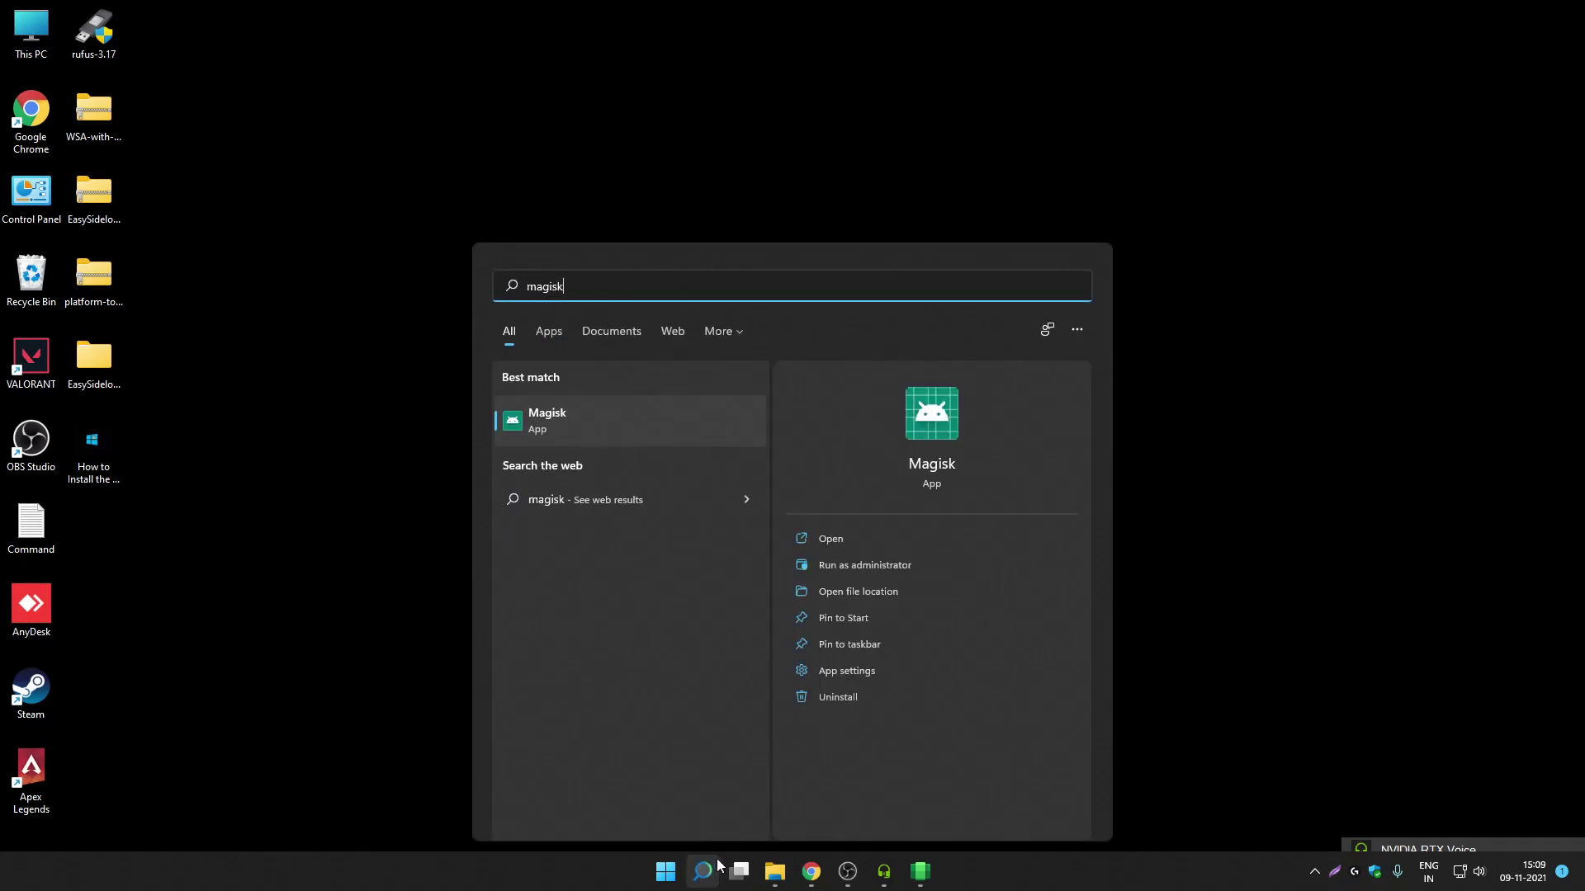
{"action": "left_click", "coordinate": [878, 539]}
{"action": "left_click_drag", "start_coordinate": [585, 210], "coordinate": [778, 168]}
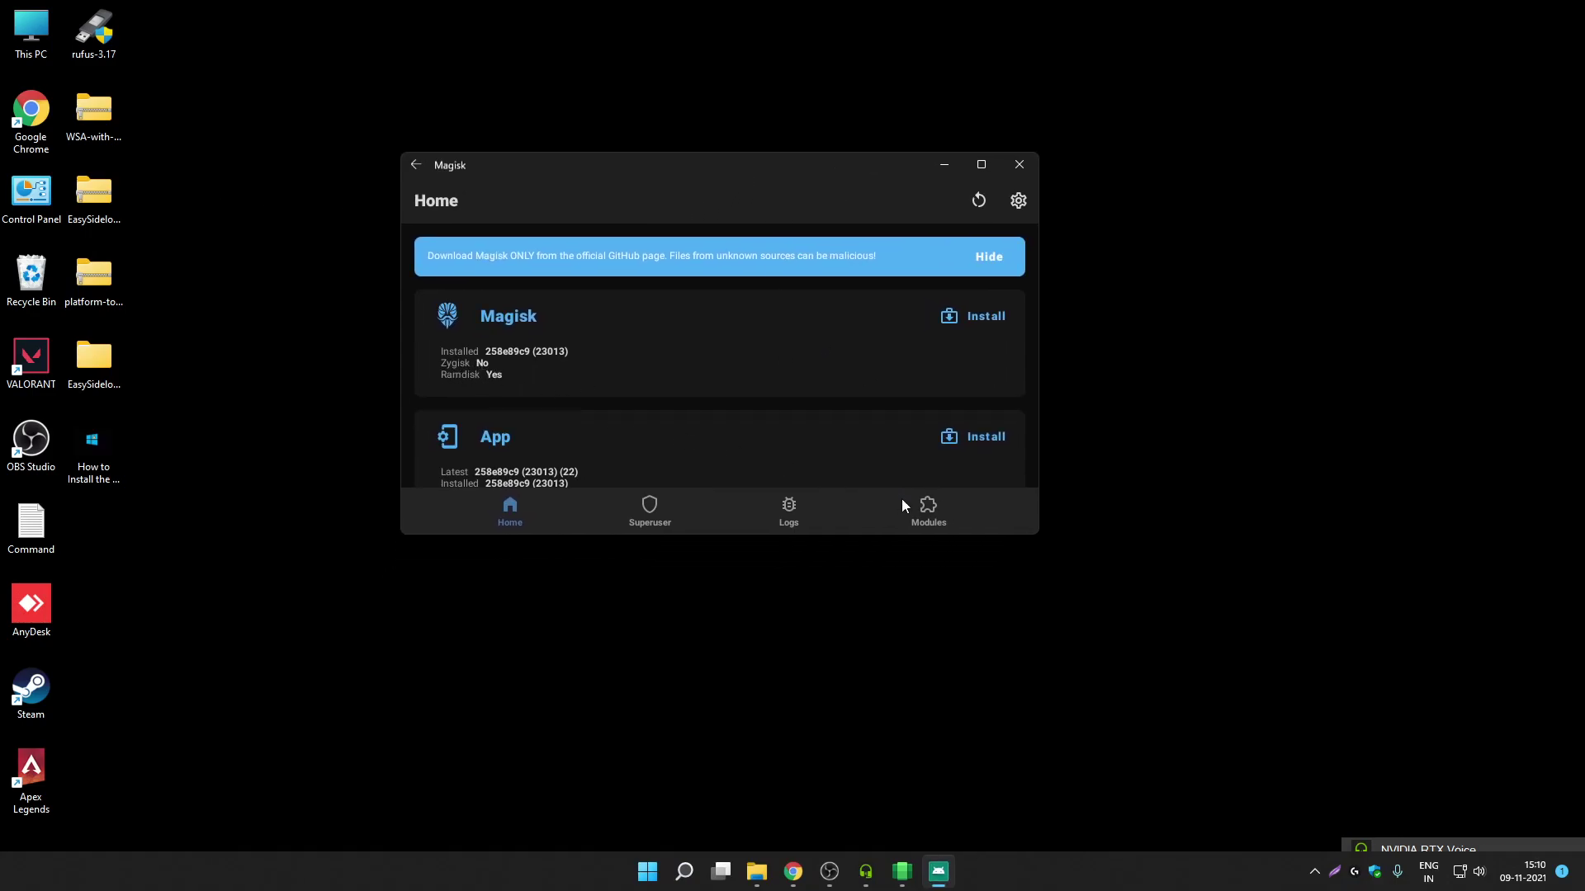
Step: In Magisk settings, turn on Zygisk and add PNB mPassBook to the DenyList
{"action": "left_click", "coordinate": [1018, 202]}
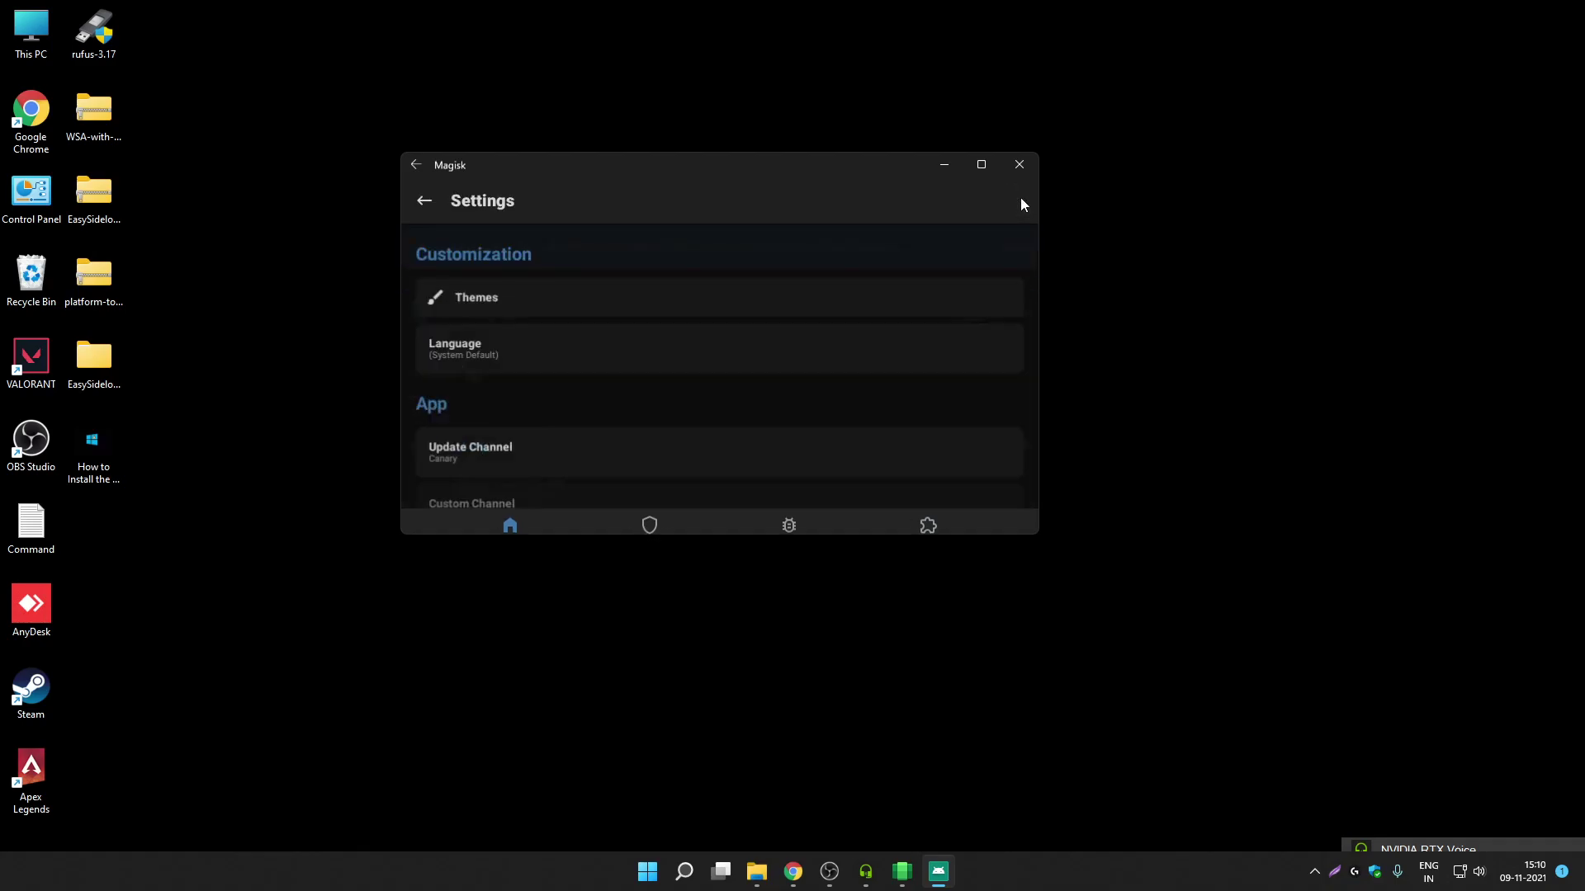
{"action": "scroll", "coordinate": [709, 446], "scroll_direction": "down", "scroll_amount": 3}
{"action": "scroll", "coordinate": [708, 434], "scroll_direction": "down", "scroll_amount": 5}
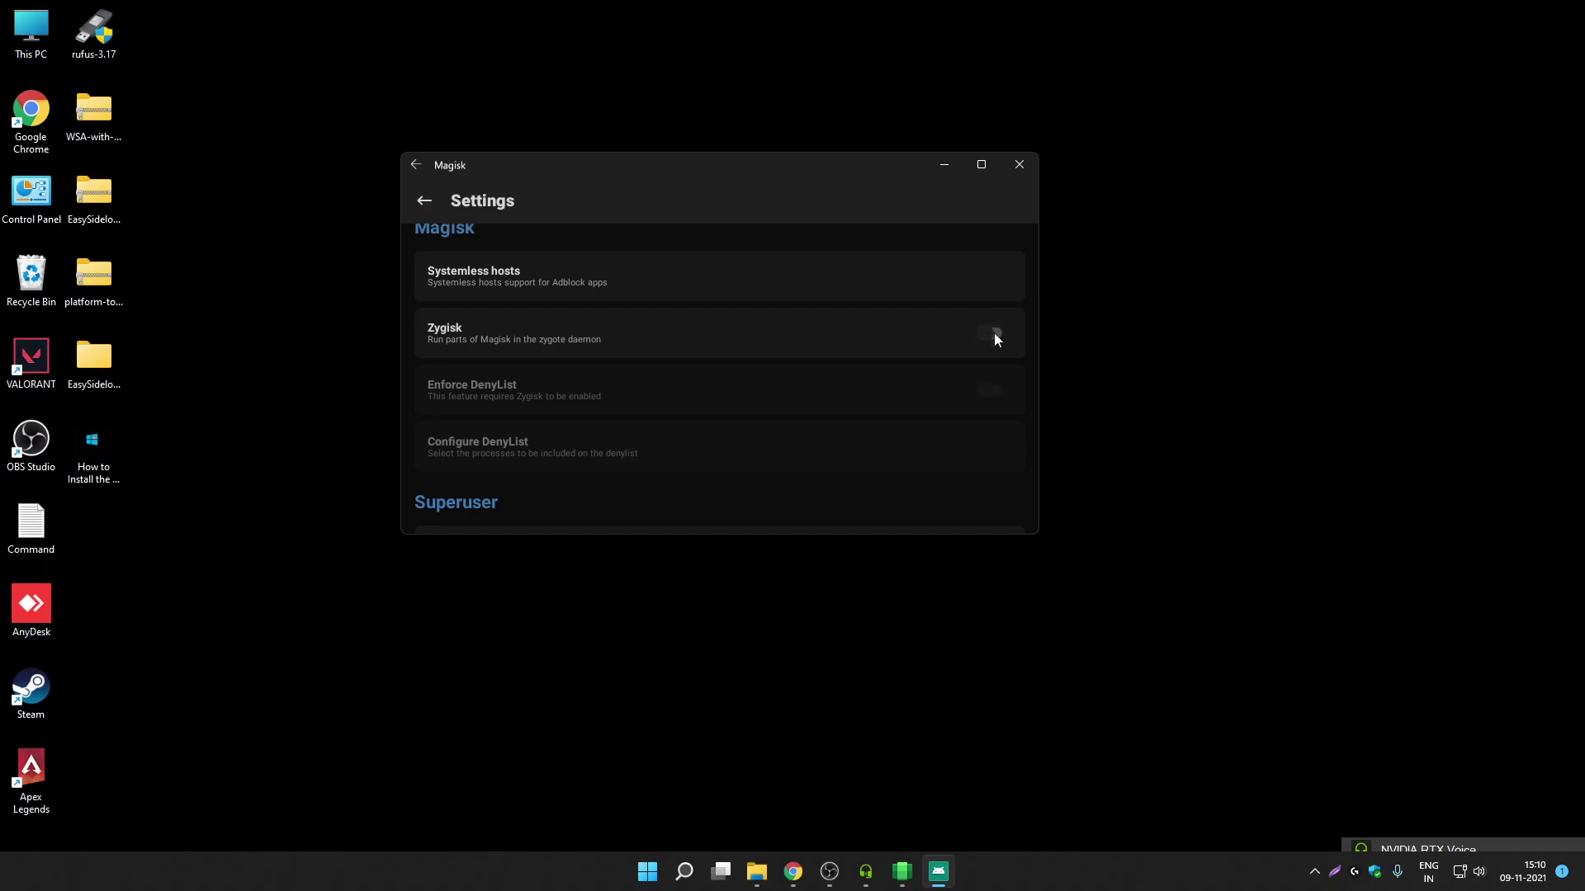
{"action": "left_click", "coordinate": [994, 334]}
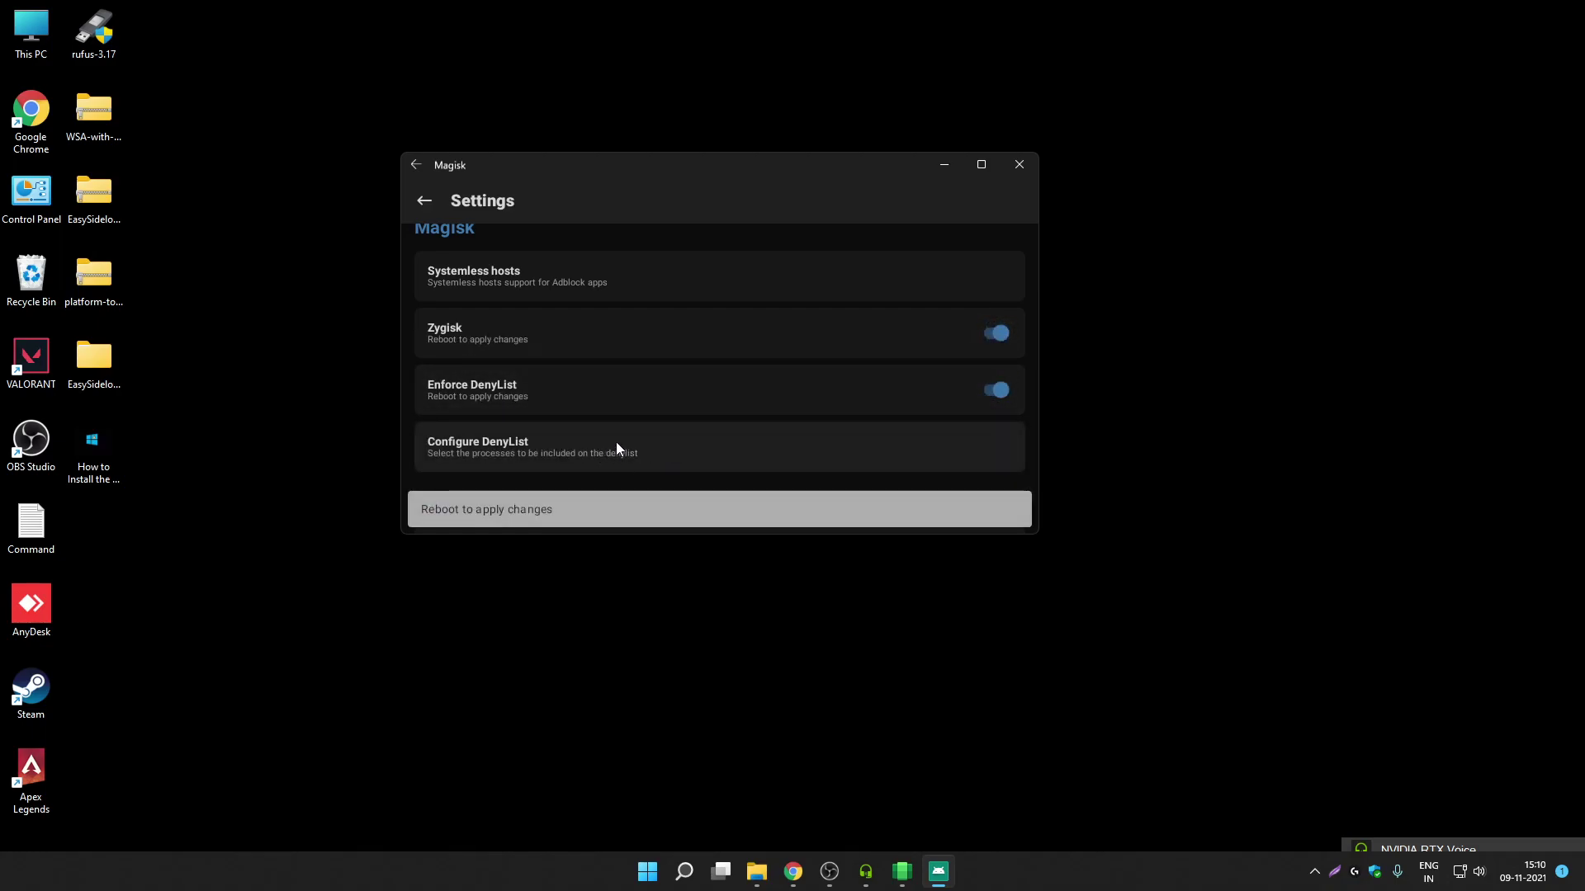
{"action": "left_click", "coordinate": [545, 444]}
{"action": "left_click", "coordinate": [998, 323]}
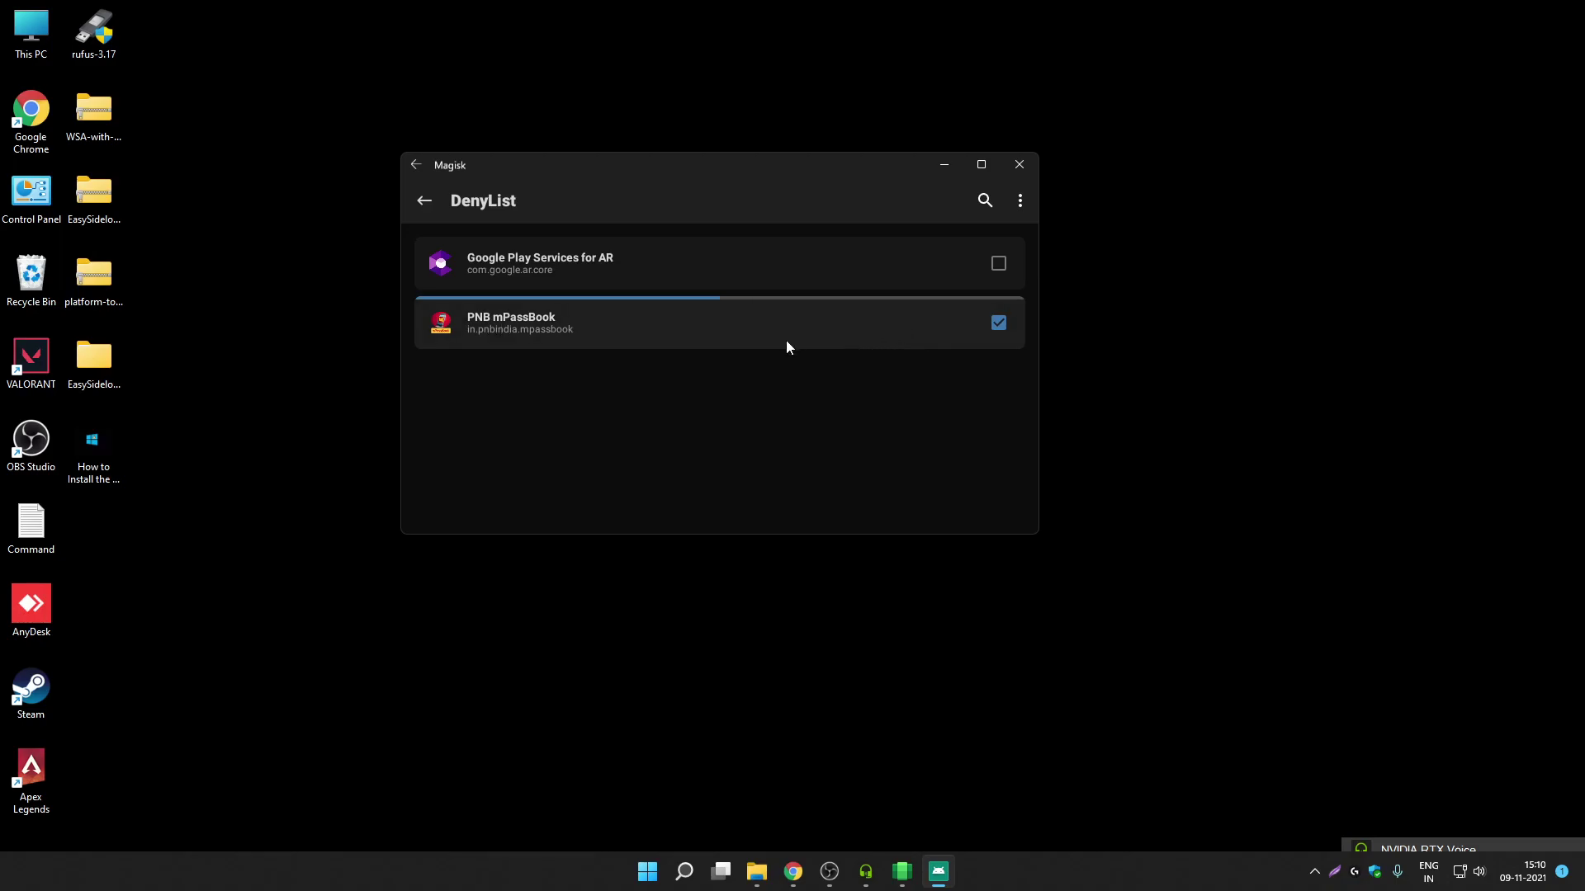
{"action": "left_click", "coordinate": [414, 205]}
Step: Return to Magisk's home page, enlarge the window, and reboot to apply Zygisk and DenyList
{"action": "left_click", "coordinate": [424, 202]}
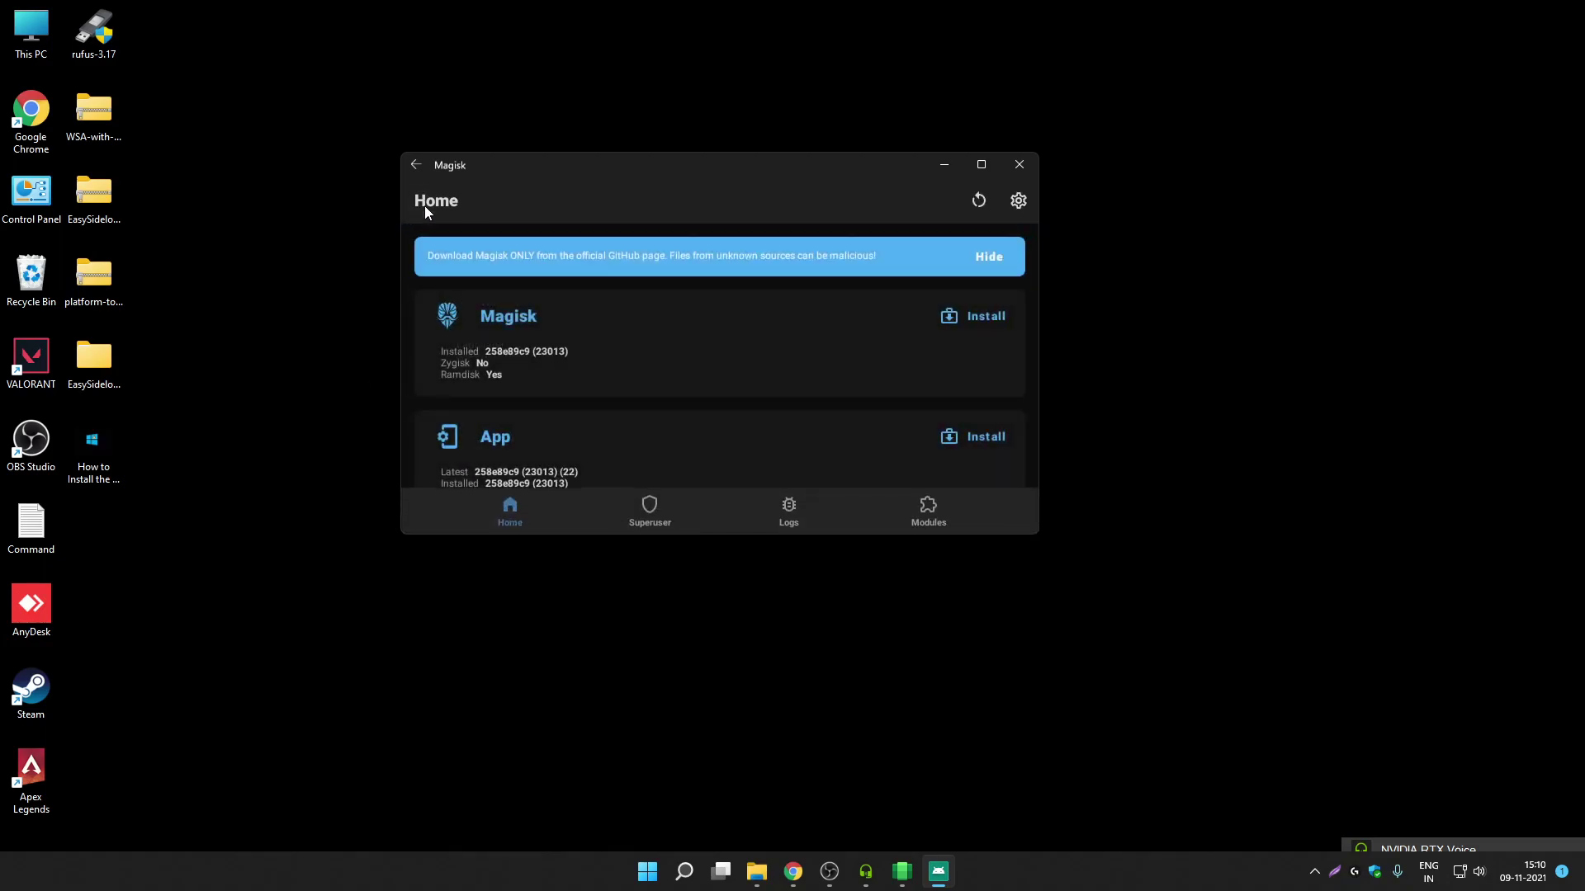
{"action": "left_click_drag", "start_coordinate": [721, 534], "coordinate": [705, 607]}
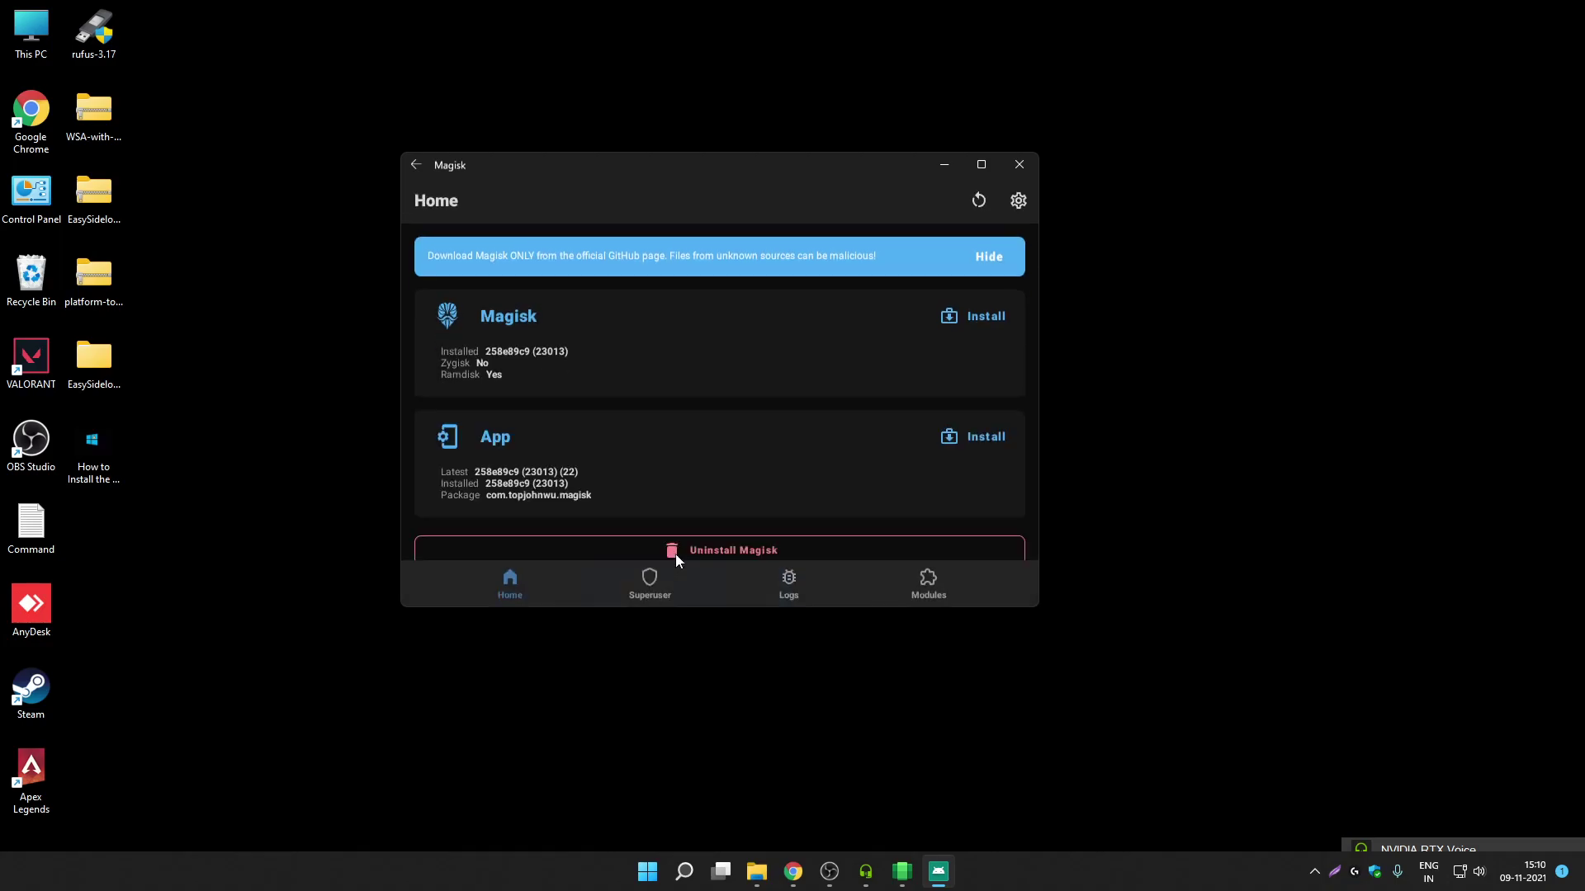
{"action": "left_click", "coordinate": [979, 202]}
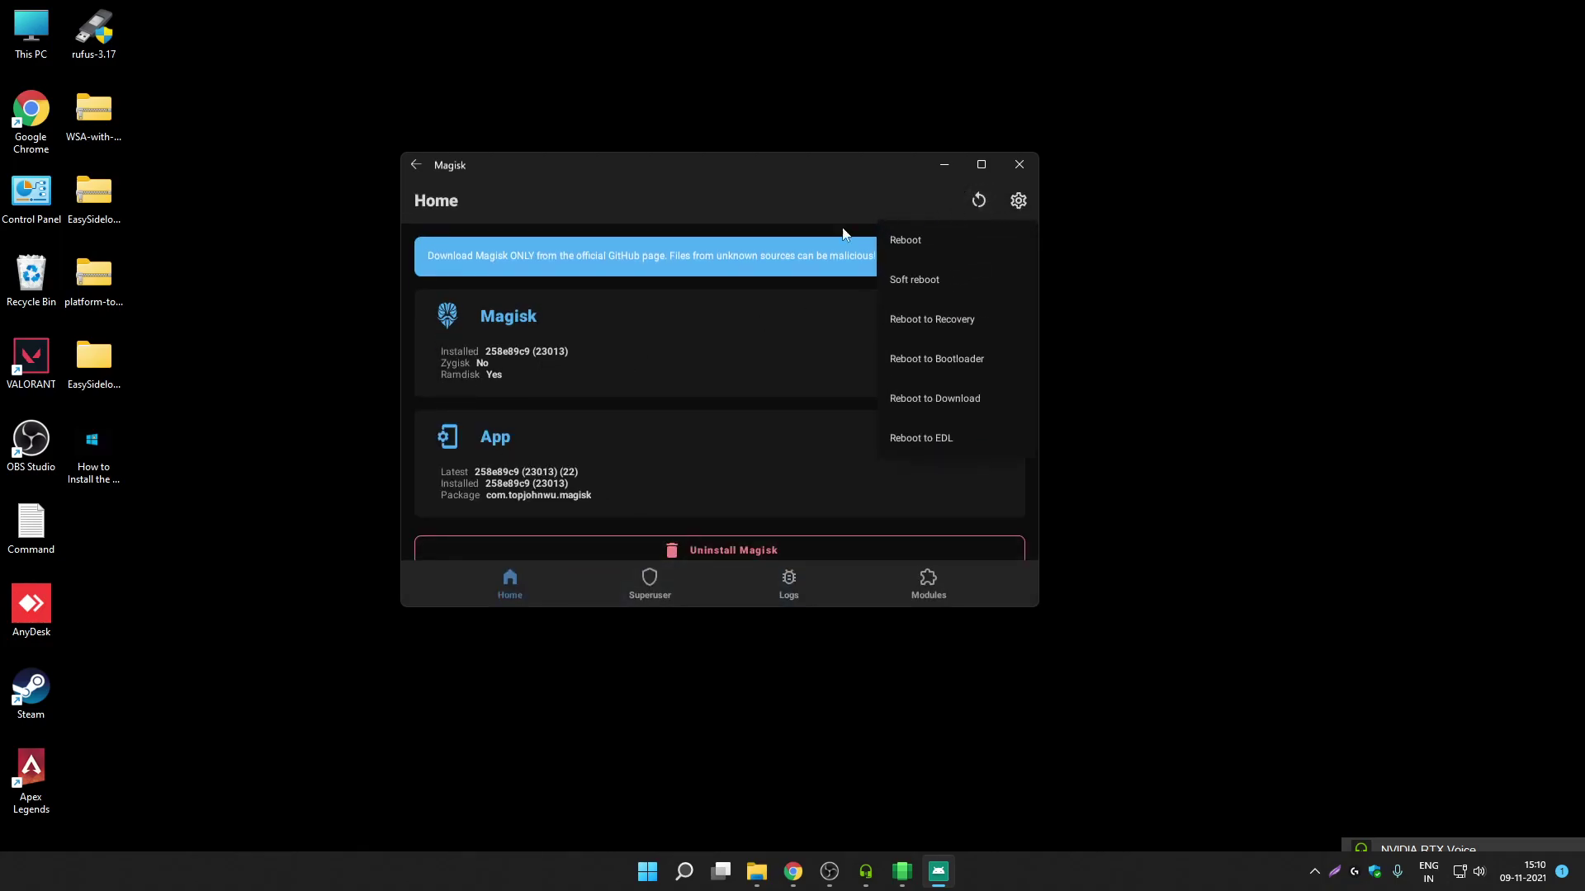
{"action": "left_click", "coordinate": [950, 242]}
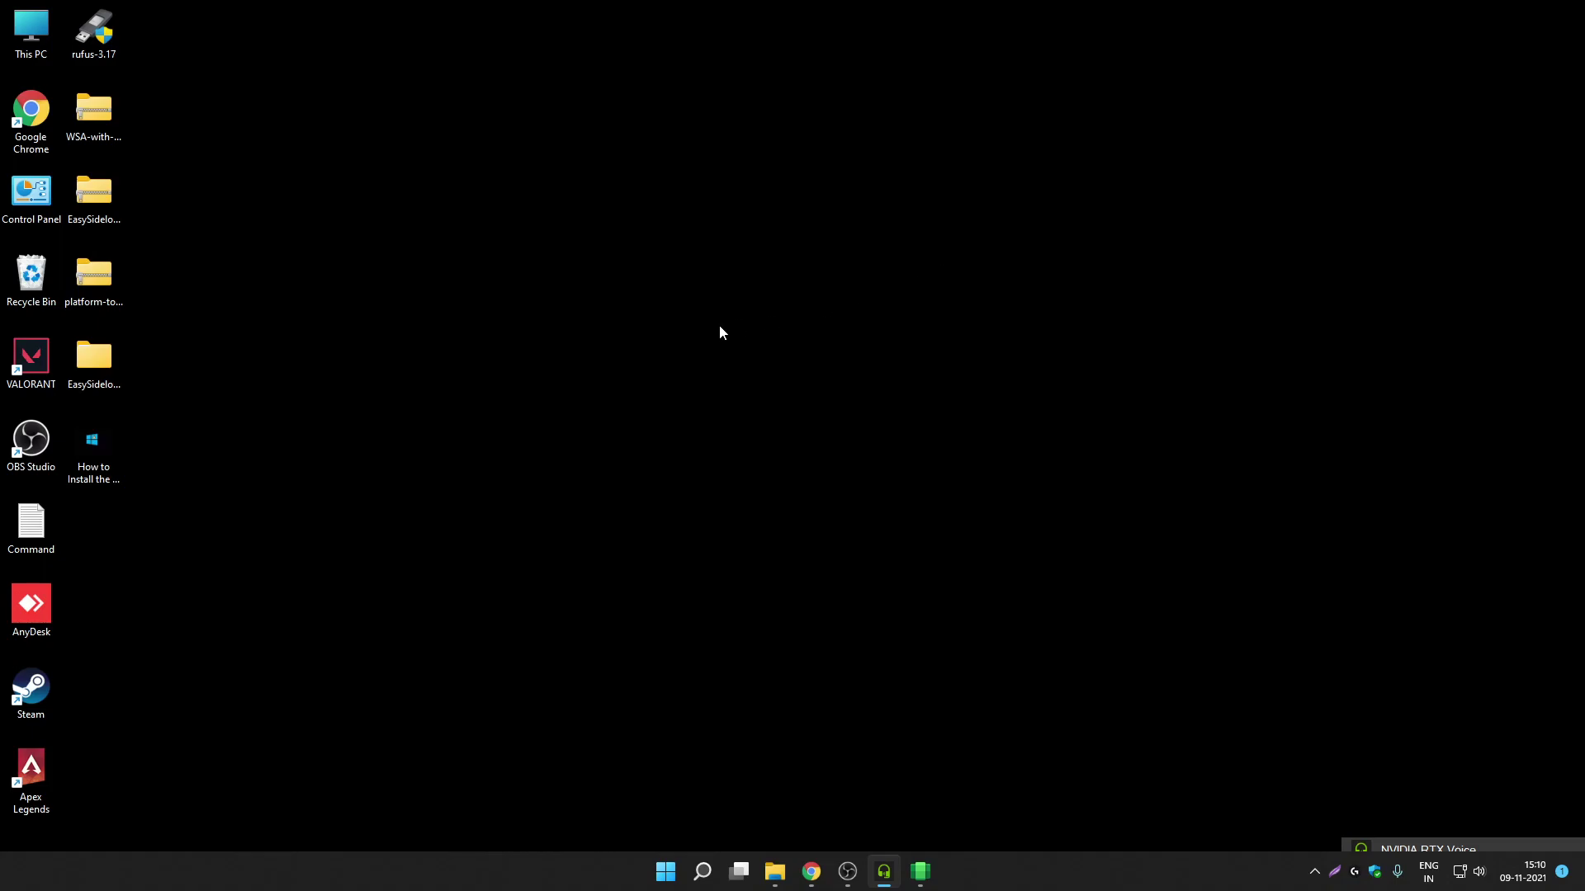
Step: Reopen Magisk, then launch PNB mPassBook from a 'pnb' search and center it
{"action": "left_click", "coordinate": [700, 856]}
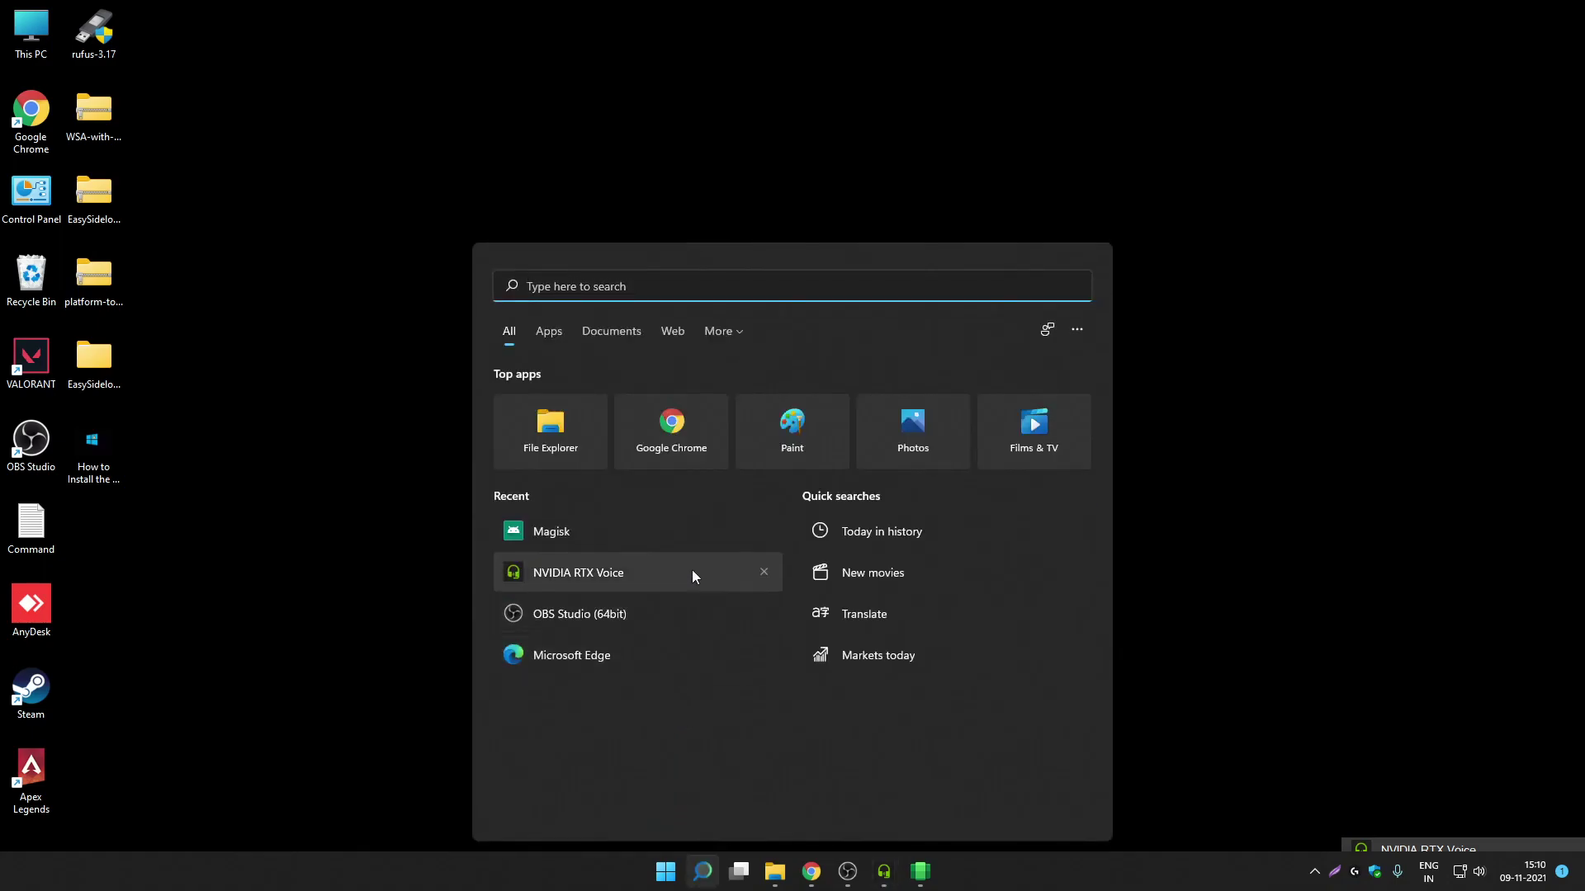
{"action": "left_click", "coordinate": [576, 532]}
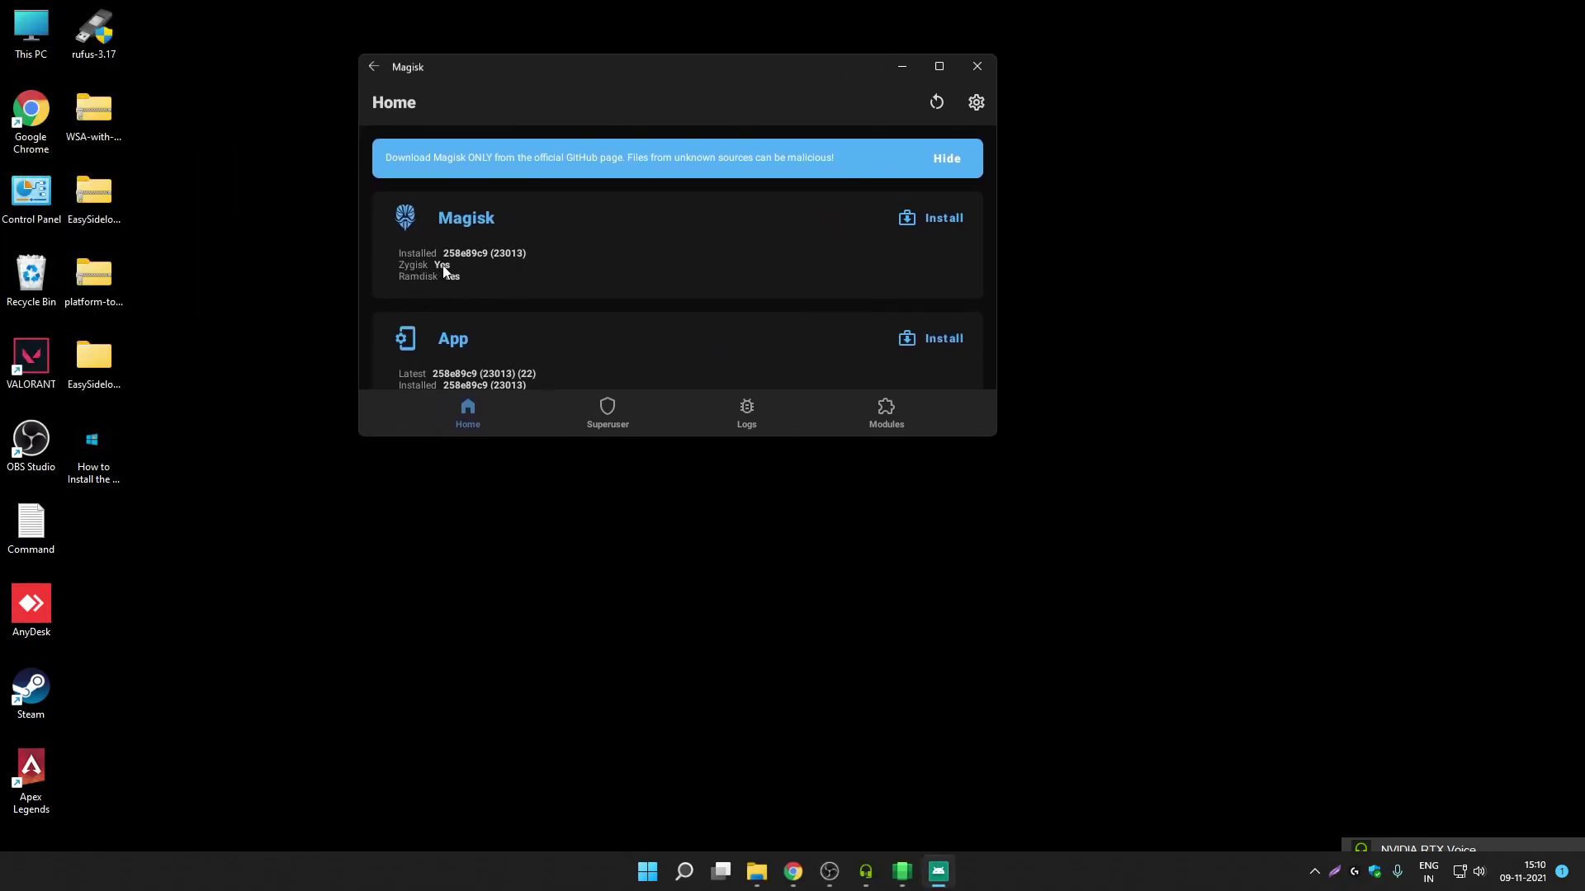
{"action": "left_click", "coordinate": [693, 879]}
{"action": "type", "text": "pnb"}
{"action": "left_click", "coordinate": [834, 541]}
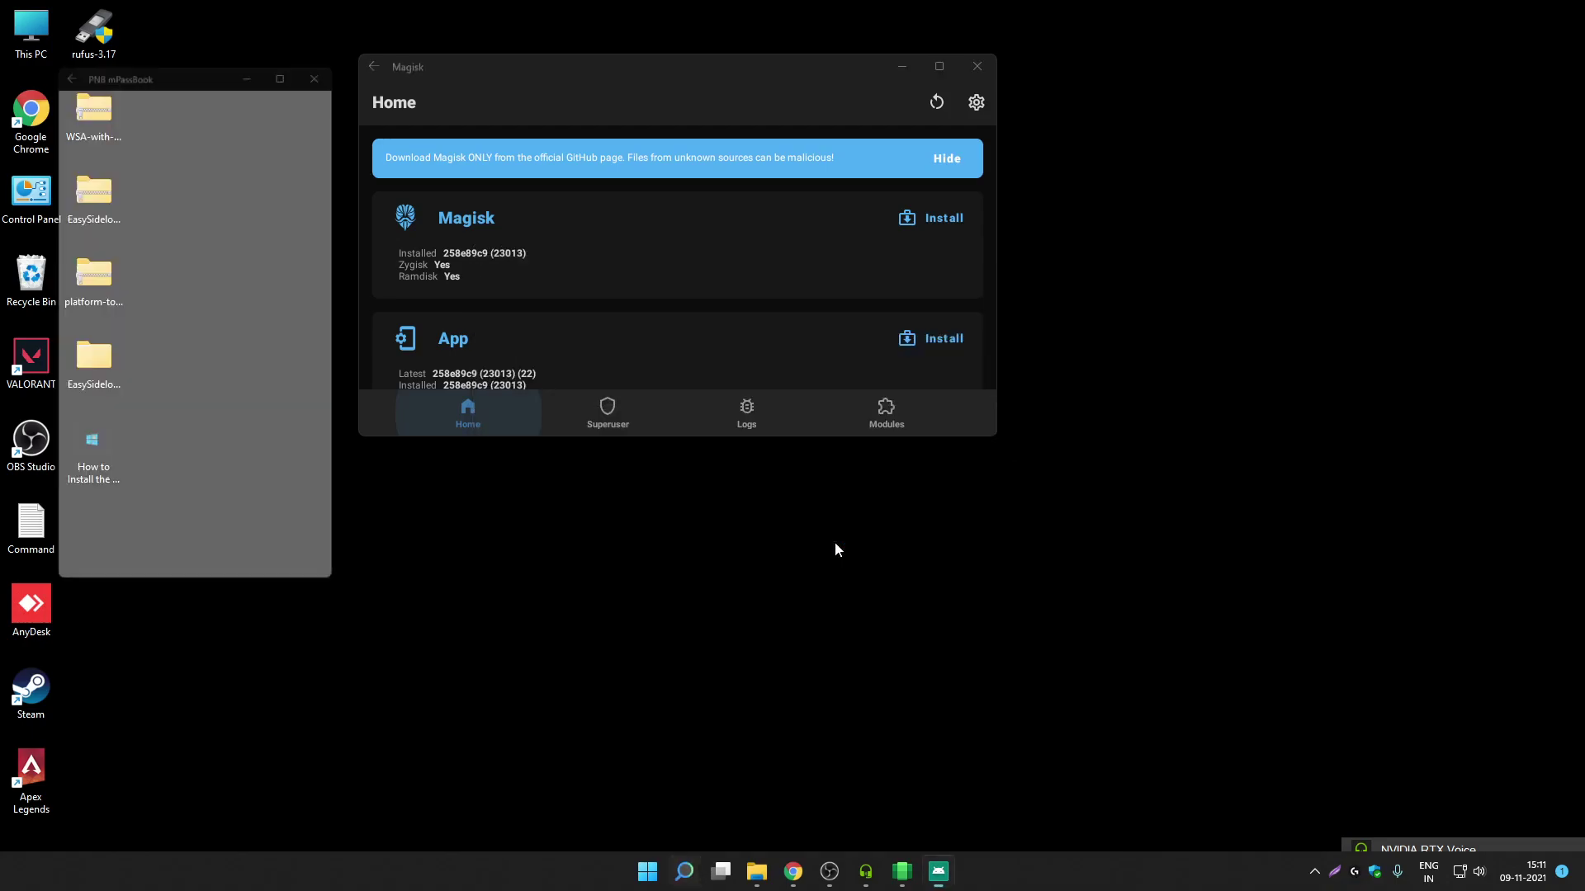
{"action": "left_click_drag", "start_coordinate": [182, 51], "coordinate": [677, 80]}
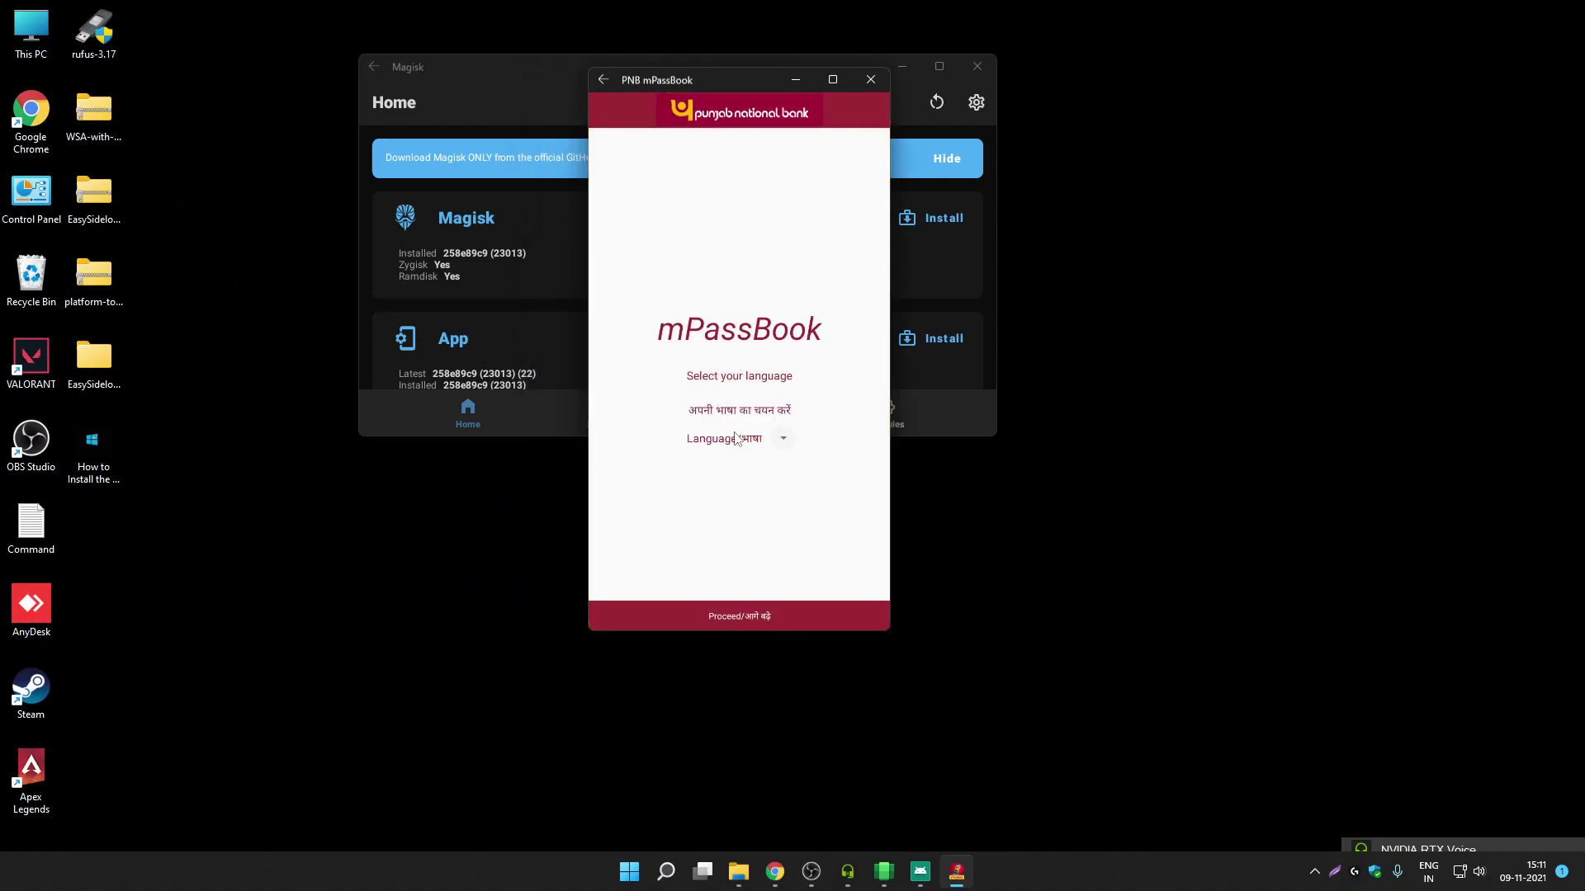
Step: Choose English, accept the Terms to reach the Customer Id screen, then close the app
{"action": "left_click", "coordinate": [761, 440]}
{"action": "left_click", "coordinate": [723, 468]}
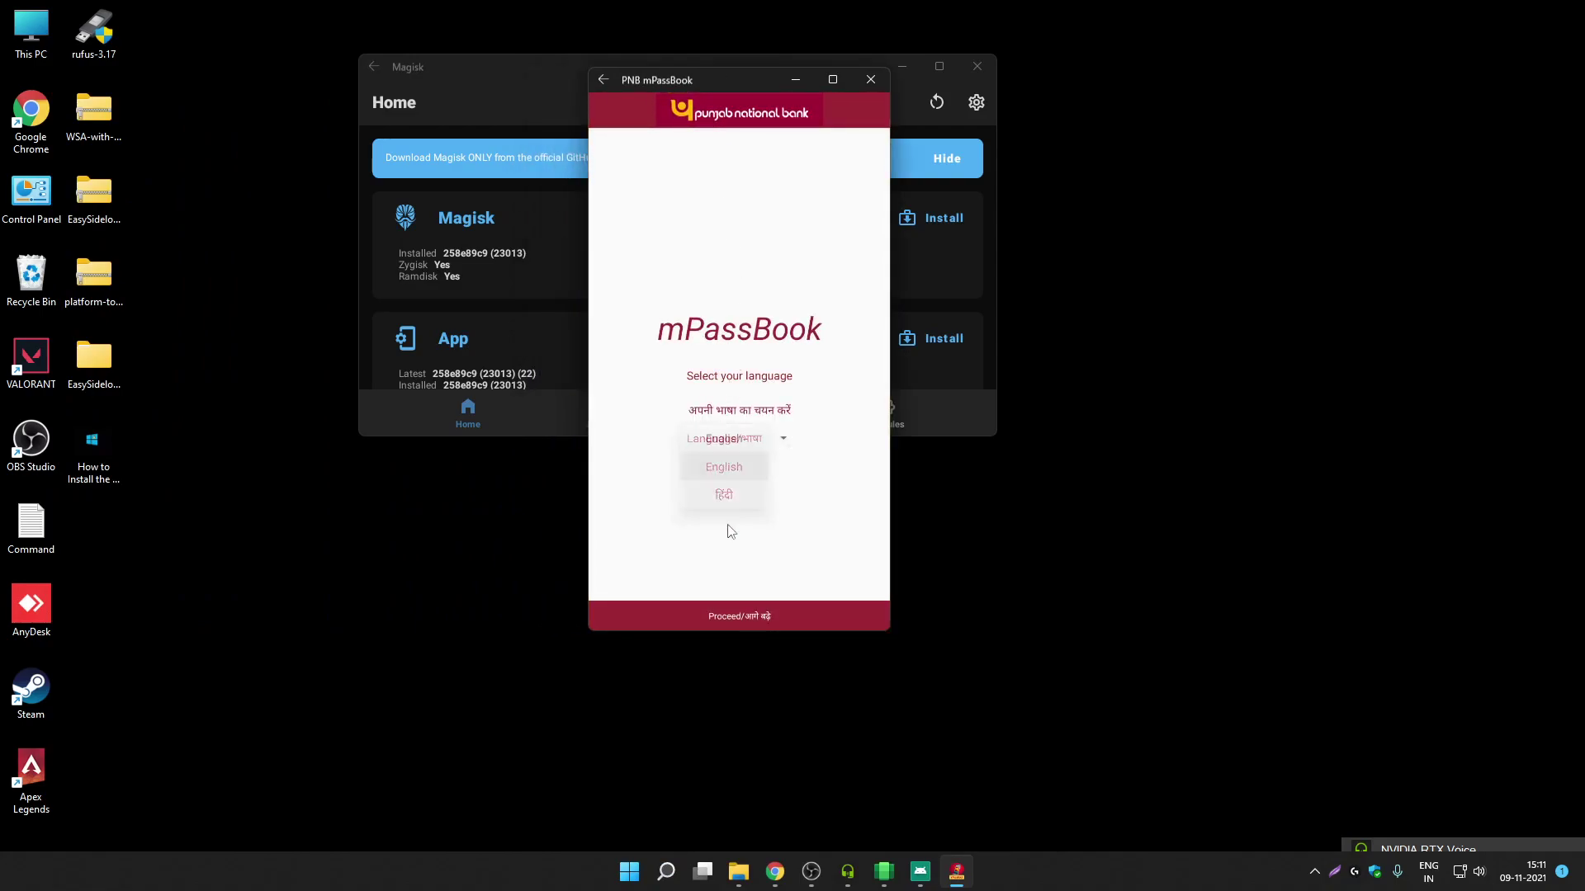
{"action": "left_click", "coordinate": [768, 614]}
{"action": "left_click", "coordinate": [650, 427]}
{"action": "left_click", "coordinate": [747, 351]}
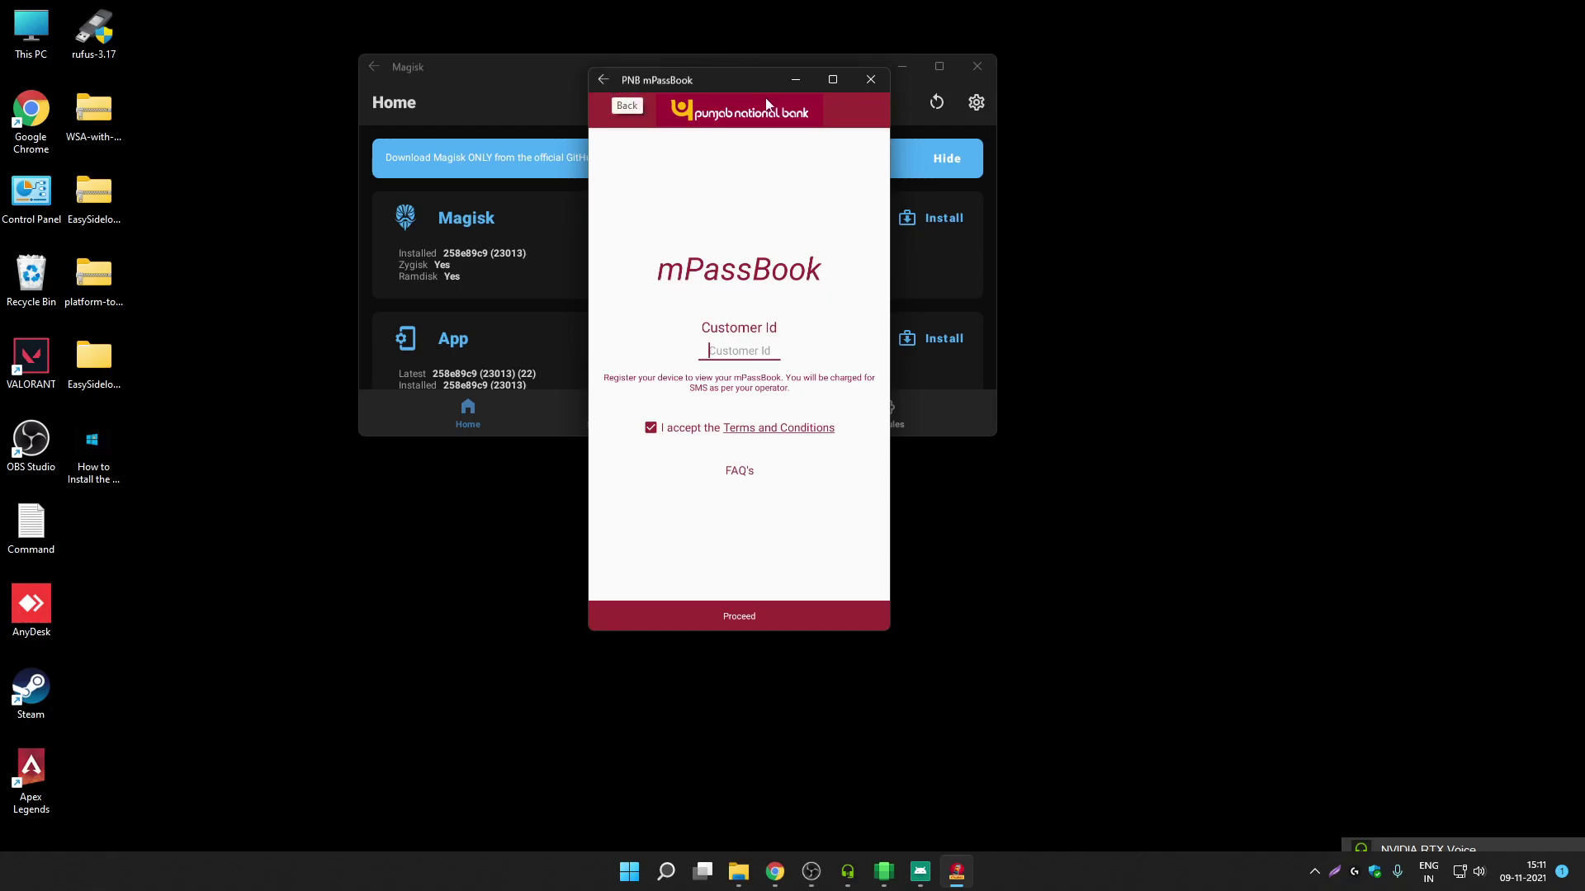
{"action": "mouse_move", "coordinate": [759, 81]}
{"action": "left_mouse_down"}
{"action": "mouse_move", "coordinate": [537, 82]}
{"action": "mouse_move", "coordinate": [622, 82]}
{"action": "mouse_move", "coordinate": [778, 219]}
{"action": "mouse_move", "coordinate": [664, 108]}
{"action": "mouse_move", "coordinate": [784, 87]}
{"action": "left_mouse_up"}
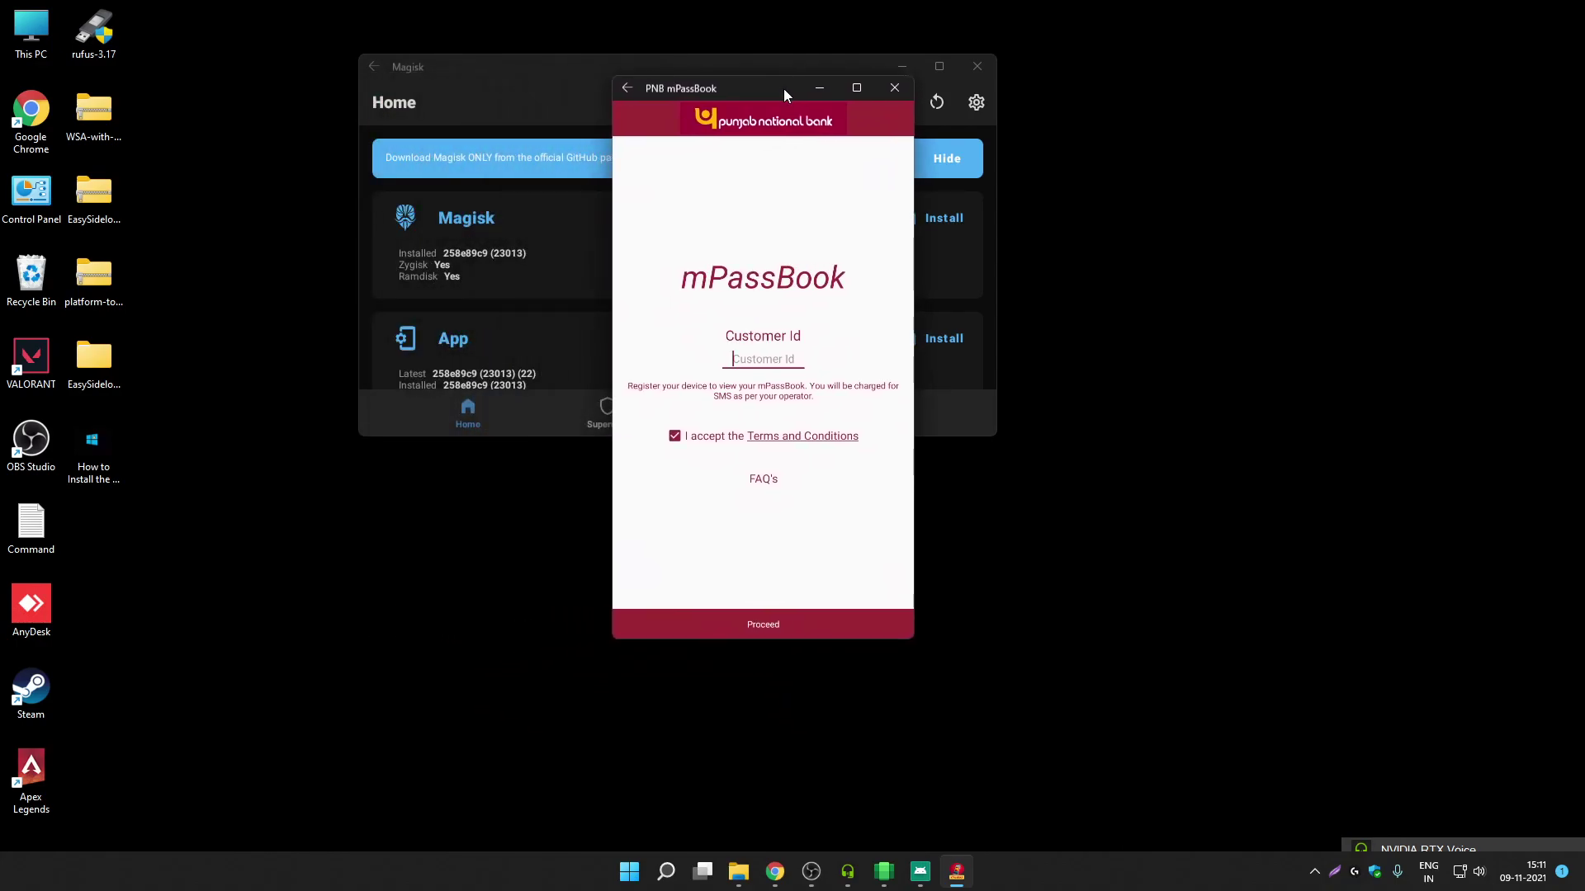
{"action": "left_click", "coordinate": [895, 89]}
Step: Minimize Magisk and open the Play Store from Windows search
{"action": "left_click", "coordinate": [899, 69]}
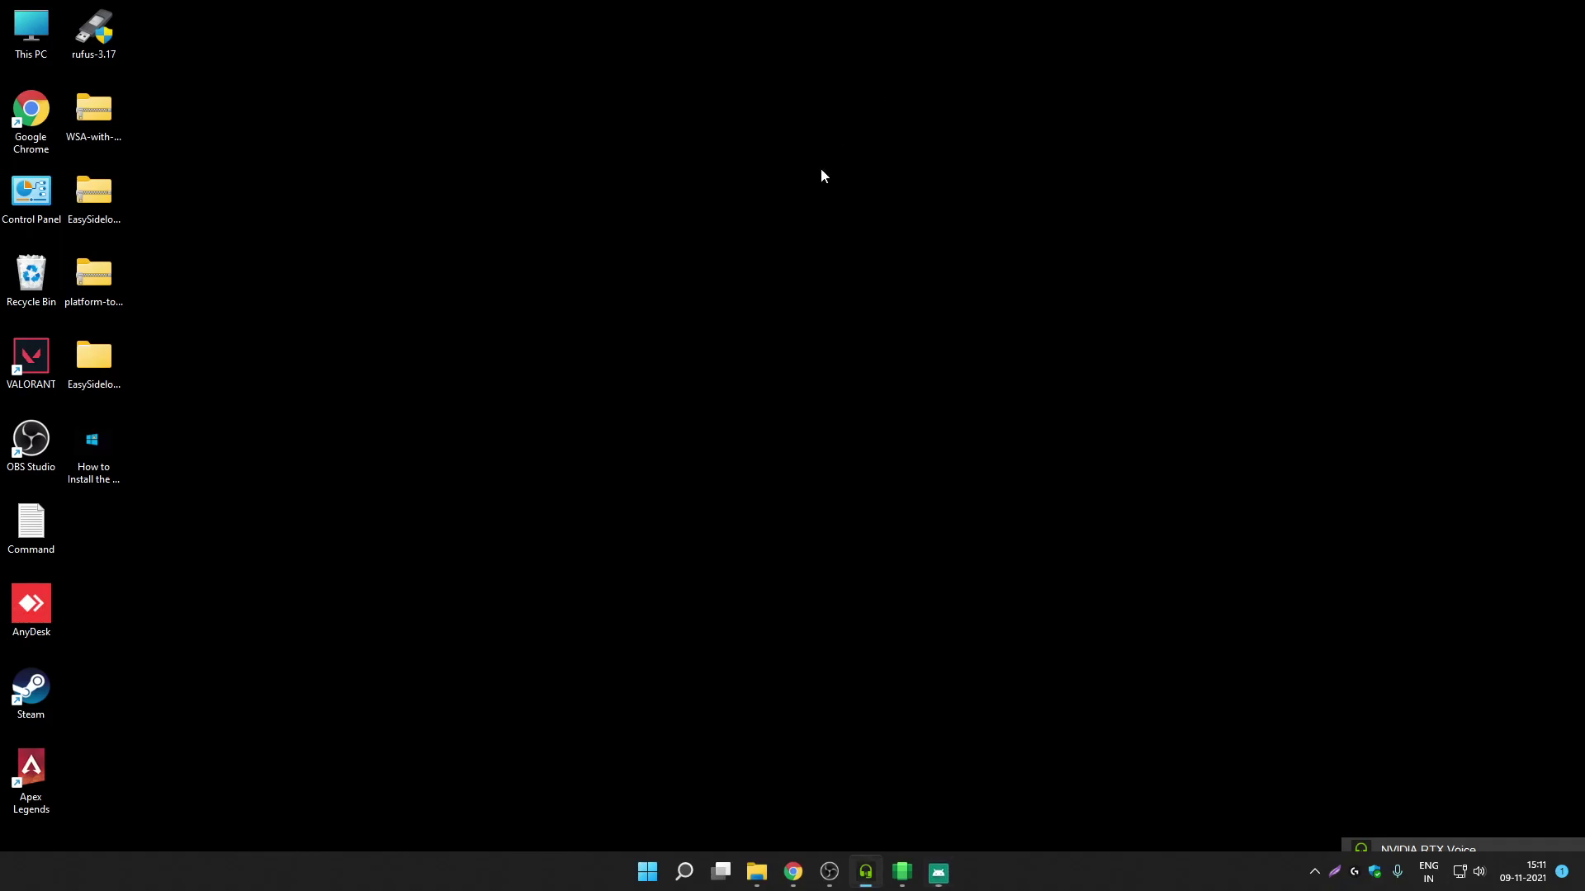
{"action": "left_click", "coordinate": [685, 872]}
{"action": "type", "text": "play store"}
{"action": "left_click", "coordinate": [566, 423]}
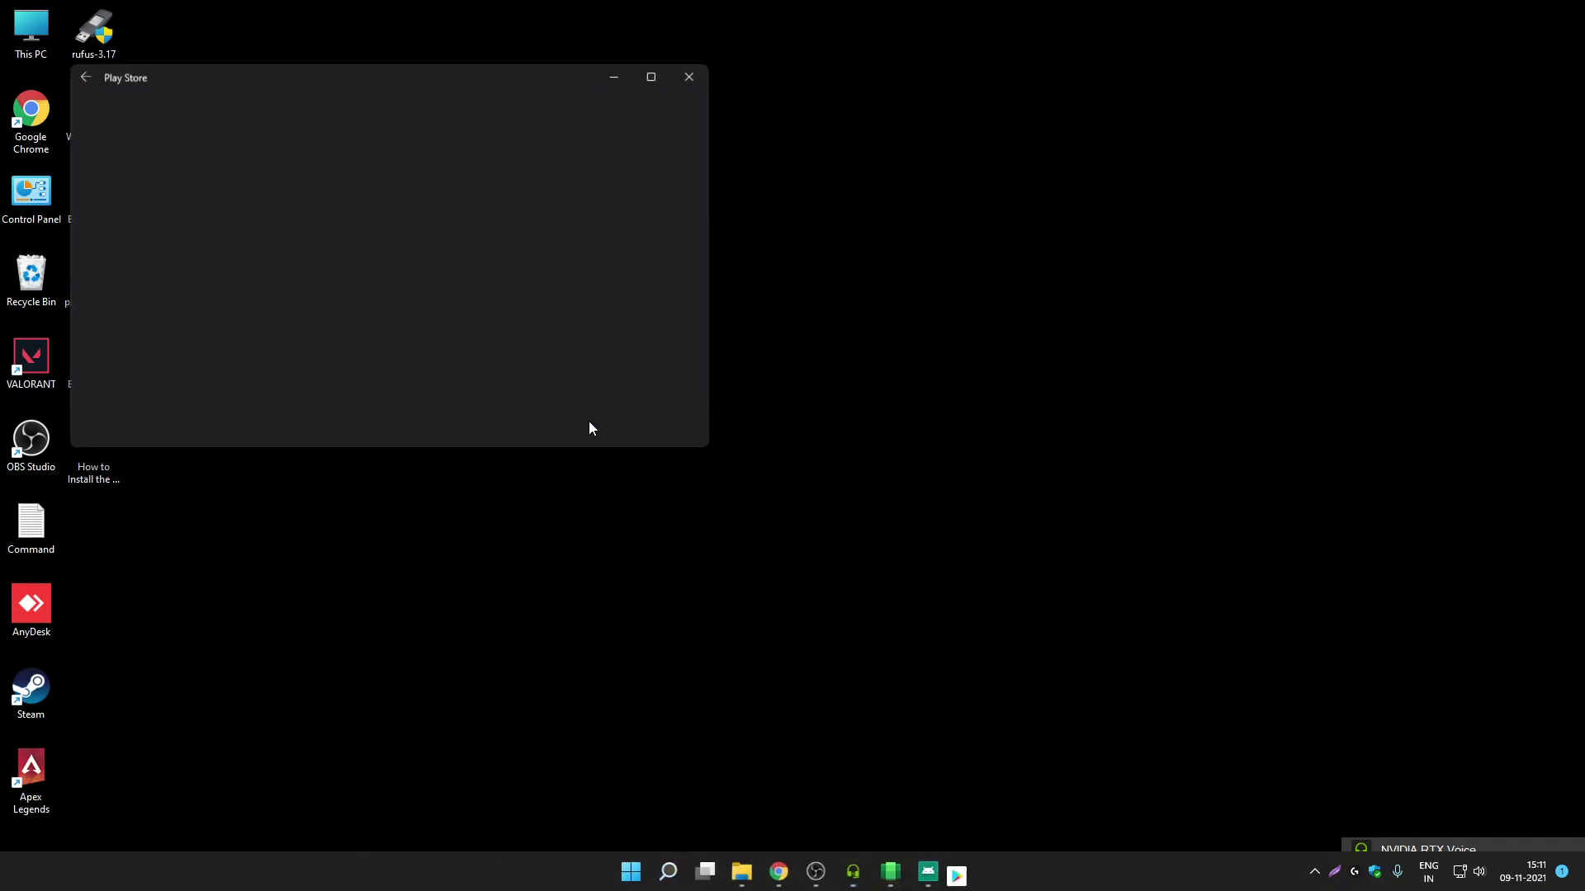
Step: Search 'file manager plus' in the Play Store, install File Manager and open it
{"action": "left_click", "coordinate": [667, 151]}
{"action": "type", "text": "file manage"}
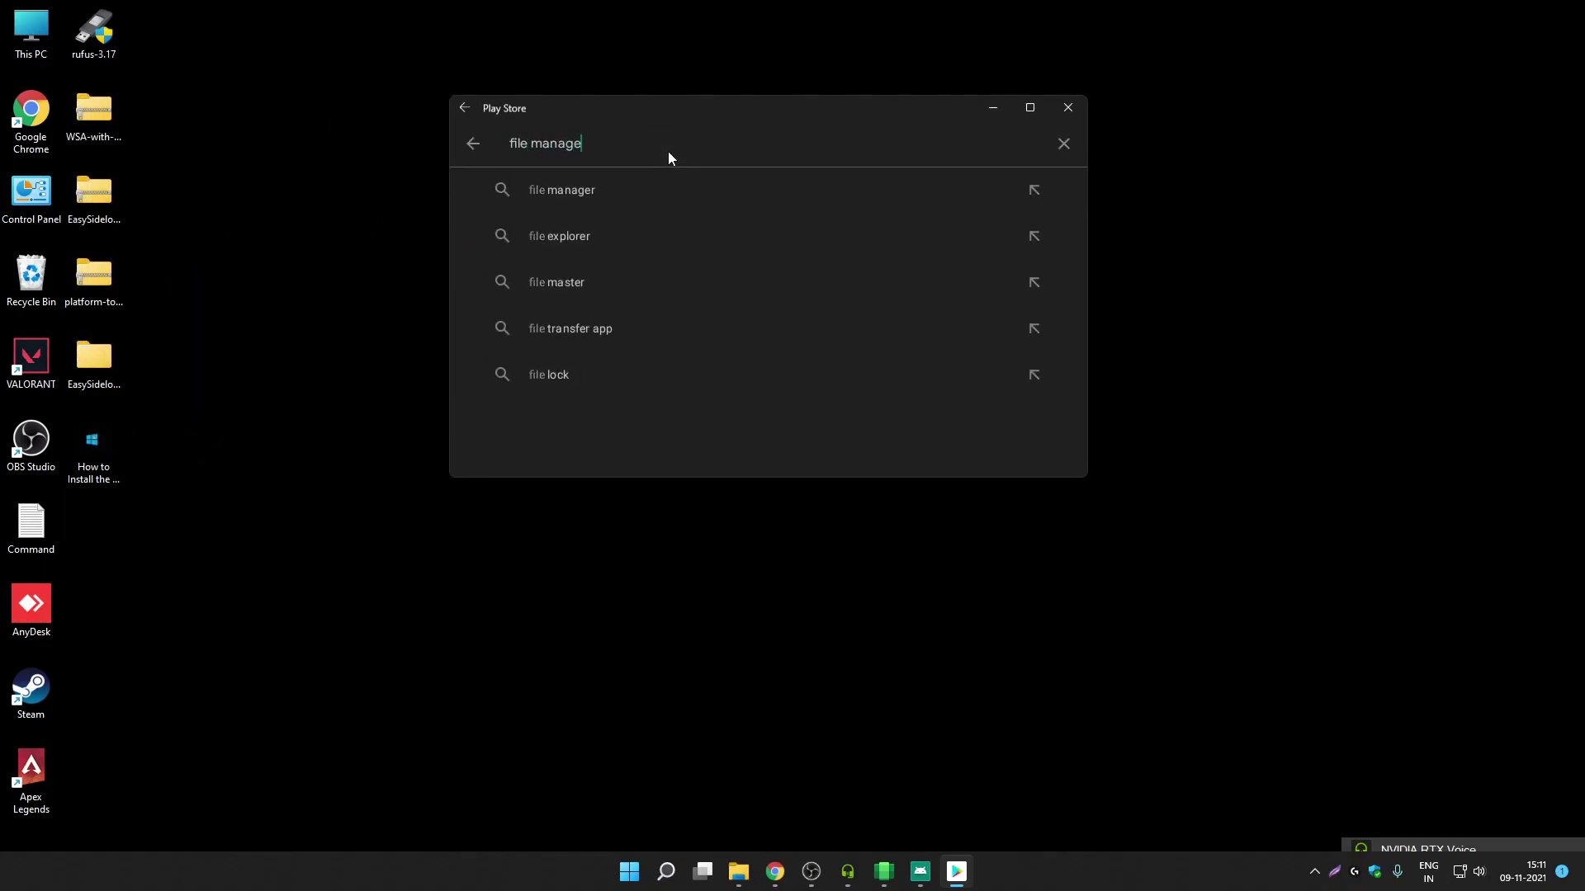
{"action": "type", "text": "r pl"}
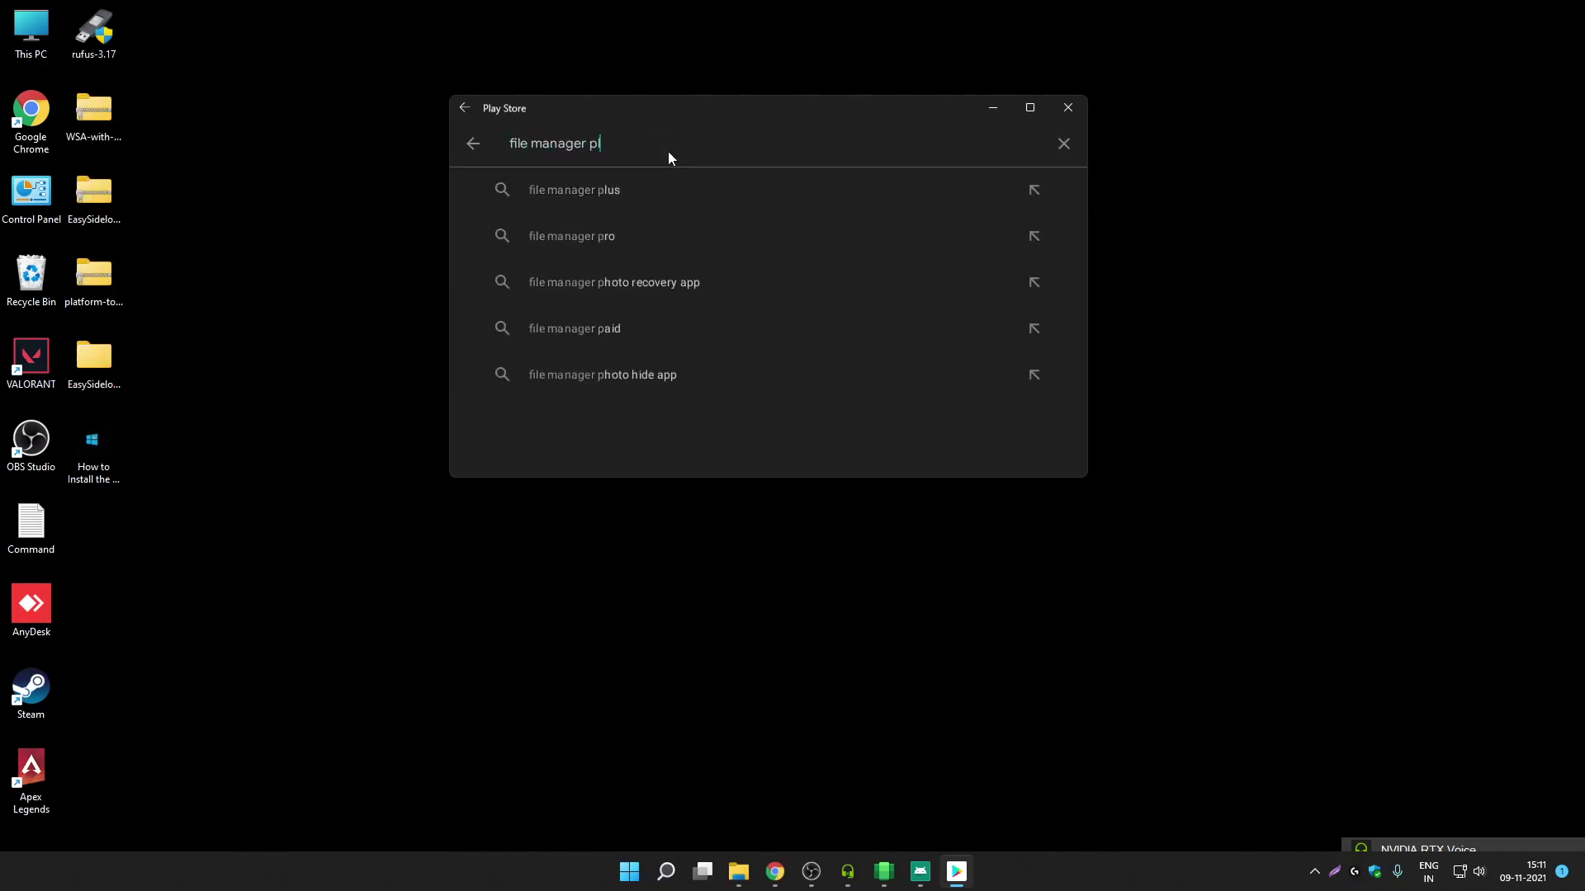
{"action": "type", "text": "us"}
{"action": "key", "text": "Return"}
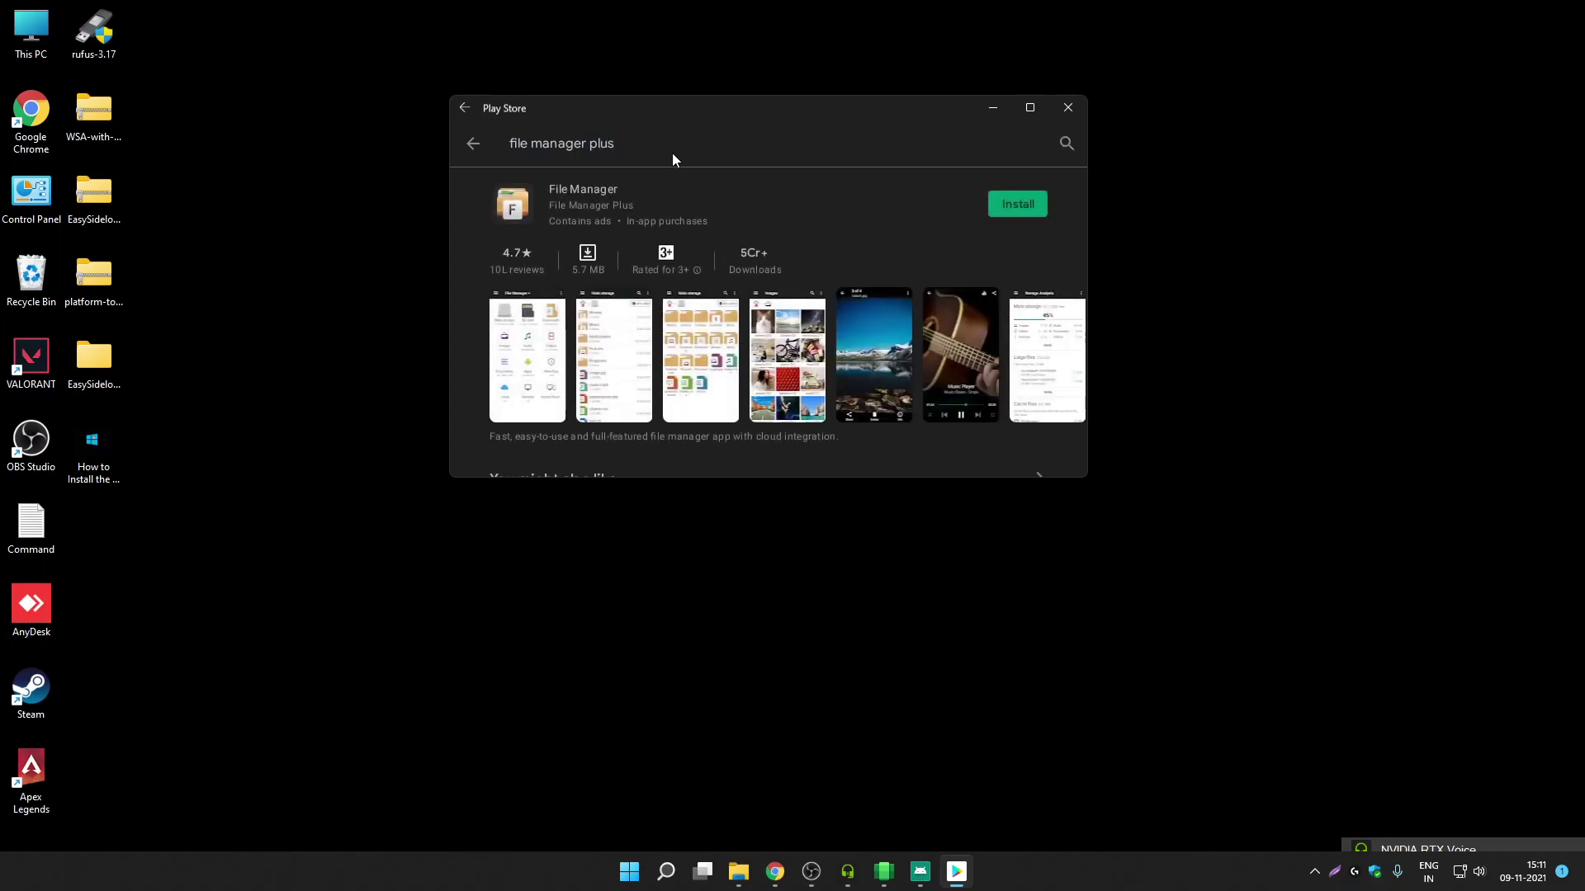
{"action": "left_click", "coordinate": [658, 211]}
{"action": "left_click", "coordinate": [990, 217]}
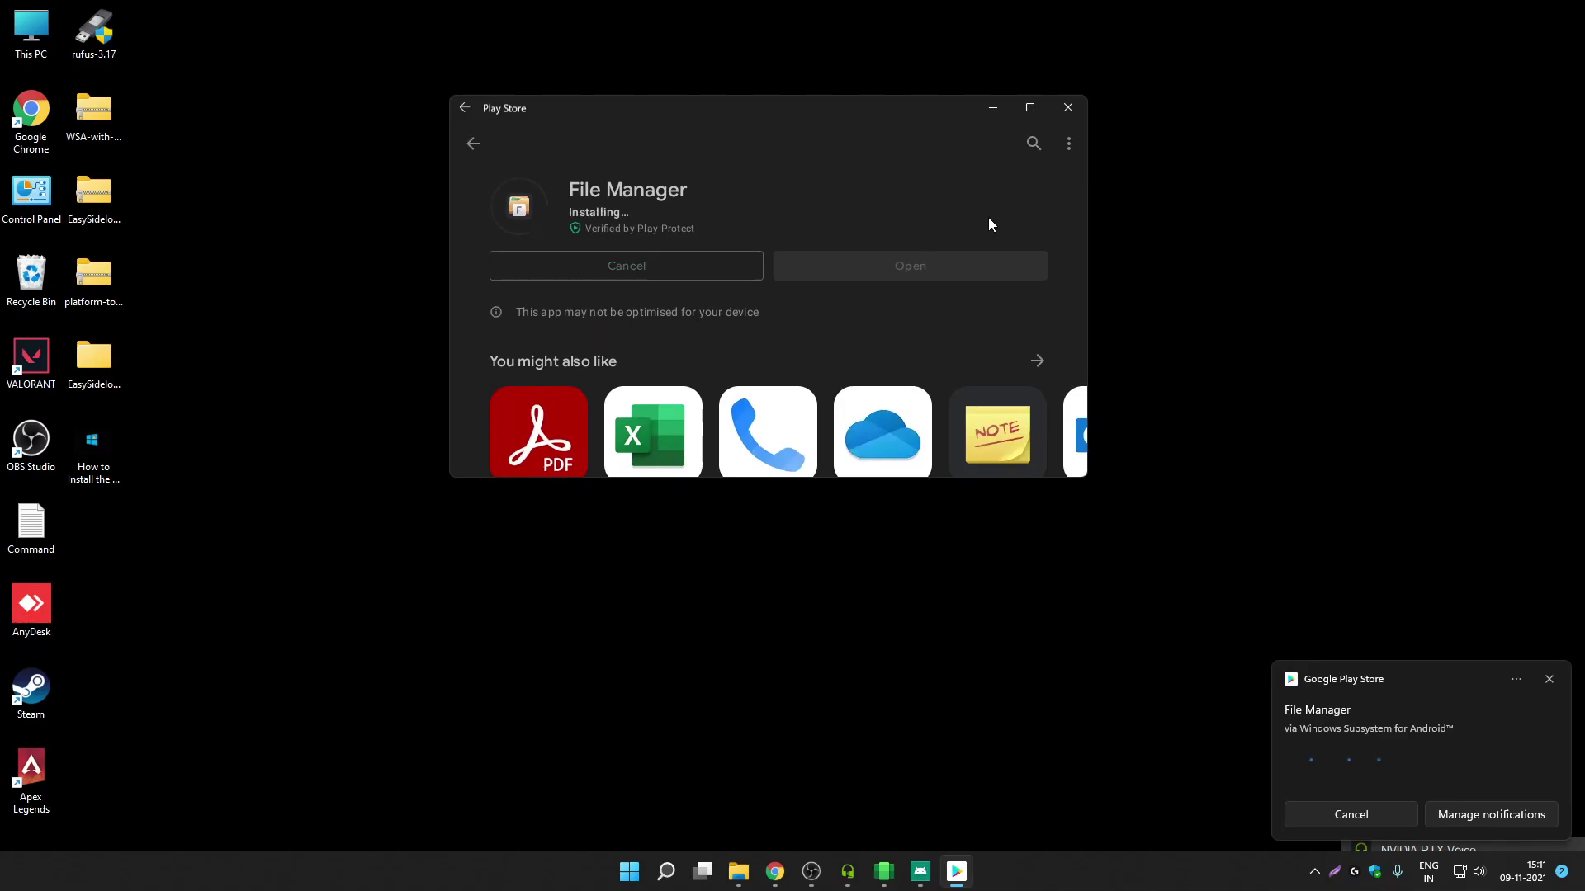
{"action": "left_click", "coordinate": [914, 267]}
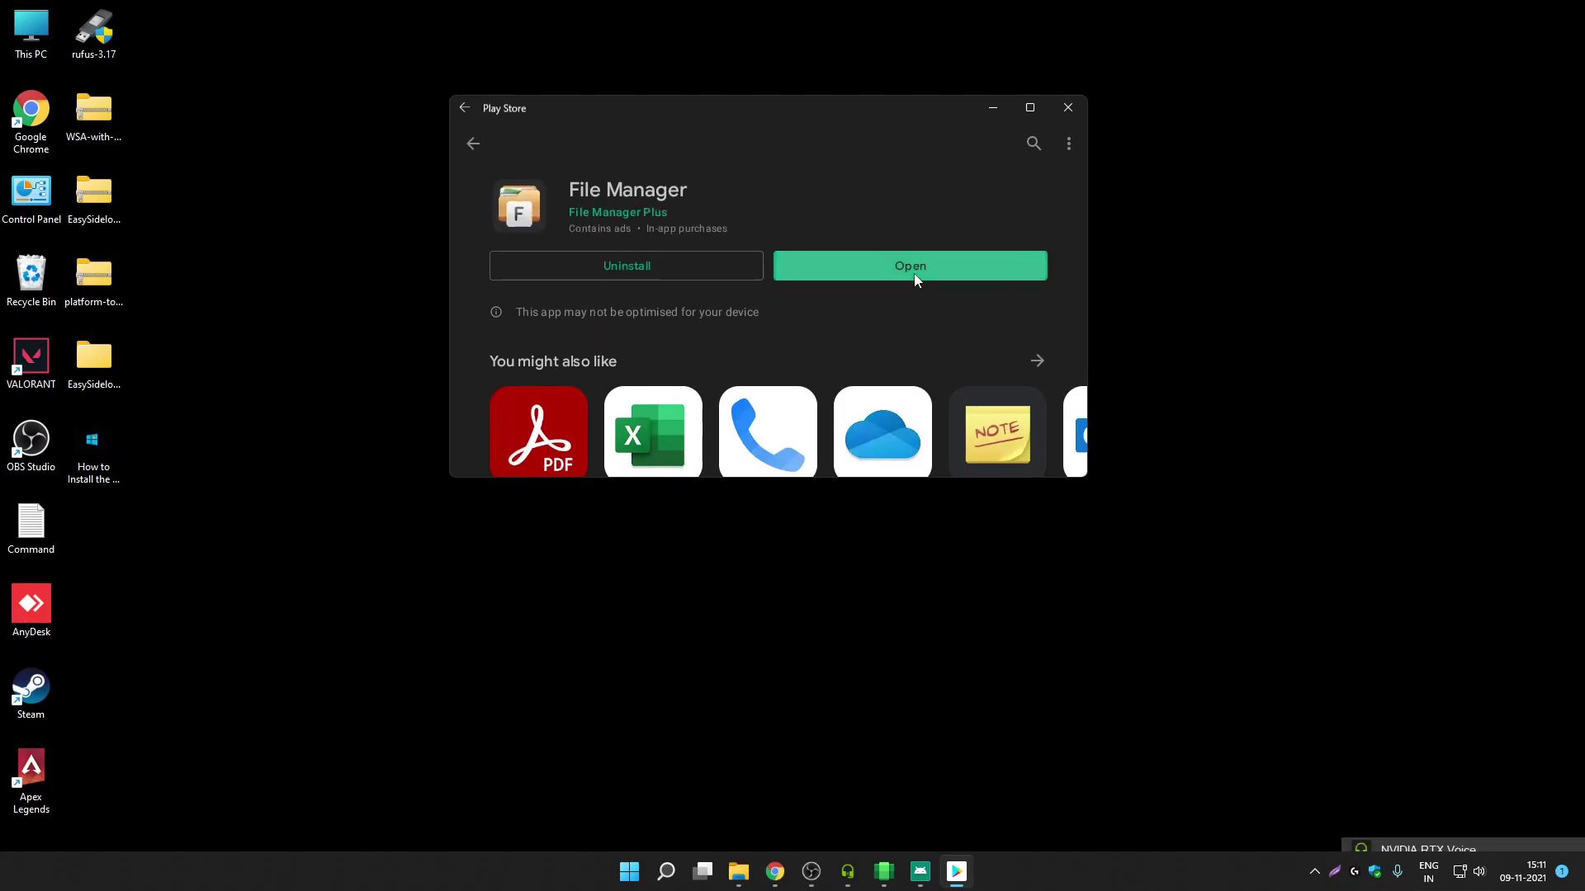
{"action": "left_click_drag", "start_coordinate": [494, 104], "coordinate": [662, 138]}
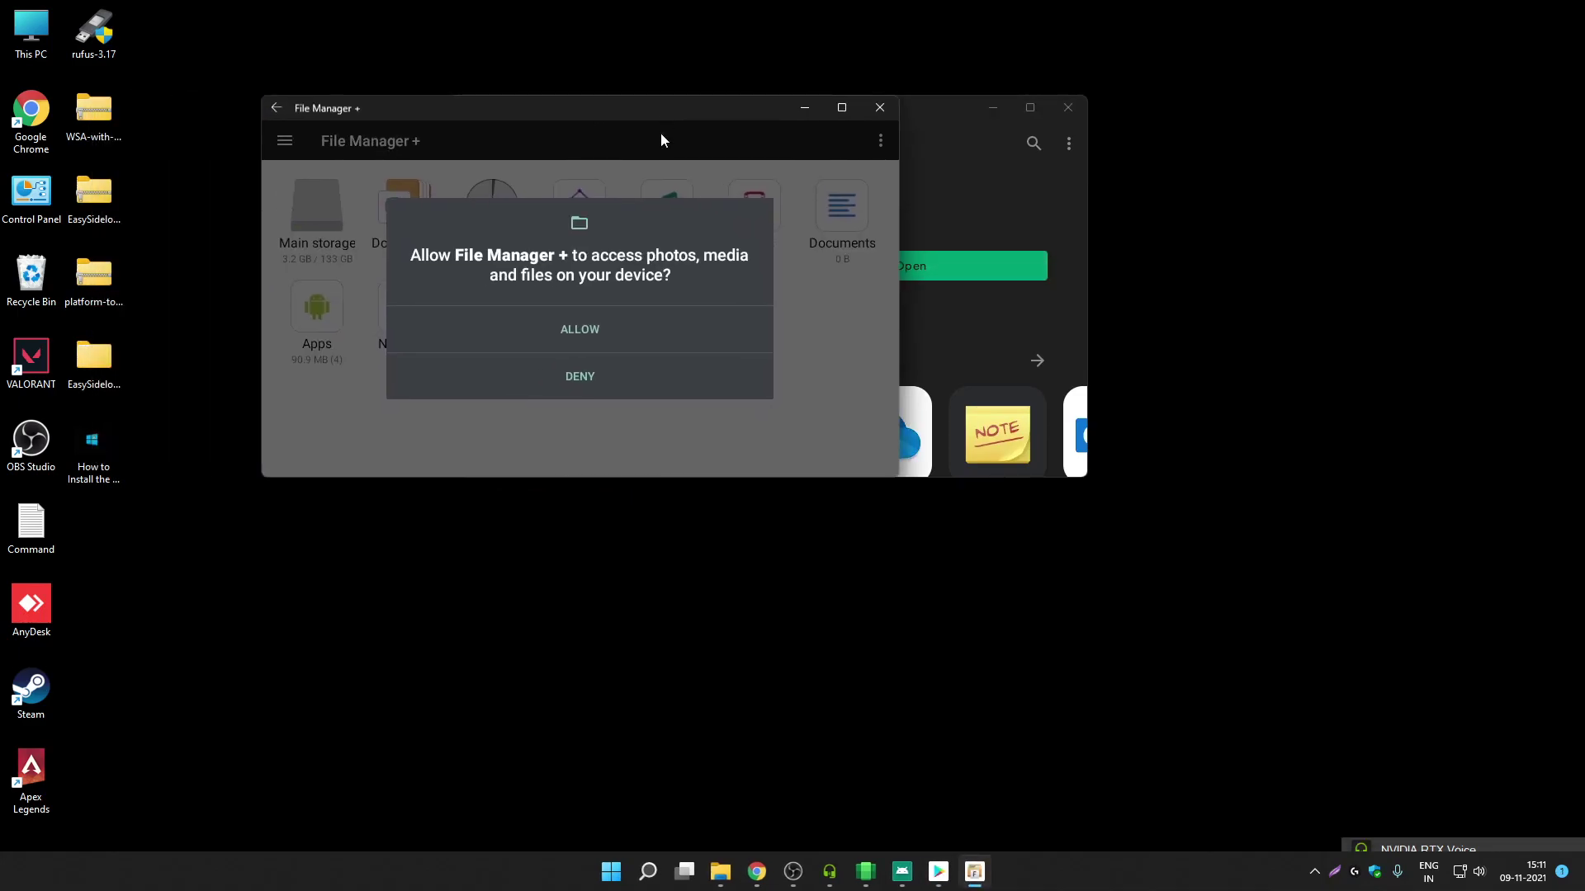
Step: Grant File Manager+ storage permission and access to the Main storage > Android > obb folder
{"action": "left_click", "coordinate": [592, 328]}
{"action": "left_click", "coordinate": [993, 107]}
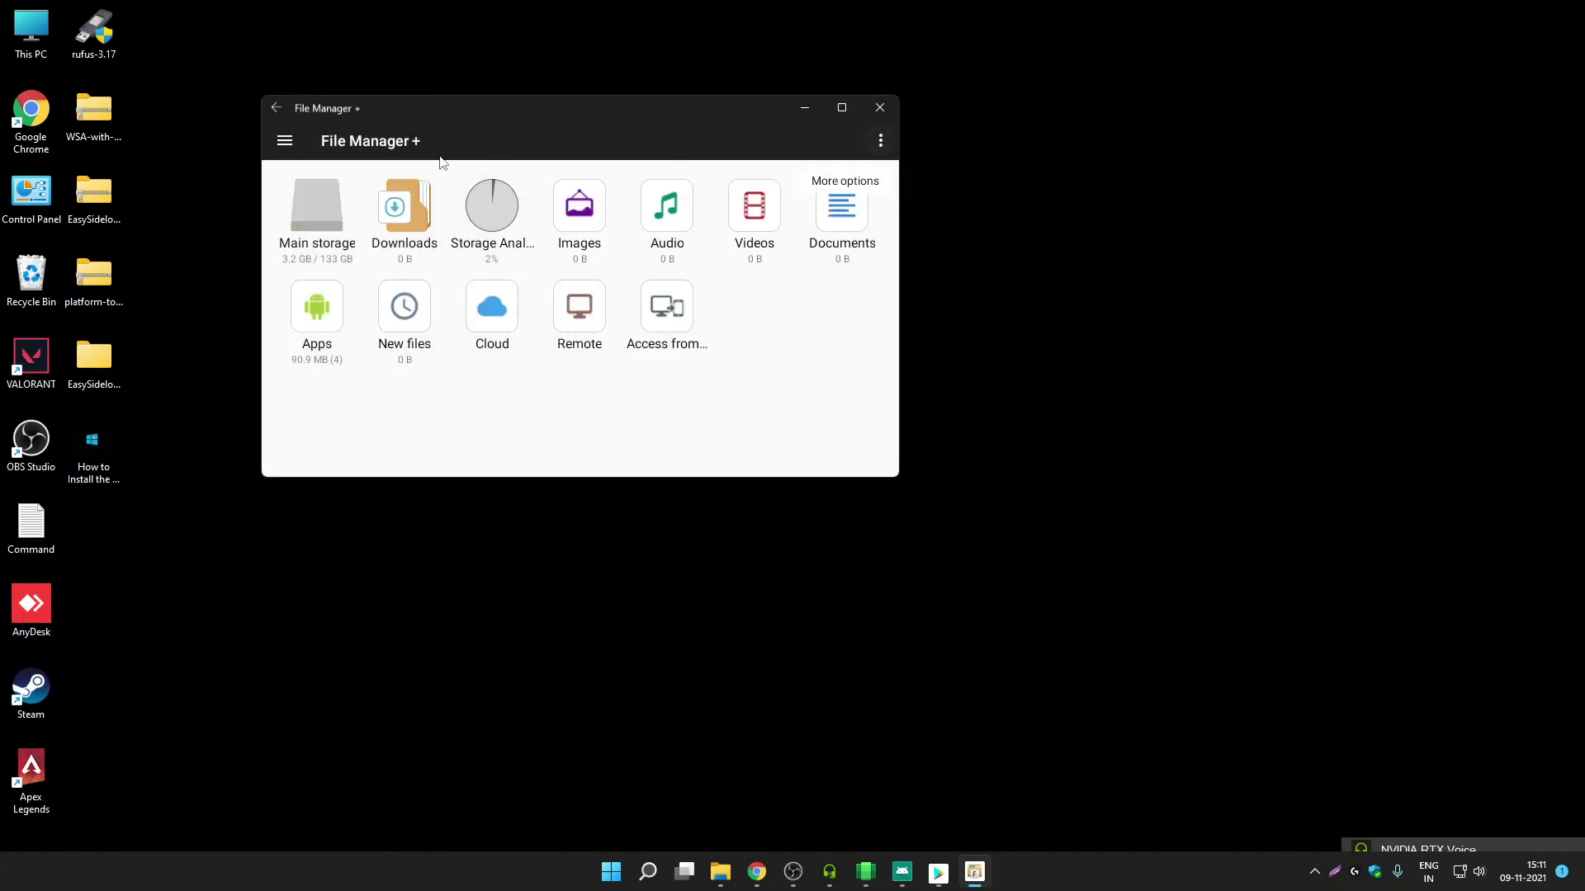
{"action": "left_click", "coordinate": [298, 216]}
{"action": "left_click_drag", "start_coordinate": [451, 116], "coordinate": [676, 111]}
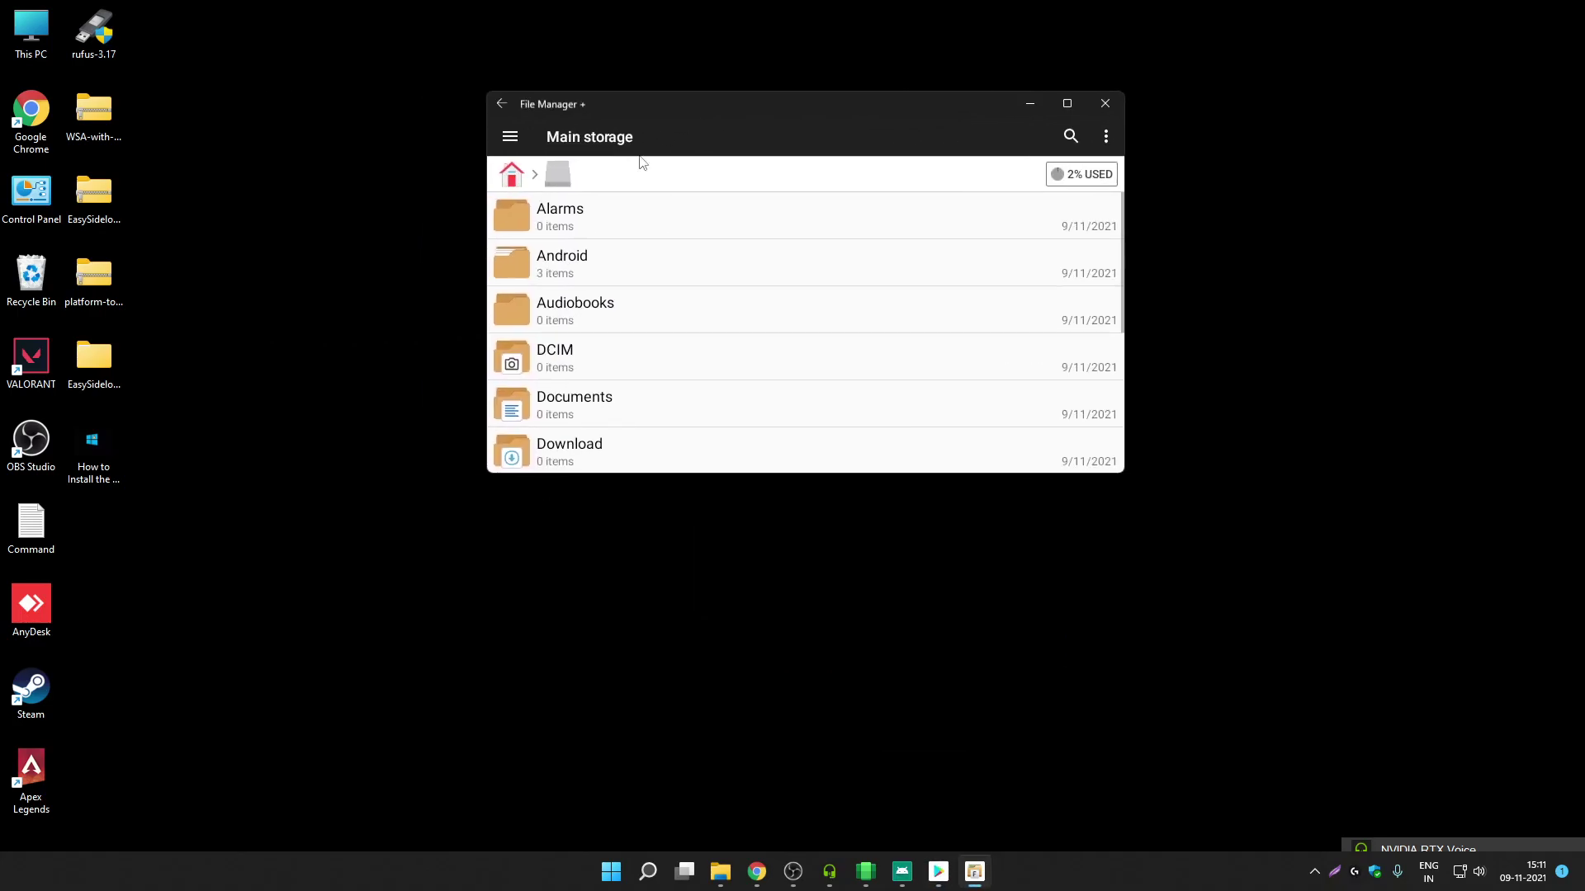
{"action": "left_click", "coordinate": [611, 264]}
{"action": "left_click", "coordinate": [551, 315]}
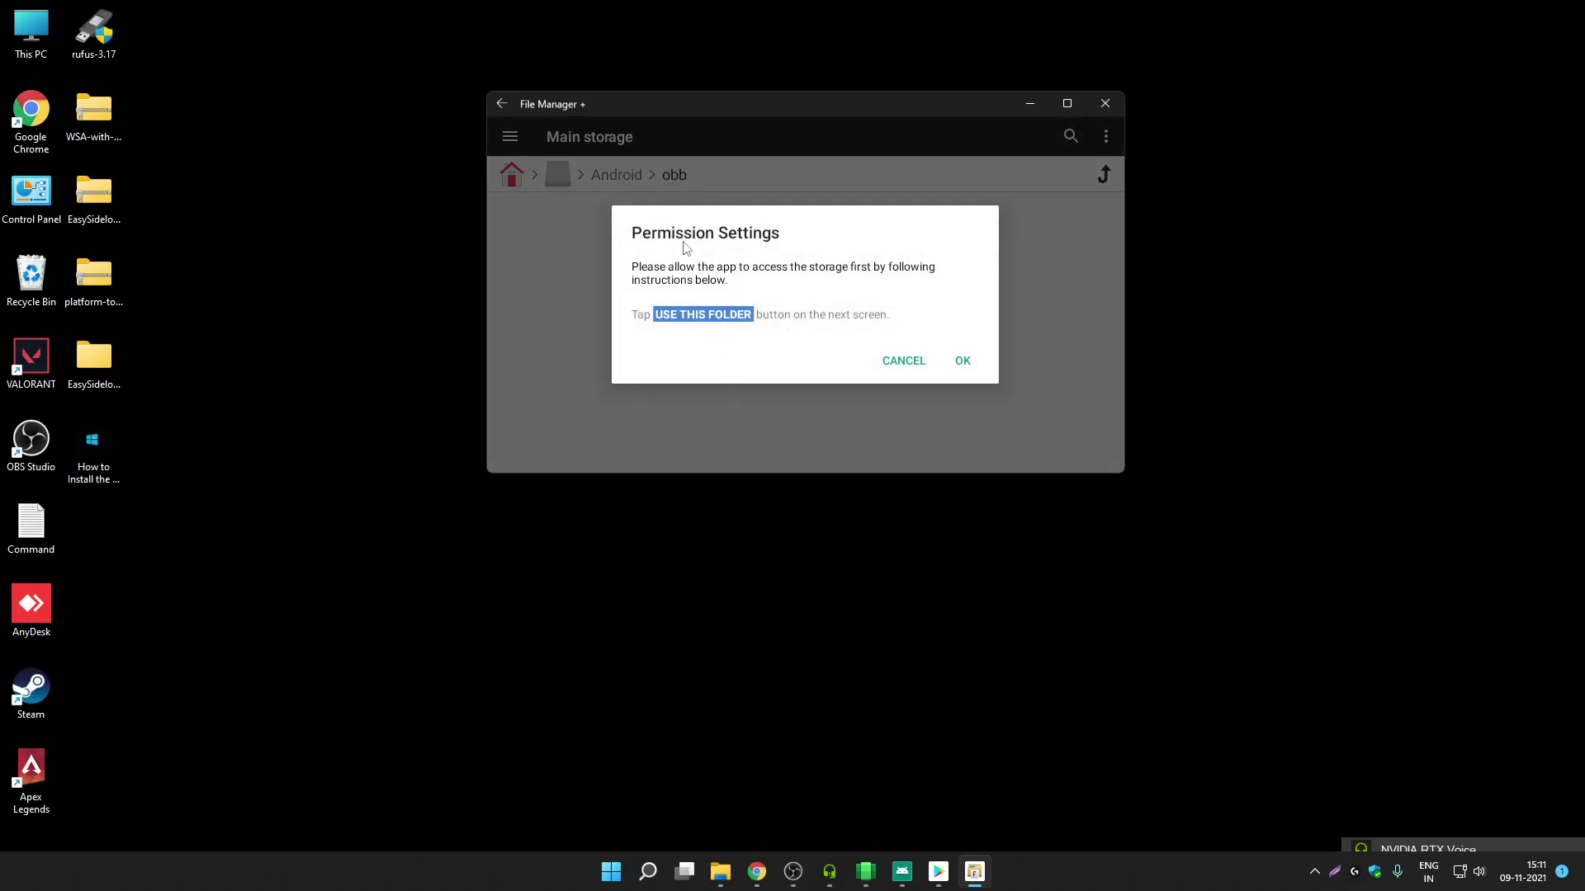
{"action": "left_click", "coordinate": [962, 360]}
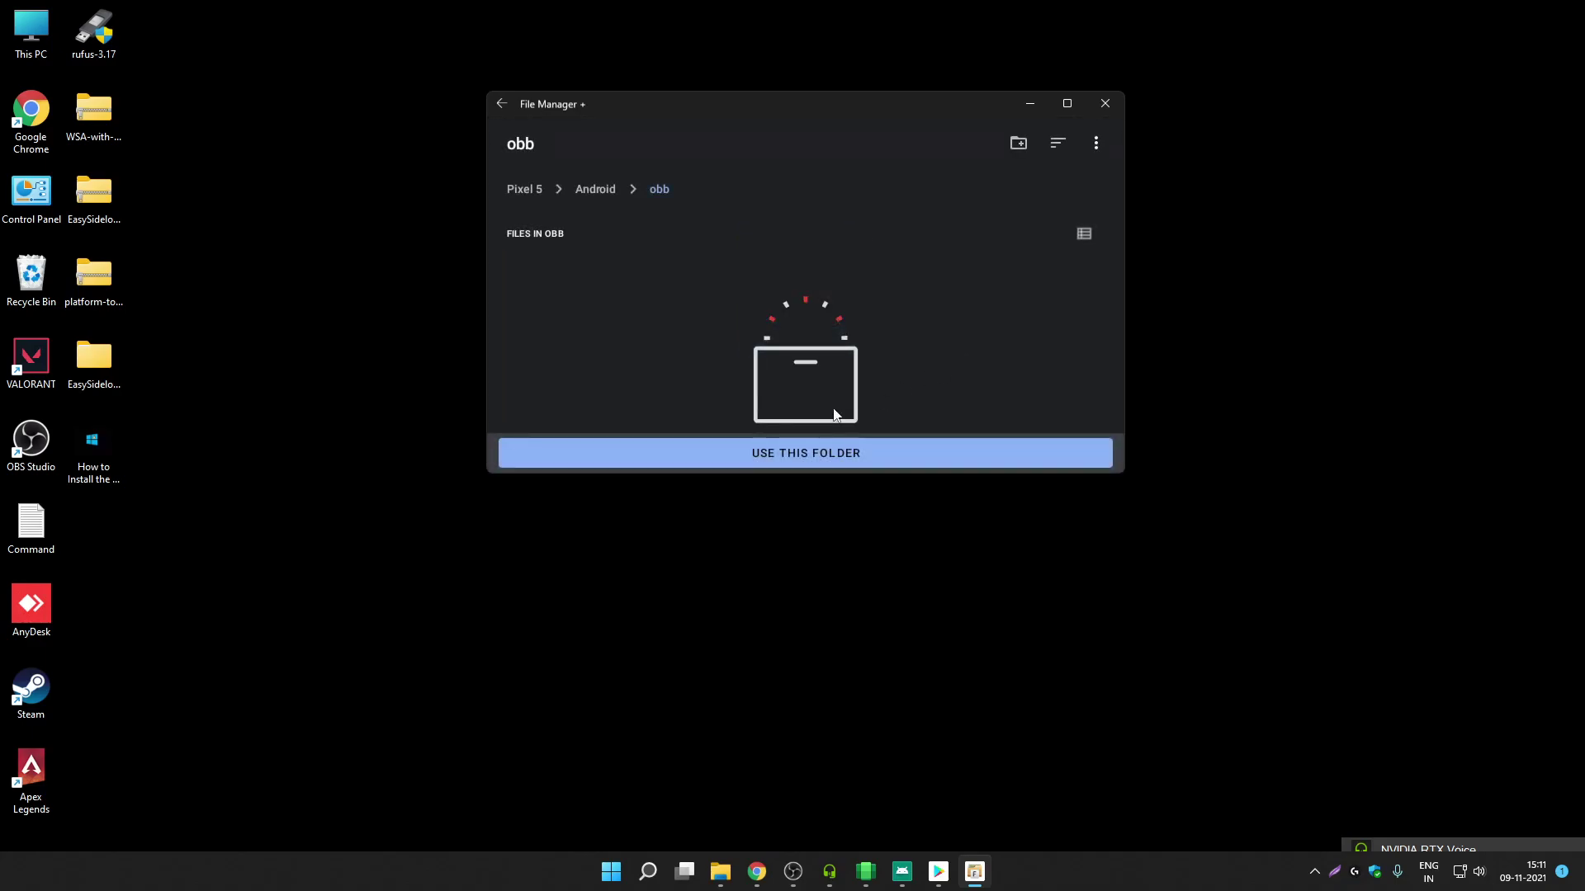
{"action": "left_click", "coordinate": [799, 453]}
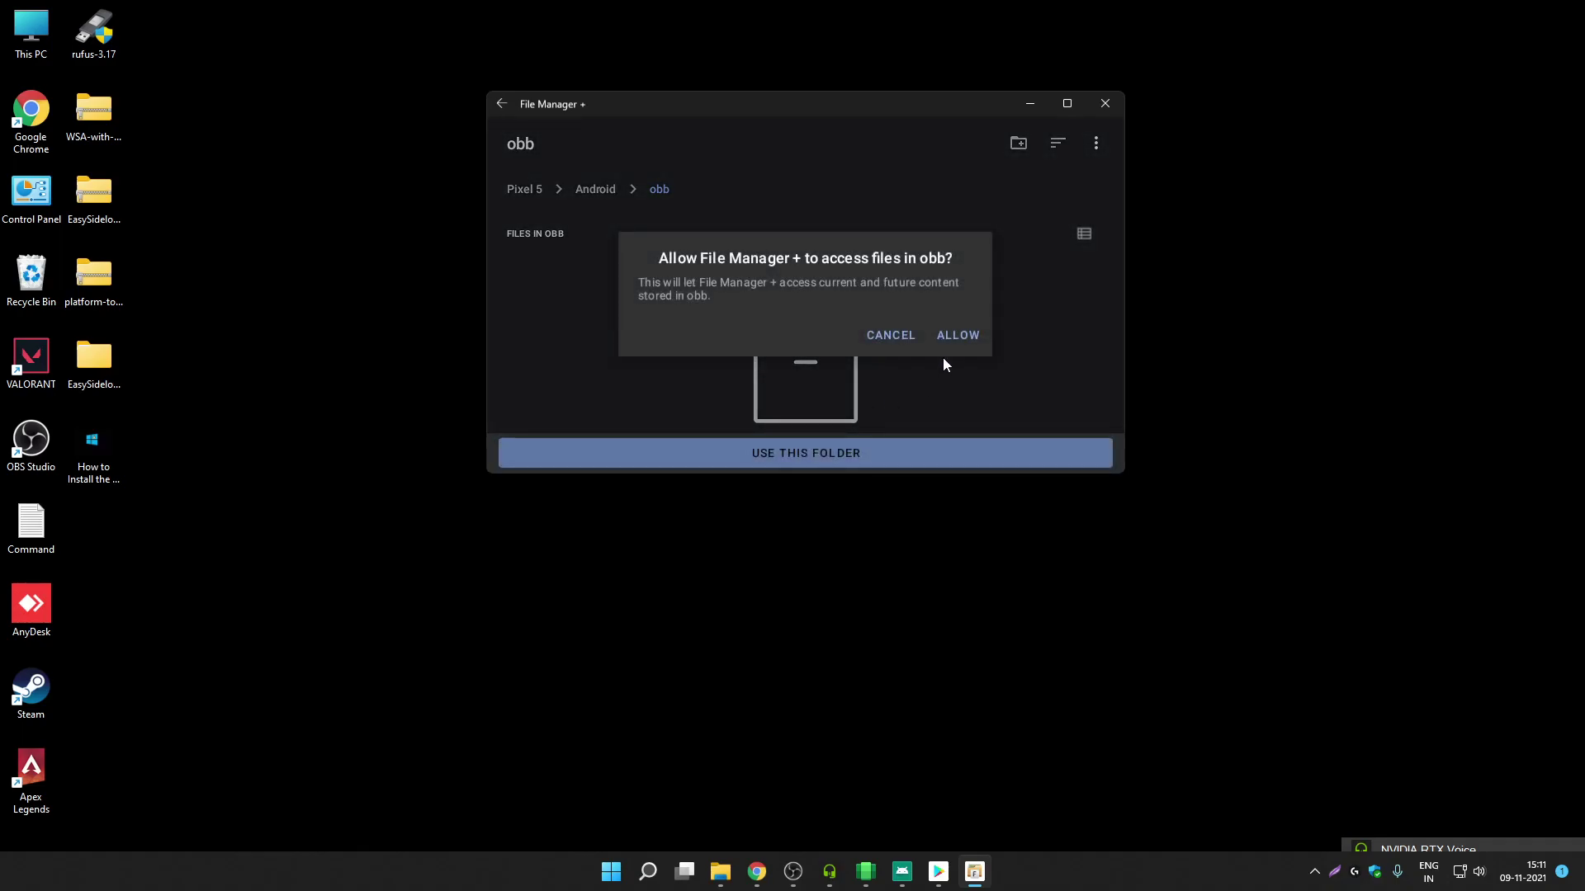
{"action": "left_click", "coordinate": [959, 335]}
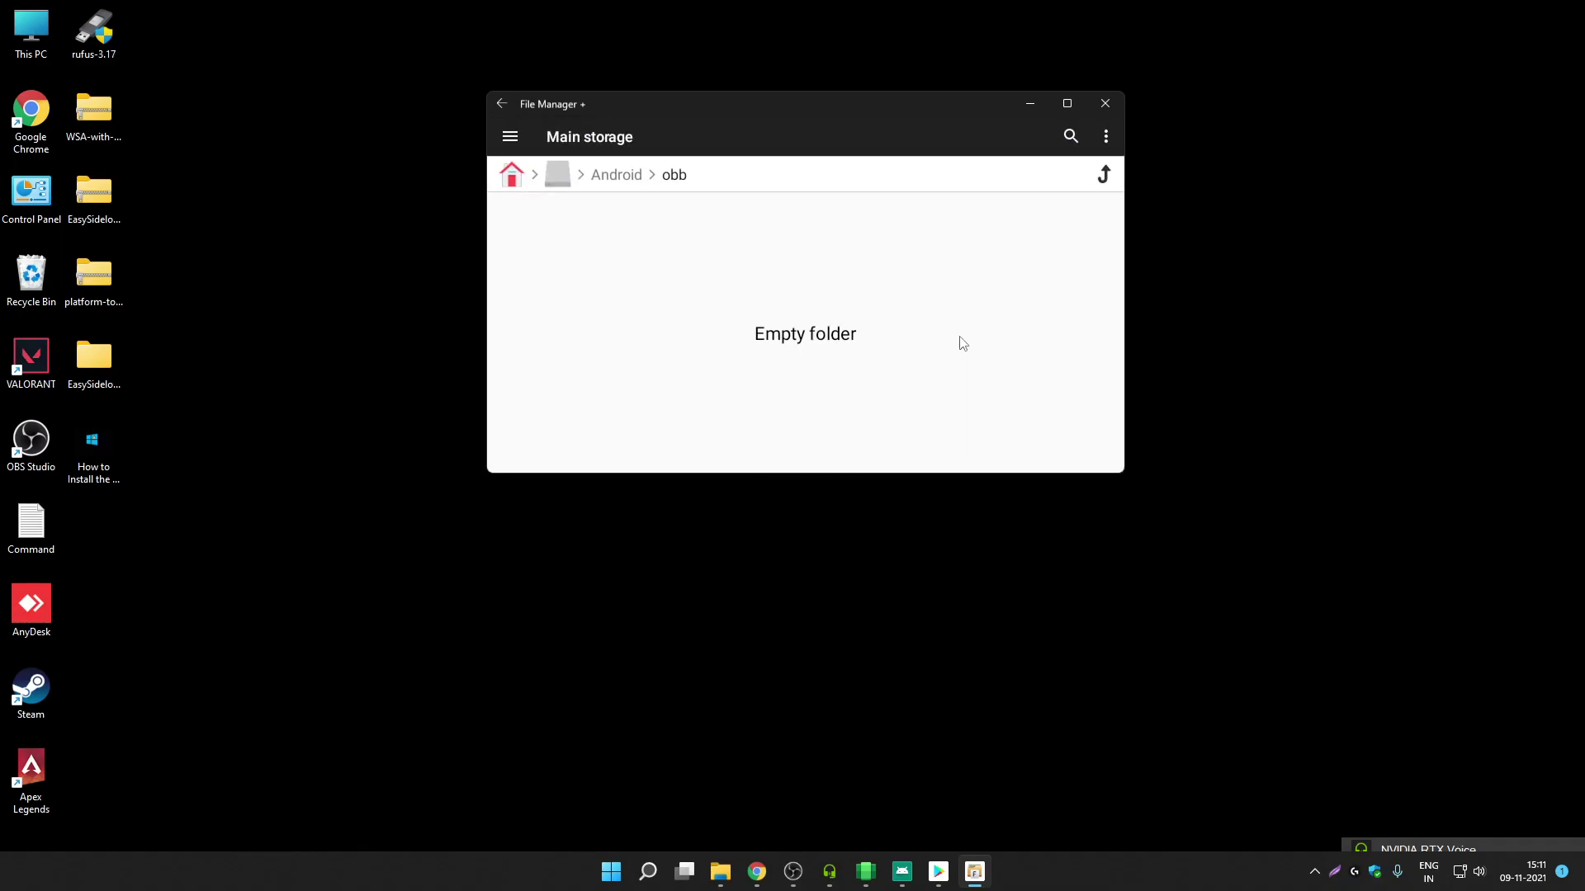
Step: Go back to the File Manager+ home screen and move its window right
{"action": "left_click", "coordinate": [565, 176]}
{"action": "left_click", "coordinate": [514, 178]}
{"action": "left_click", "coordinate": [535, 227]}
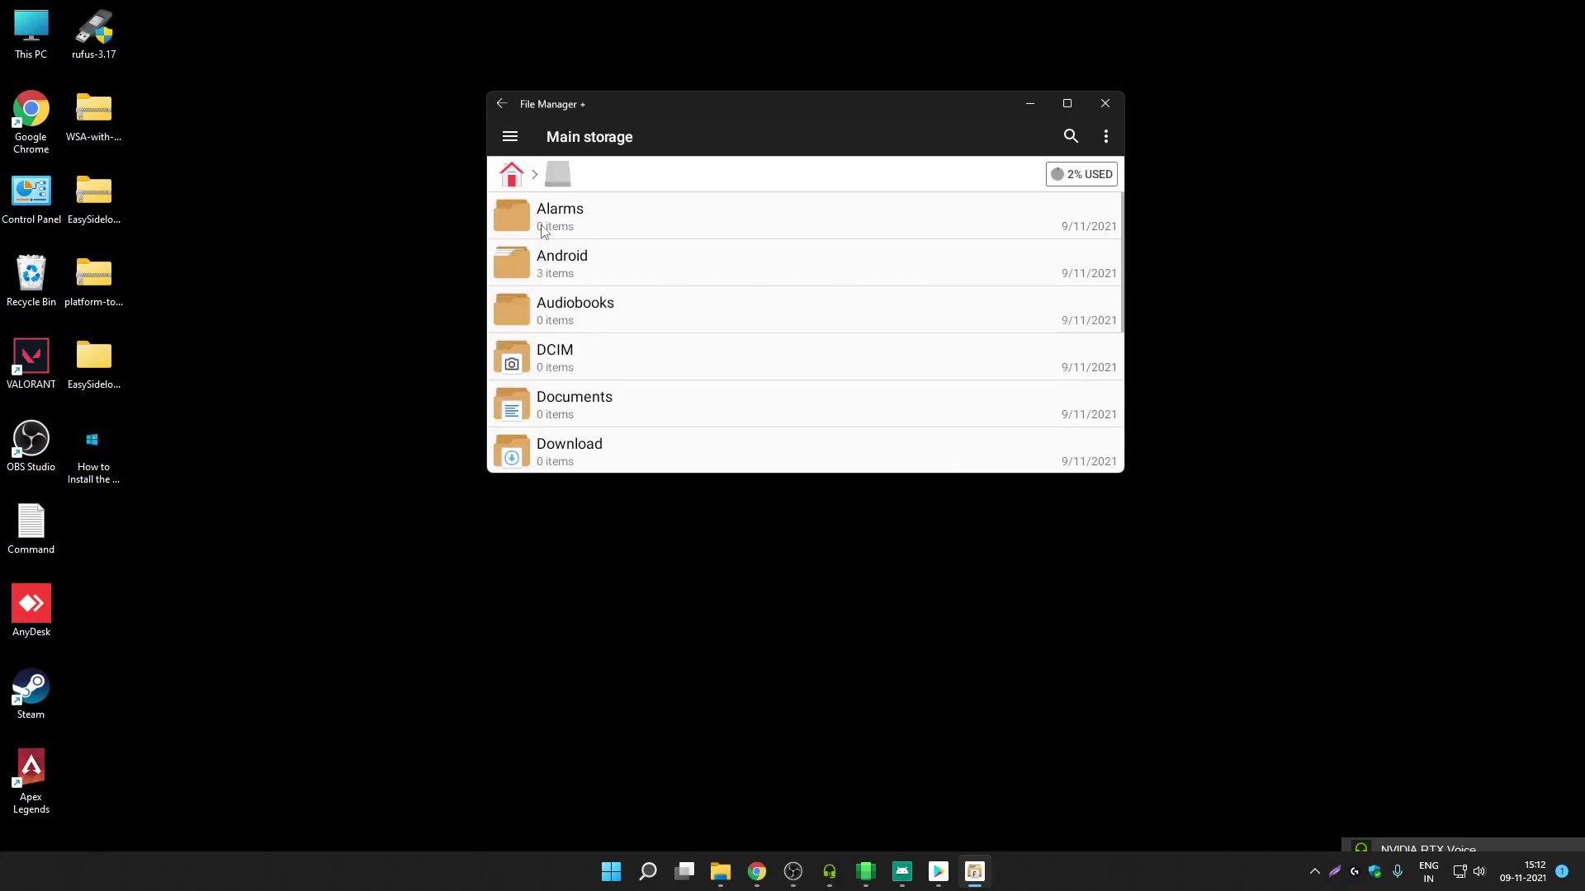
{"action": "left_click", "coordinate": [512, 175]}
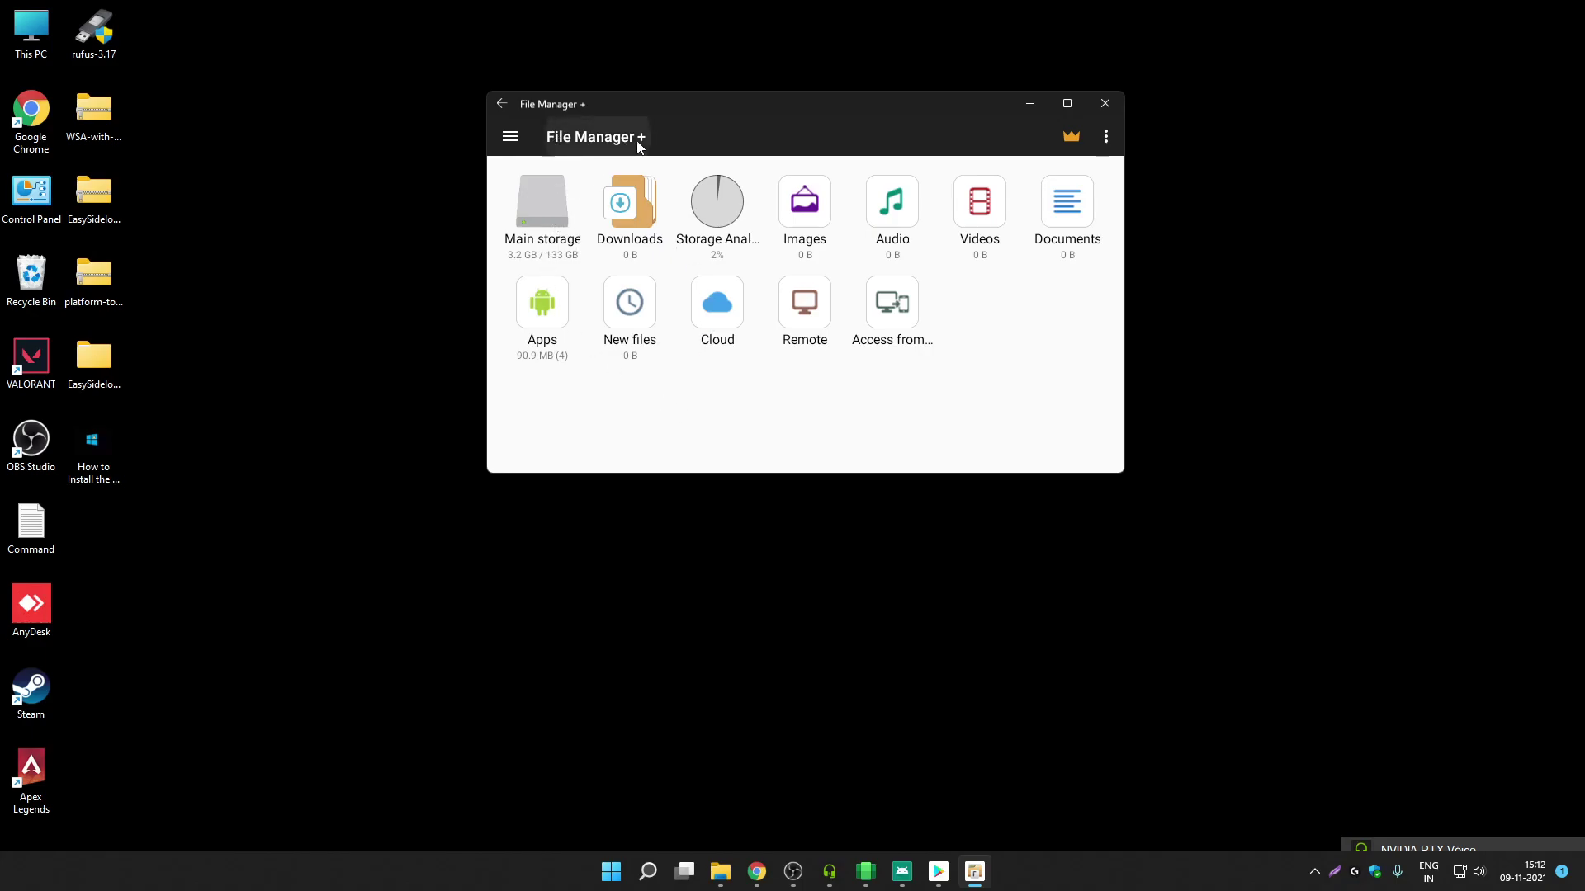
{"action": "left_click_drag", "start_coordinate": [675, 110], "coordinate": [809, 111]}
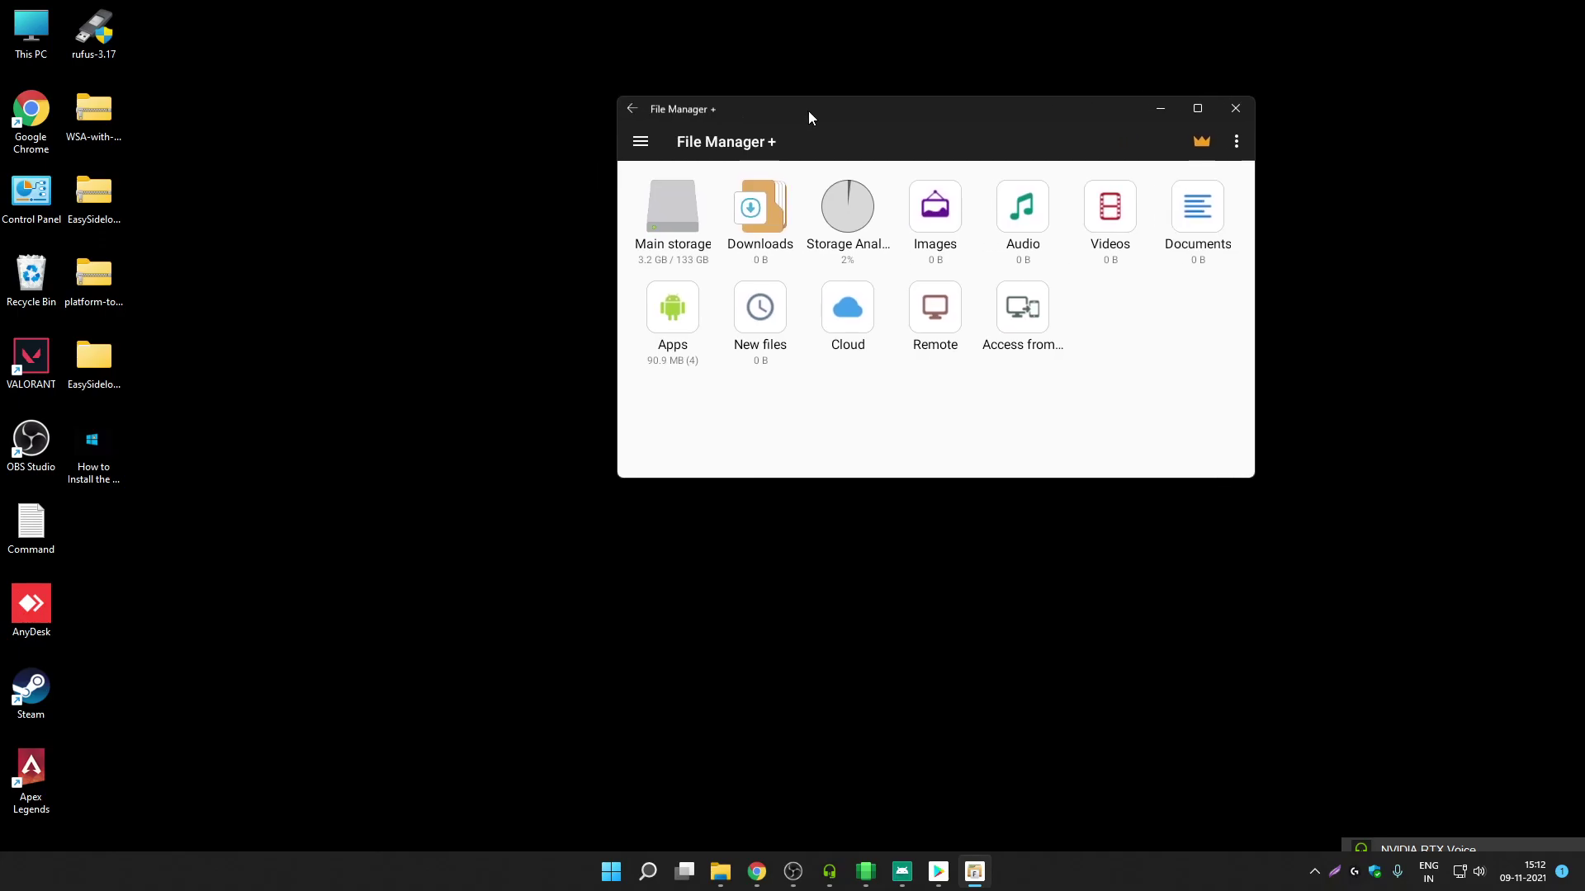
Step: Hide File Manager+, scroll Chrome's SDK Platform Tools release notes to Downloads, then minimize Chrome
{"action": "left_click", "coordinate": [1161, 109]}
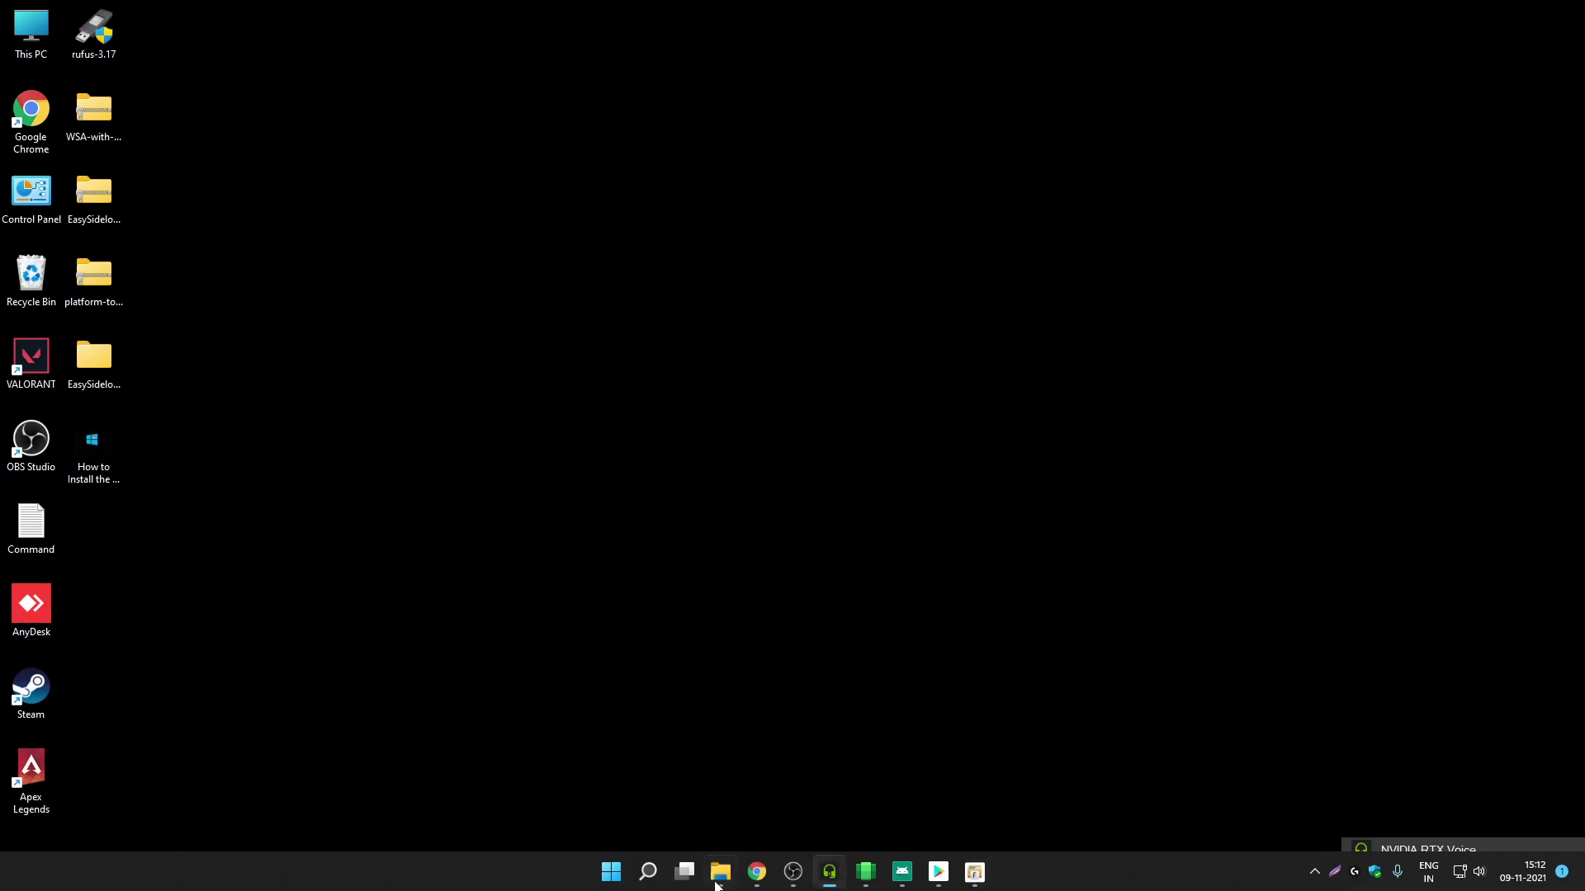
{"action": "mouse_move", "coordinate": [757, 872]}
{"action": "left_click", "coordinate": [688, 799]}
{"action": "key", "text": "ctrl+3"}
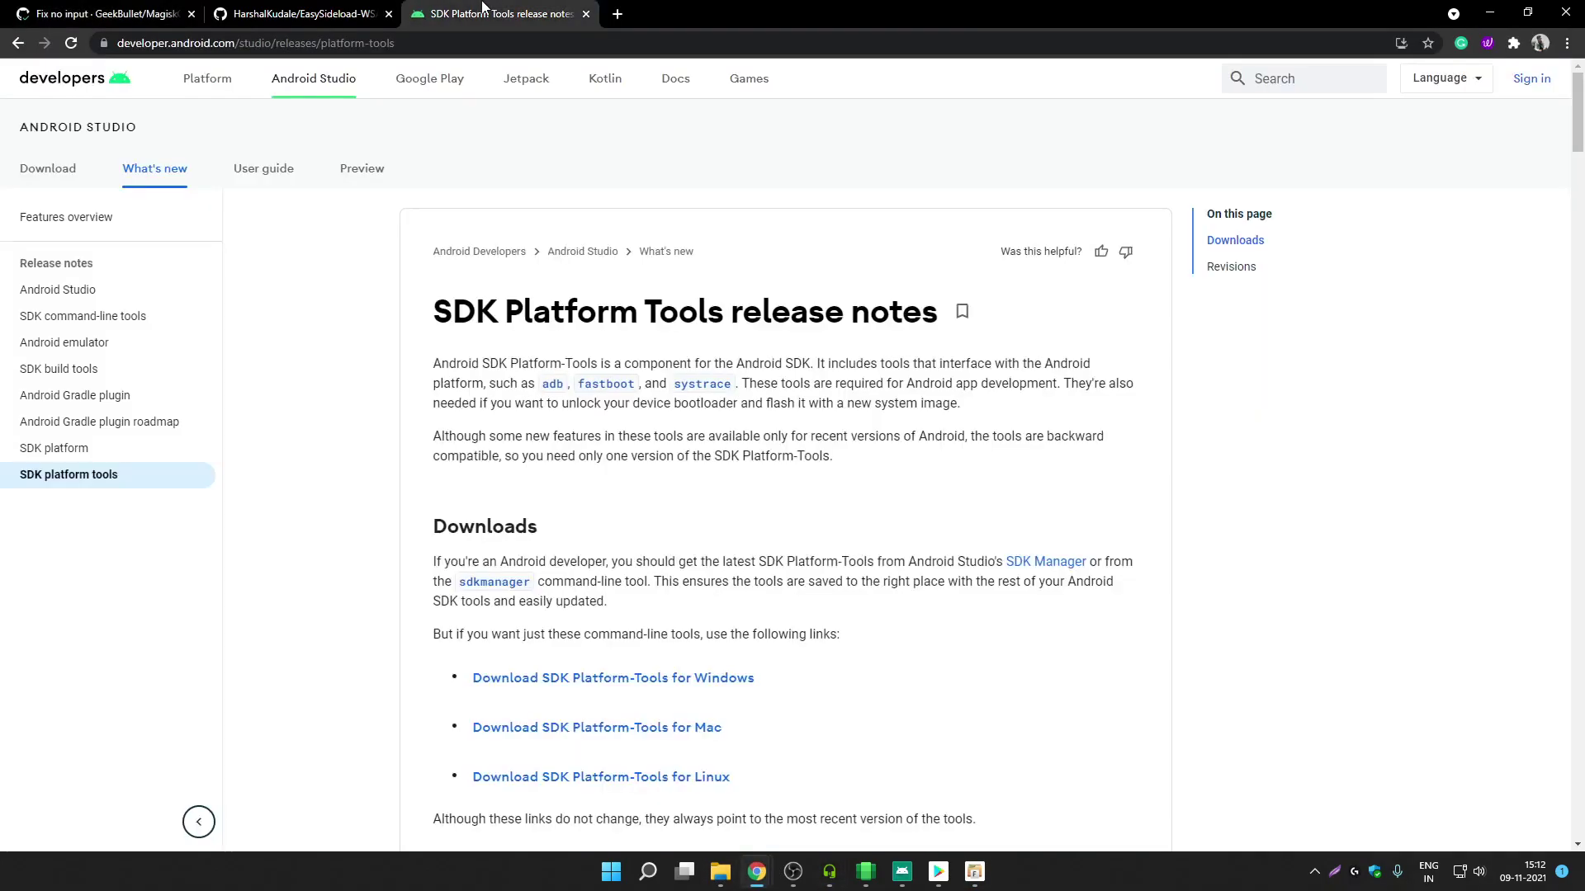
{"action": "left_click_drag", "start_coordinate": [436, 312], "coordinate": [725, 307]}
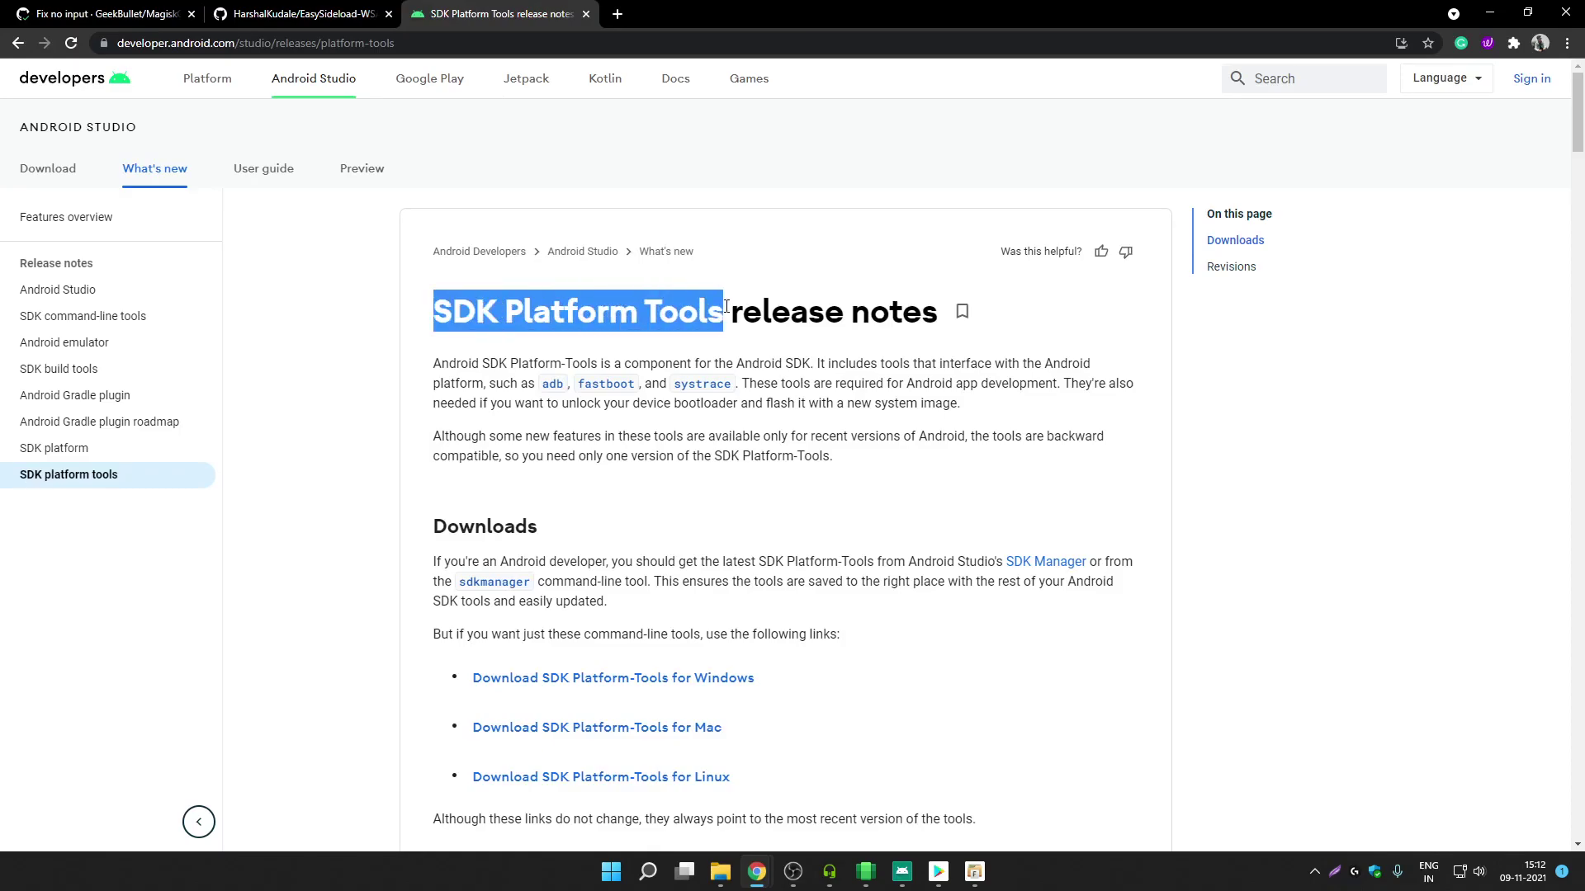
{"action": "scroll", "coordinate": [415, 378], "scroll_direction": "down", "scroll_amount": 3}
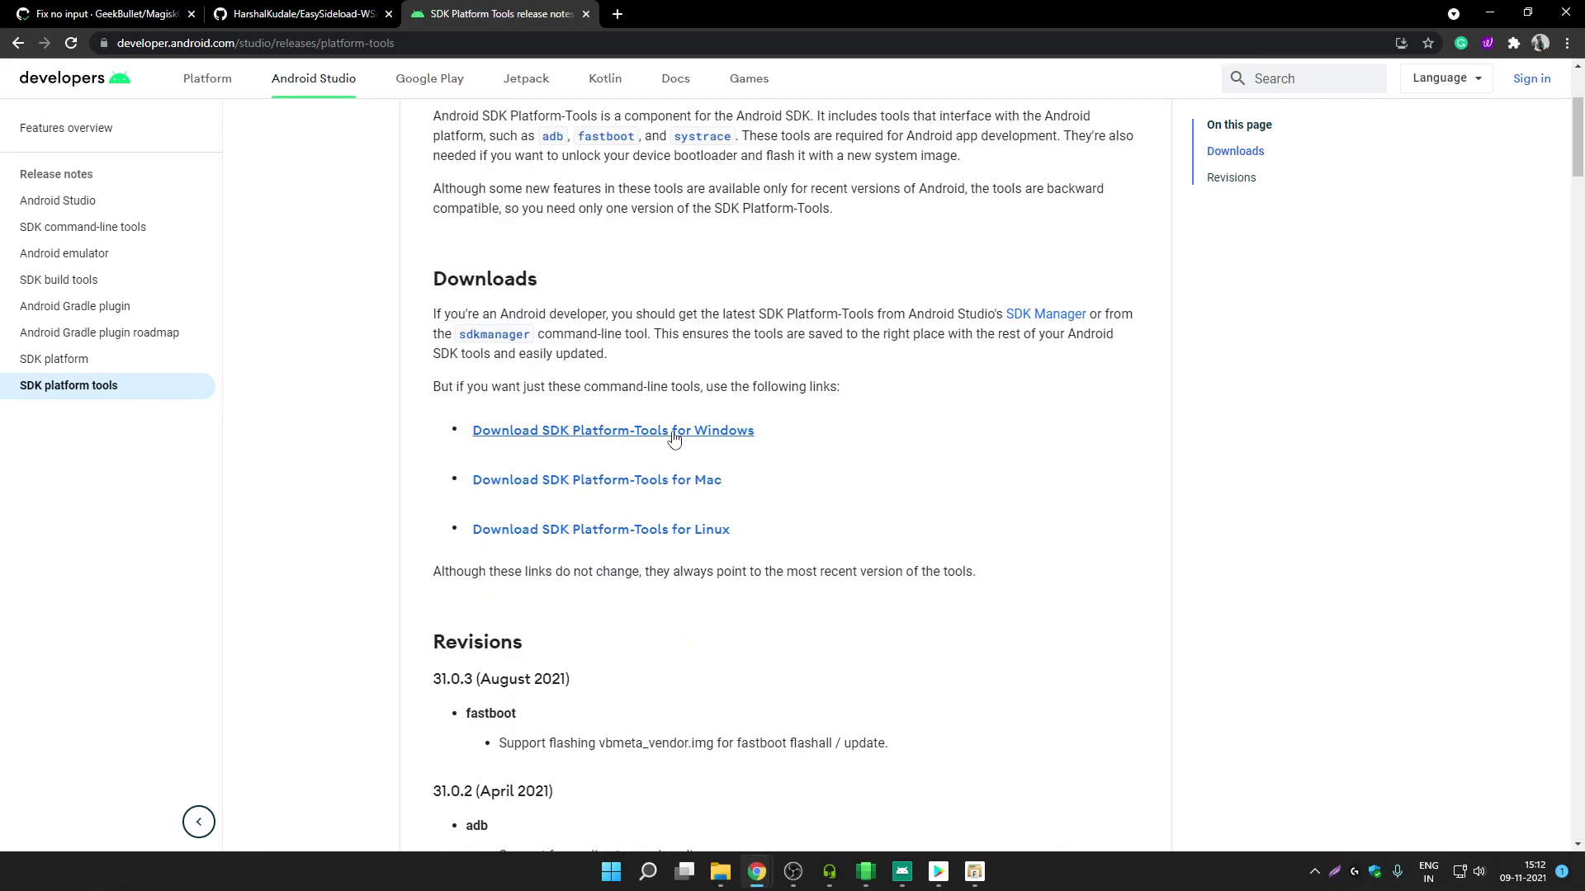
{"action": "left_click", "coordinate": [1489, 14]}
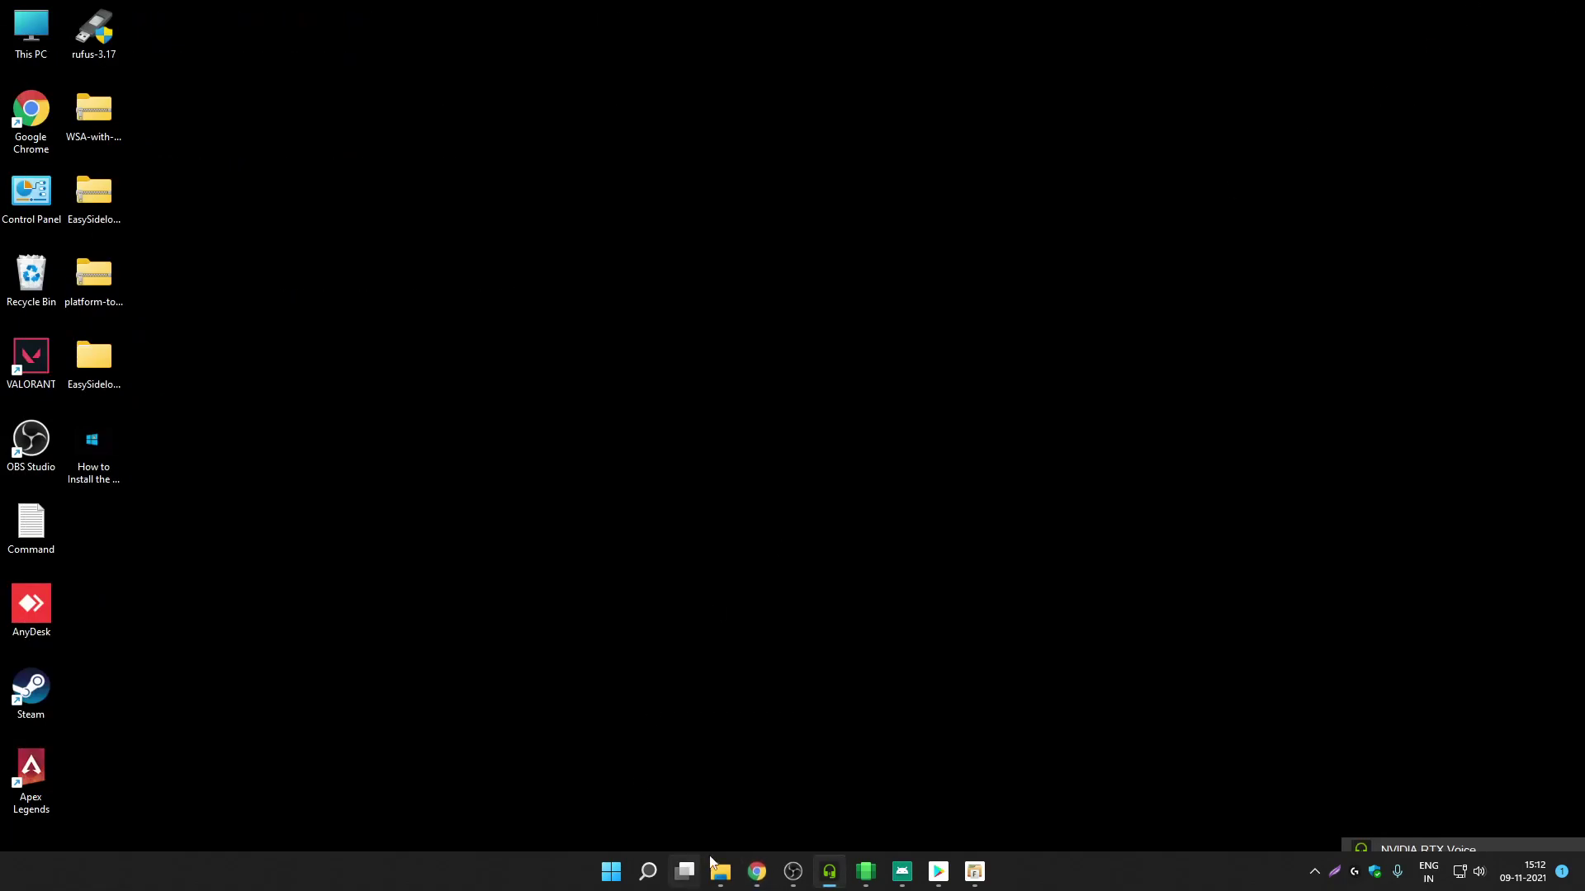
Step: Navigate File Explorer to C:\adb\platform-tools and shrink the window
{"action": "left_click", "coordinate": [719, 870]}
{"action": "left_click", "coordinate": [66, 401]}
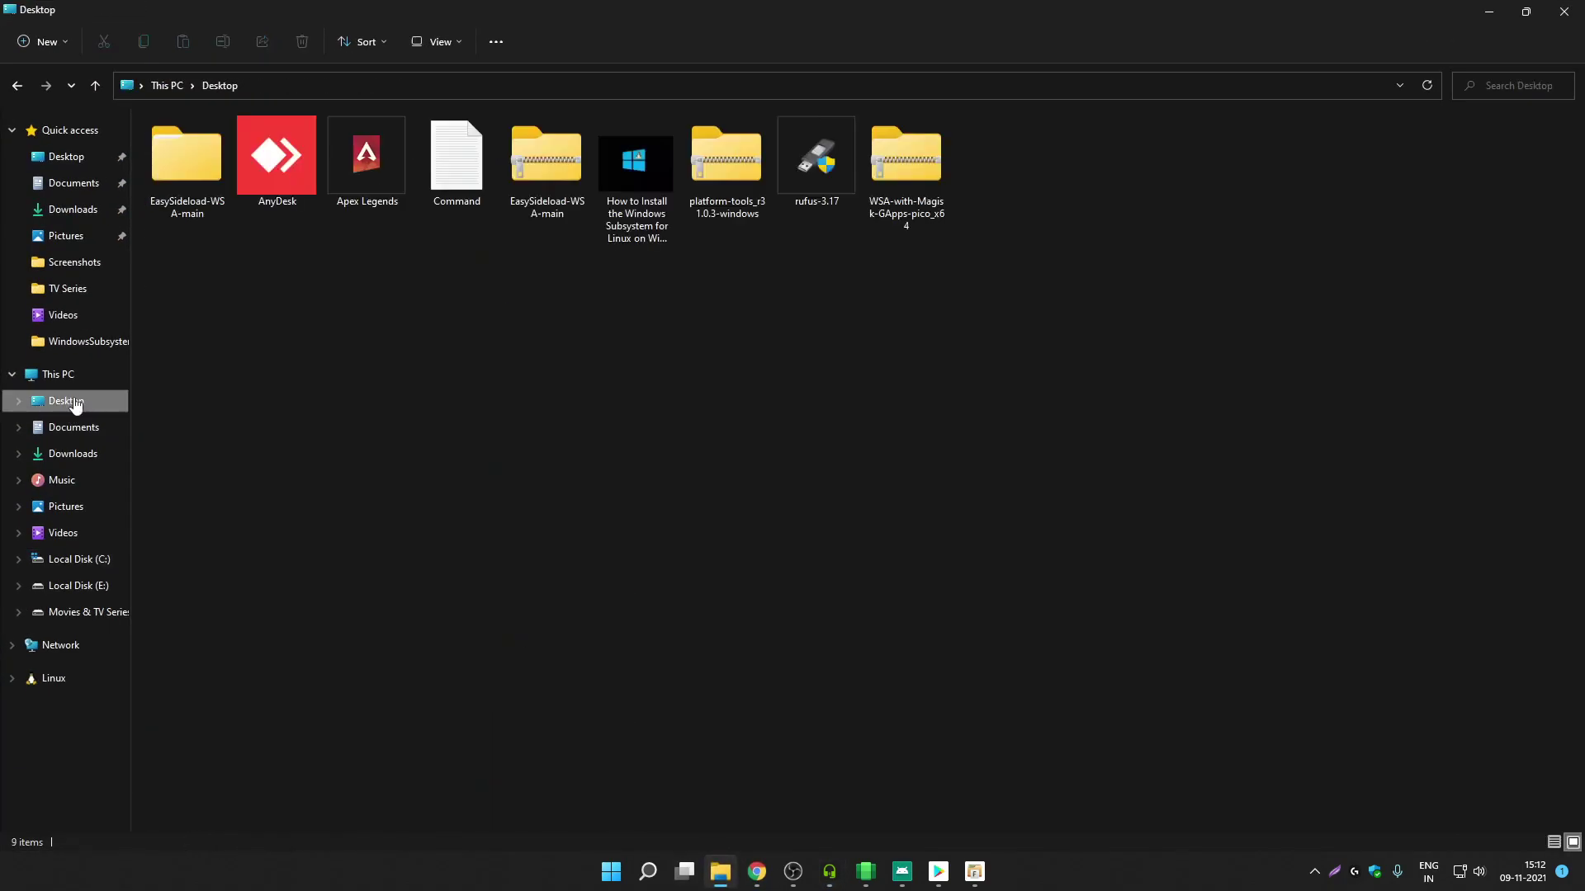
{"action": "left_click", "coordinate": [69, 369]}
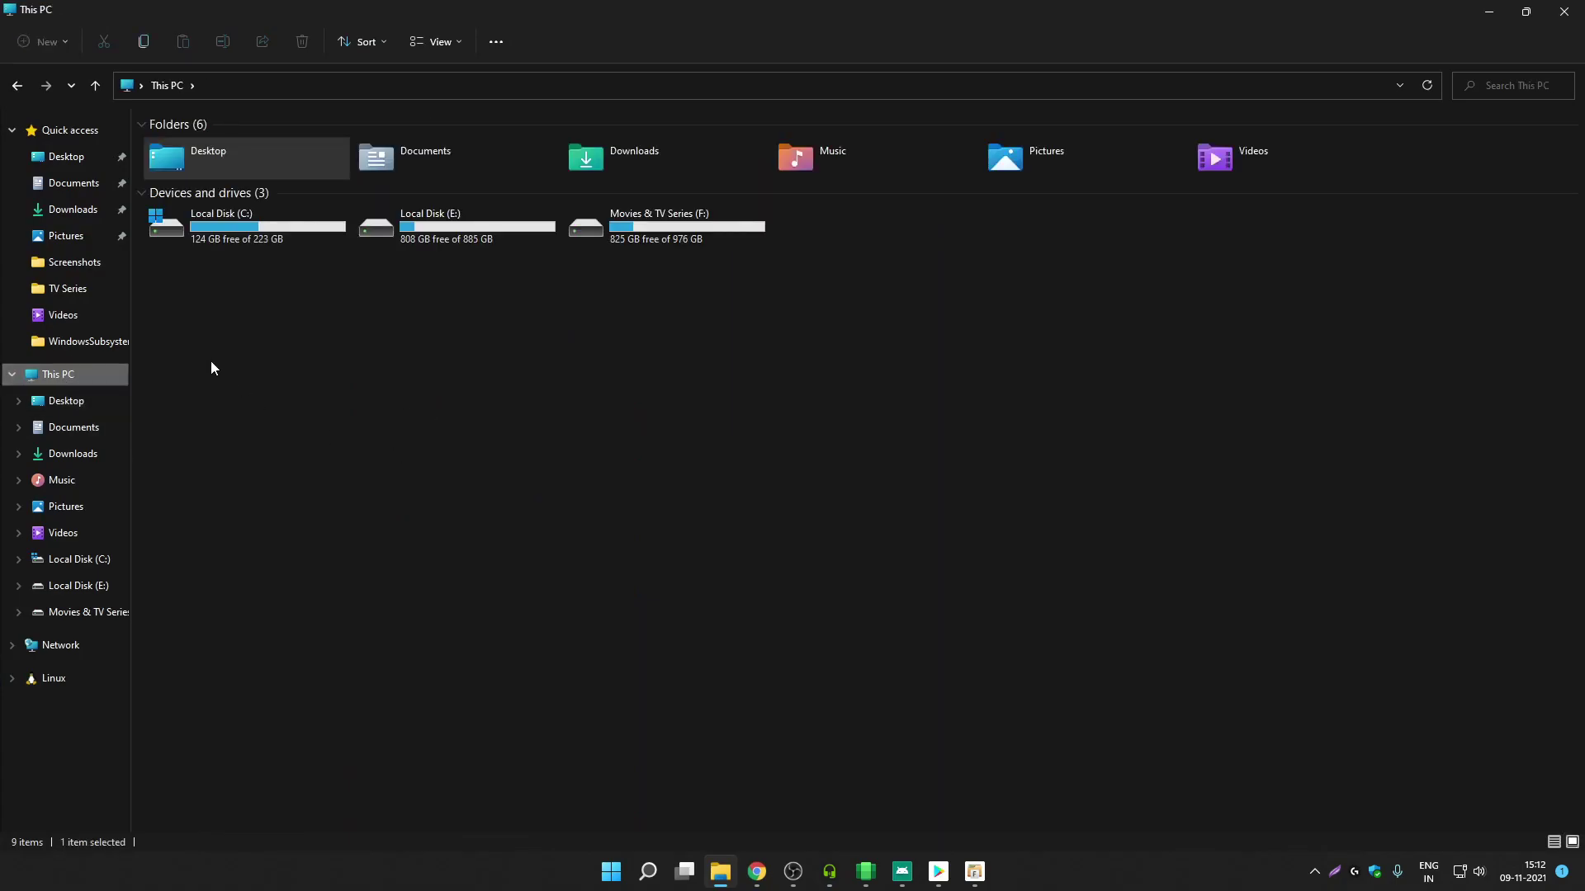
{"action": "double_click", "coordinate": [236, 235]}
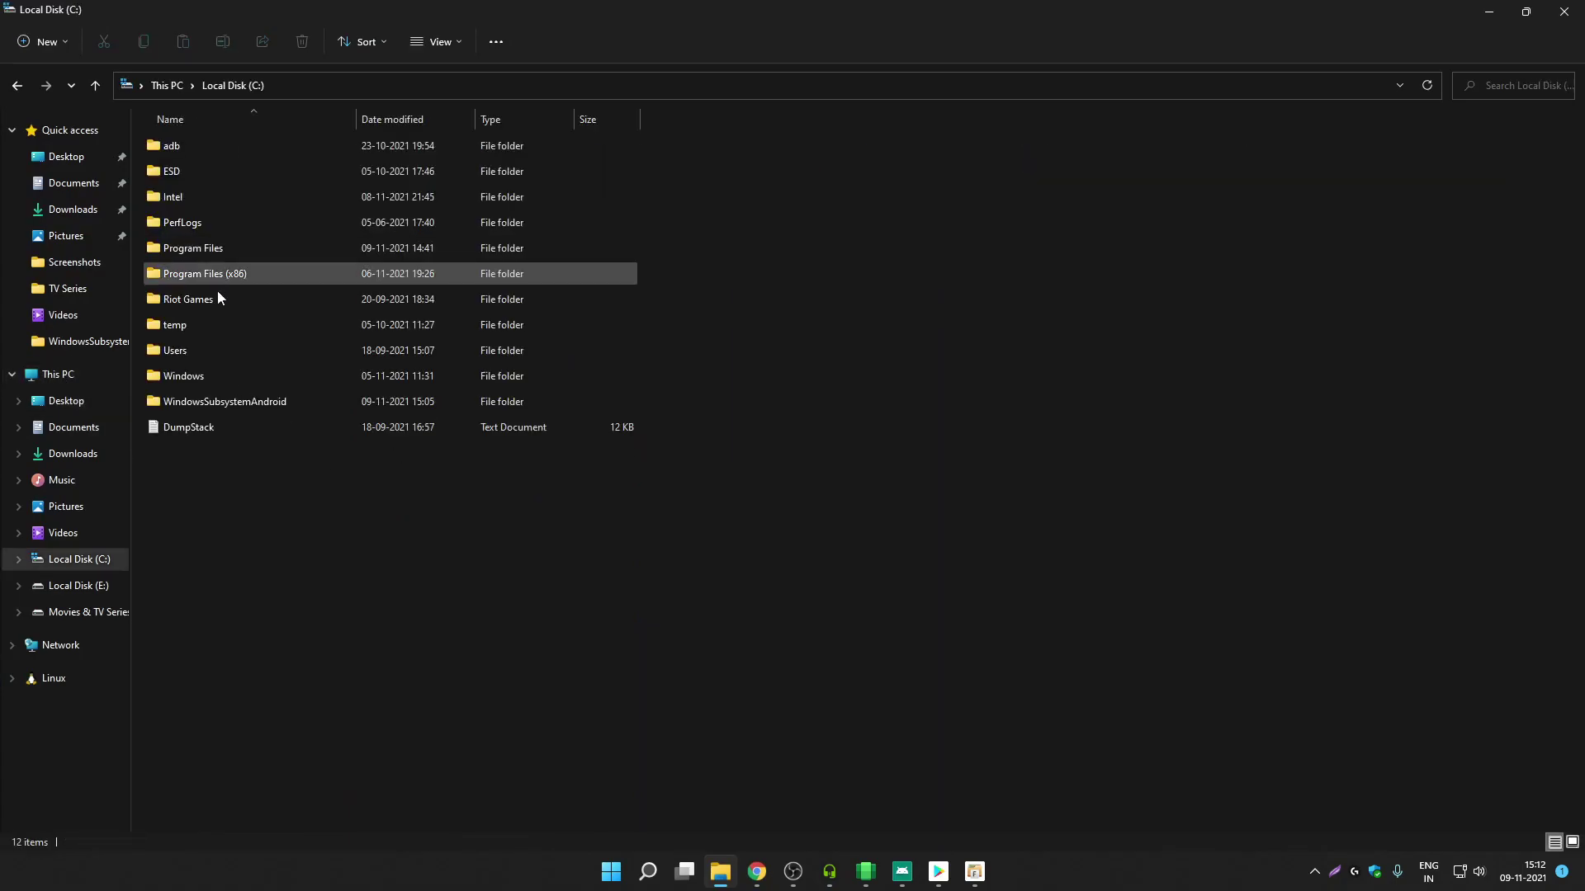
{"action": "double_click", "coordinate": [180, 145]}
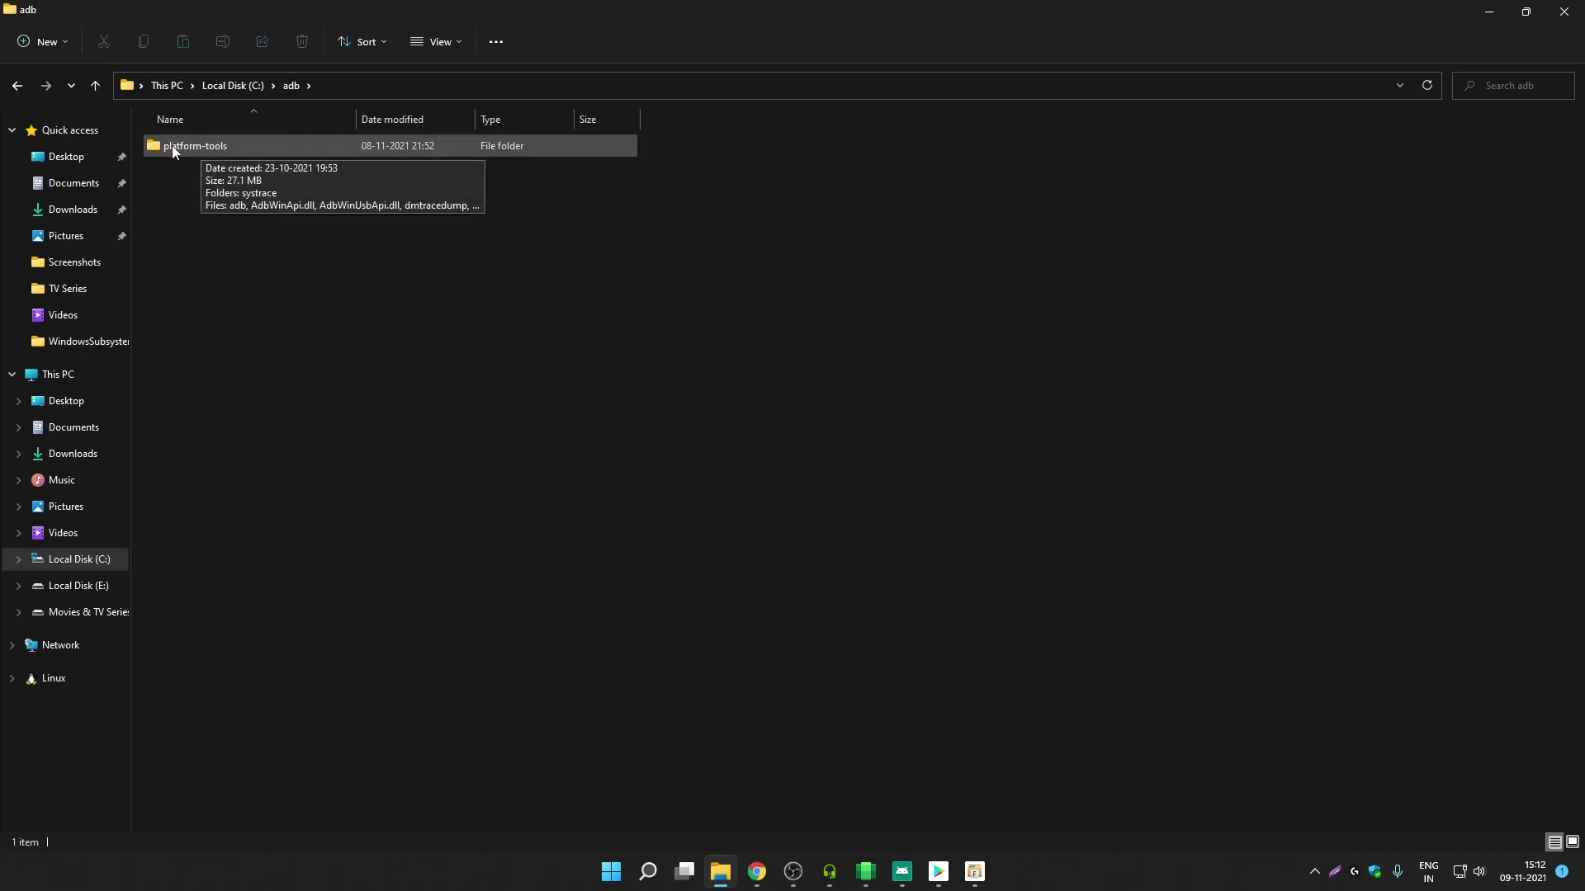
{"action": "double_click", "coordinate": [225, 145]}
{"action": "left_click_drag", "start_coordinate": [710, 10], "coordinate": [865, 51]}
Step: Bring Chrome forward on the EasySideload-WSA repository tab
{"action": "mouse_move", "coordinate": [757, 872]}
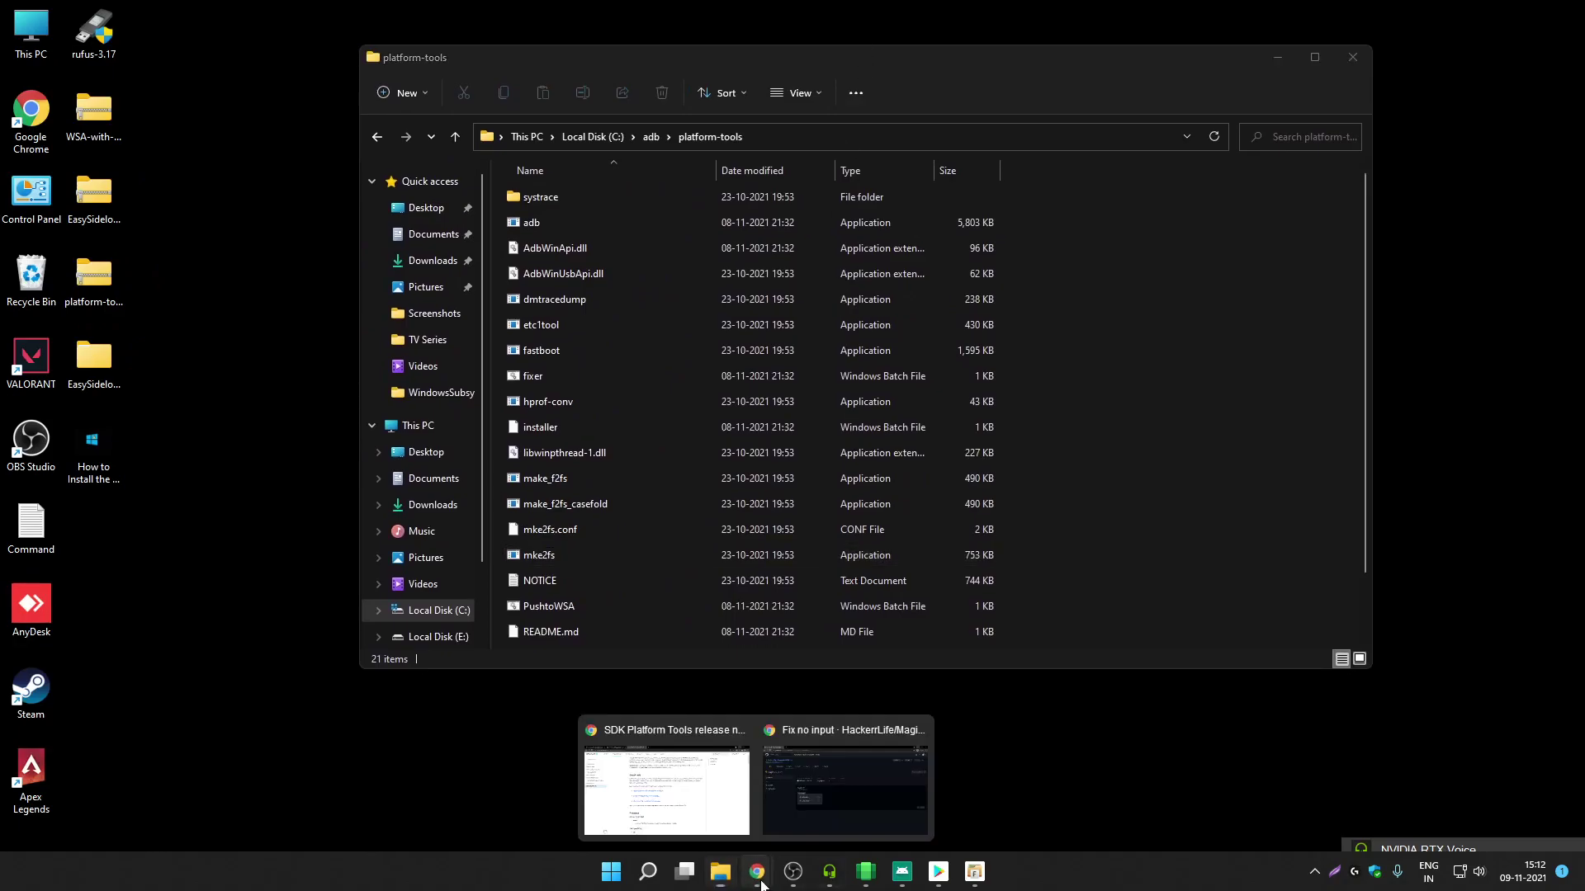
{"action": "left_click", "coordinate": [700, 767]}
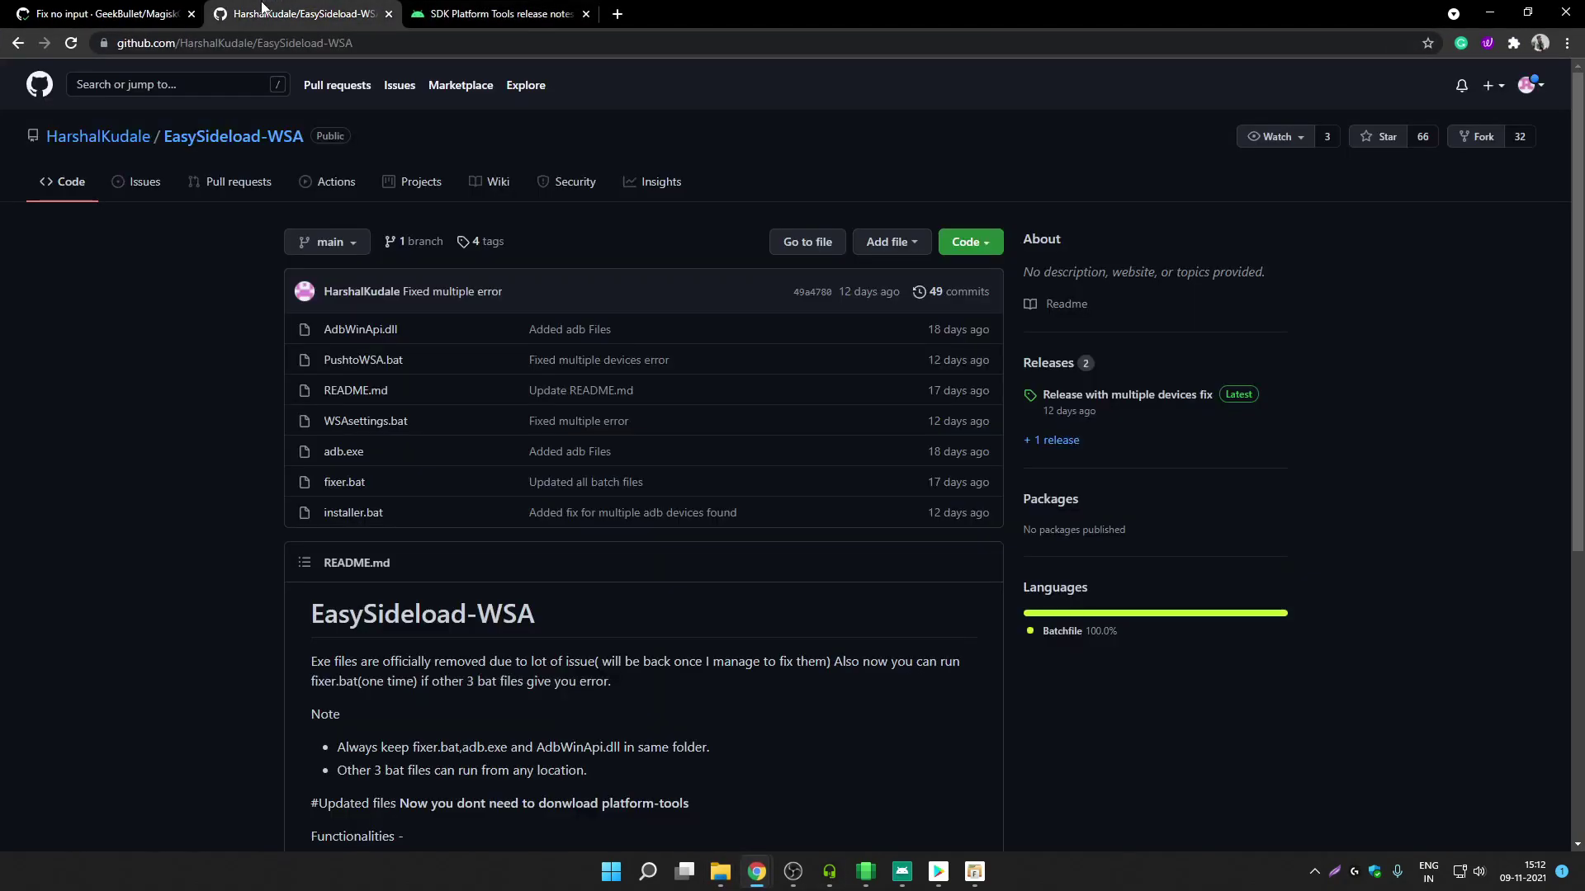
{"action": "left_click", "coordinate": [285, 14]}
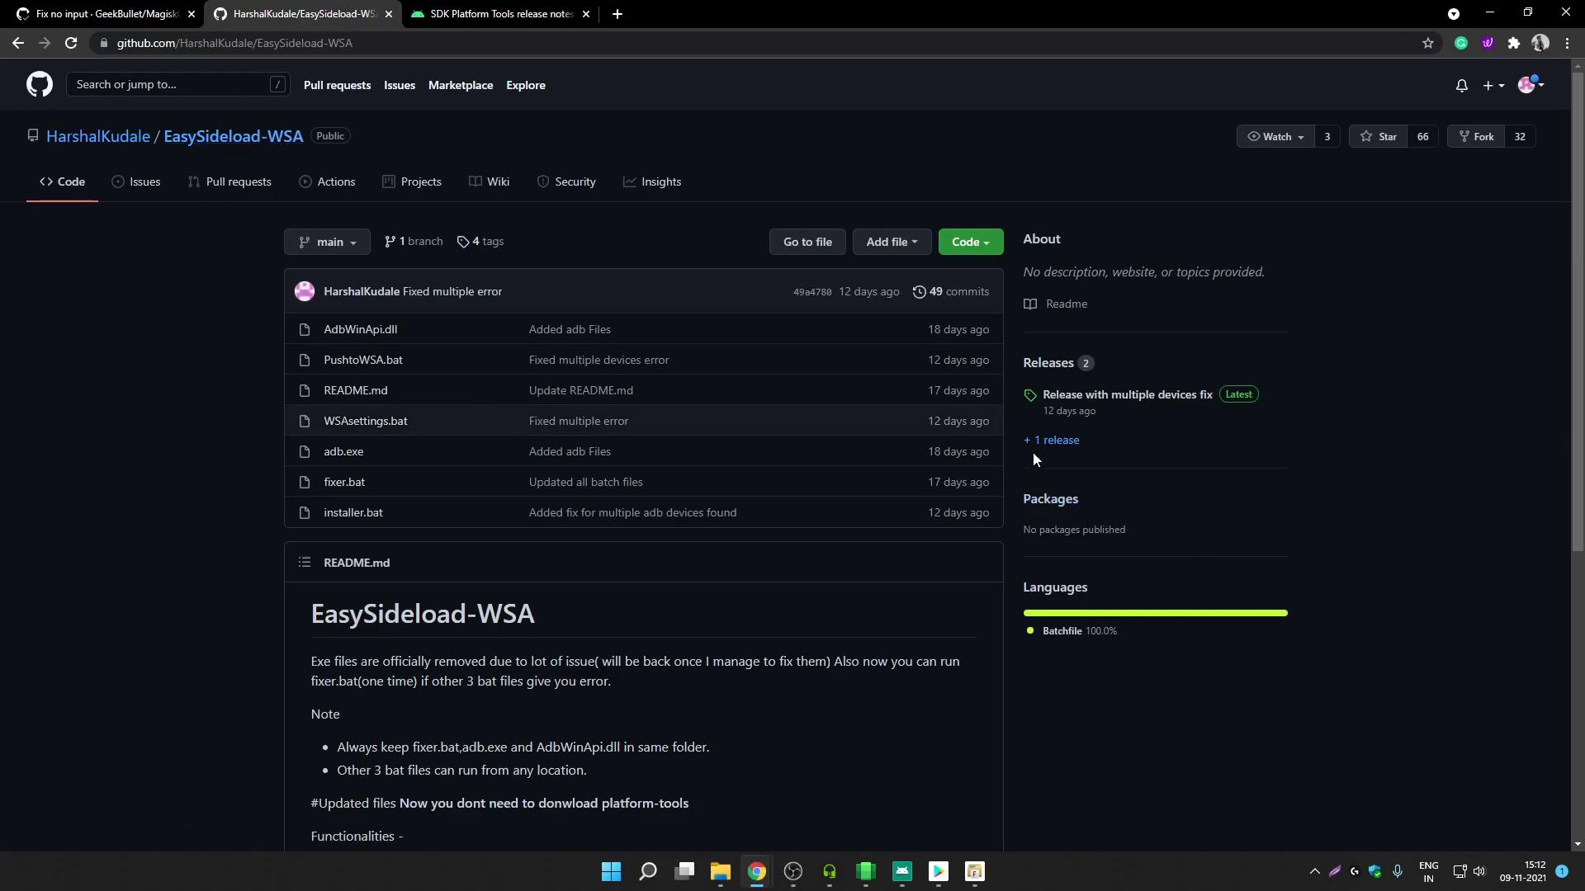
Step: View the EasySideload-WSA Releases page, then minimize Chrome and pick the EasySideload desktop folder
{"action": "left_click", "coordinate": [1038, 369]}
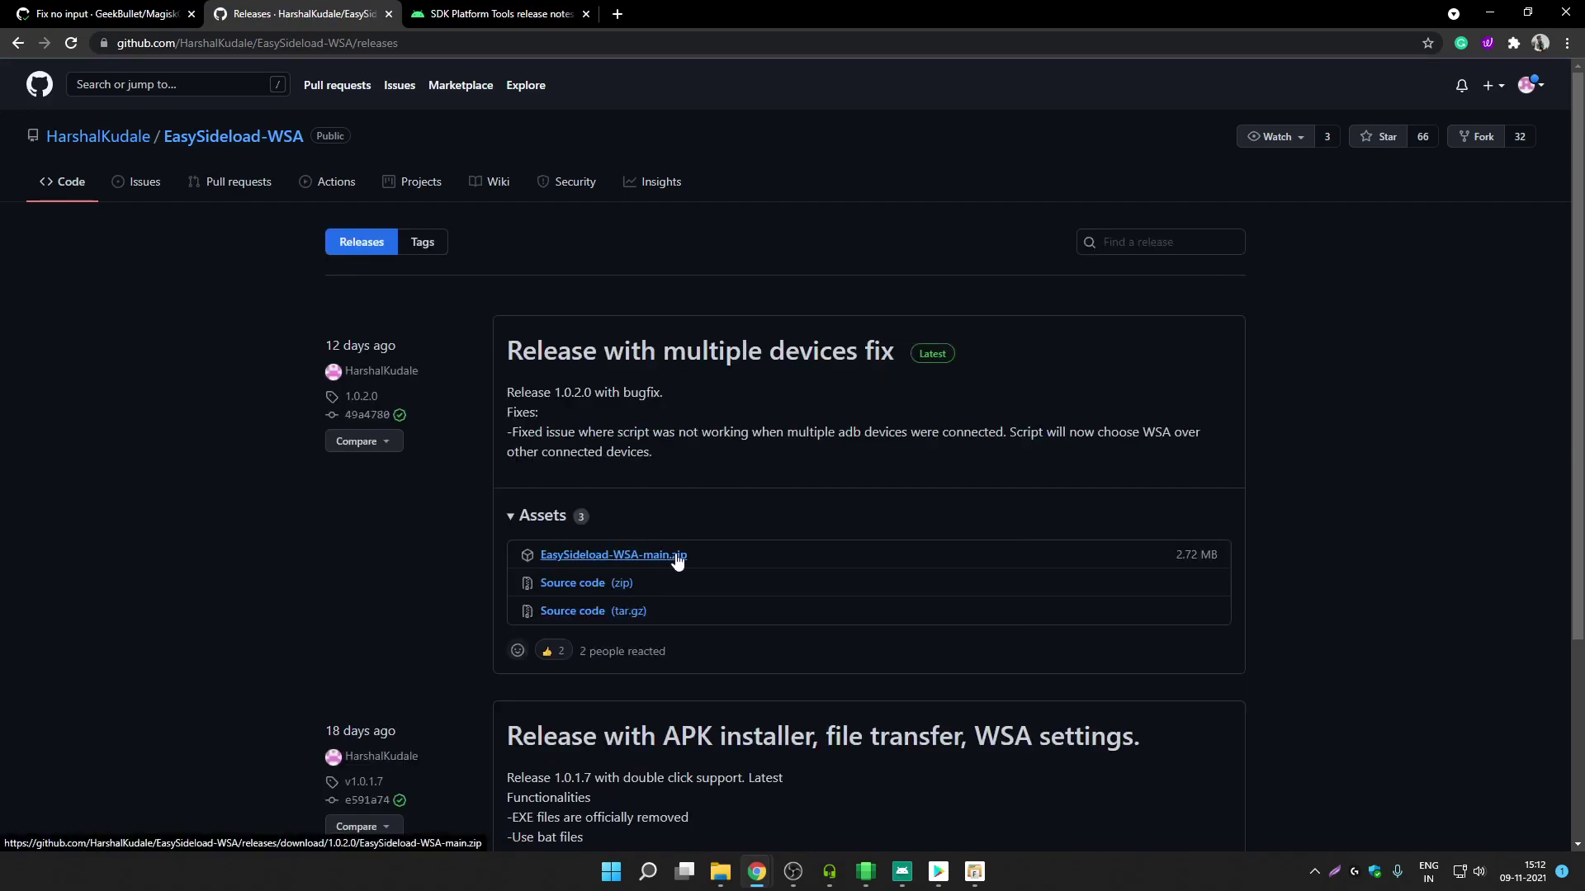
{"action": "left_click", "coordinate": [1489, 13]}
{"action": "left_click", "coordinate": [2, 237]}
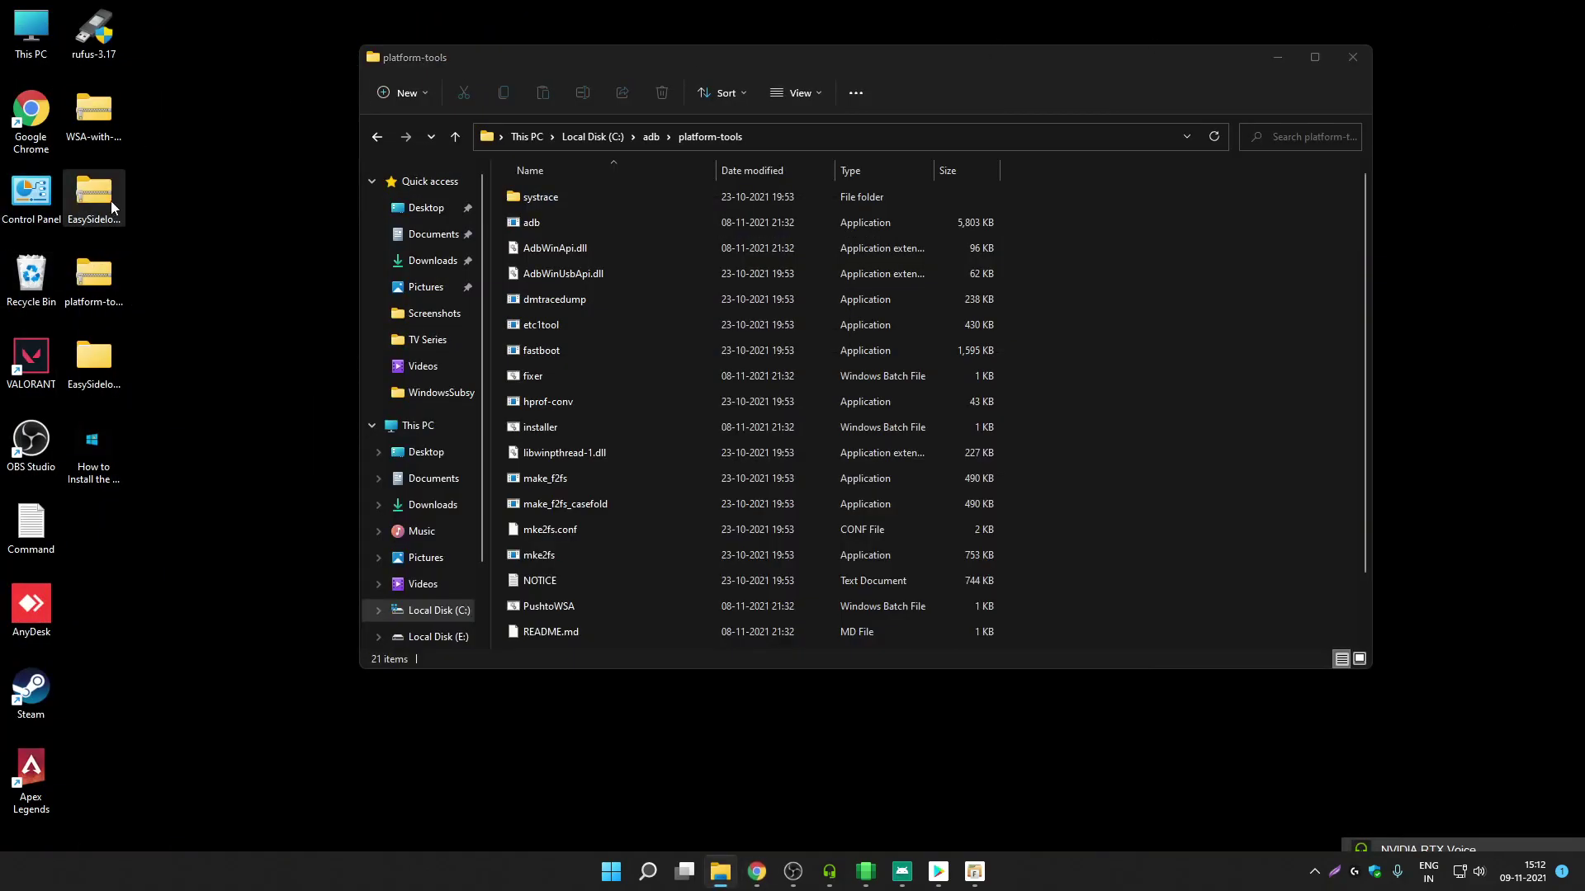
Step: Open the inner EasySideload-WSA-main folder and run the fixer script as administrator
{"action": "double_click", "coordinate": [88, 366]}
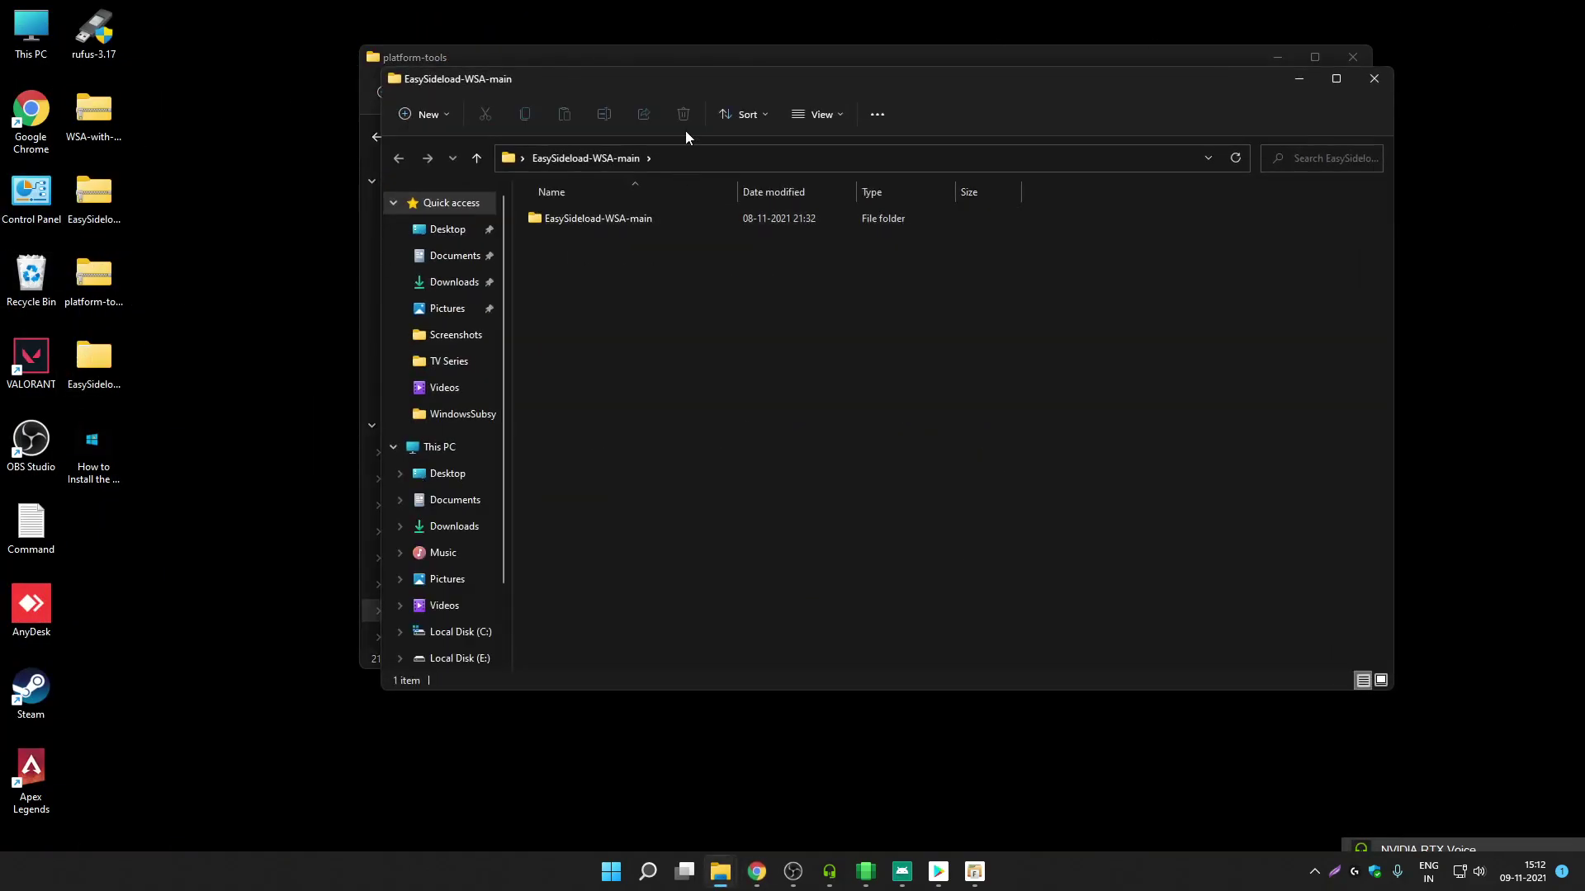
{"action": "double_click", "coordinate": [706, 48]}
{"action": "double_click", "coordinate": [335, 147]}
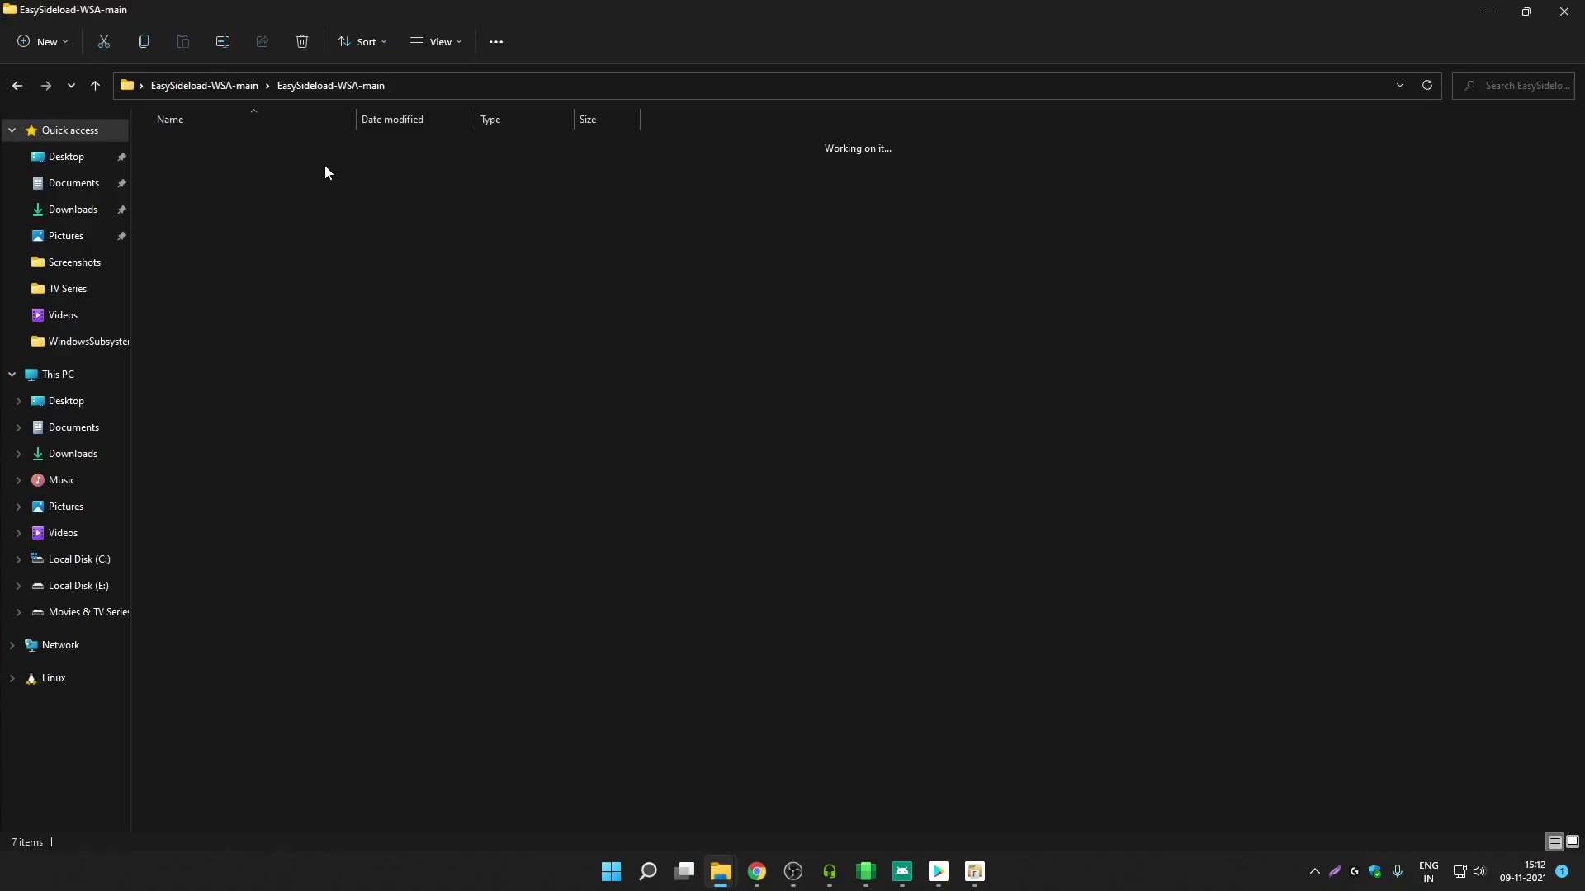
{"action": "left_click_drag", "start_coordinate": [833, 10], "coordinate": [874, 106]}
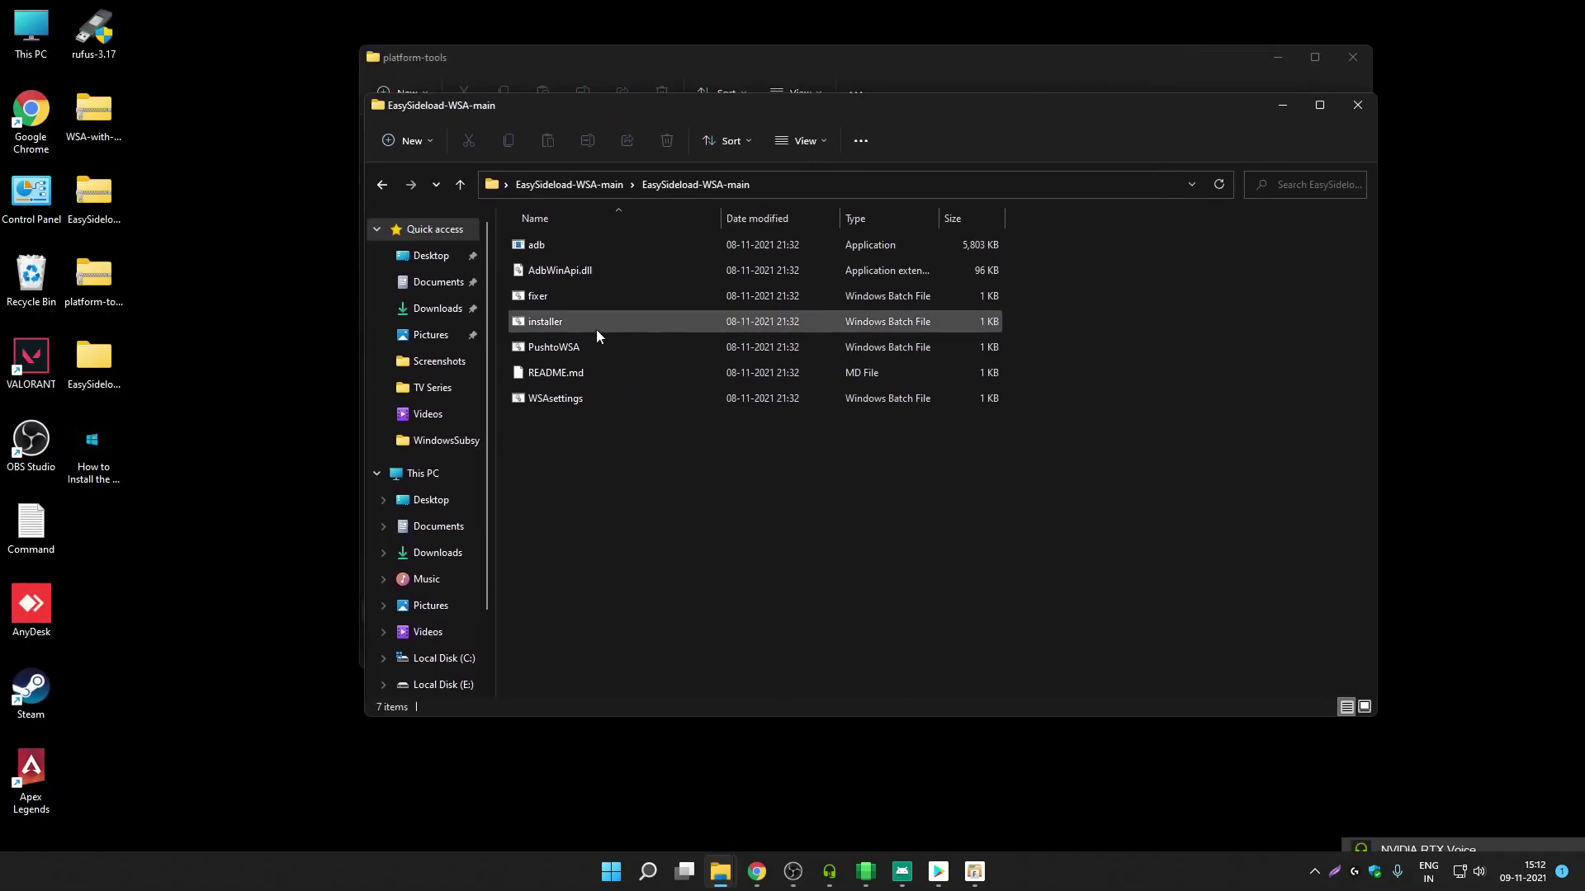
{"action": "left_click", "coordinate": [563, 297]}
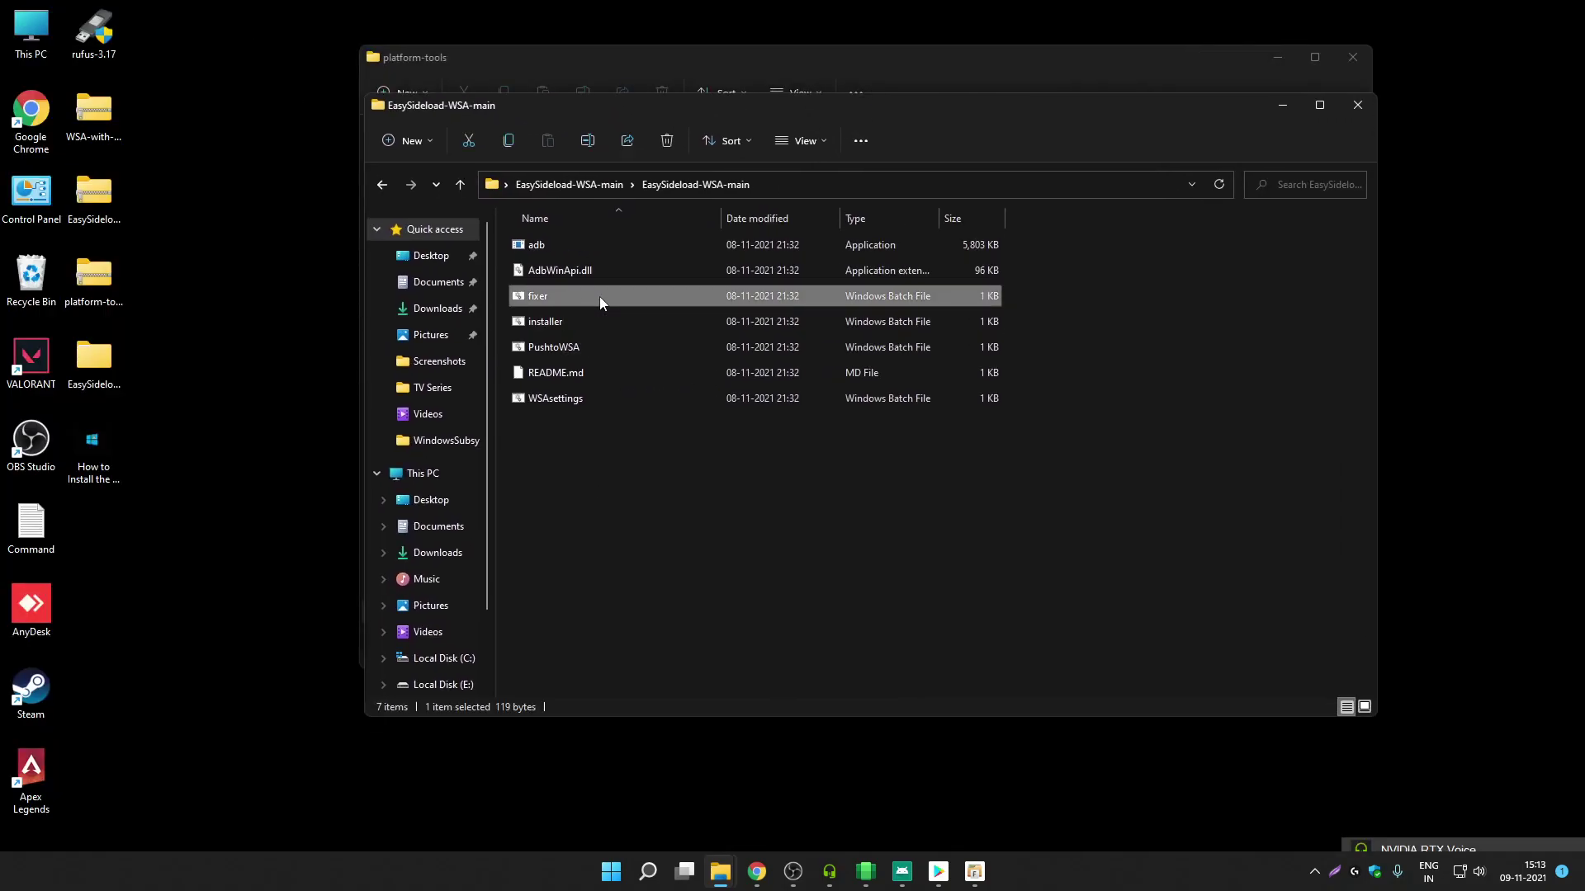
{"action": "right_click", "coordinate": [599, 295]}
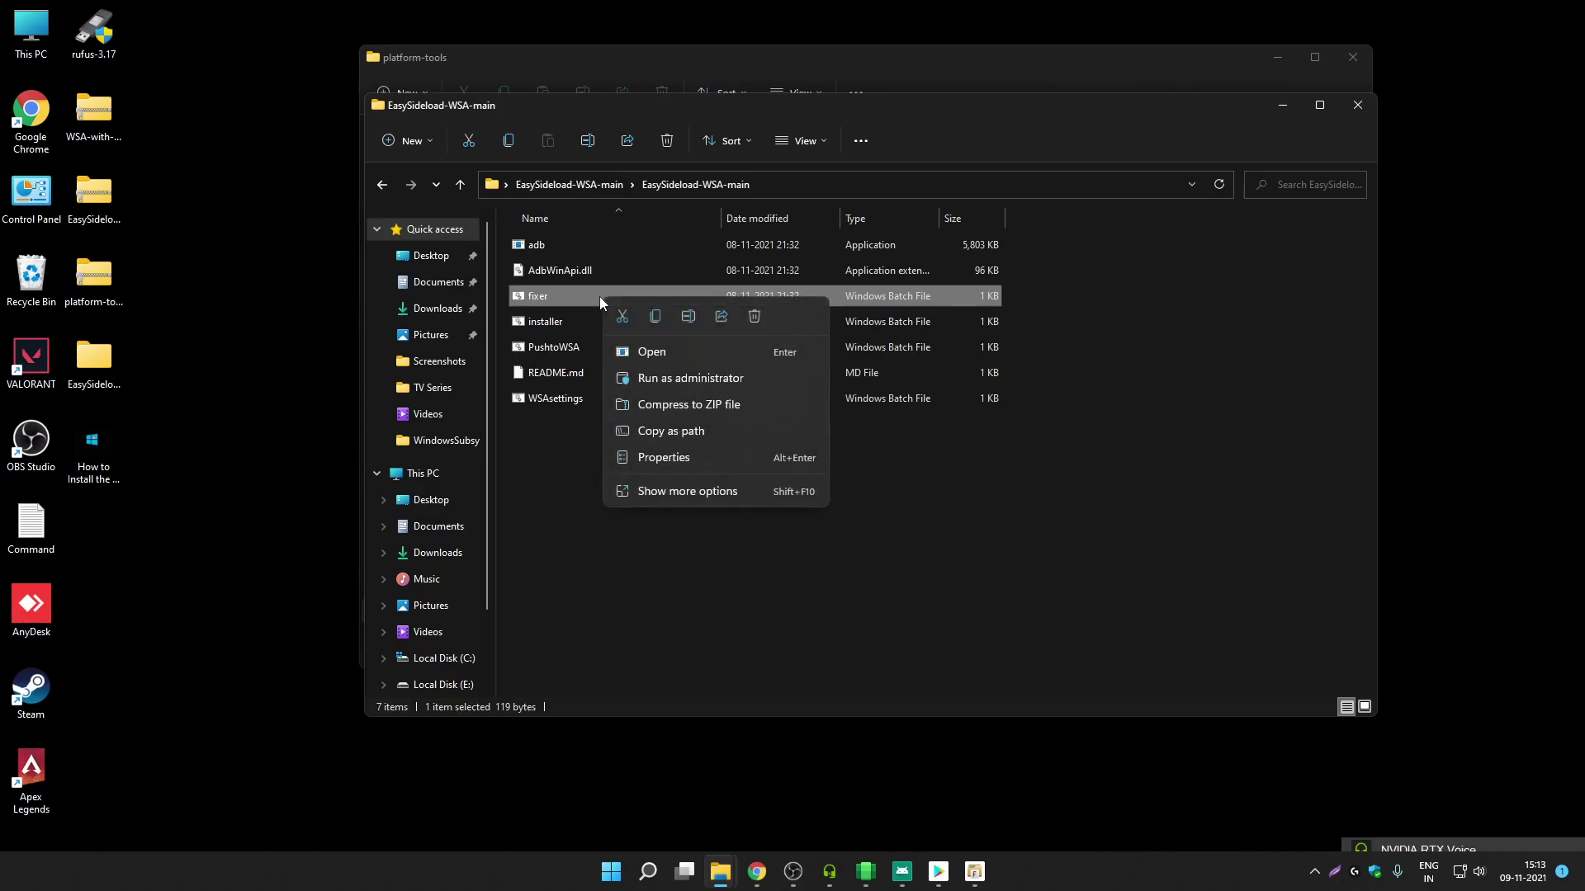
{"action": "left_click", "coordinate": [760, 378]}
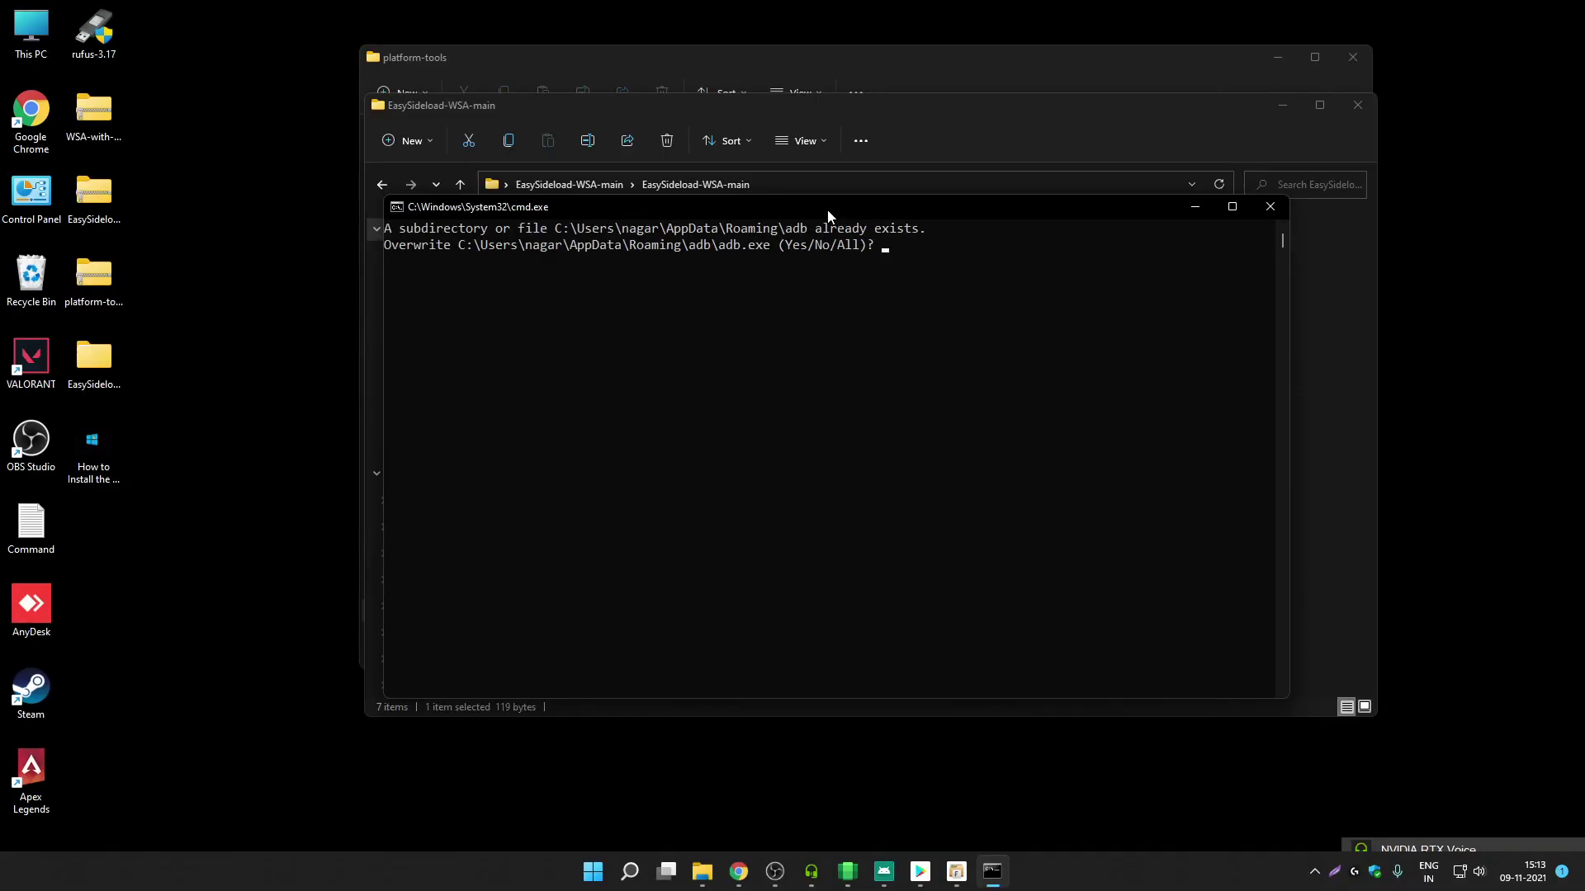
Step: Answer Y to overwrite adb.exe, close the command window, and select all seven files
{"action": "left_click_drag", "start_coordinate": [827, 210], "coordinate": [831, 271]}
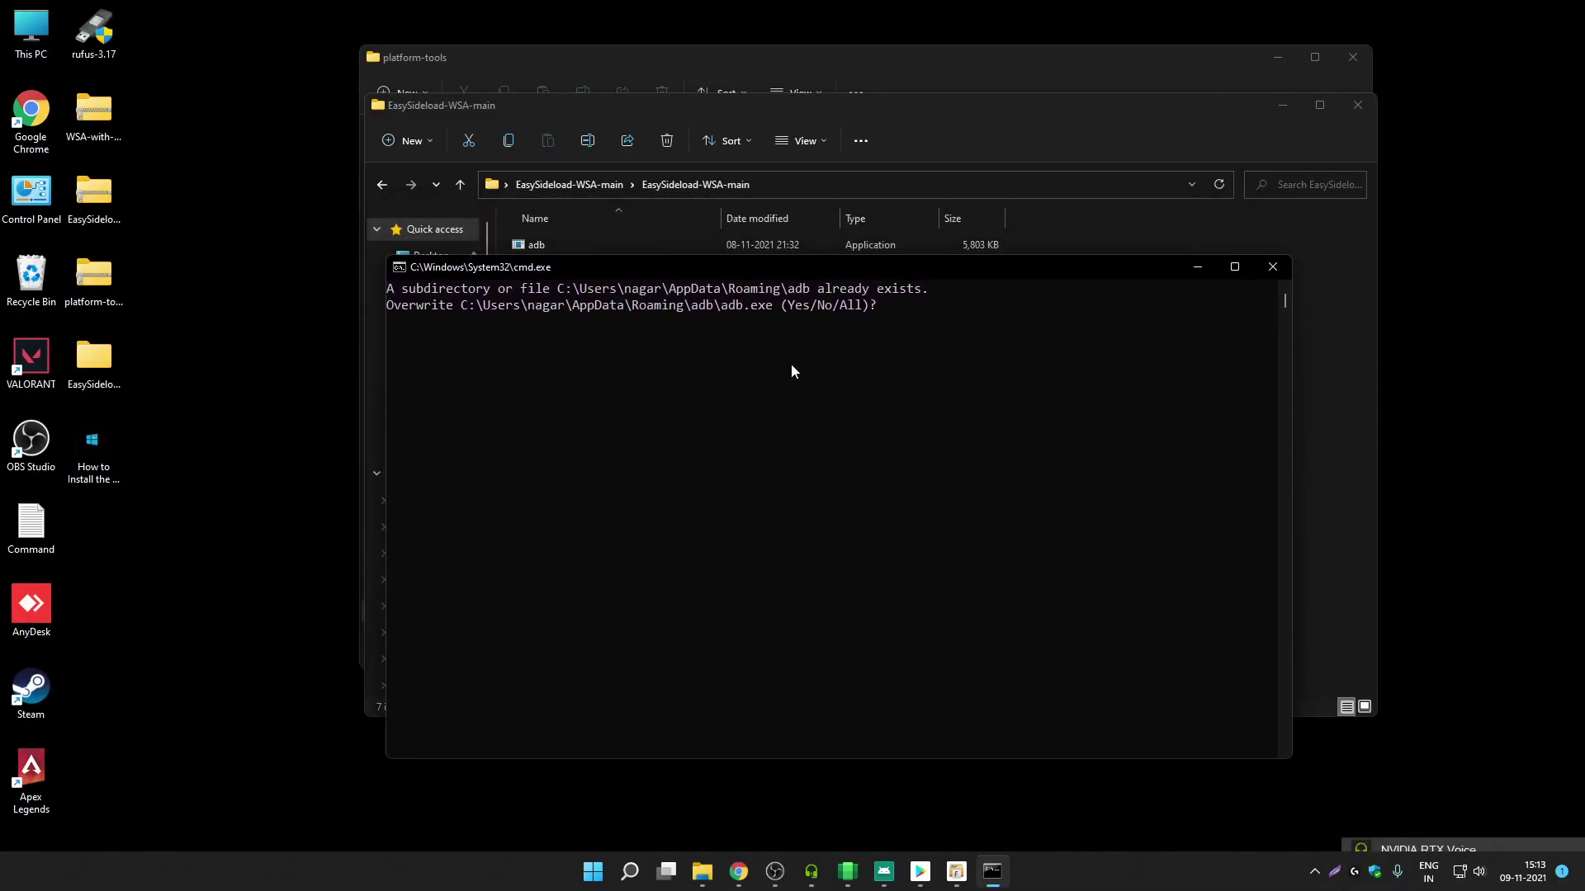
{"action": "type", "text": "Y"}
{"action": "key", "text": "Return"}
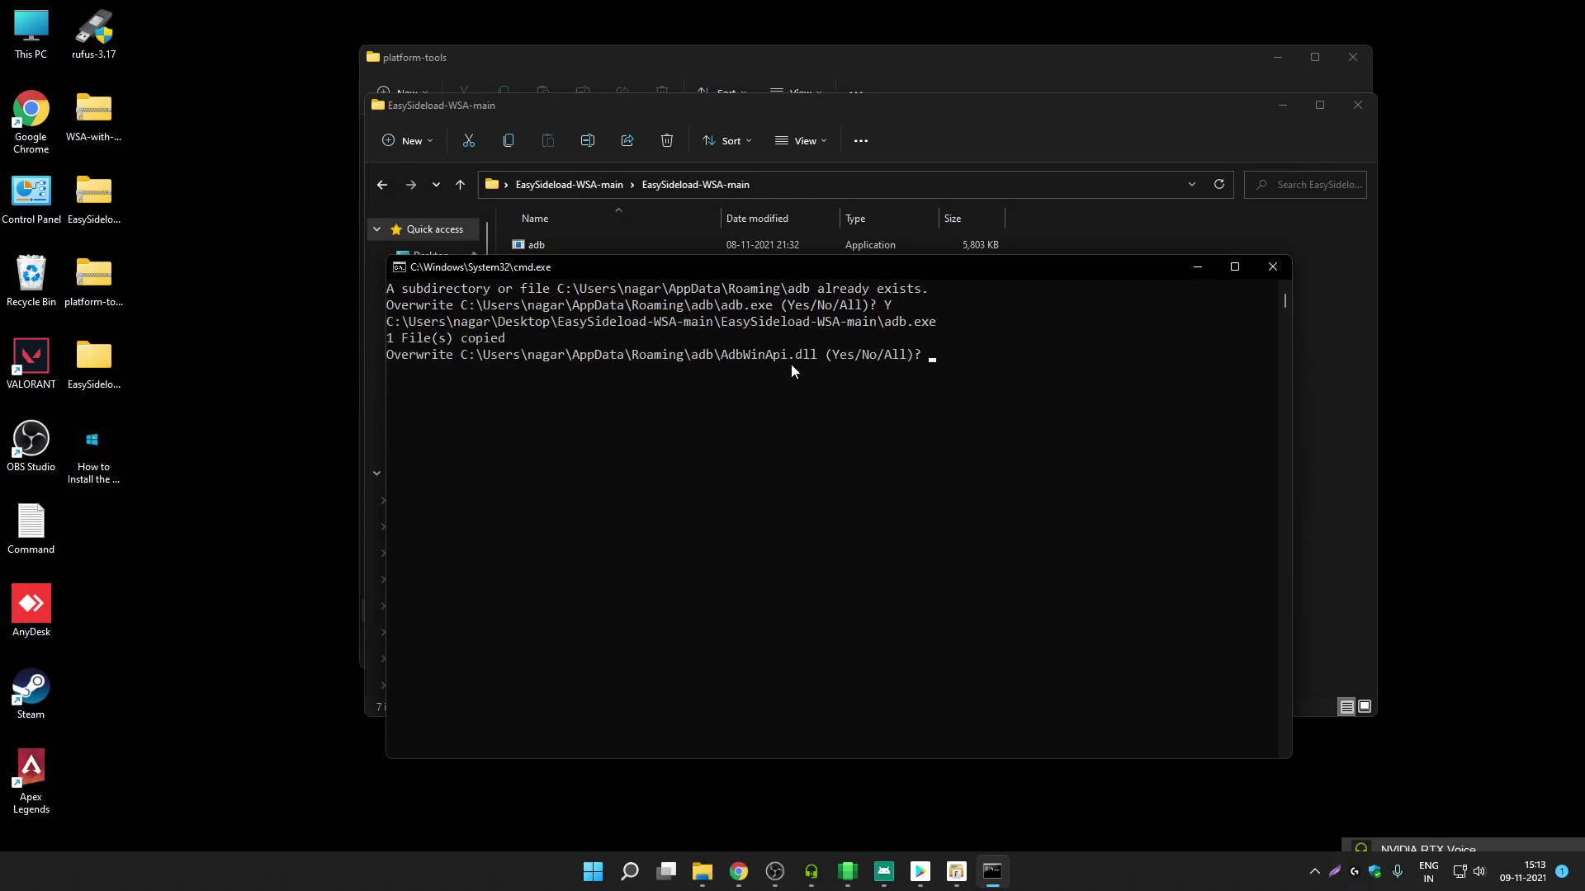
{"action": "left_click", "coordinate": [1272, 267]}
{"action": "left_click_drag", "start_coordinate": [701, 103], "coordinate": [622, 89]}
{"action": "left_click_drag", "start_coordinate": [576, 443], "coordinate": [521, 202]}
Step: Copy the seven EasySideload-WSA-main files into C:\adb\platform-tools, replacing the same-named files there
{"action": "right_click", "coordinate": [514, 239]}
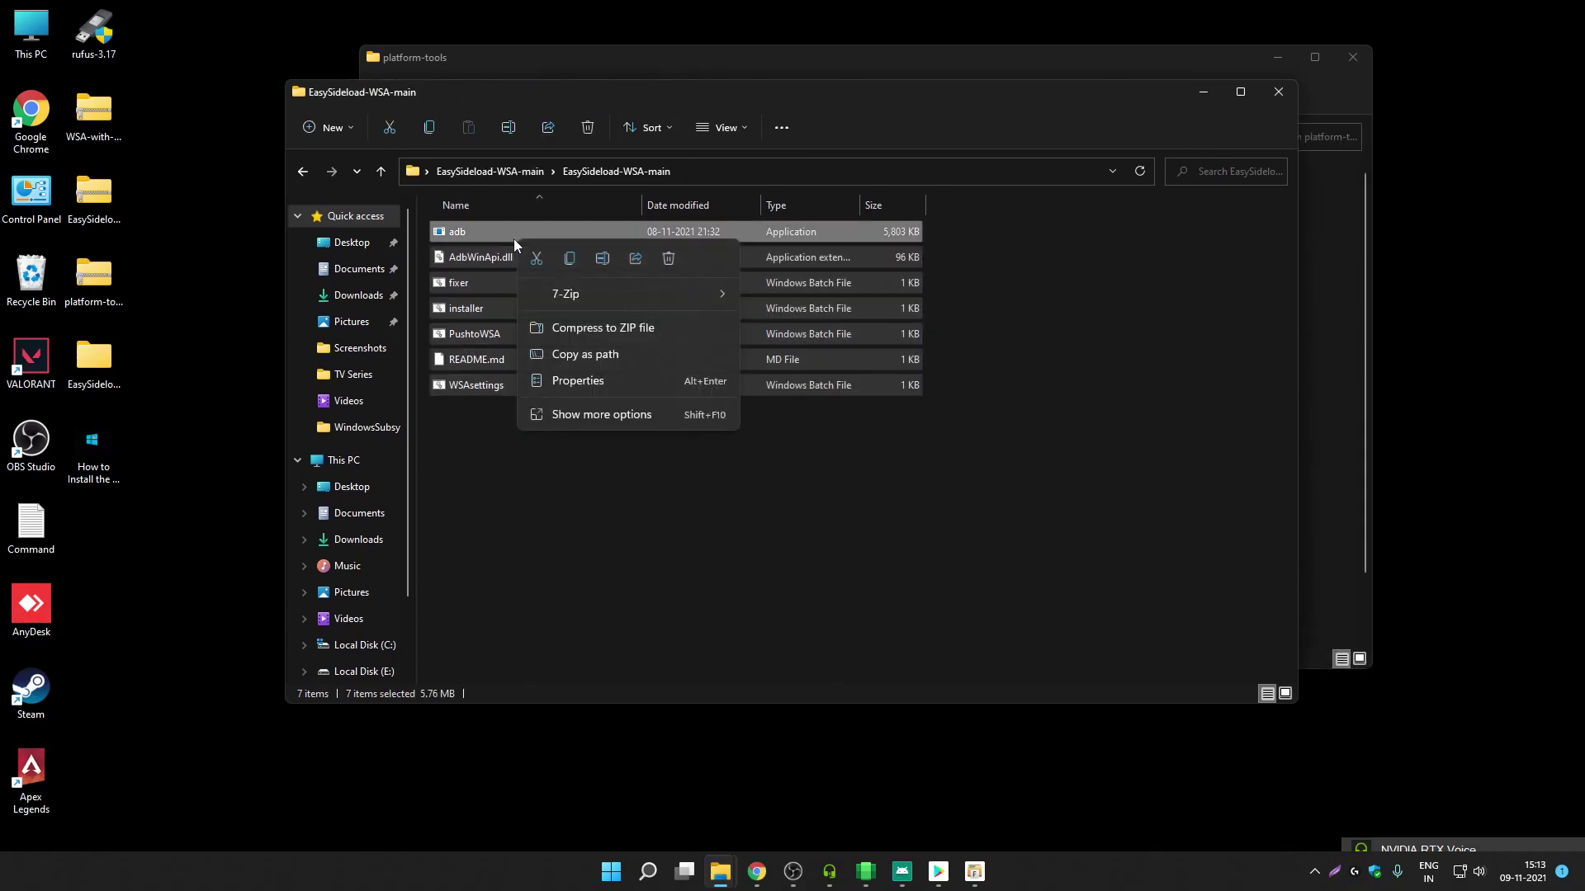
{"action": "left_click", "coordinate": [573, 260]}
{"action": "left_click", "coordinate": [1282, 93]}
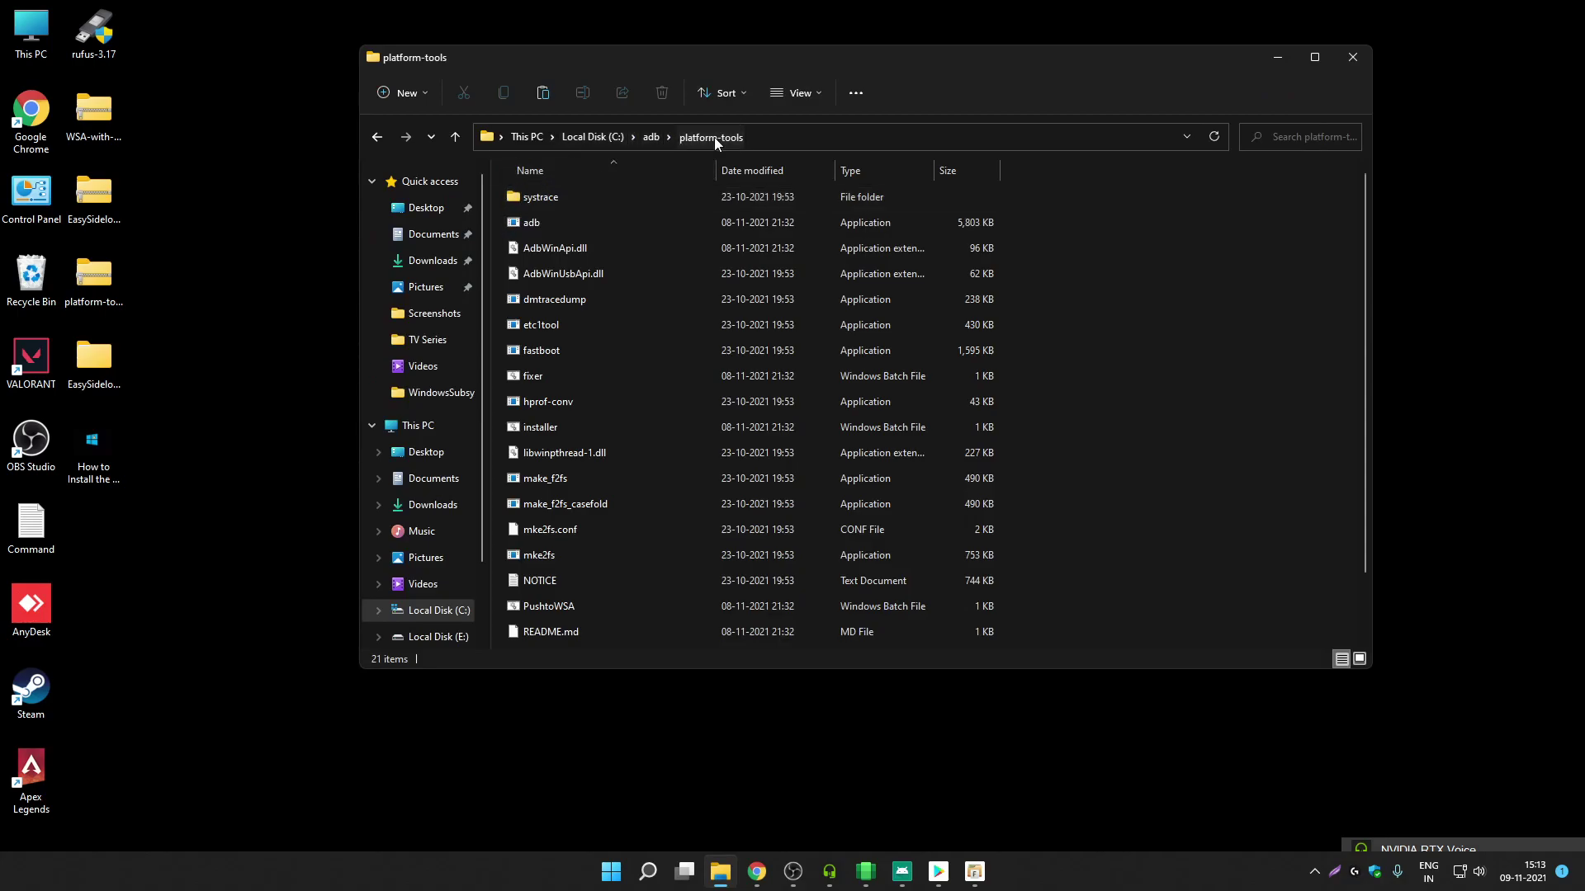
{"action": "right_click", "coordinate": [1132, 293]}
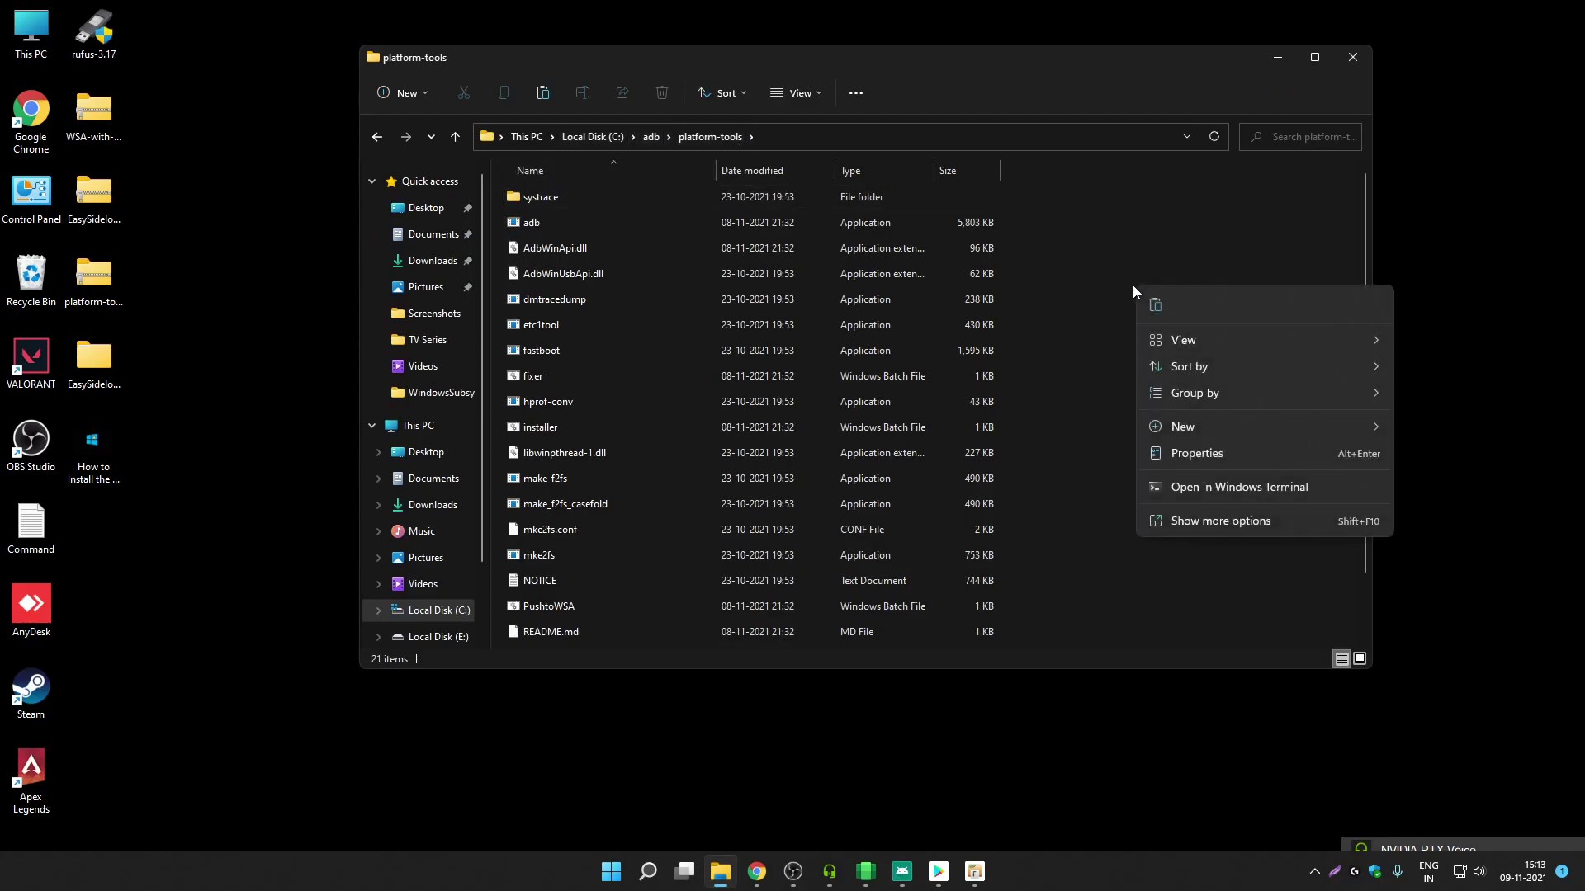
{"action": "left_click", "coordinate": [1157, 307]}
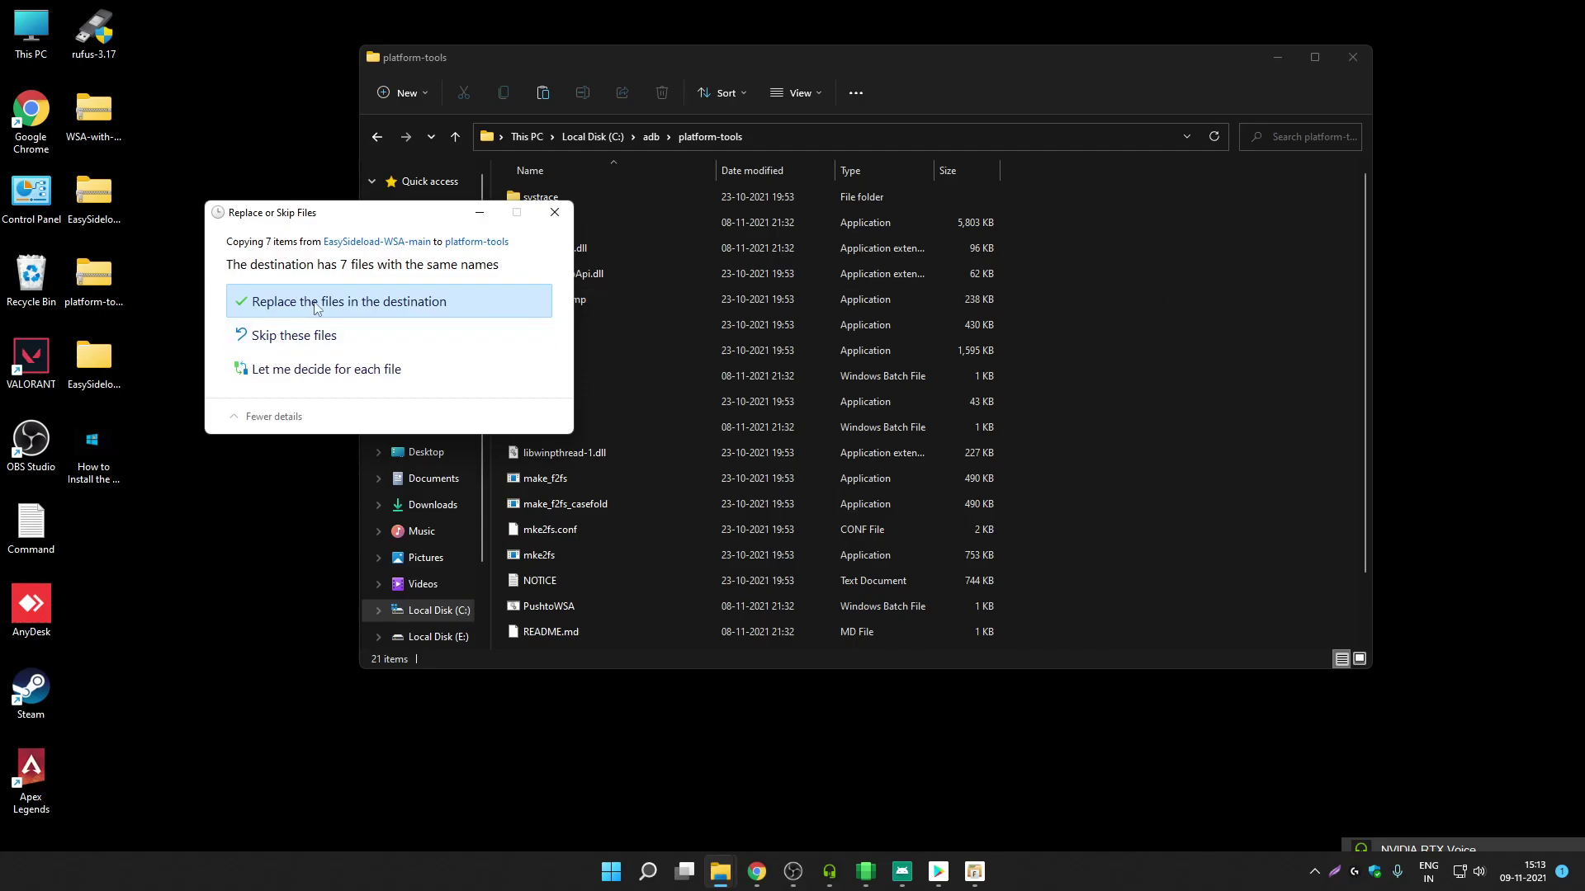
{"action": "left_click", "coordinate": [379, 303]}
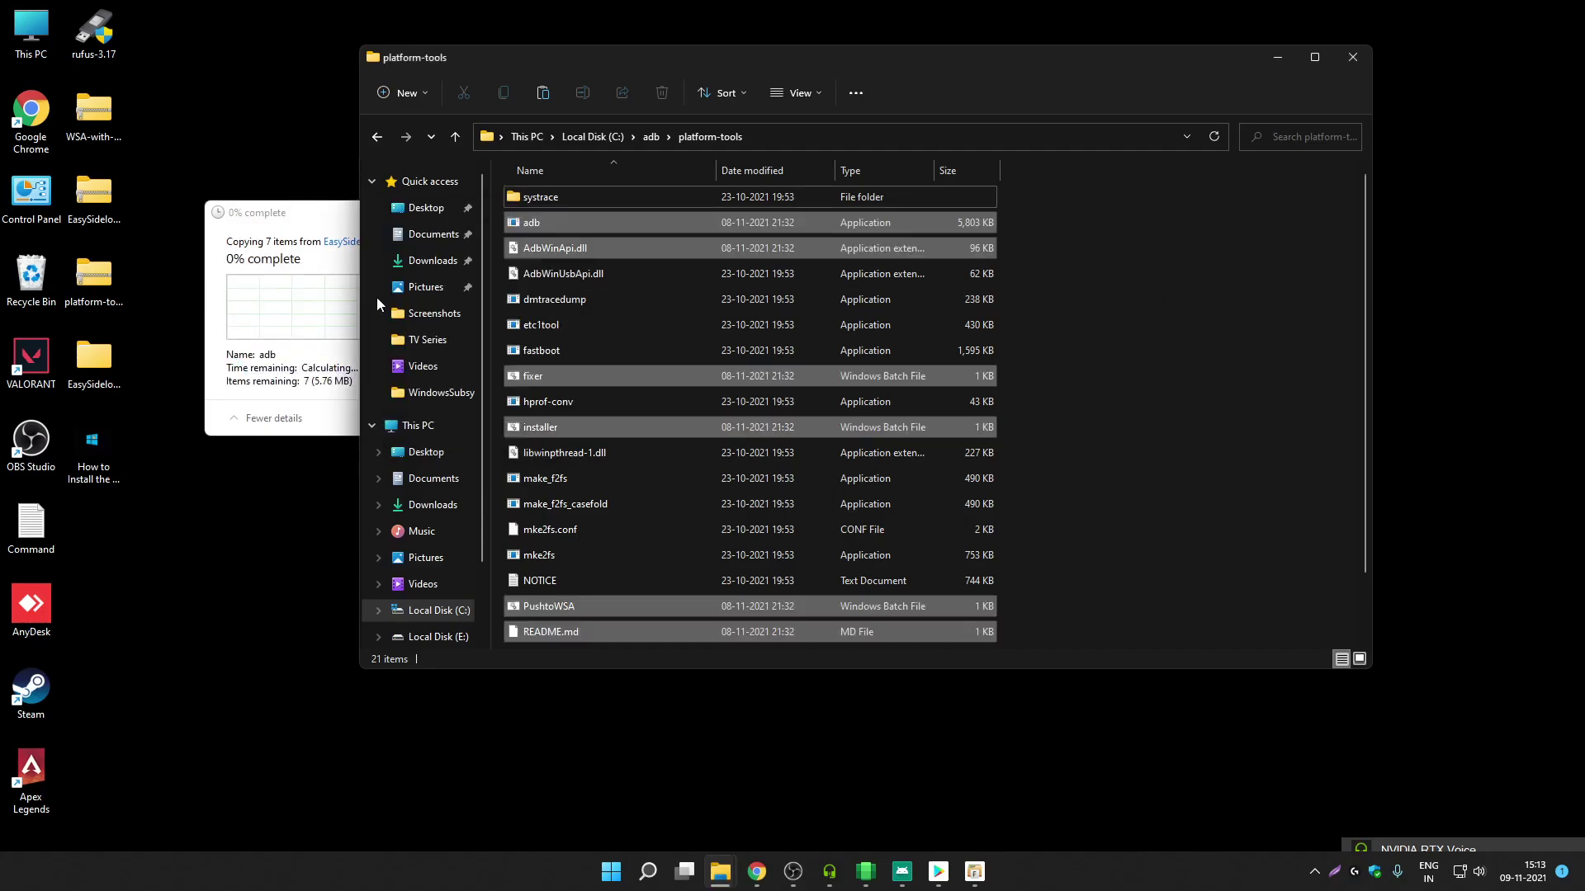
{"action": "left_click", "coordinate": [1128, 314]}
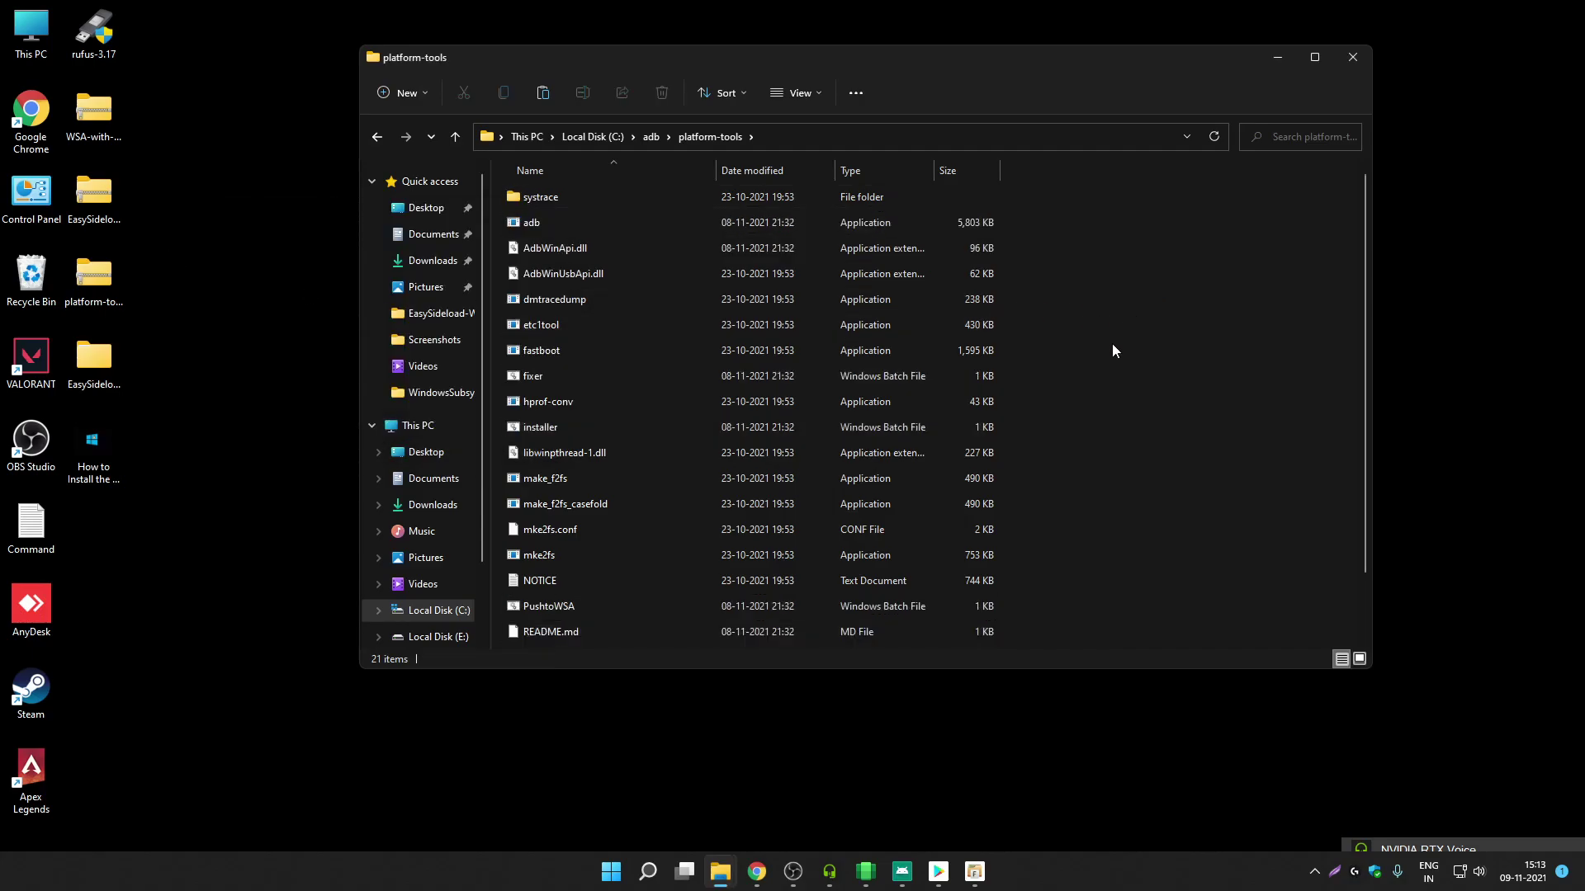
{"action": "scroll", "coordinate": [1119, 330], "scroll_direction": "down", "scroll_amount": 2}
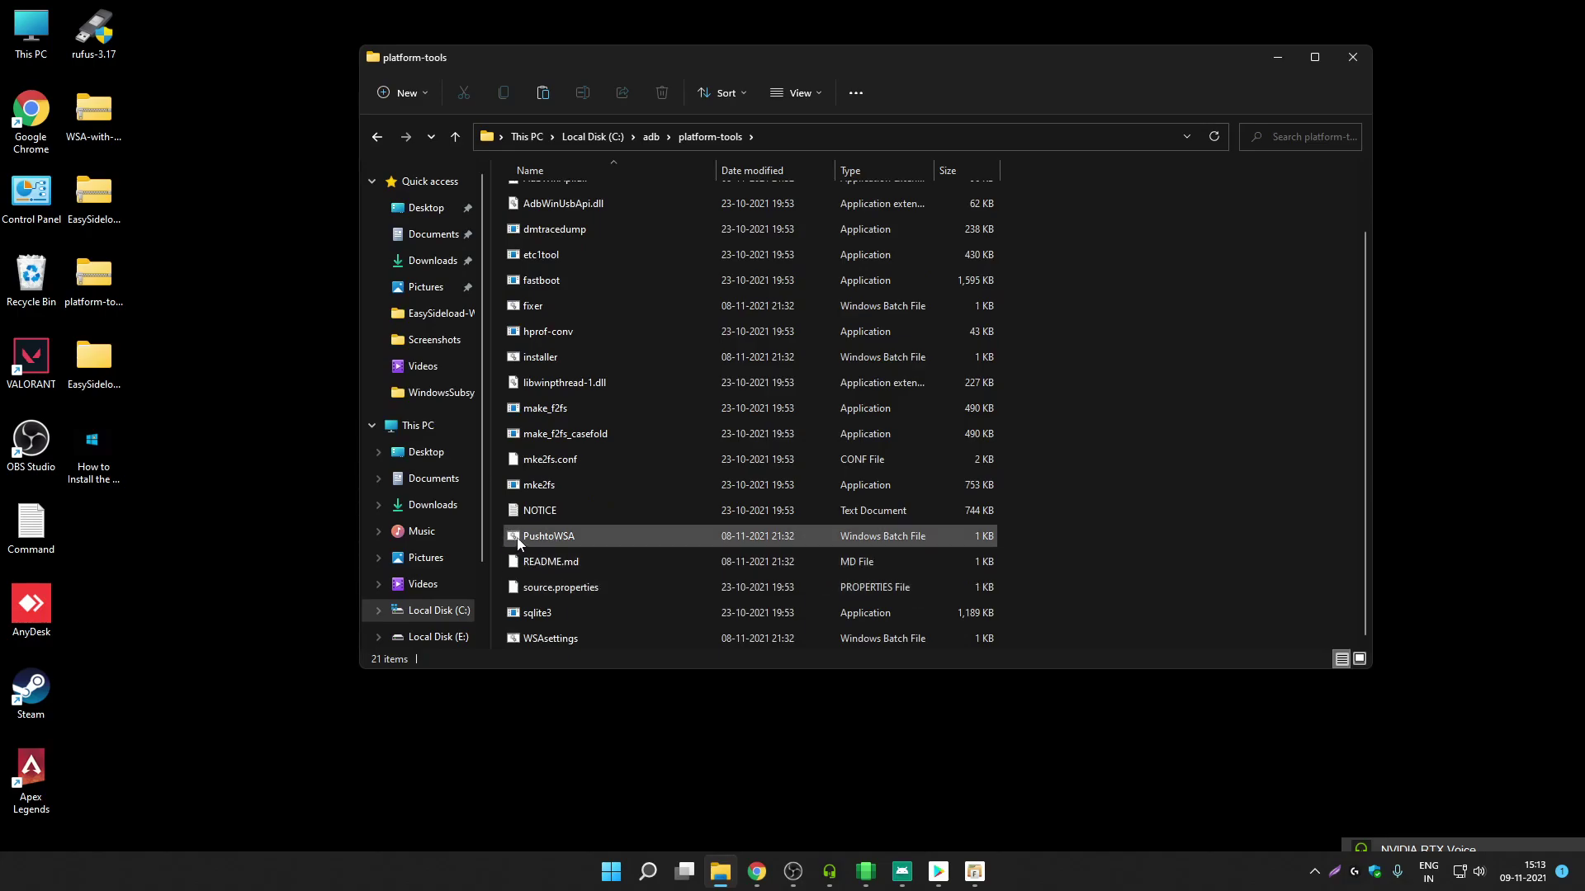
Step: Drop the desktop tutorial .webp file onto PushtoWSA.bat and run it past the SmartScreen warning
{"action": "left_click", "coordinate": [551, 539]}
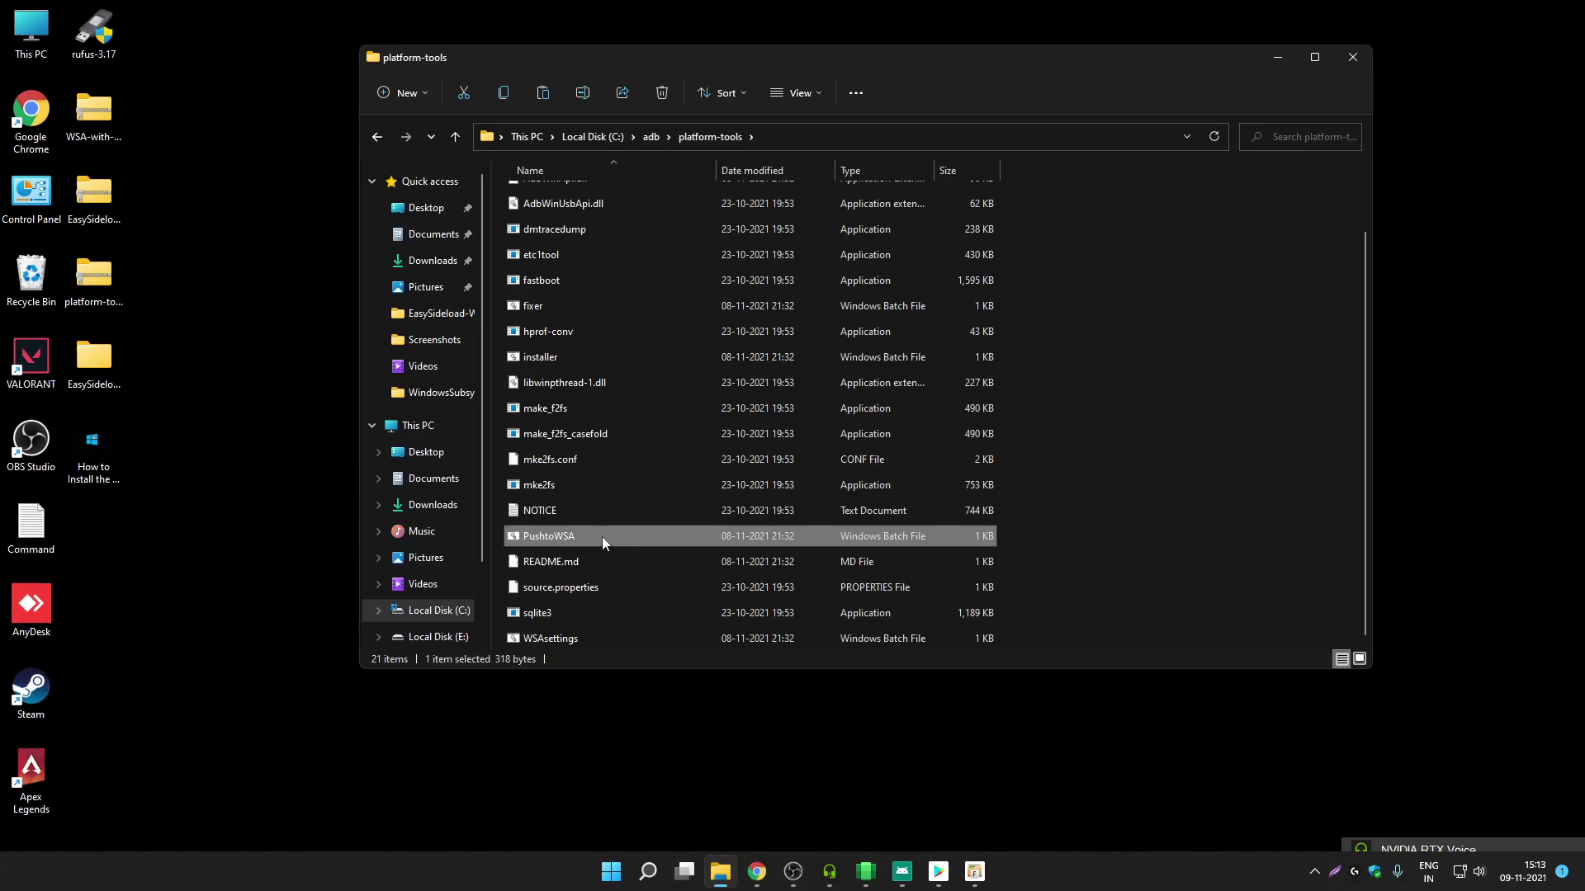
{"action": "left_click_drag", "start_coordinate": [97, 460], "coordinate": [183, 467]}
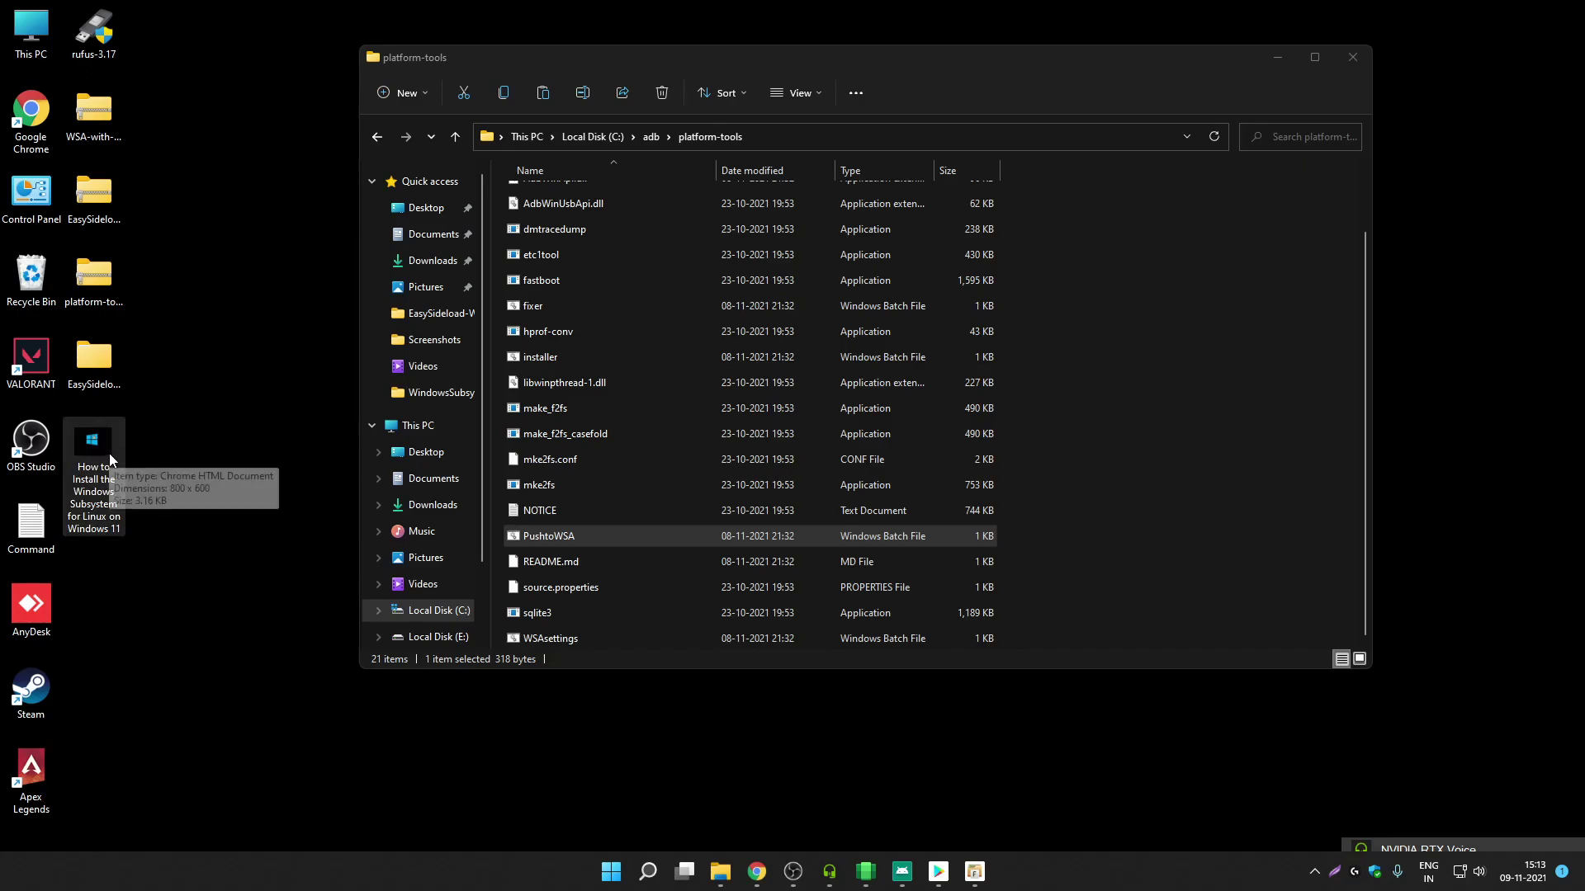
{"action": "left_click_drag", "start_coordinate": [110, 458], "coordinate": [604, 529]}
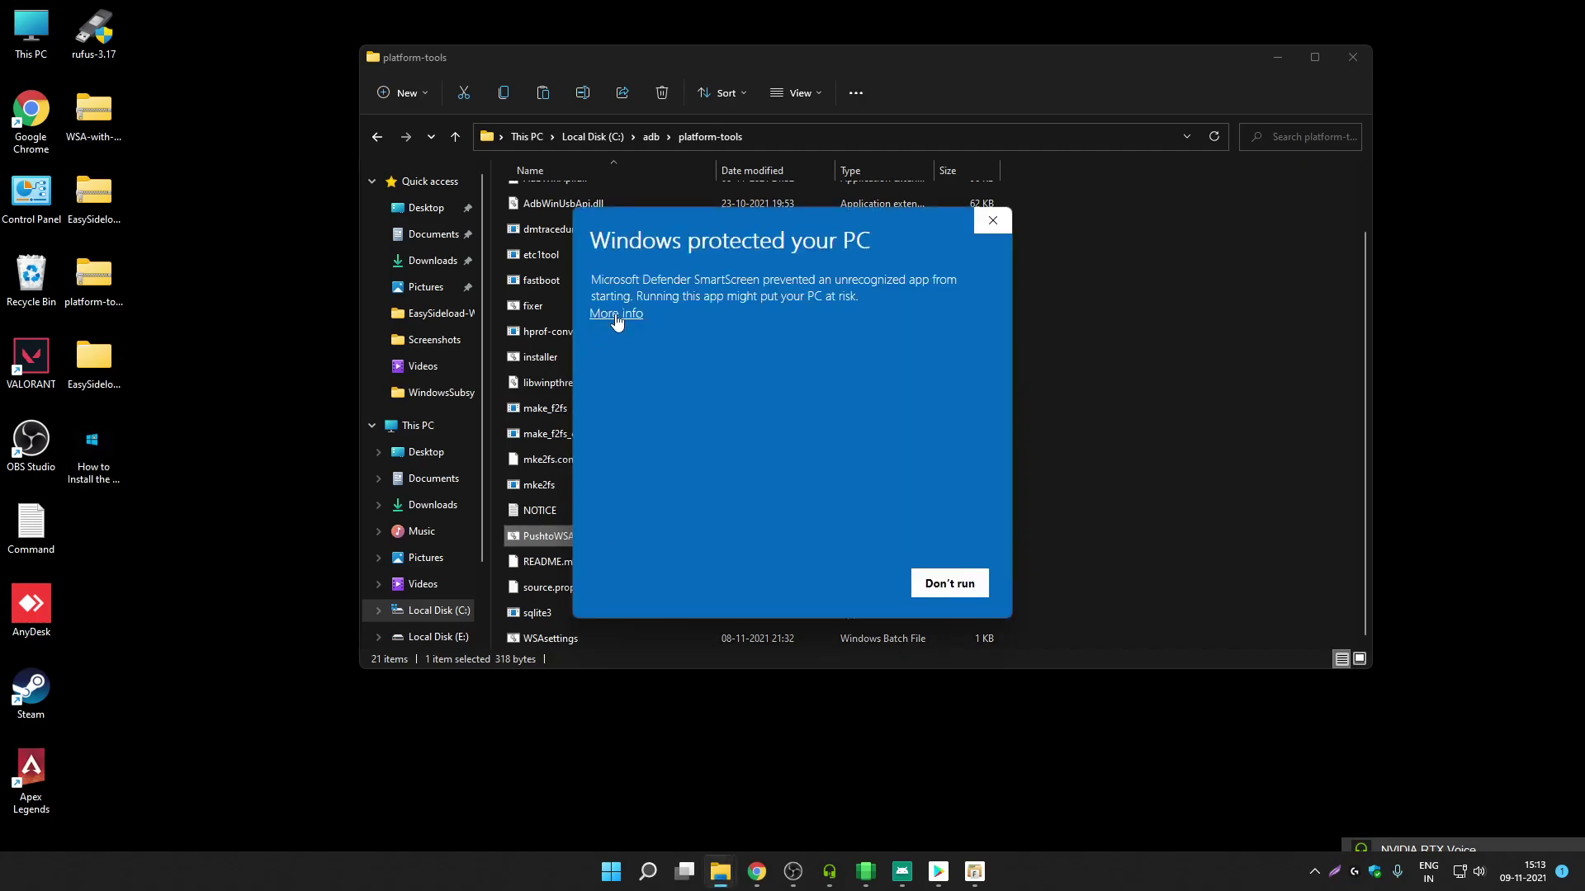
{"action": "left_click", "coordinate": [616, 309]}
{"action": "left_click", "coordinate": [846, 580]}
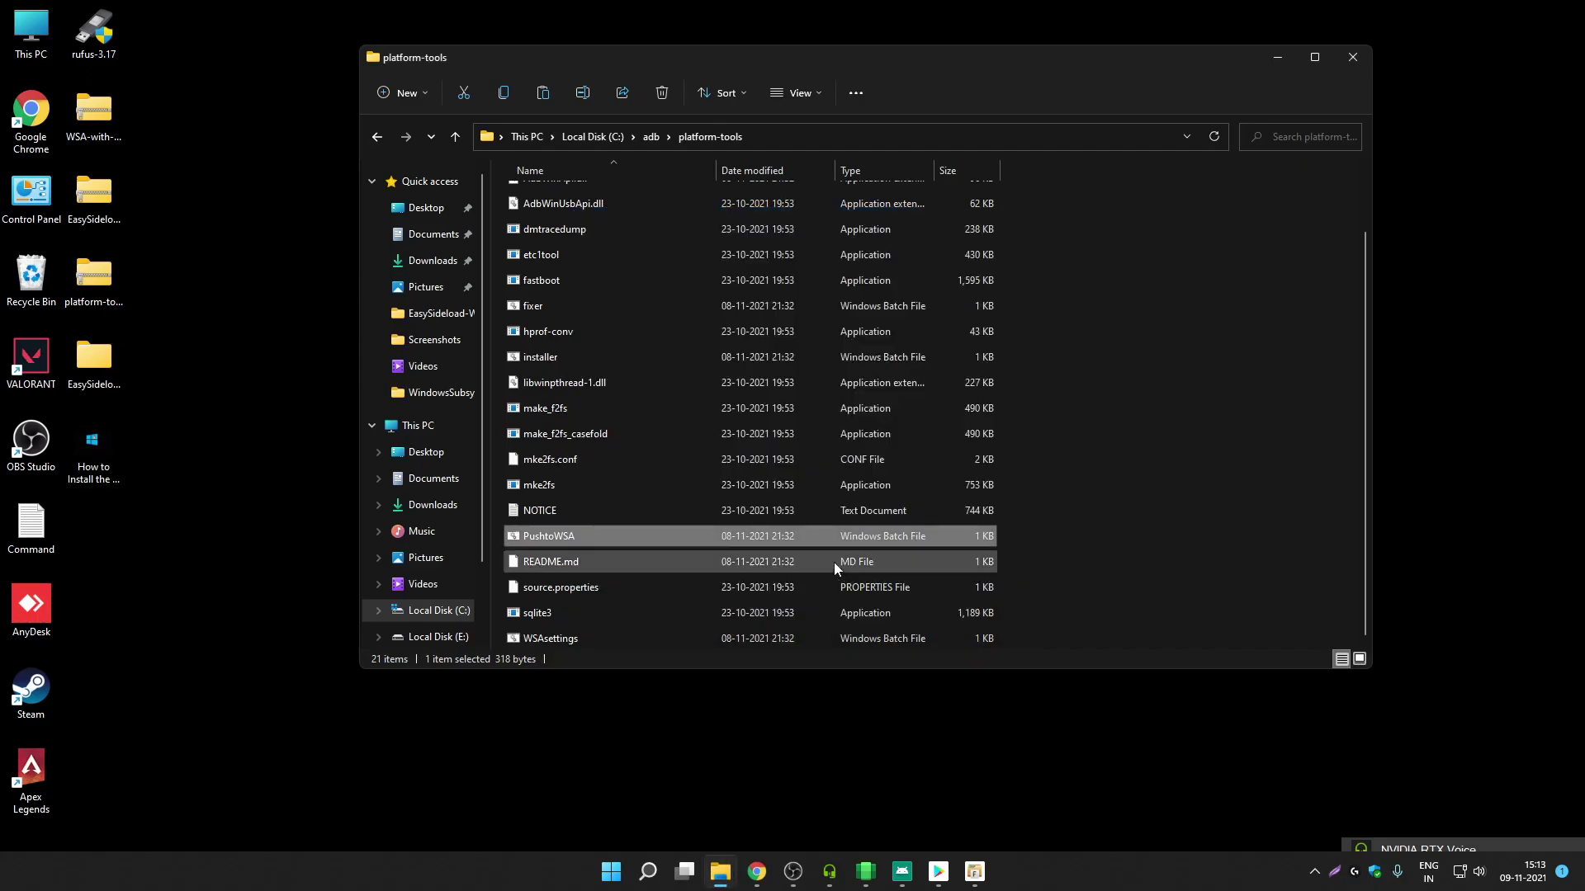
{"action": "left_click_drag", "start_coordinate": [542, 212], "coordinate": [722, 131]}
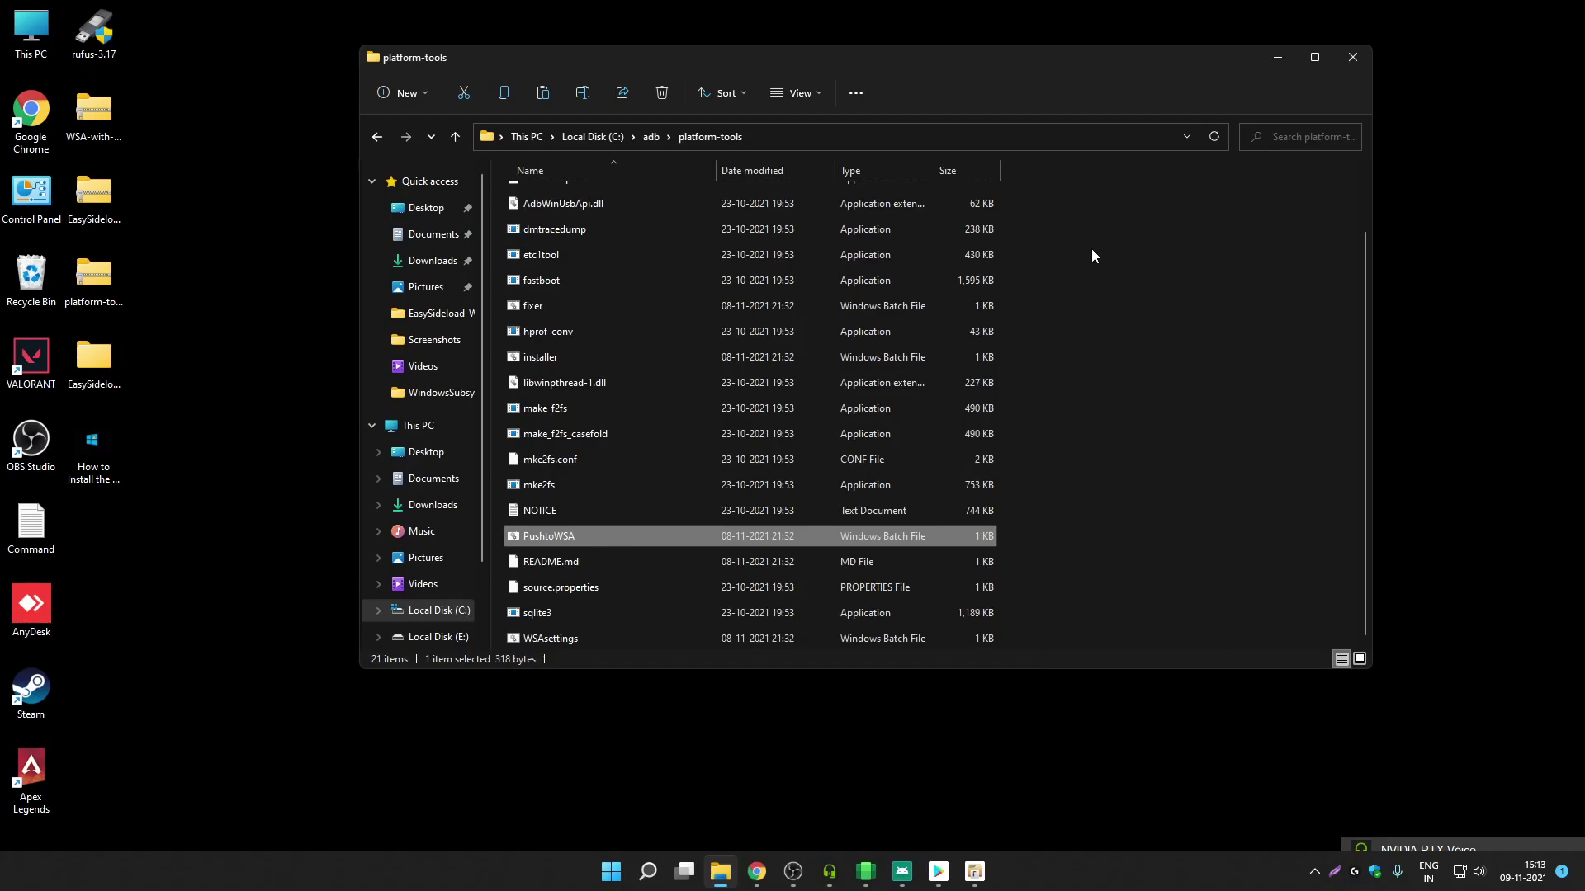
Step: In File Manager+, select the tutorial .webp file in Downloads and choose Move
{"action": "left_click", "coordinate": [1279, 58]}
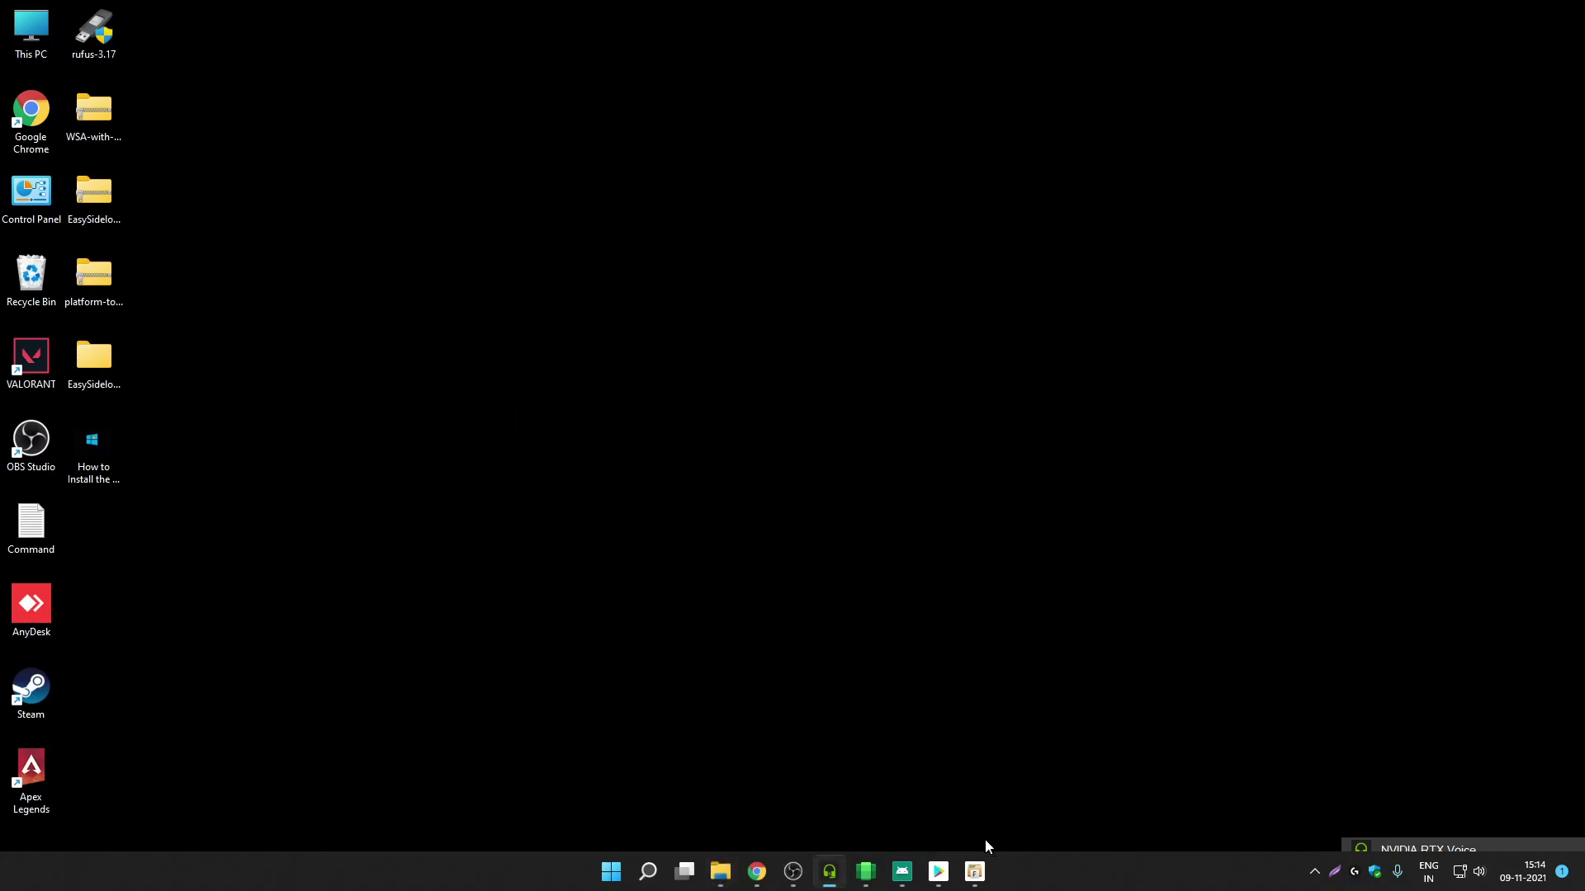
{"action": "left_click", "coordinate": [974, 872]}
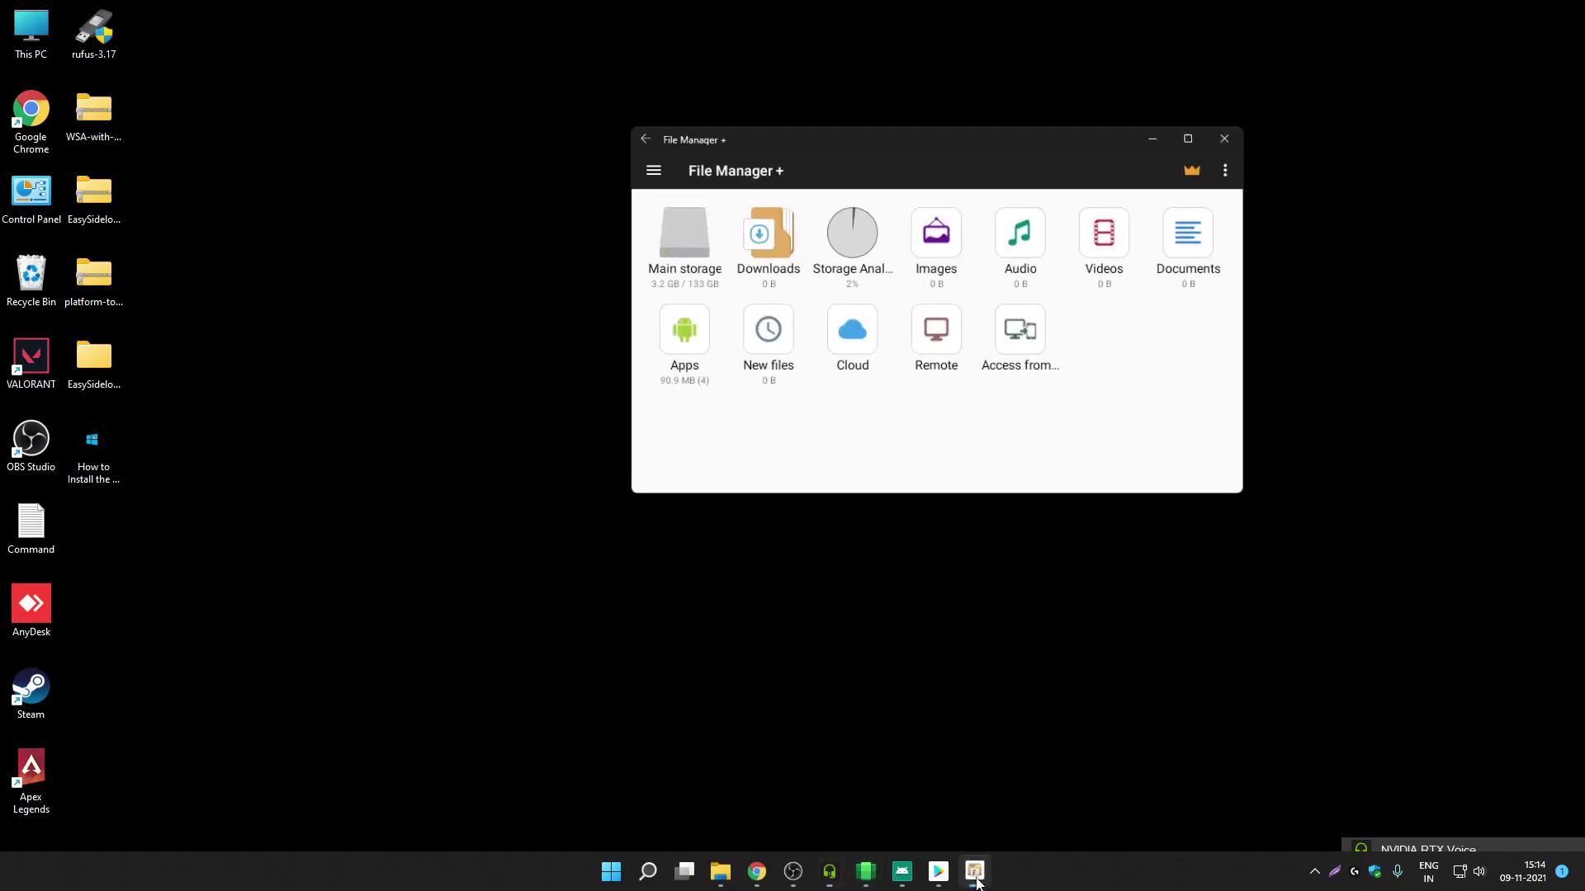
{"action": "left_click", "coordinate": [764, 235]}
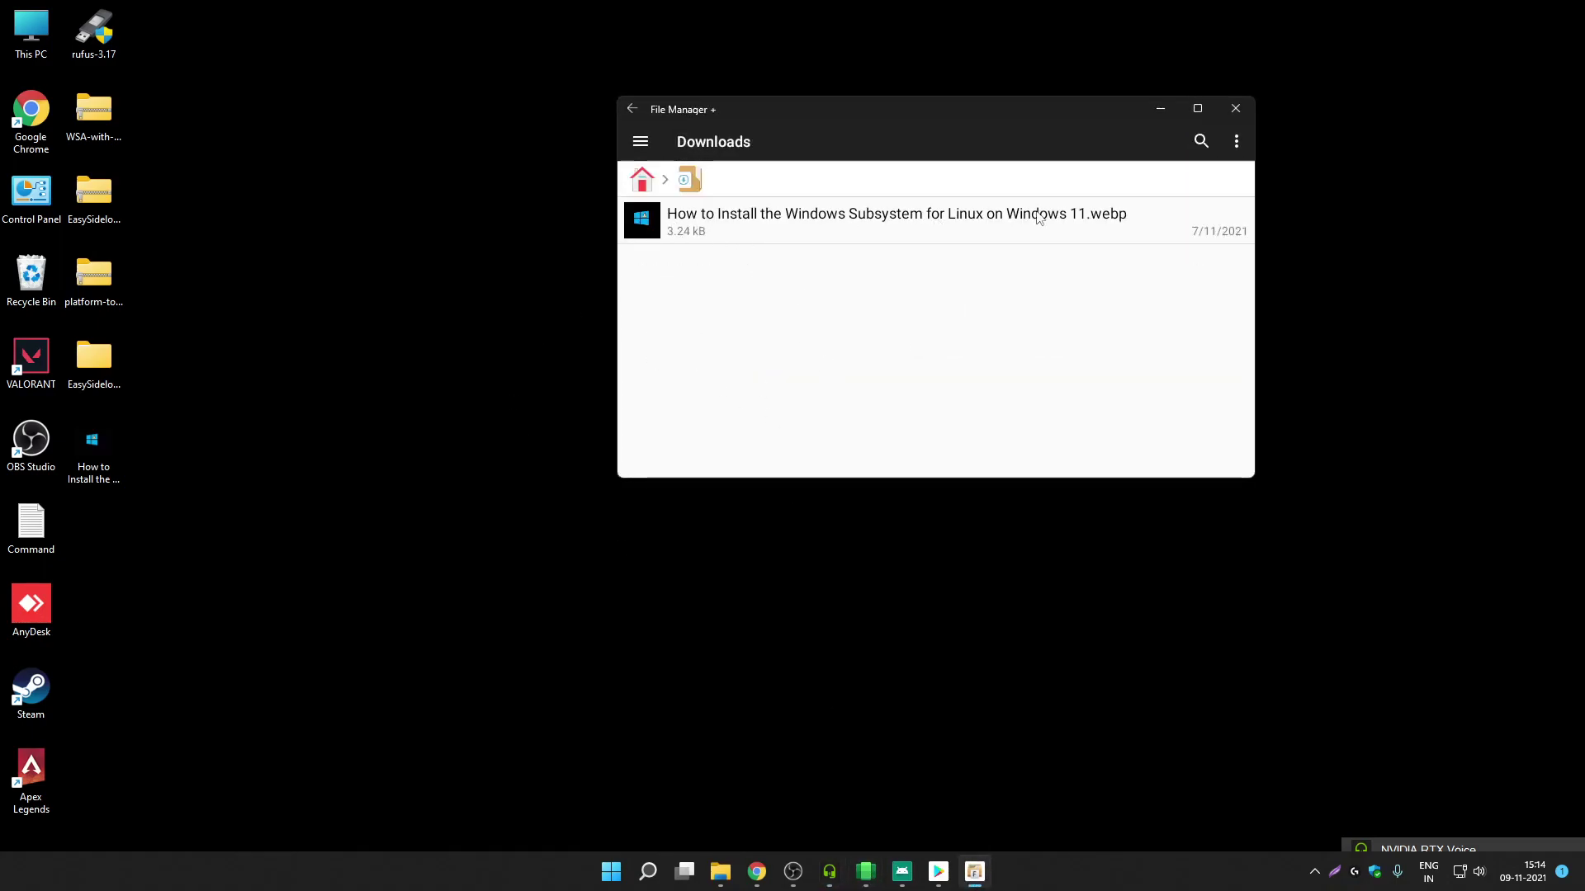
{"action": "left_click", "coordinate": [850, 227]}
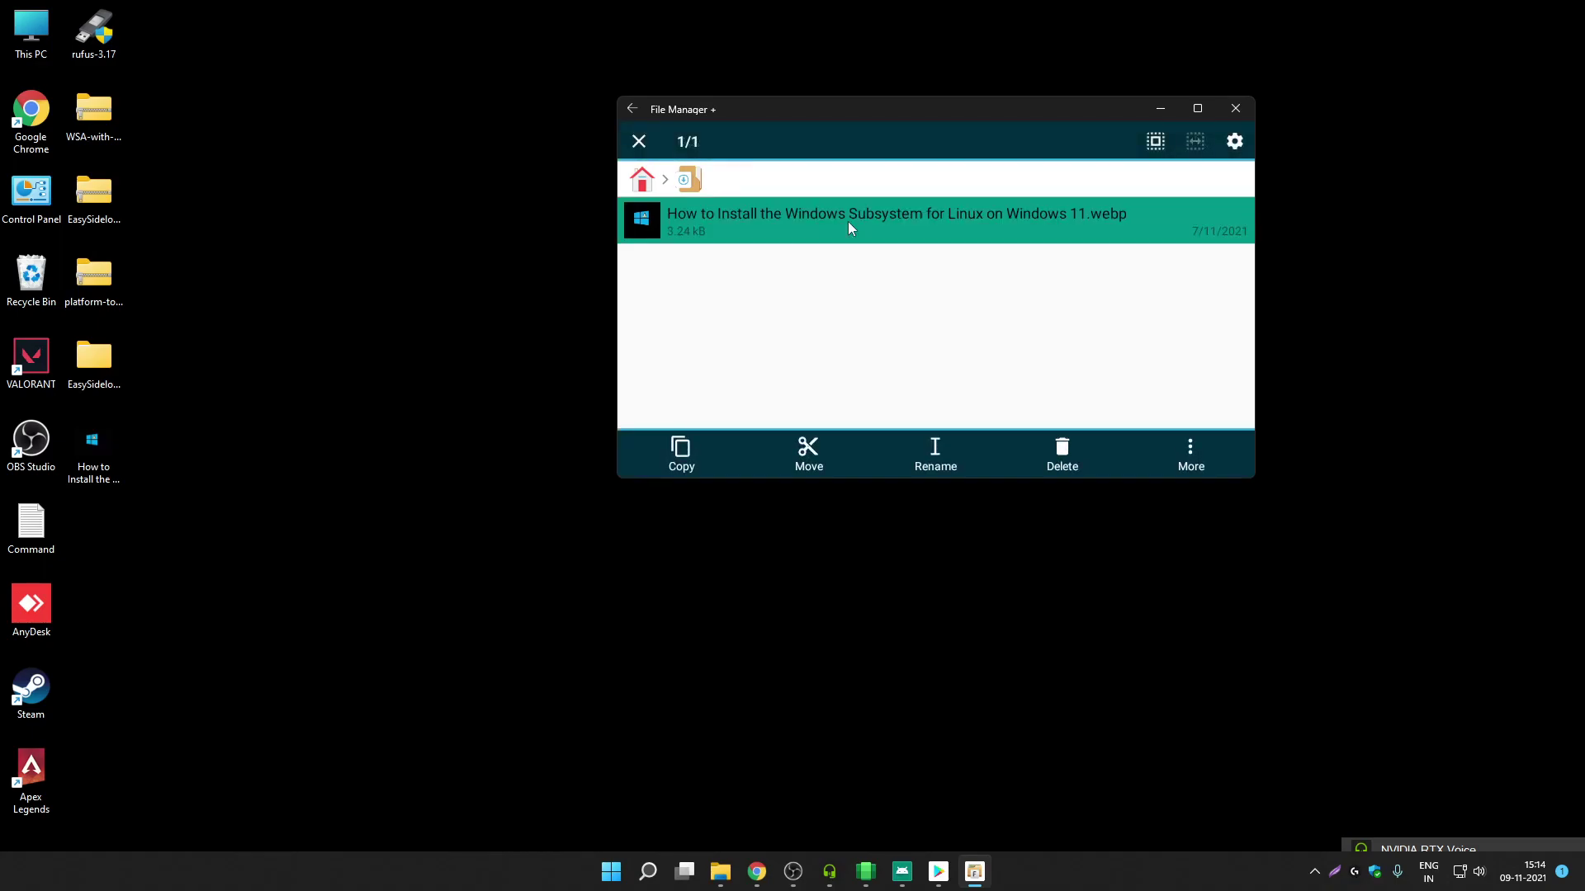
{"action": "left_click", "coordinate": [809, 452]}
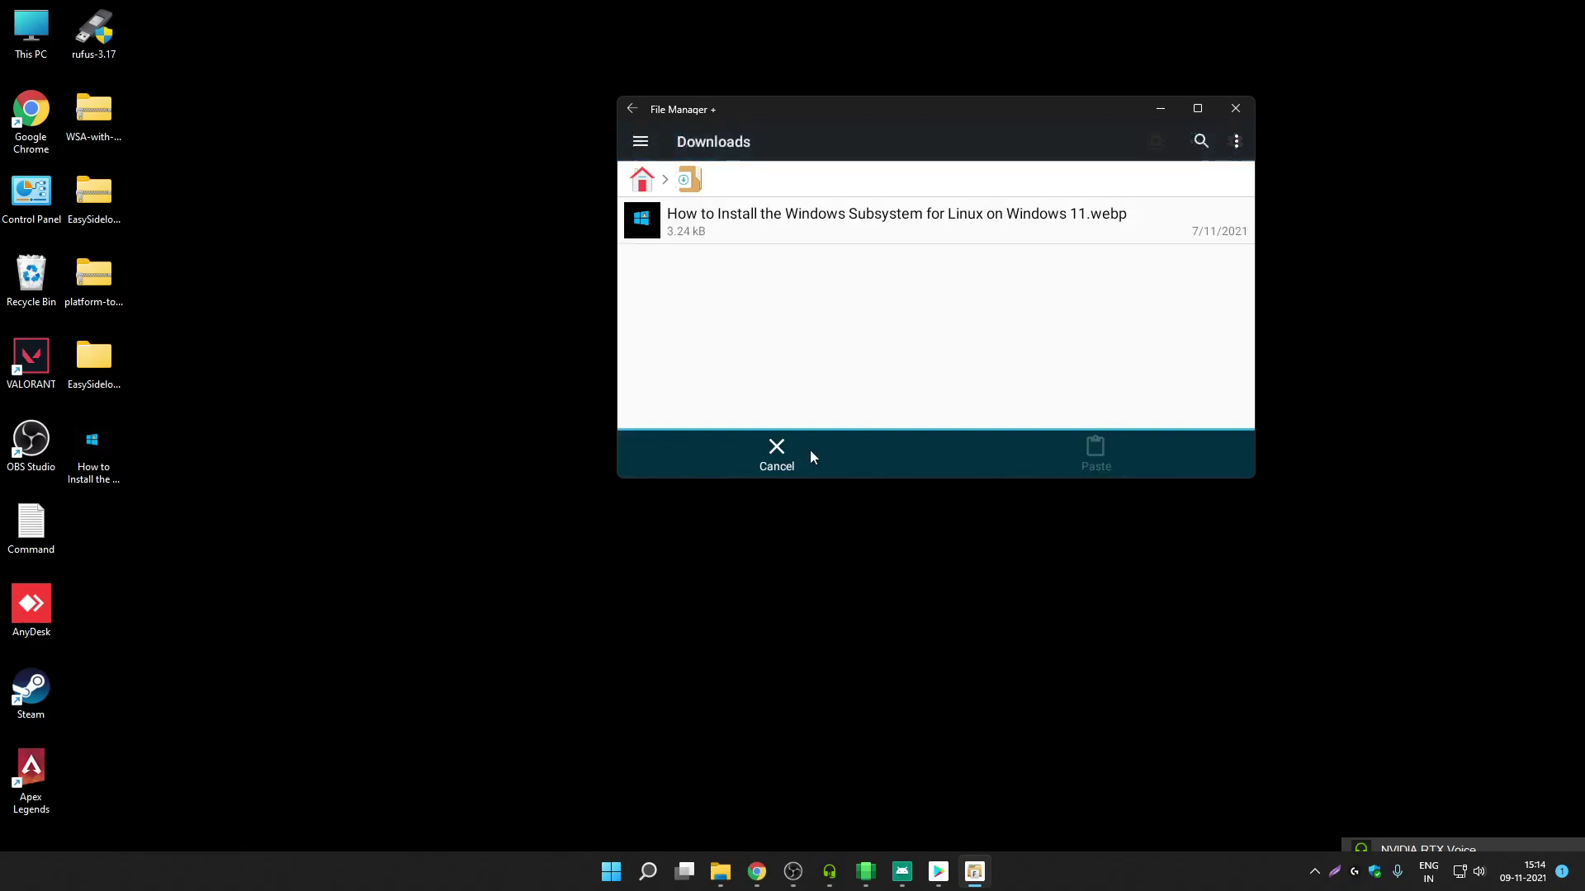
Step: Paste the .webp file into Main storage > Android > obb, then go back up to Main storage
{"action": "left_click", "coordinate": [644, 182]}
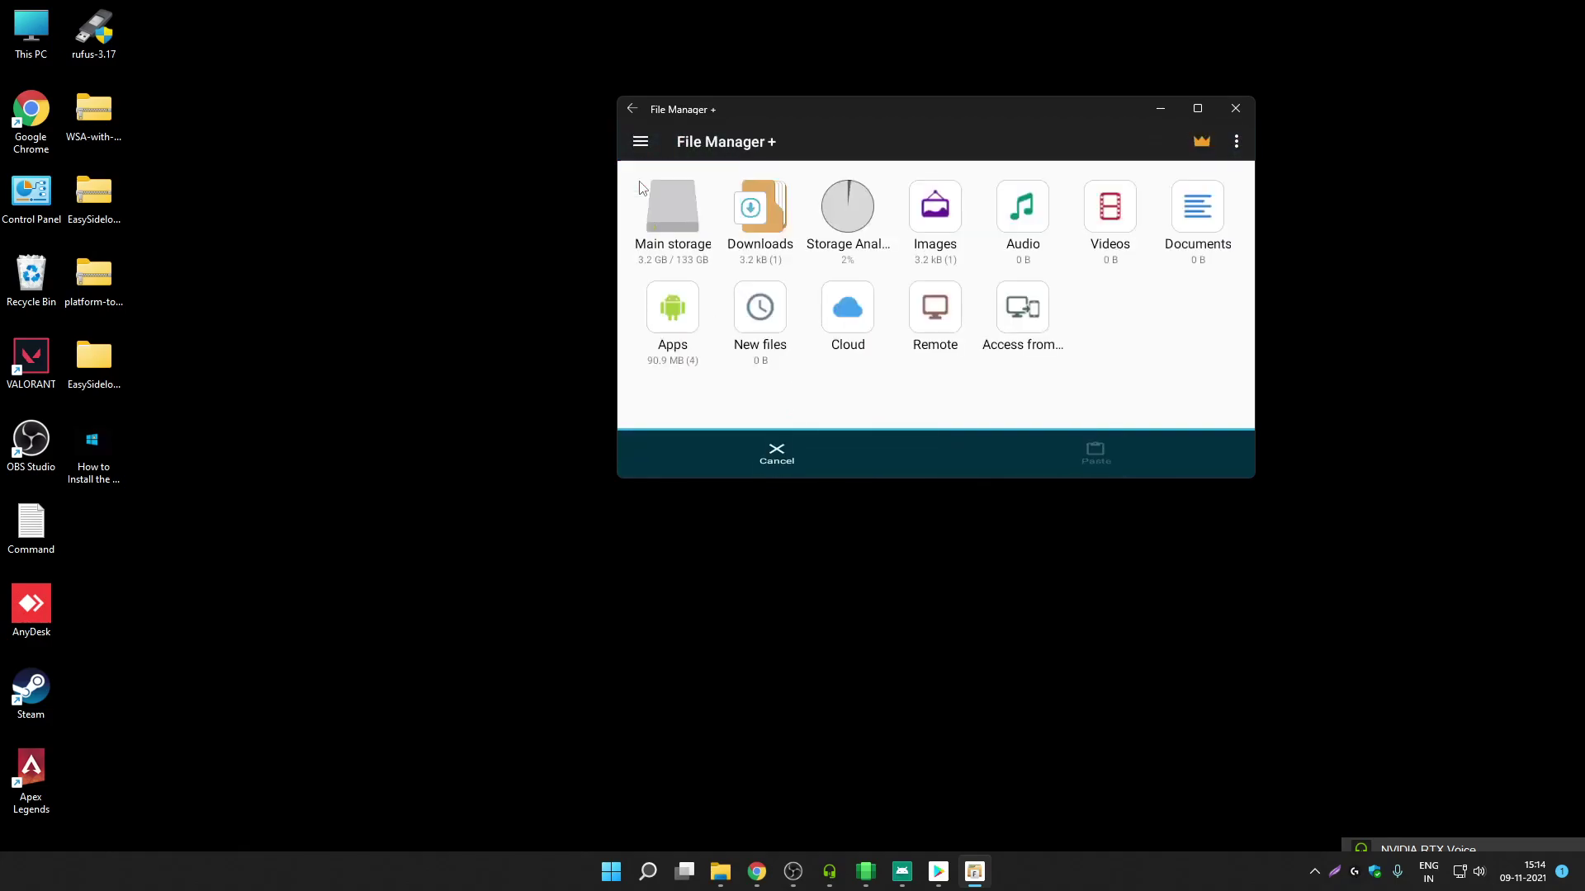
{"action": "left_click", "coordinate": [671, 221]}
{"action": "scroll", "coordinate": [753, 255], "scroll_direction": "down", "scroll_amount": 3}
{"action": "scroll", "coordinate": [761, 234], "scroll_direction": "down", "scroll_amount": 2}
{"action": "scroll", "coordinate": [765, 270], "scroll_direction": "up", "scroll_amount": 5}
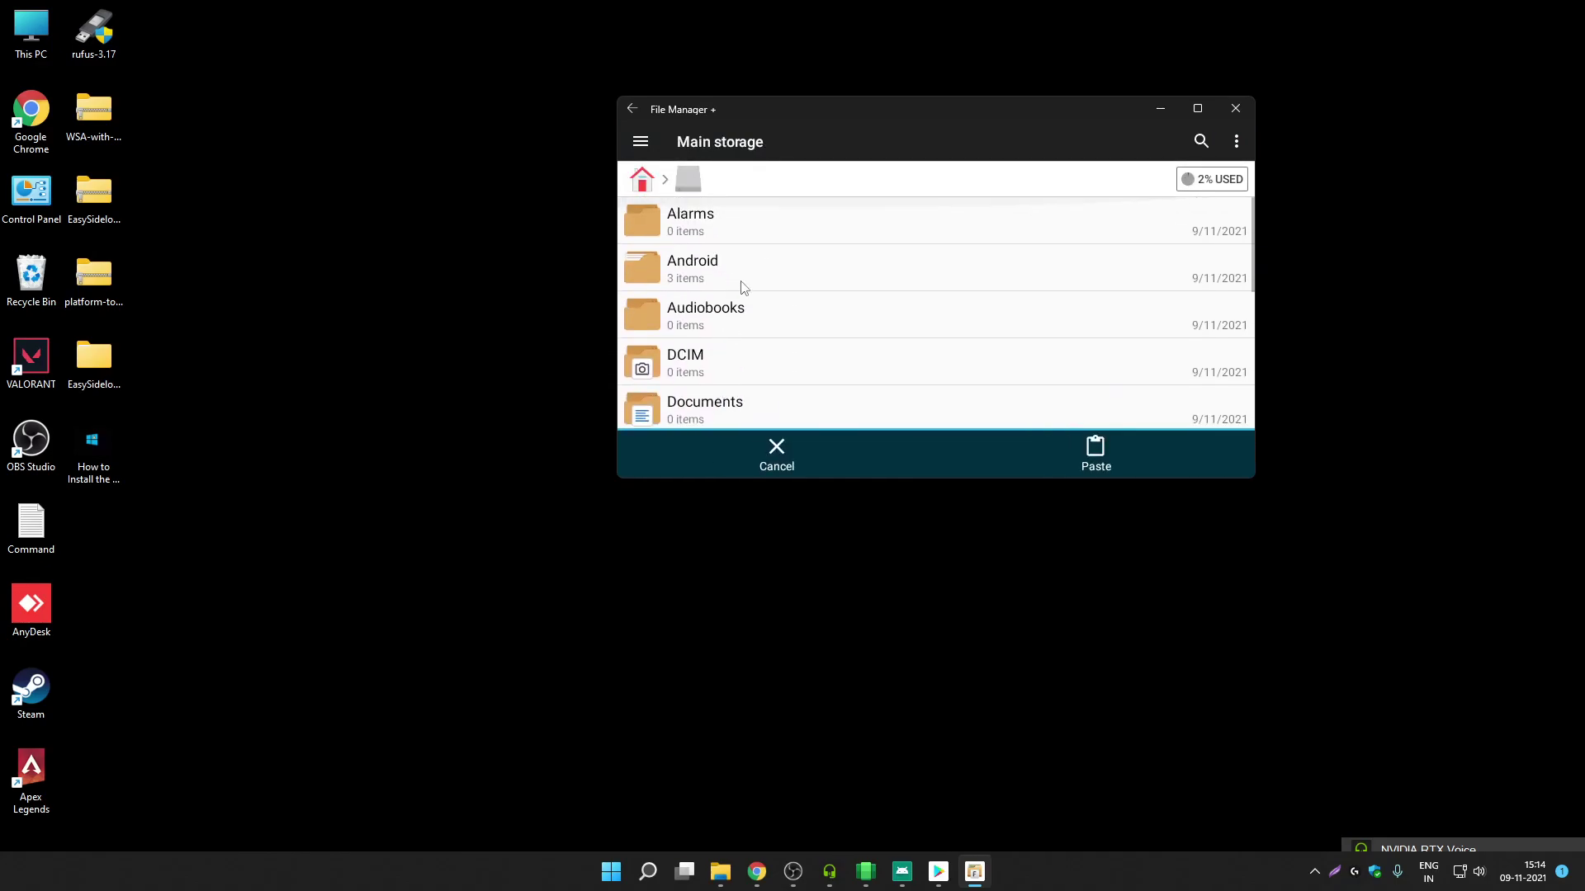
{"action": "left_click", "coordinate": [731, 272]}
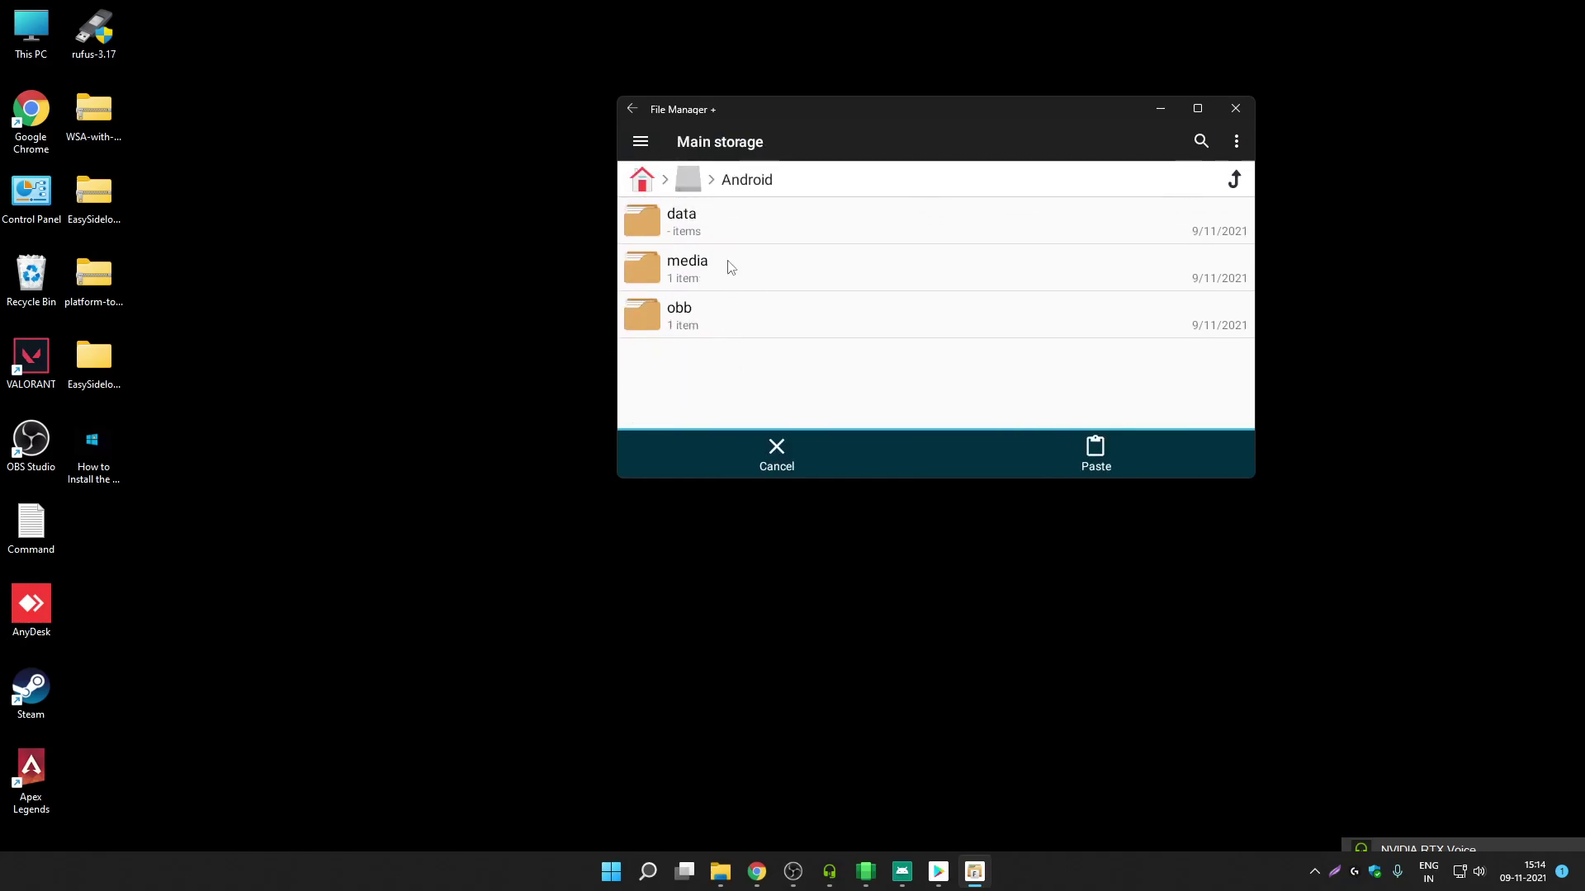
{"action": "left_click", "coordinate": [757, 322]}
{"action": "left_click", "coordinate": [1088, 452]}
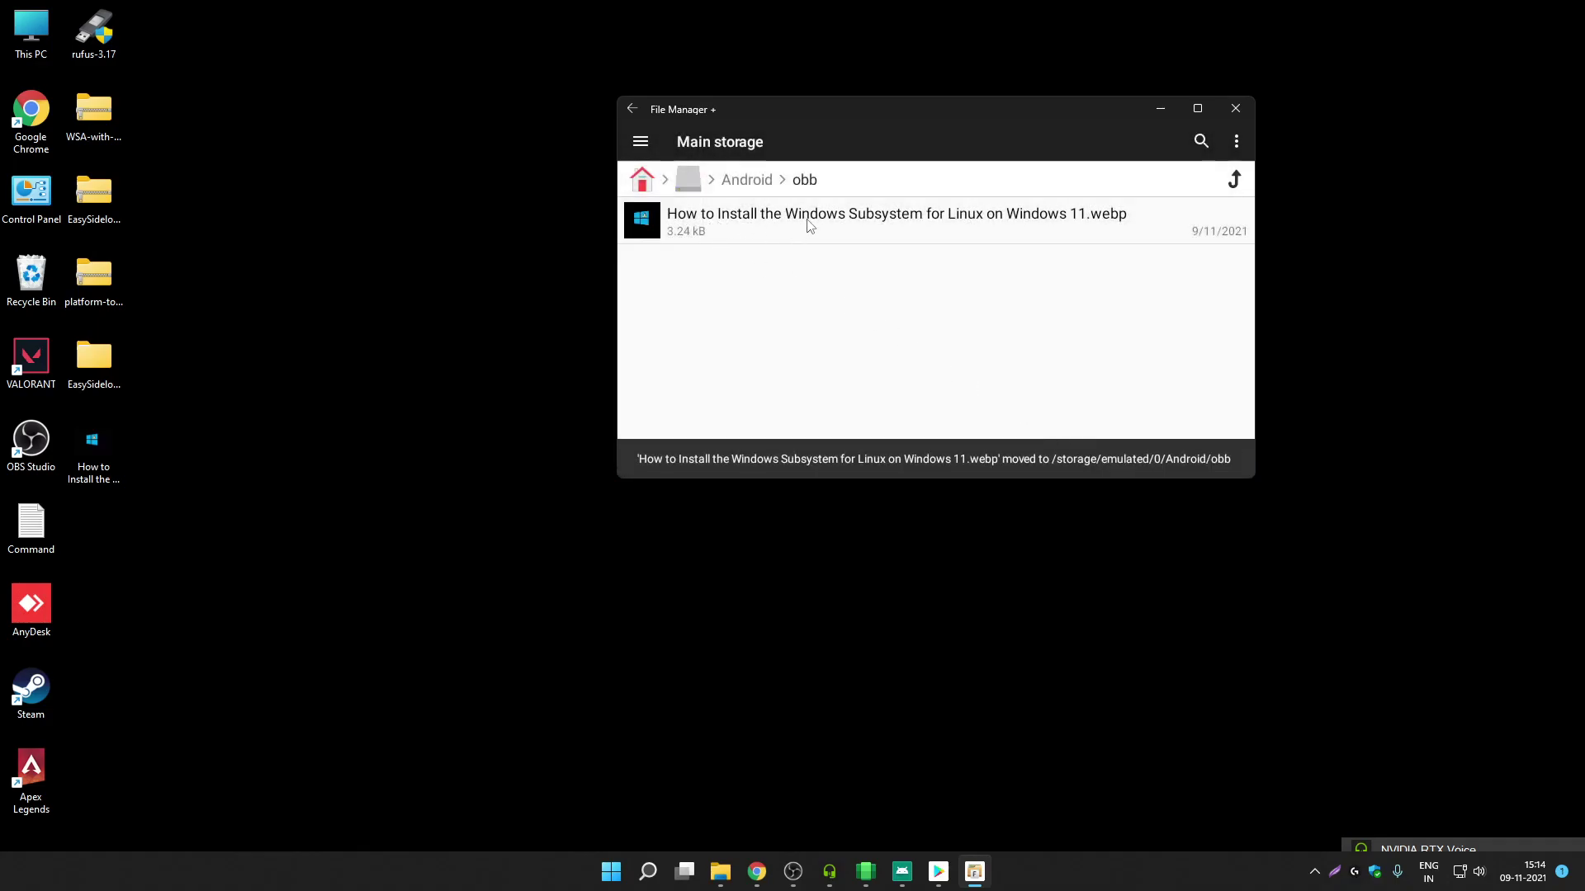
{"action": "left_click", "coordinate": [750, 183]}
{"action": "left_click", "coordinate": [685, 182]}
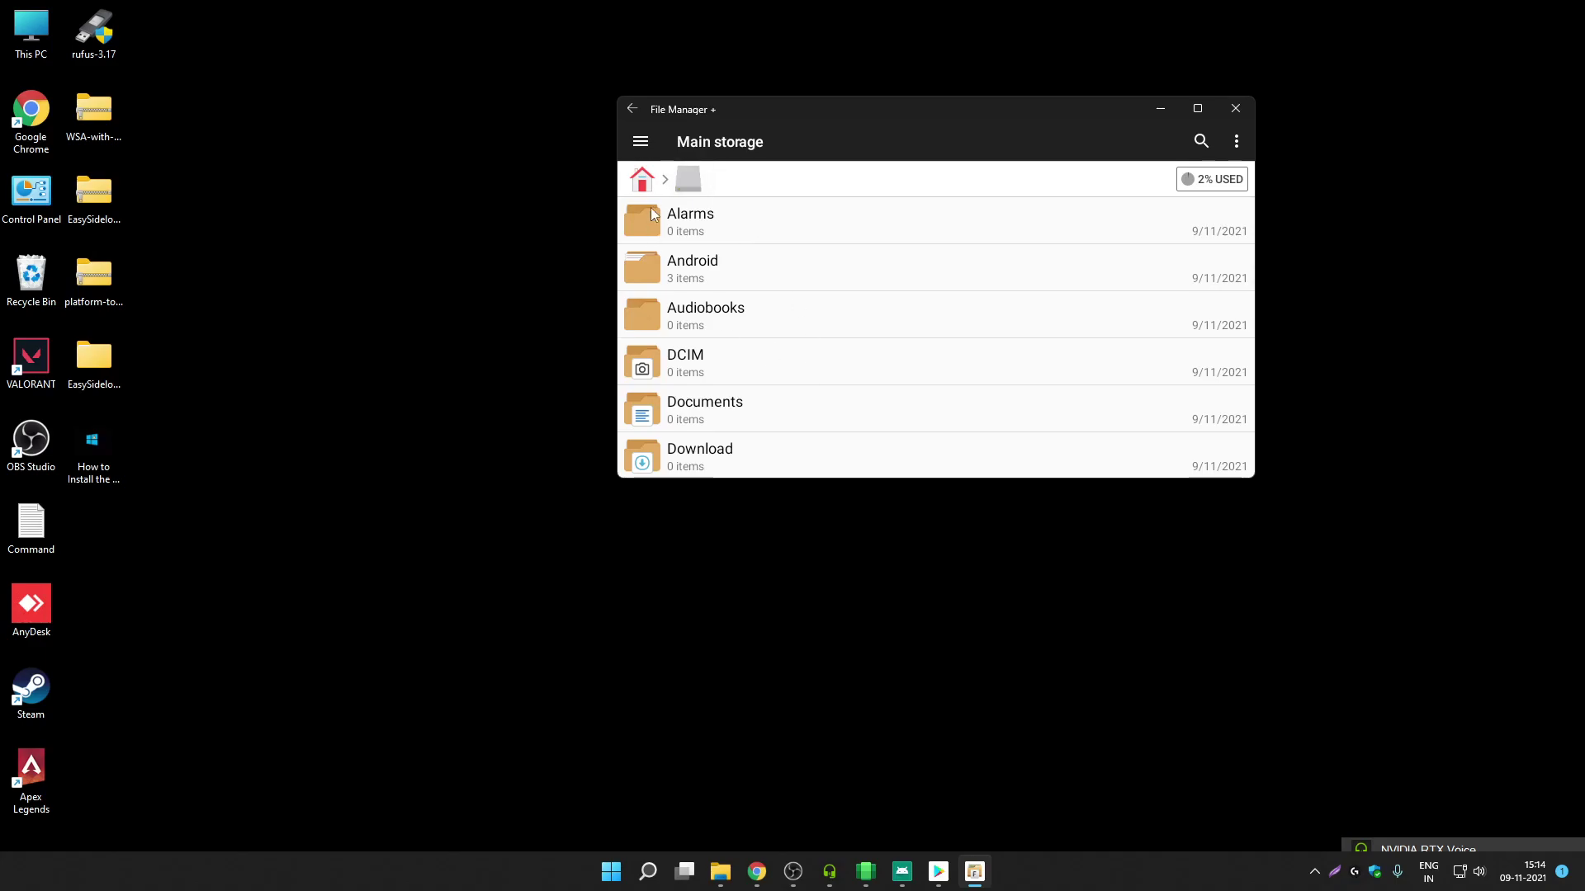
Step: Return File Manager+ to its home grid, shift it left, and switch to the GitHub Actions run in Chrome
{"action": "left_click", "coordinate": [644, 181]}
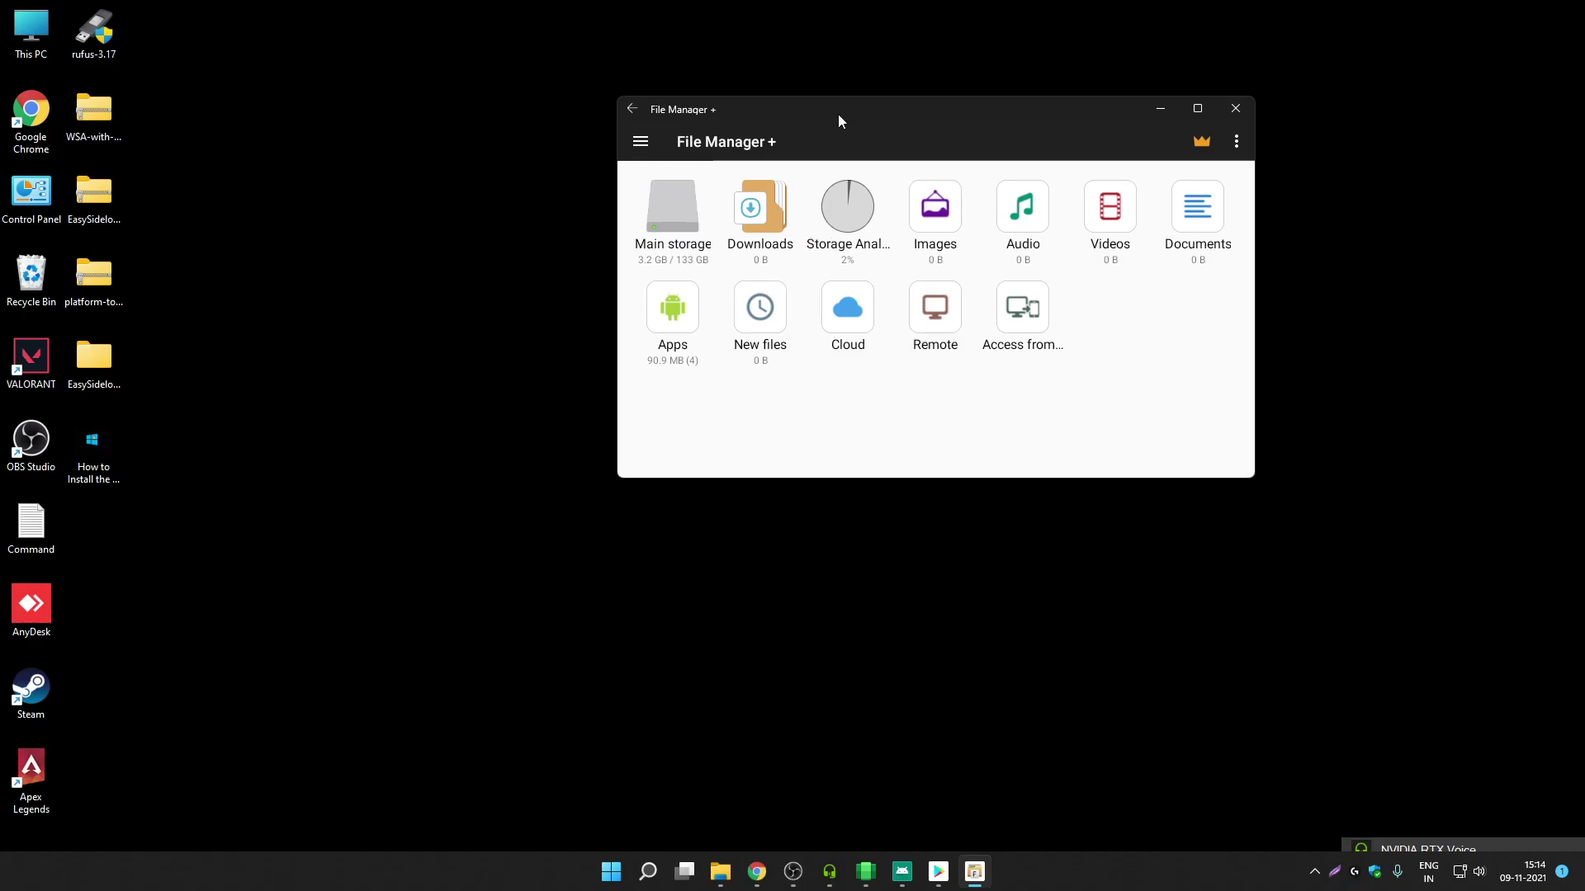
{"action": "left_click_drag", "start_coordinate": [838, 122], "coordinate": [678, 125]}
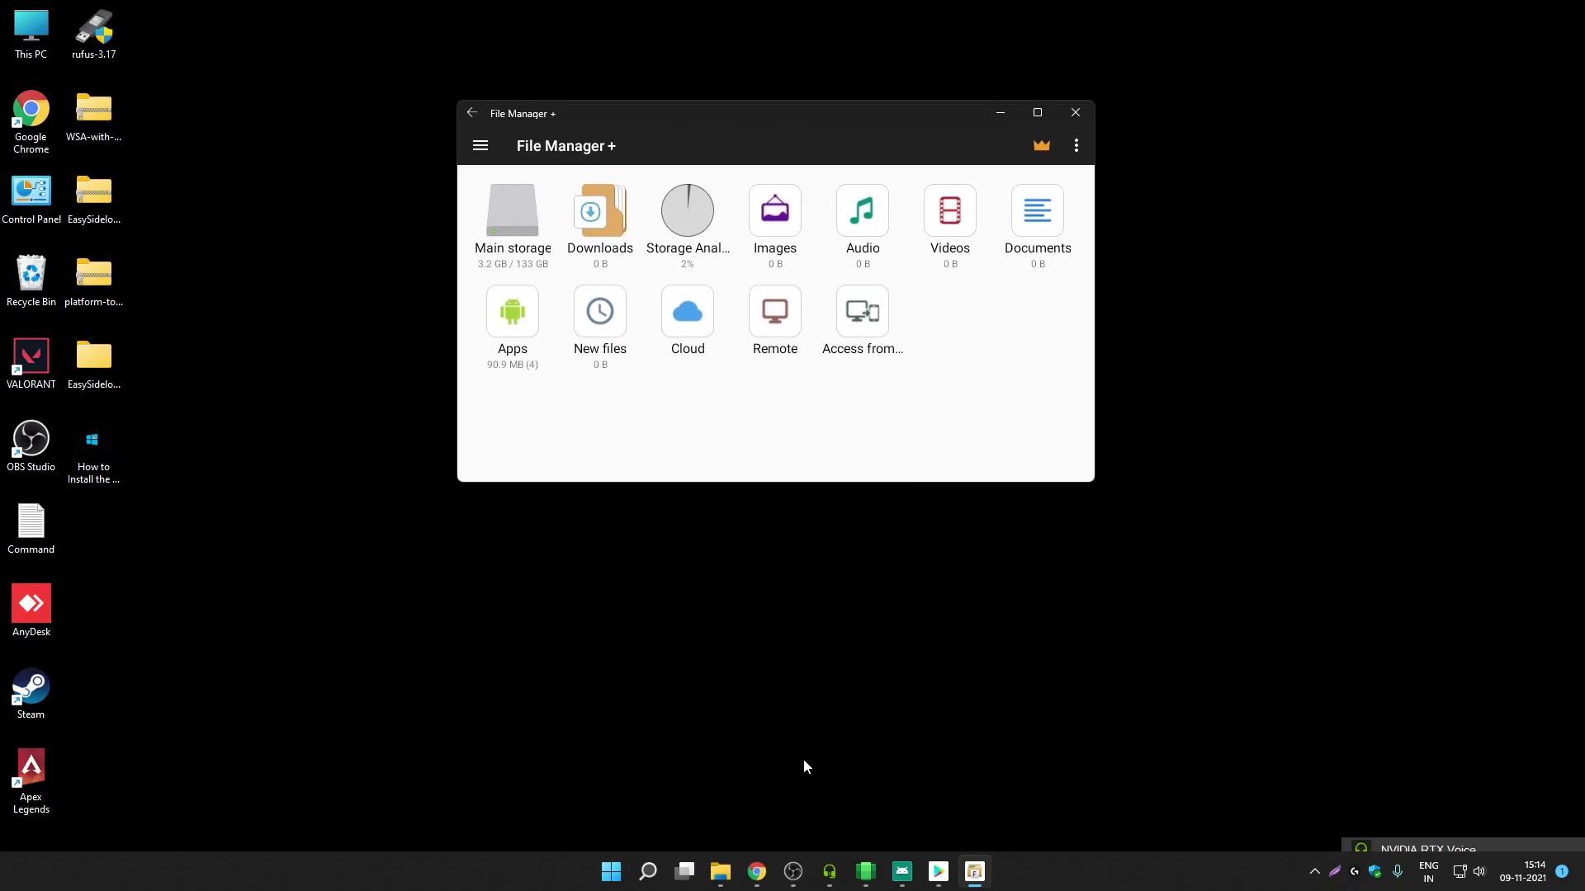
{"action": "mouse_move", "coordinate": [758, 873]}
{"action": "left_click", "coordinate": [817, 797]}
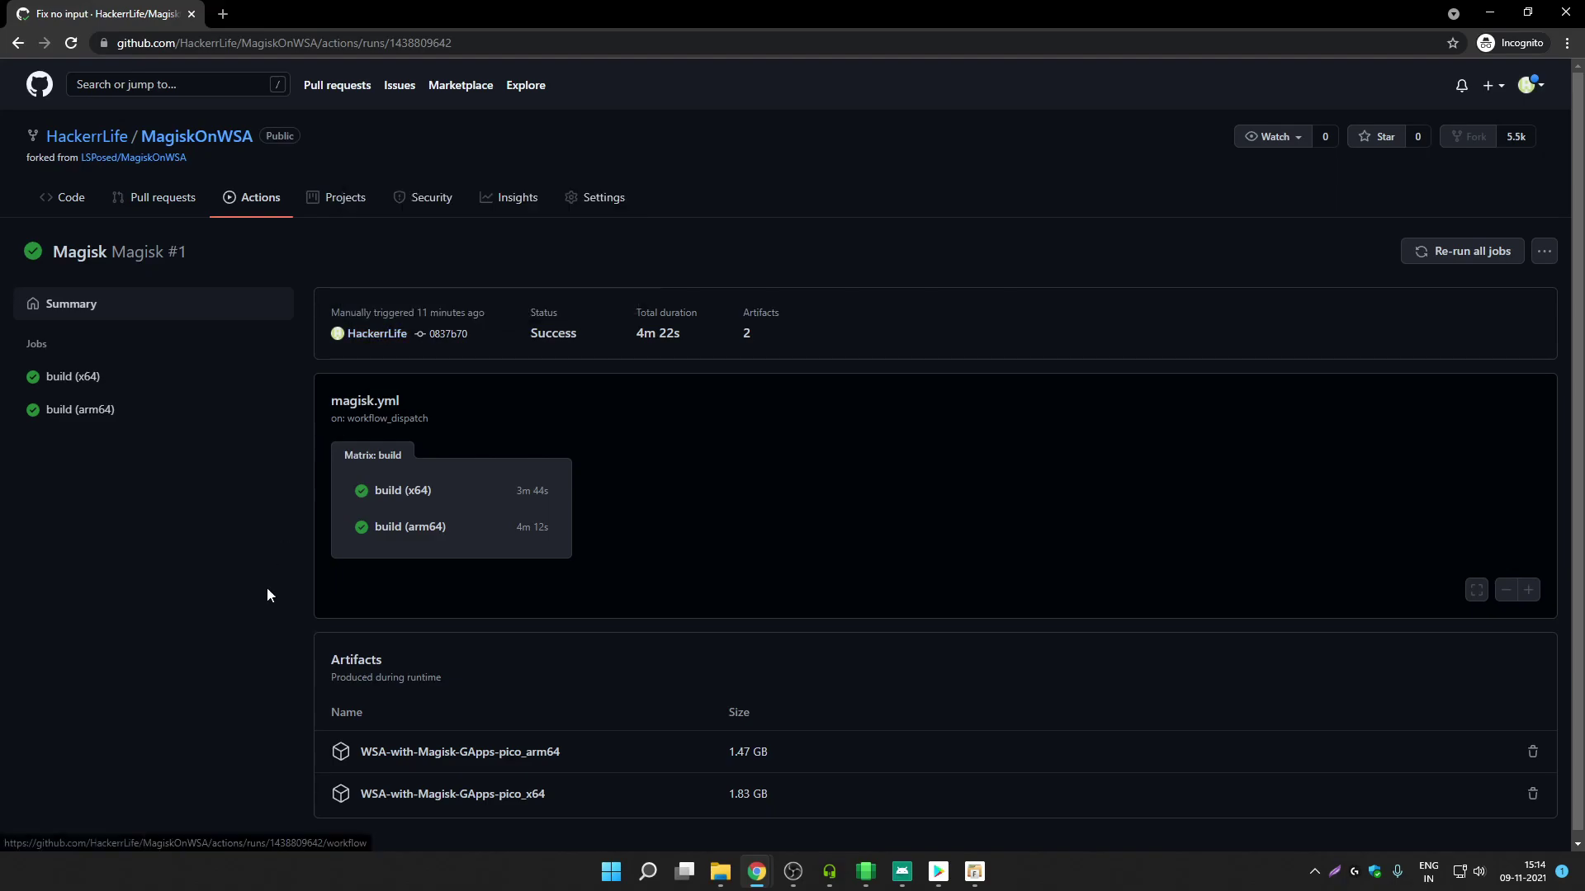
Step: Scroll the MagiskOnWSA run page to its artifacts, then minimize Chrome to reveal File Manager+
{"action": "scroll", "coordinate": [383, 694], "scroll_direction": "down", "scroll_amount": 1}
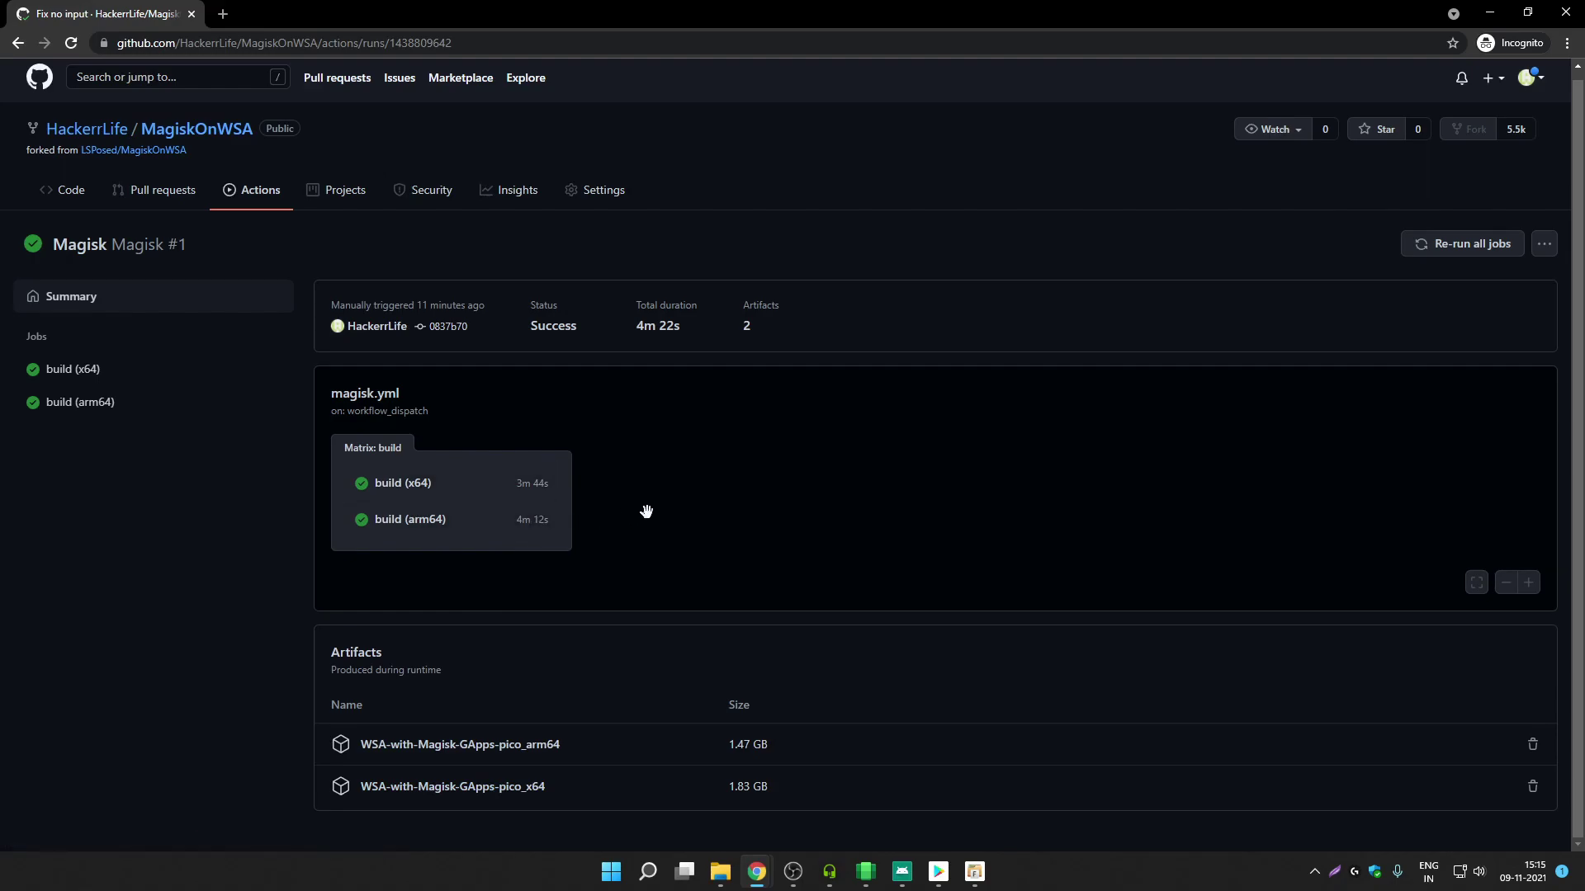
{"action": "left_click", "coordinate": [1490, 13]}
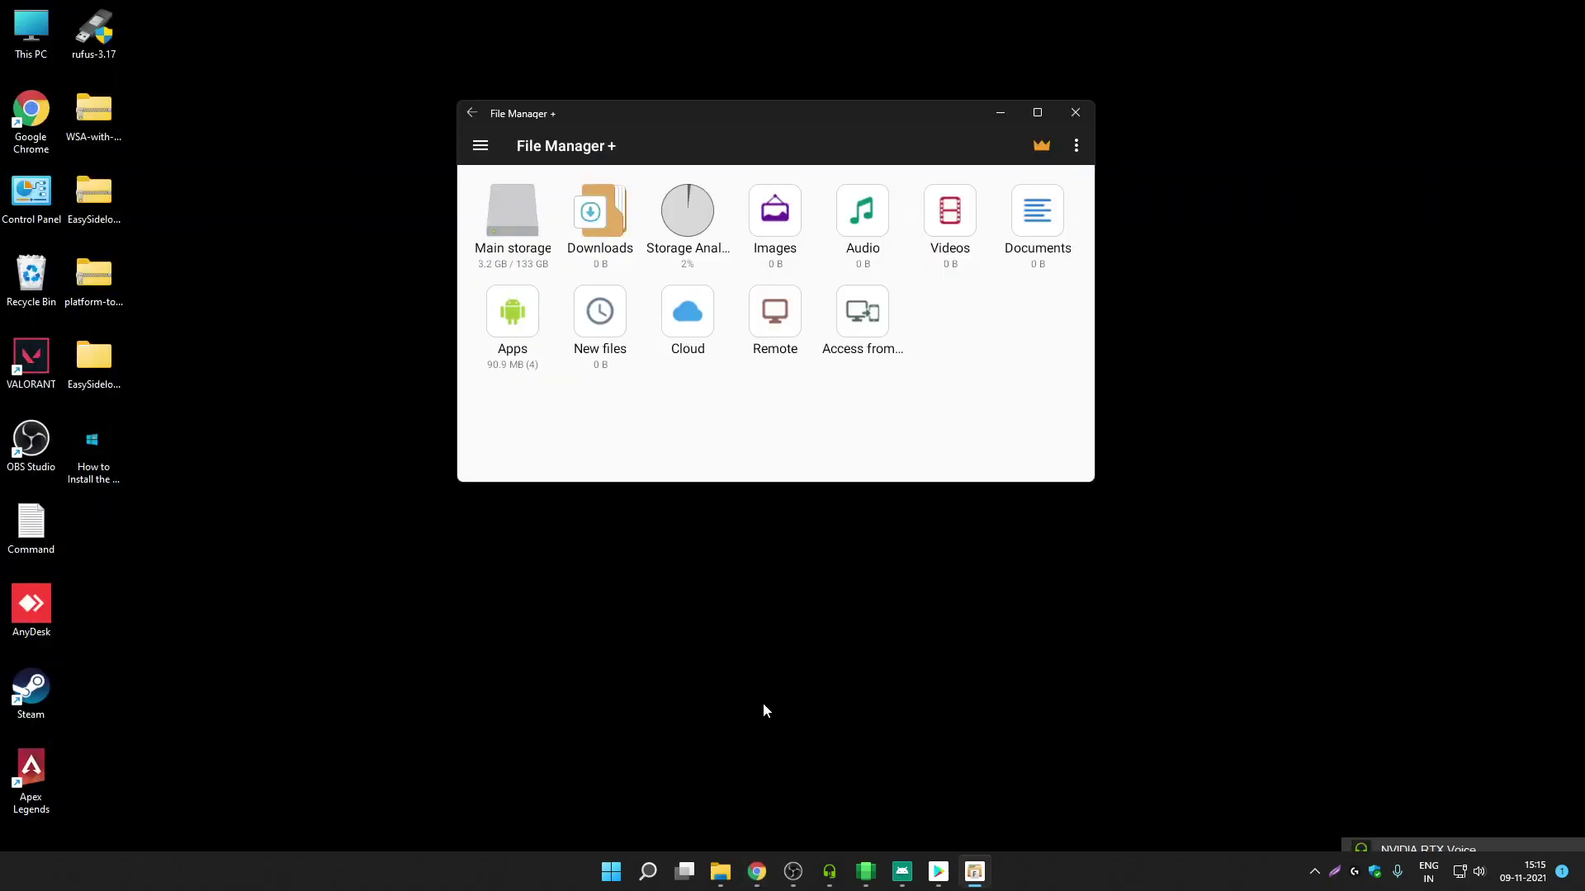
{"action": "mouse_move", "coordinate": [761, 876]}
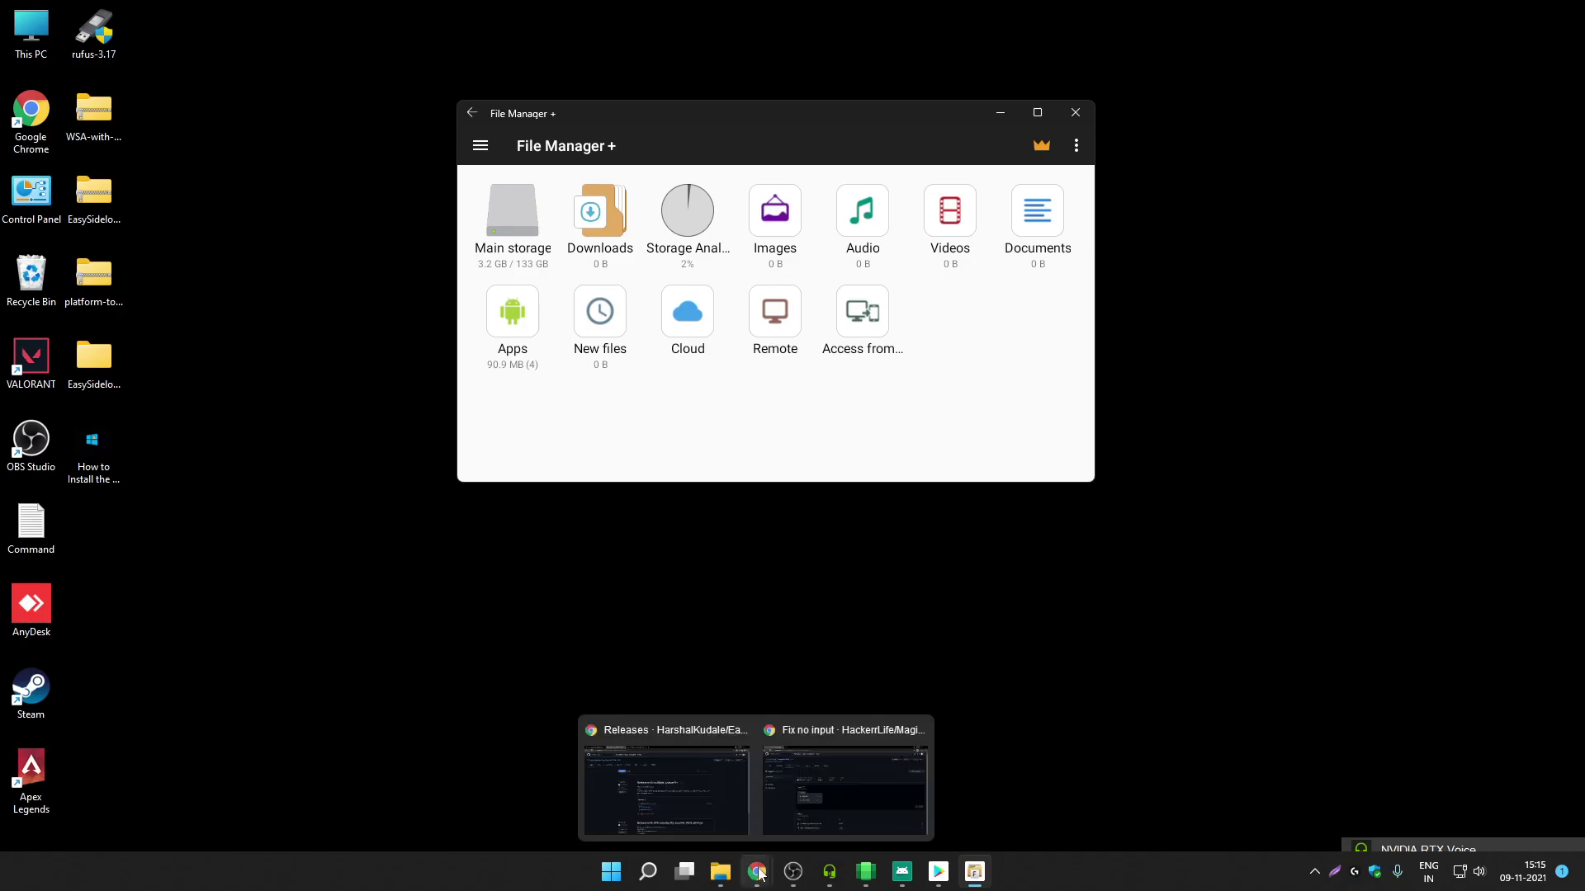